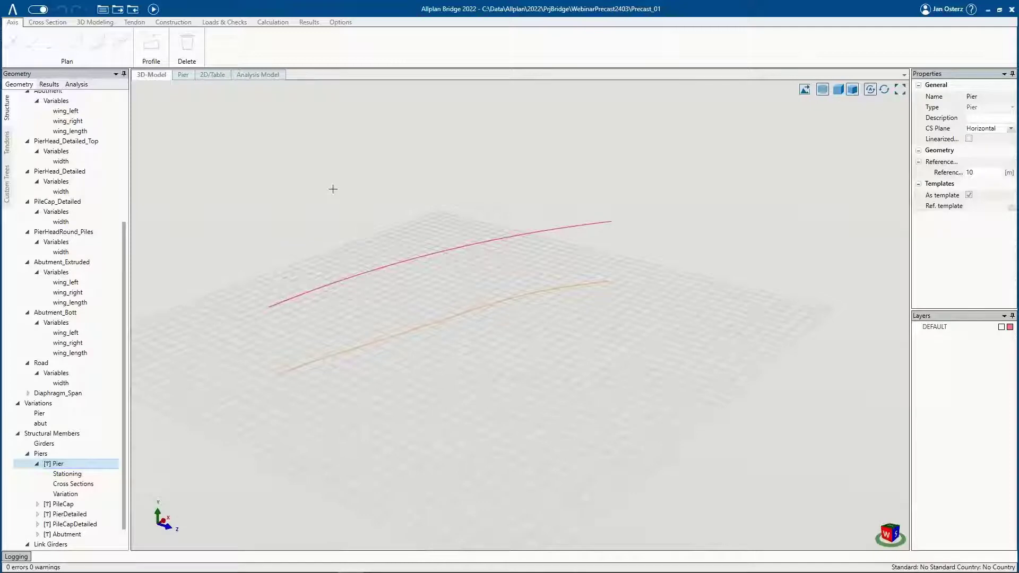
- Collapse all individual cross sections beneath Cross Sections in the structure tree
{"action": "scroll", "coordinate": [53, 143], "scroll_direction": "up", "scroll_amount": 6}
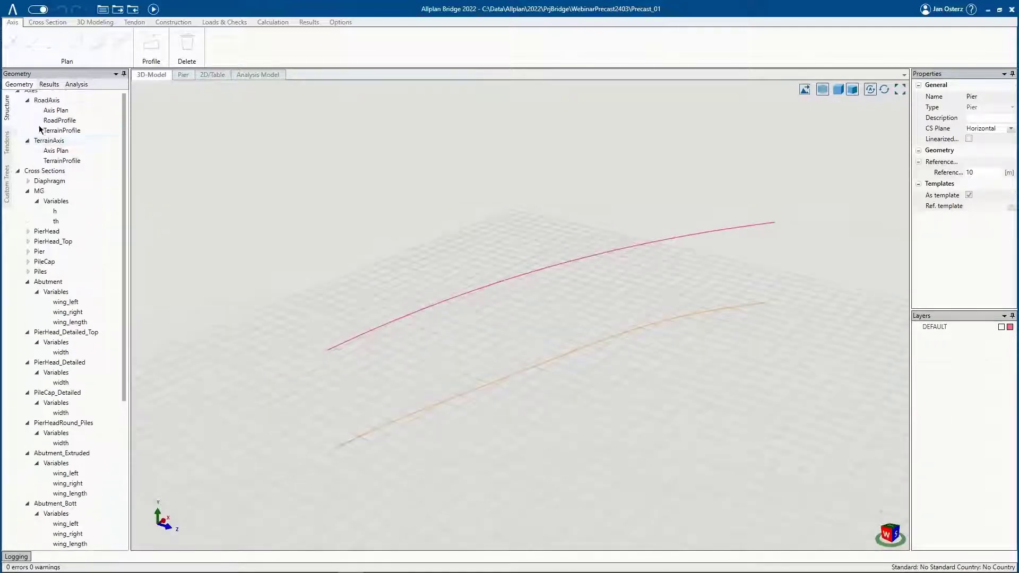
{"action": "right_click", "coordinate": [52, 170]}
{"action": "left_click", "coordinate": [85, 229]}
{"action": "scroll", "coordinate": [257, 255], "scroll_direction": "down", "scroll_amount": 2}
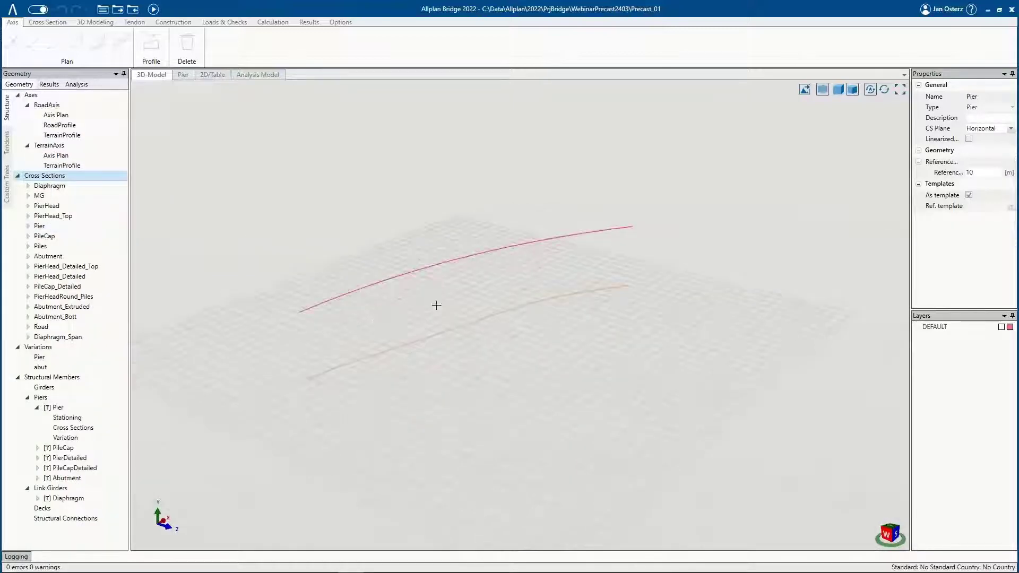
- Set the radius of the RoadAxis plan arc to 300 m and inspect the axes in the 3D model
{"action": "scroll", "coordinate": [435, 307], "scroll_direction": "up", "scroll_amount": 2}
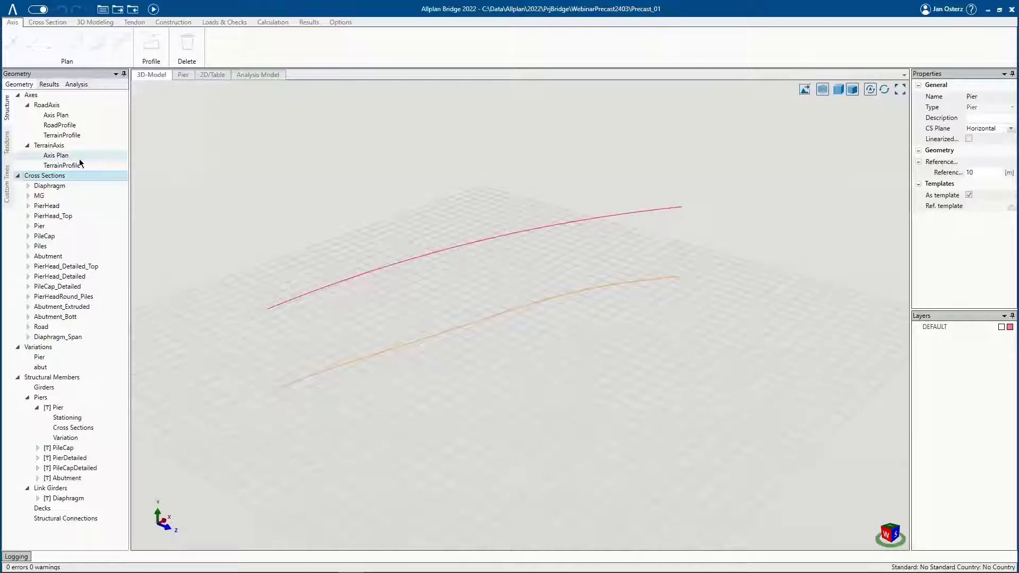
{"action": "middle_click_drag", "start_coordinate": [398, 350], "coordinate": [319, 280]}
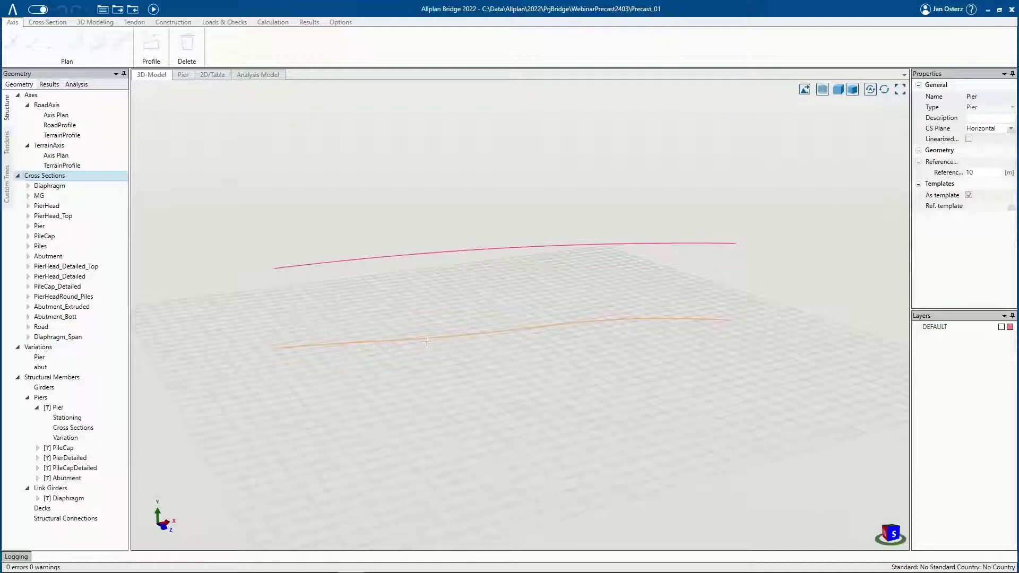
{"action": "middle_click_drag", "start_coordinate": [393, 358], "coordinate": [430, 354]}
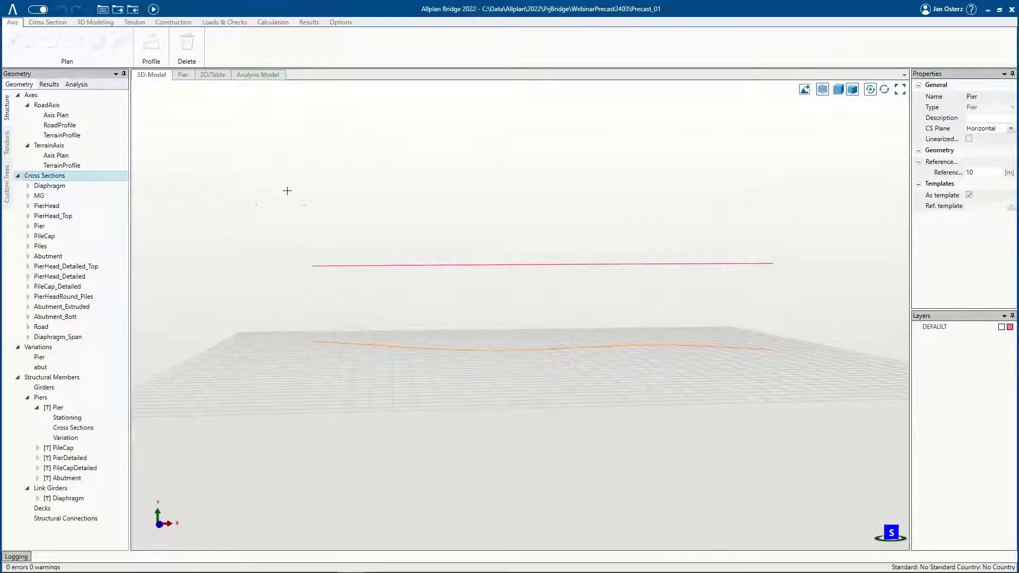
{"action": "middle_click_drag", "start_coordinate": [287, 191], "coordinate": [368, 289]}
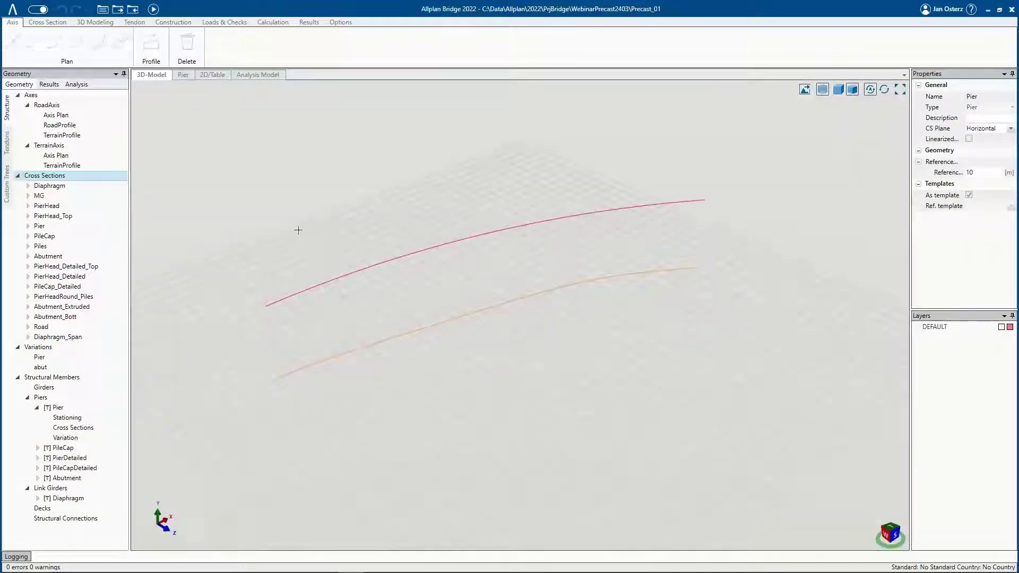
{"action": "left_click", "coordinate": [74, 116]}
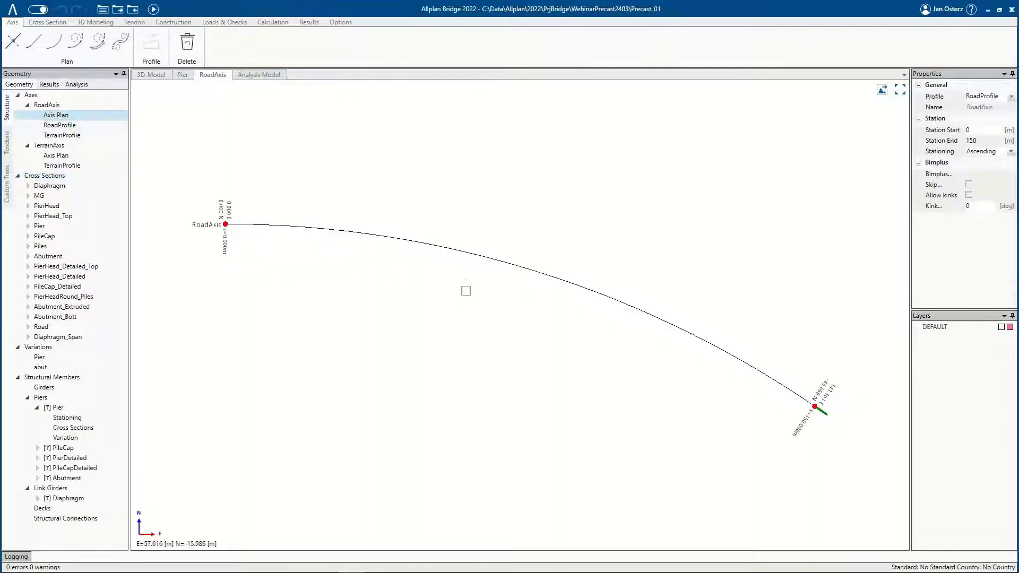
{"action": "left_click", "coordinate": [452, 248]}
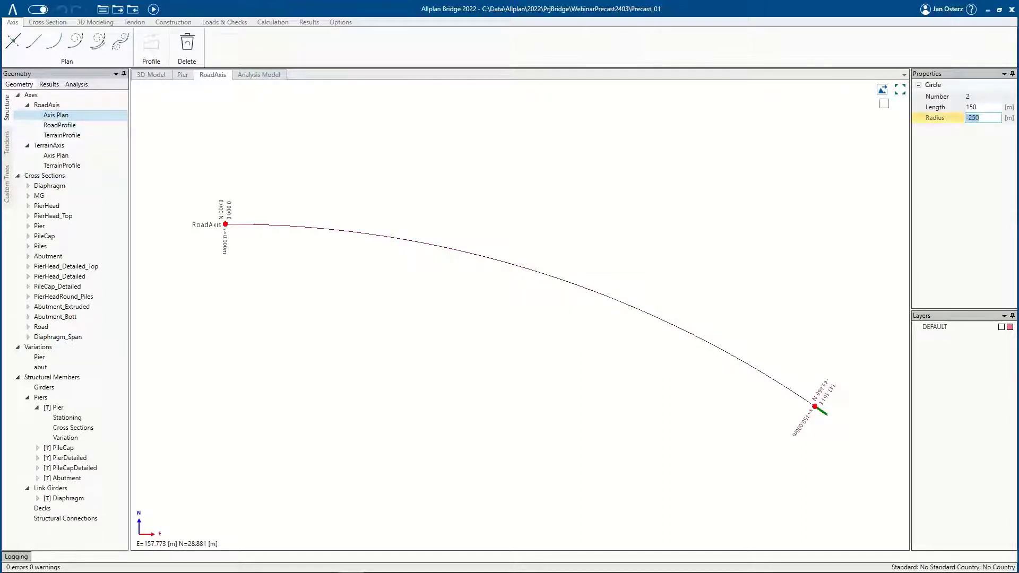
{"action": "type", "text": "300"}
{"action": "key", "text": "Return"}
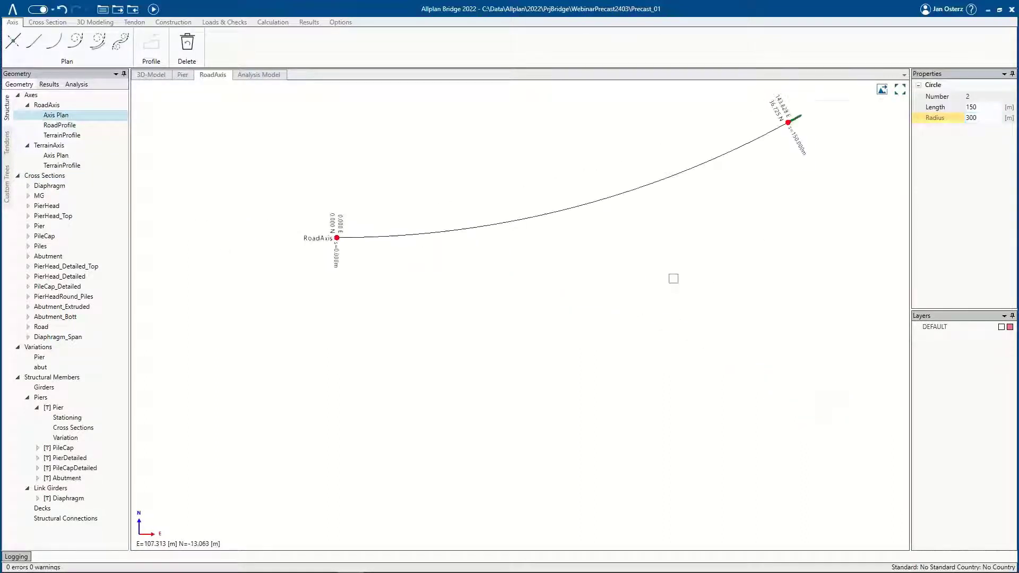
{"action": "left_click", "coordinate": [151, 75]}
{"action": "middle_click_drag", "start_coordinate": [520, 316], "coordinate": [323, 288]}
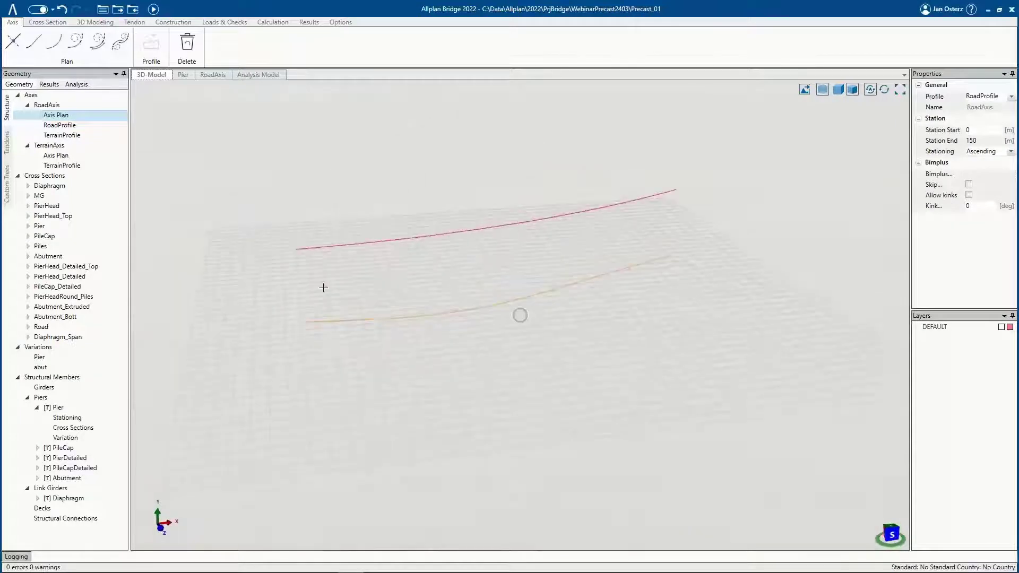
- Undo the radius change of the RoadAxis plan arc
{"action": "left_click", "coordinate": [62, 9]}
{"action": "middle_click_drag", "start_coordinate": [489, 232], "coordinate": [533, 255]}
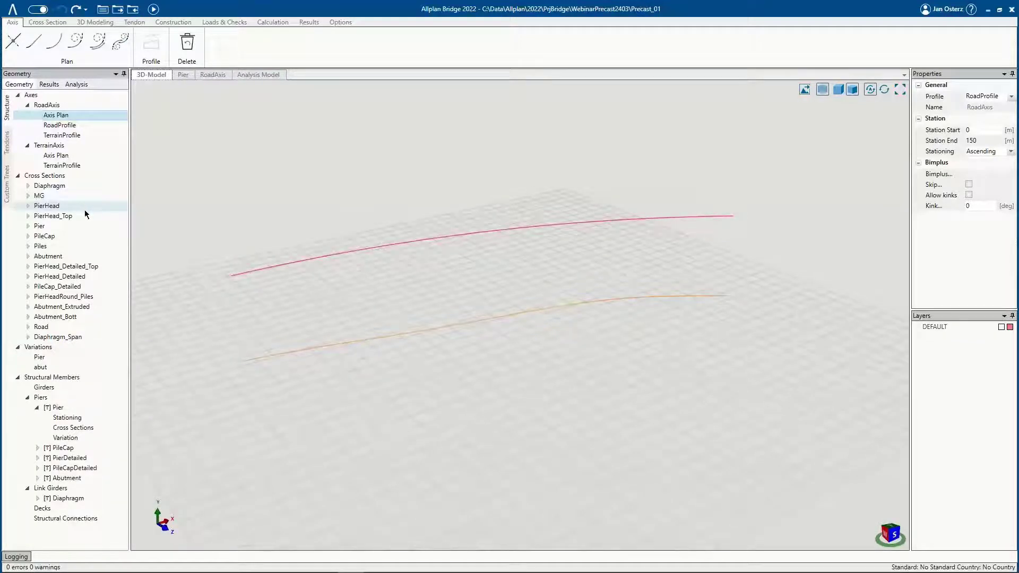
- Open the MG girder cross section for inspection and collapse the whole Cross Sections branch
{"action": "double_click", "coordinate": [48, 198]}
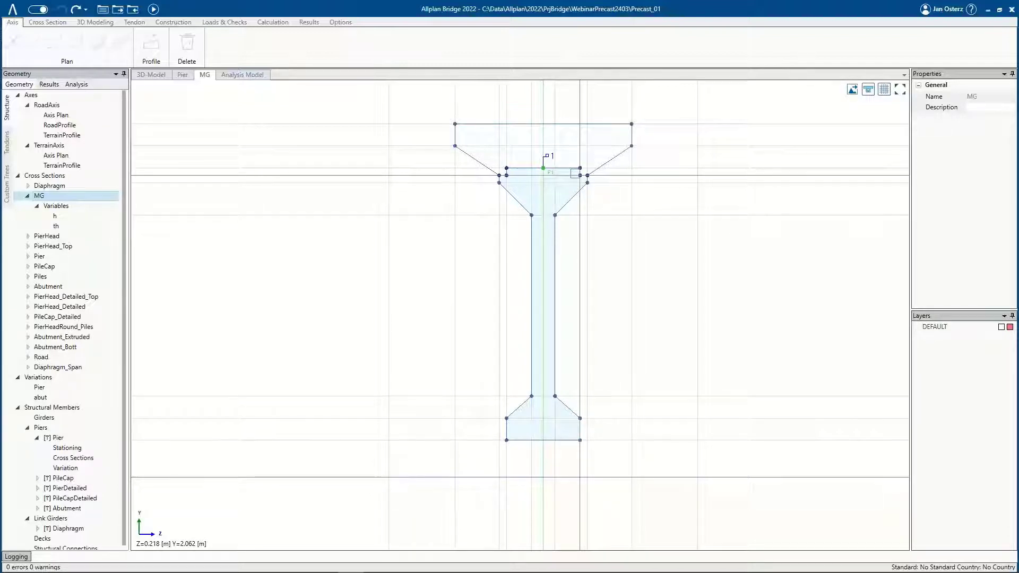
{"action": "left_click", "coordinate": [27, 196]}
{"action": "left_click", "coordinate": [18, 176]}
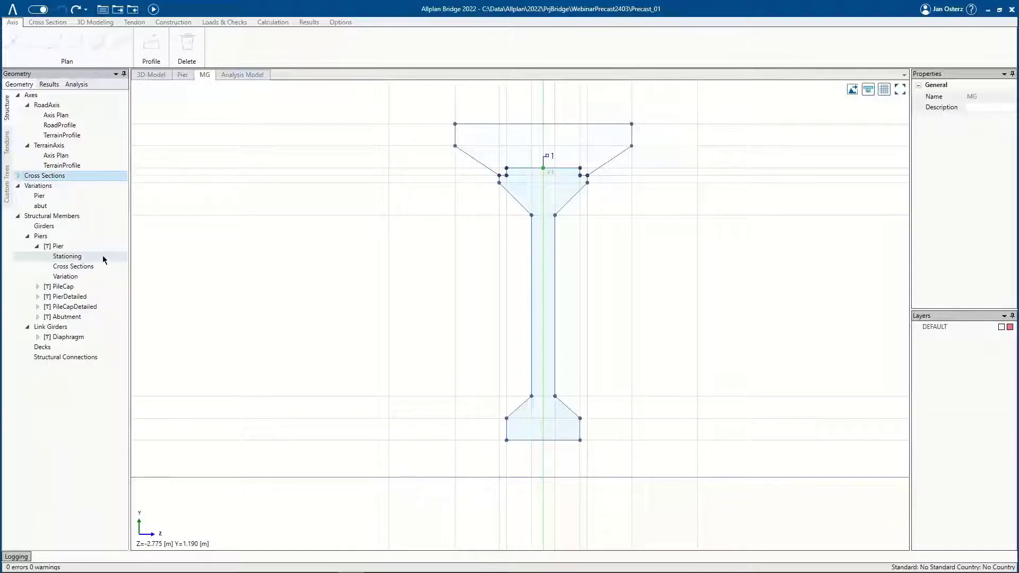
- Display the Pier template as an opaque solid and examine its head and columns from several angles
{"action": "left_click", "coordinate": [64, 246]}
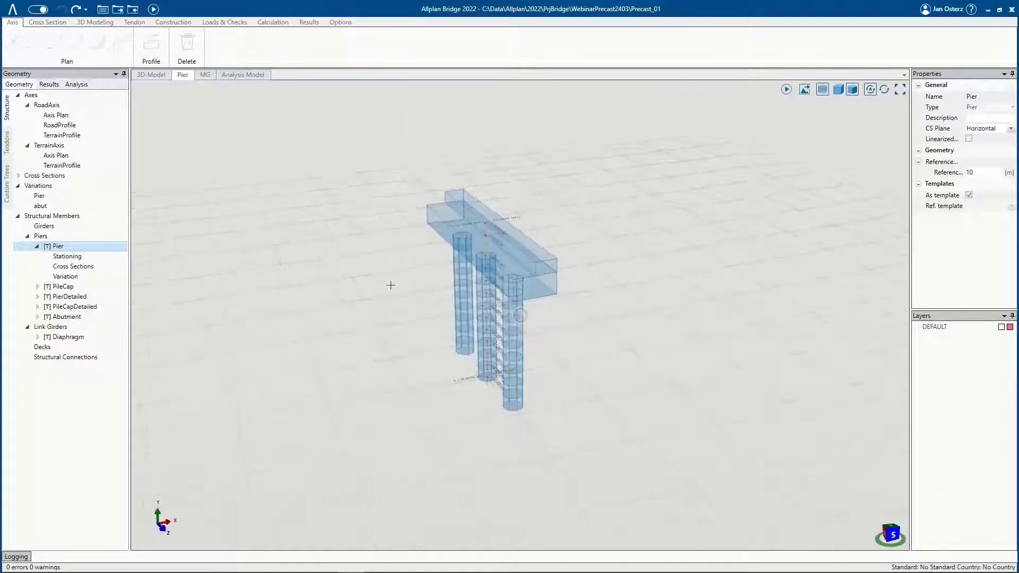
{"action": "middle_click_drag", "start_coordinate": [390, 285], "coordinate": [647, 198]}
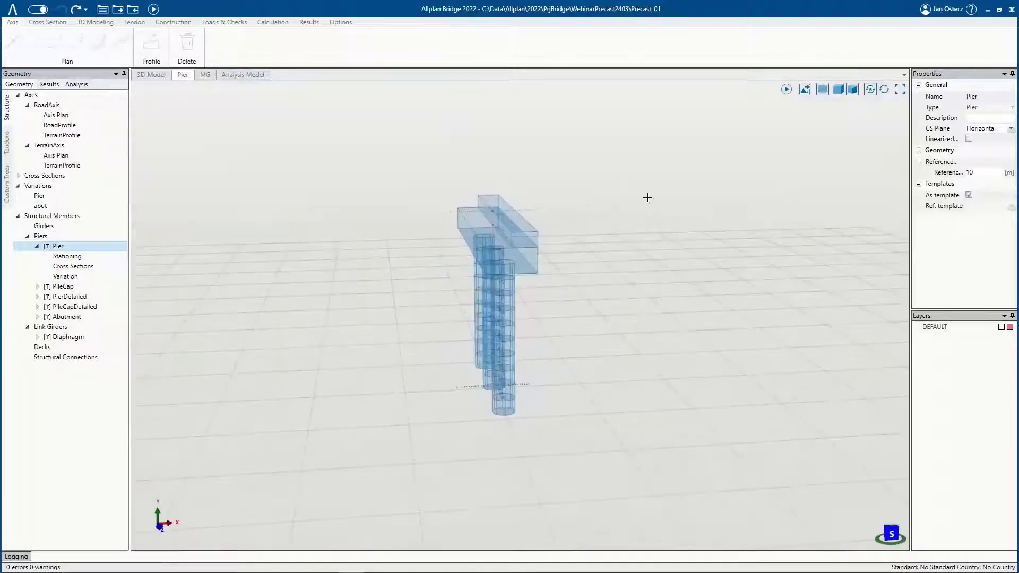
{"action": "left_click", "coordinate": [823, 92]}
{"action": "scroll", "coordinate": [596, 240], "scroll_direction": "up", "scroll_amount": 2}
{"action": "middle_click_drag", "start_coordinate": [596, 241], "coordinate": [400, 221]}
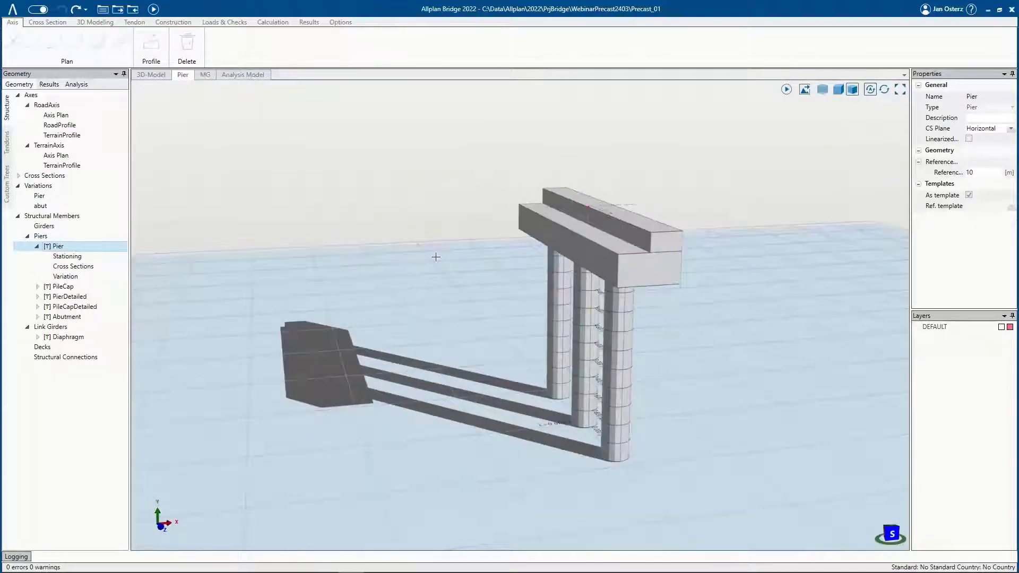
{"action": "middle_click_drag", "start_coordinate": [488, 282], "coordinate": [436, 295]}
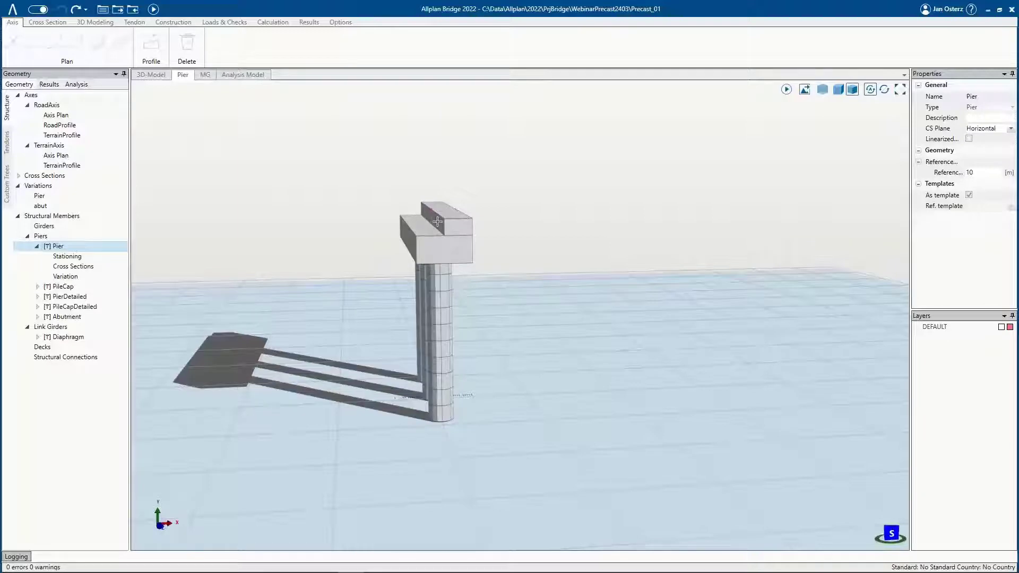
{"action": "middle_click_drag", "start_coordinate": [436, 266], "coordinate": [471, 282]}
{"action": "scroll", "coordinate": [463, 279], "scroll_direction": "up", "scroll_amount": 2}
{"action": "scroll", "coordinate": [170, 315], "scroll_direction": "down", "scroll_amount": 2}
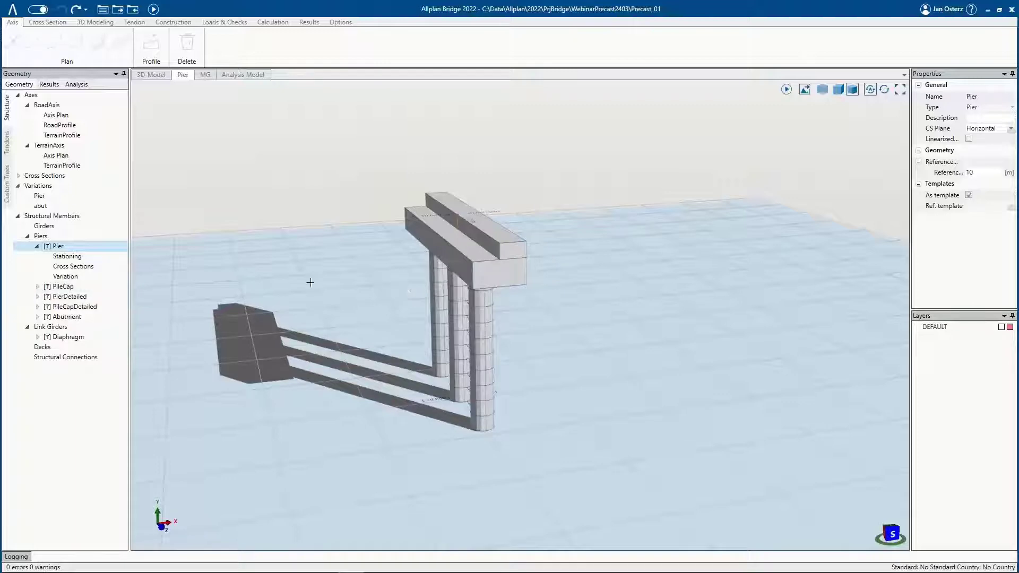
- Examine the PileCap, PierDetailed and Abutment templates one after another in 3D
{"action": "double_click", "coordinate": [63, 286]}
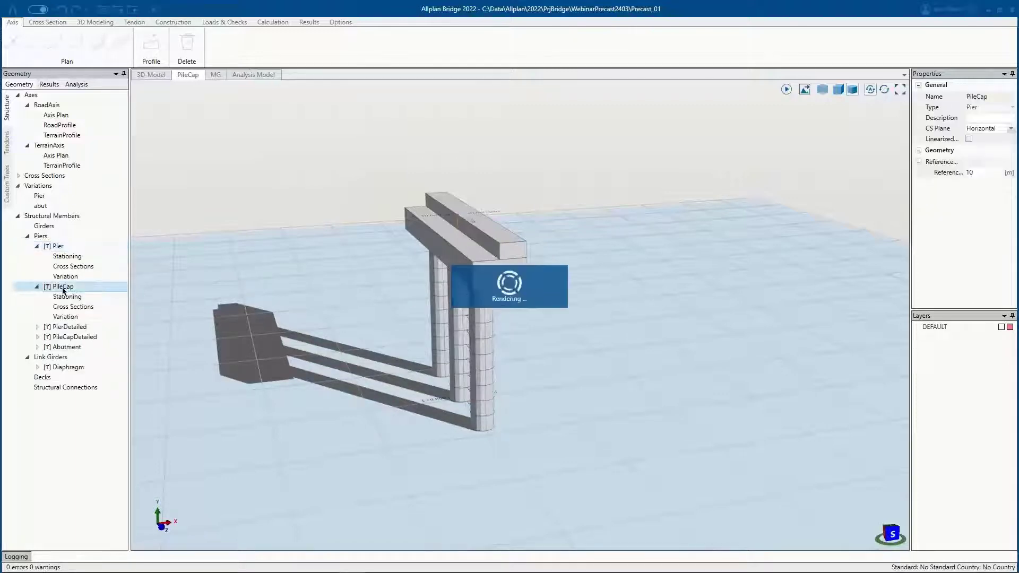
{"action": "scroll", "coordinate": [287, 259], "scroll_direction": "down", "scroll_amount": 3}
{"action": "middle_click_drag", "start_coordinate": [395, 291], "coordinate": [502, 262]}
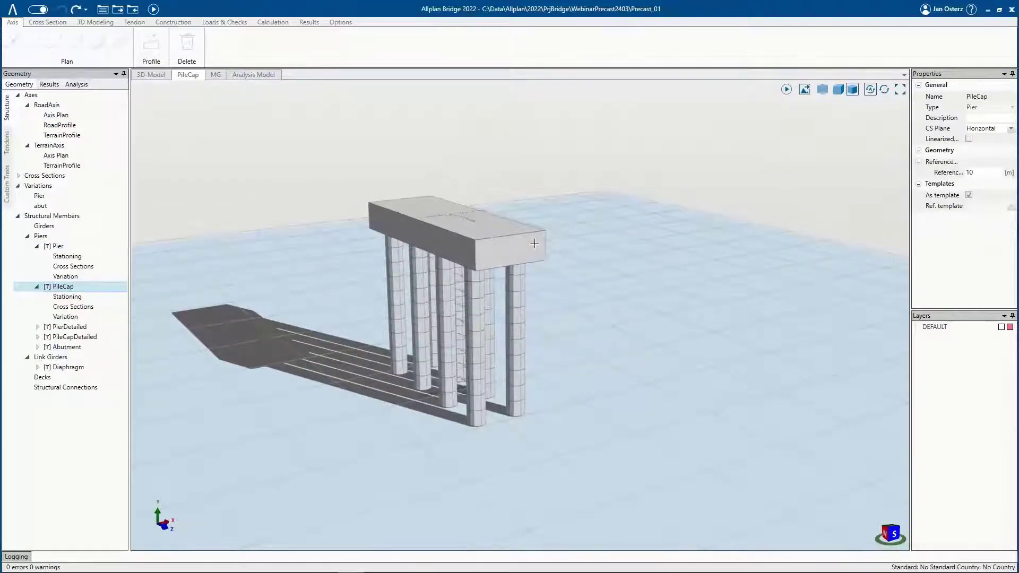
{"action": "left_click", "coordinate": [74, 327]}
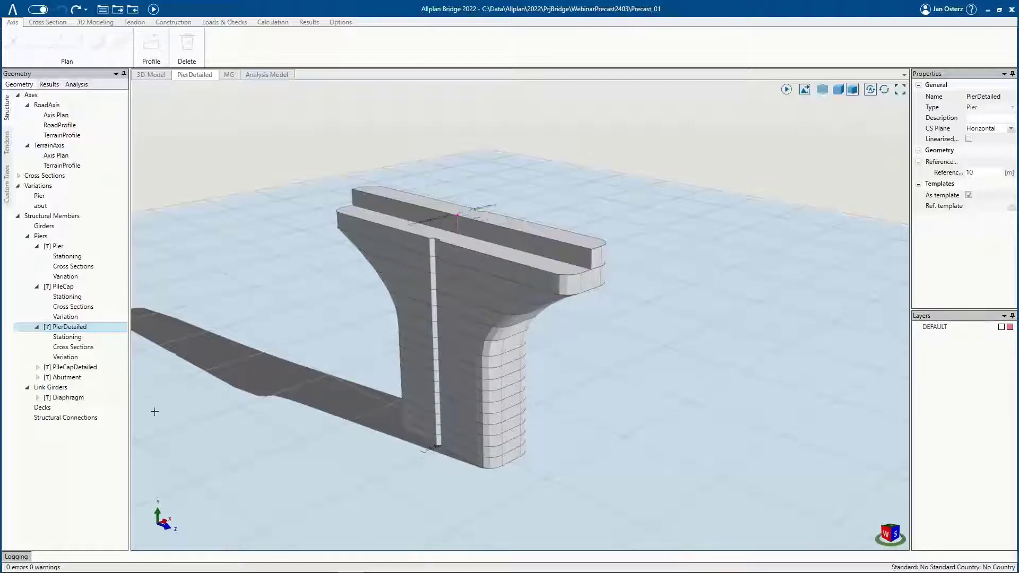
{"action": "double_click", "coordinate": [61, 378]}
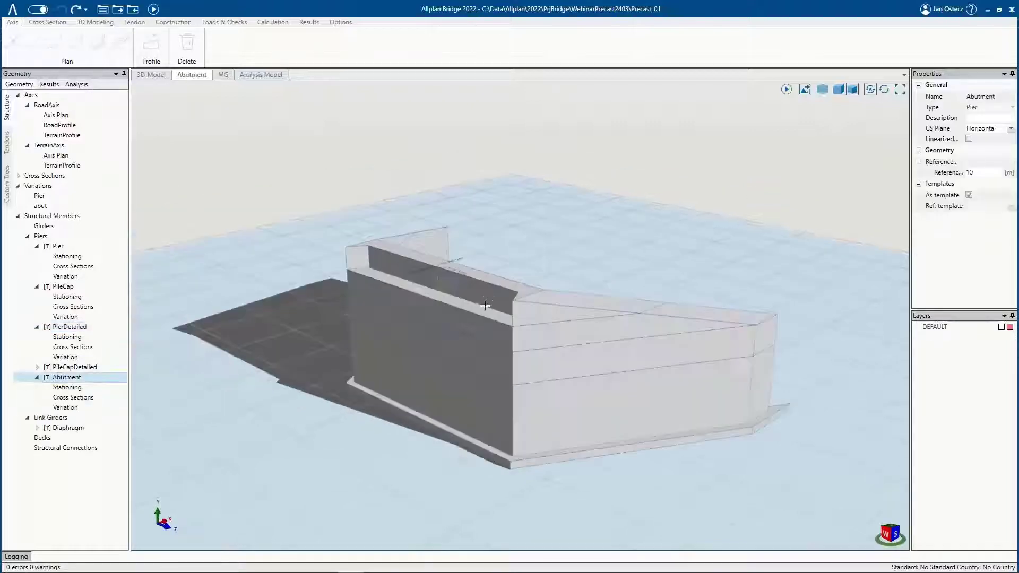
{"action": "middle_click_drag", "start_coordinate": [485, 306], "coordinate": [681, 304]}
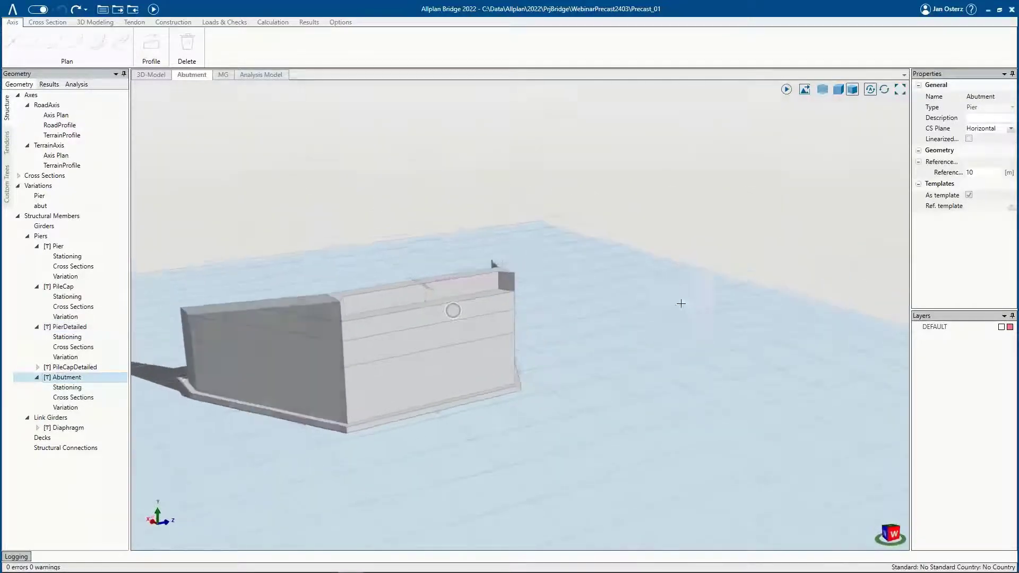
{"action": "middle_click_drag", "start_coordinate": [444, 303], "coordinate": [475, 311]}
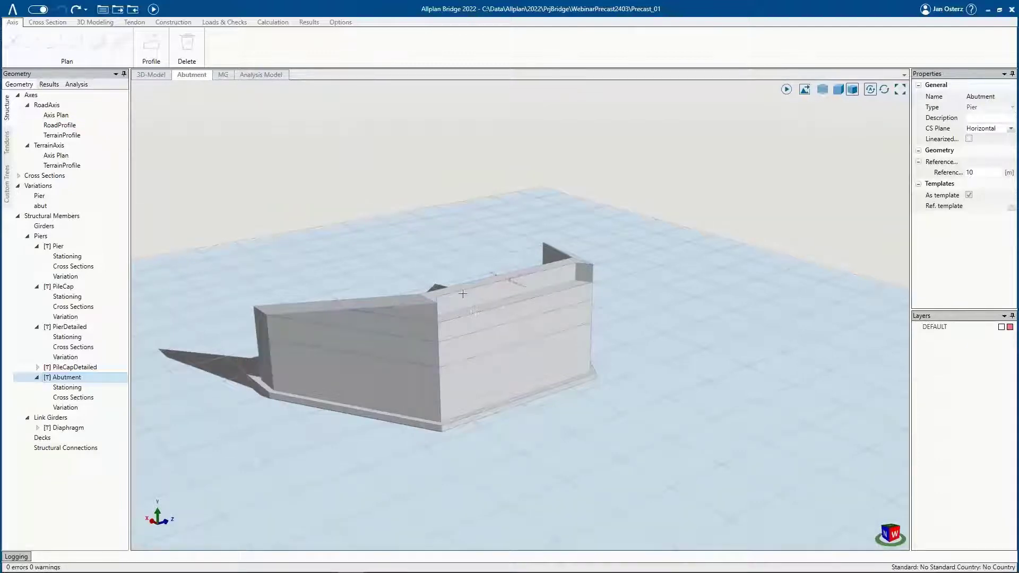
- Return to the 3D model of the axes and collapse the expanded pier templates in the structure tree
{"action": "left_click", "coordinate": [151, 75]}
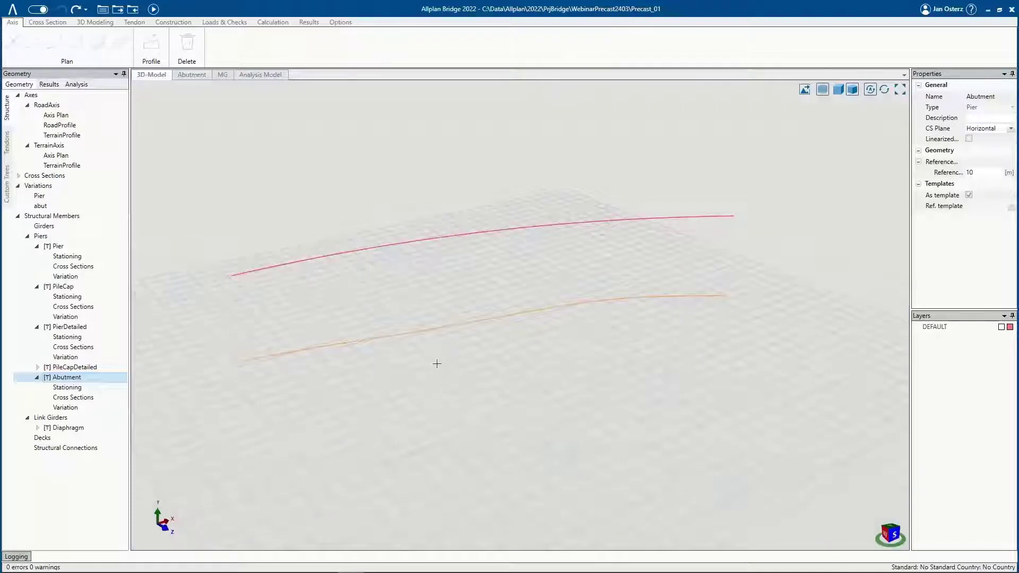
{"action": "left_click", "coordinate": [37, 247]}
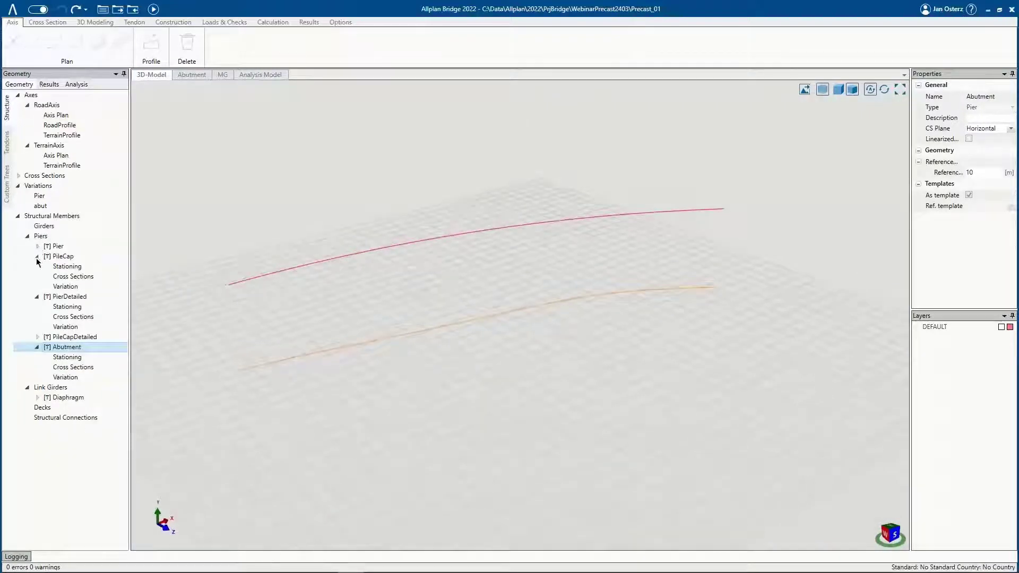
{"action": "left_click", "coordinate": [37, 258]}
{"action": "left_click", "coordinate": [37, 267]}
{"action": "left_click", "coordinate": [37, 287]}
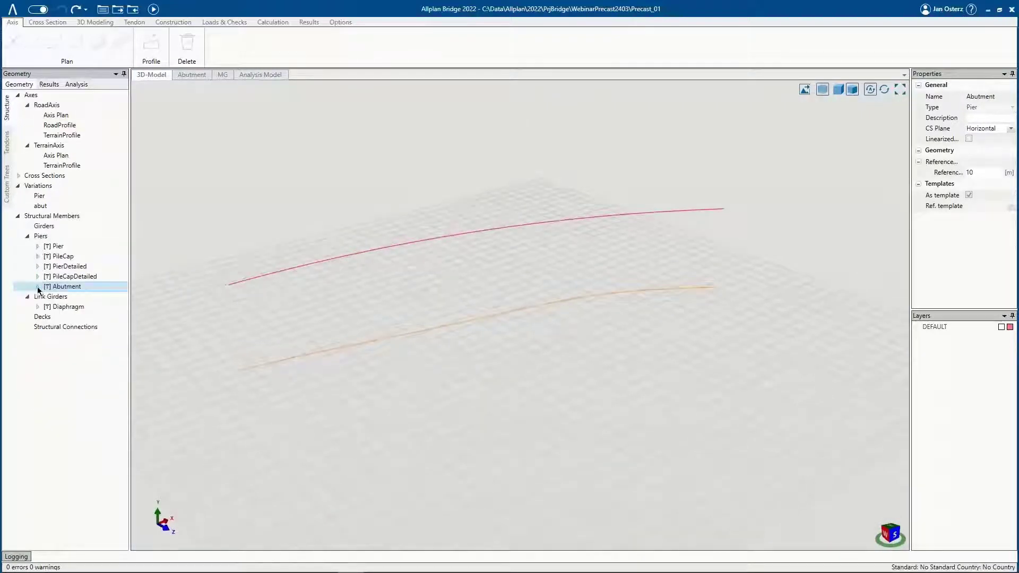
- Create a new pier from the PileCap template and name it PileCap_01
{"action": "left_click", "coordinate": [62, 258]}
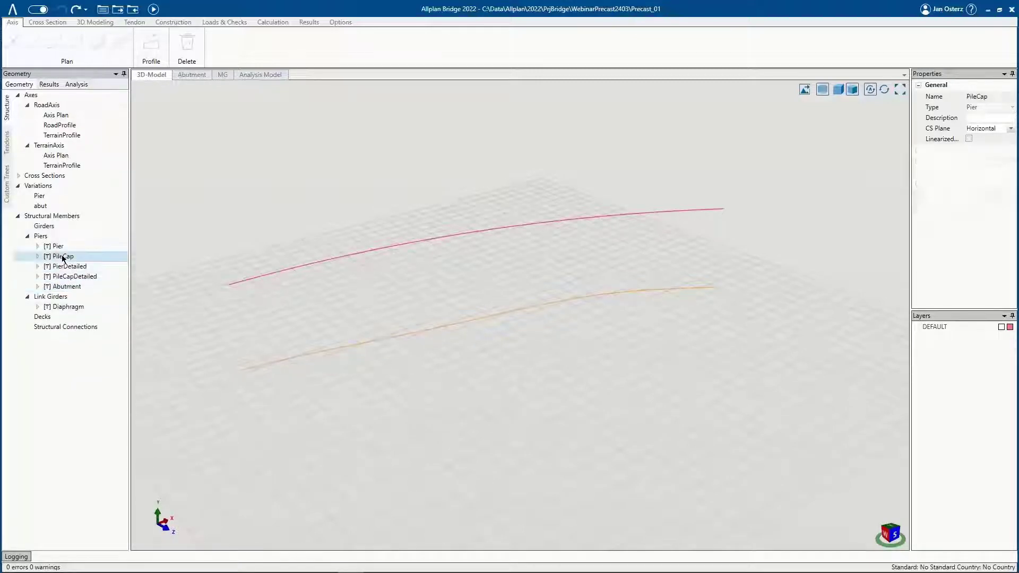
{"action": "left_click", "coordinate": [383, 305]}
{"action": "type", "text": "P"}
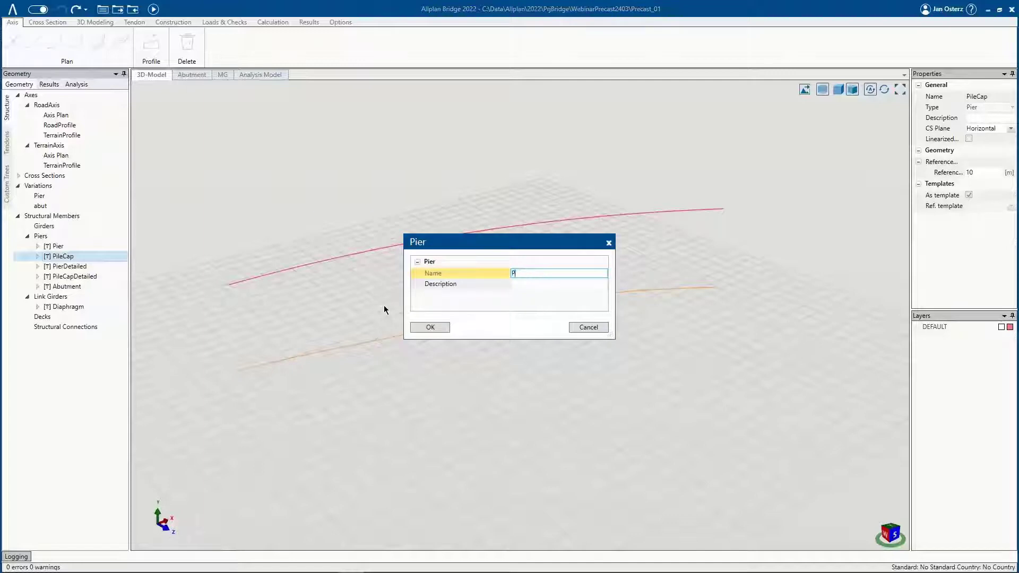
{"action": "type", "text": "ileCap_01"}
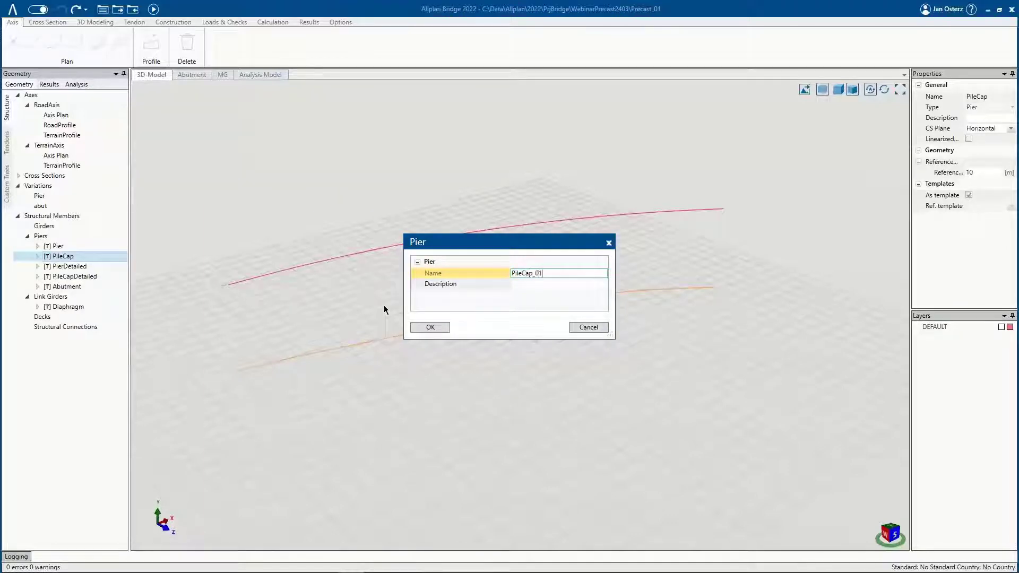
{"action": "left_click", "coordinate": [441, 327]}
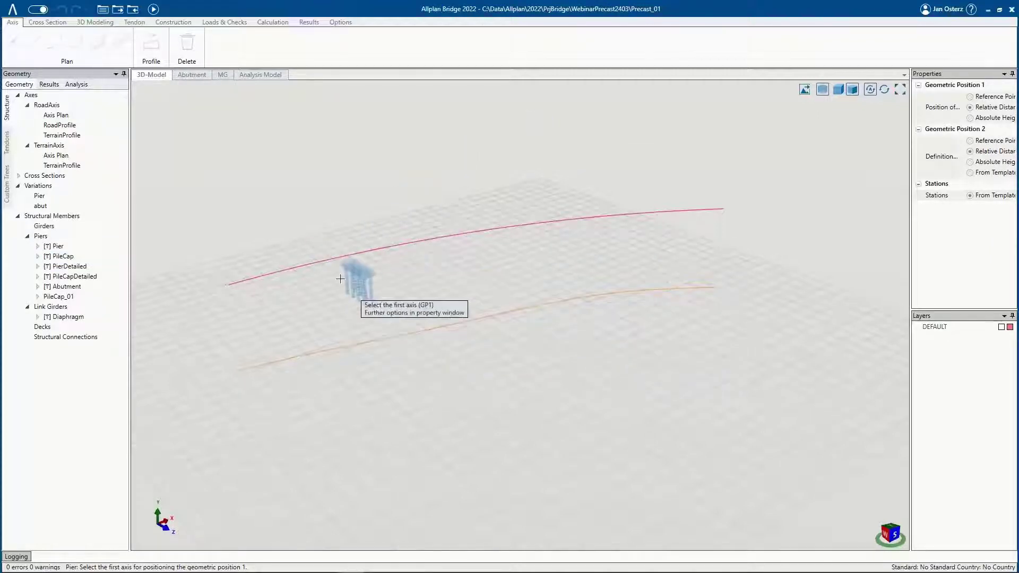
- Set the first geometric position of PileCap_01 on the terrain axis at station 50 m with a relative distance of -17 m
{"action": "scroll", "coordinate": [365, 320], "scroll_direction": "up", "scroll_amount": 1}
{"action": "middle_click_drag", "start_coordinate": [393, 317], "coordinate": [391, 313]}
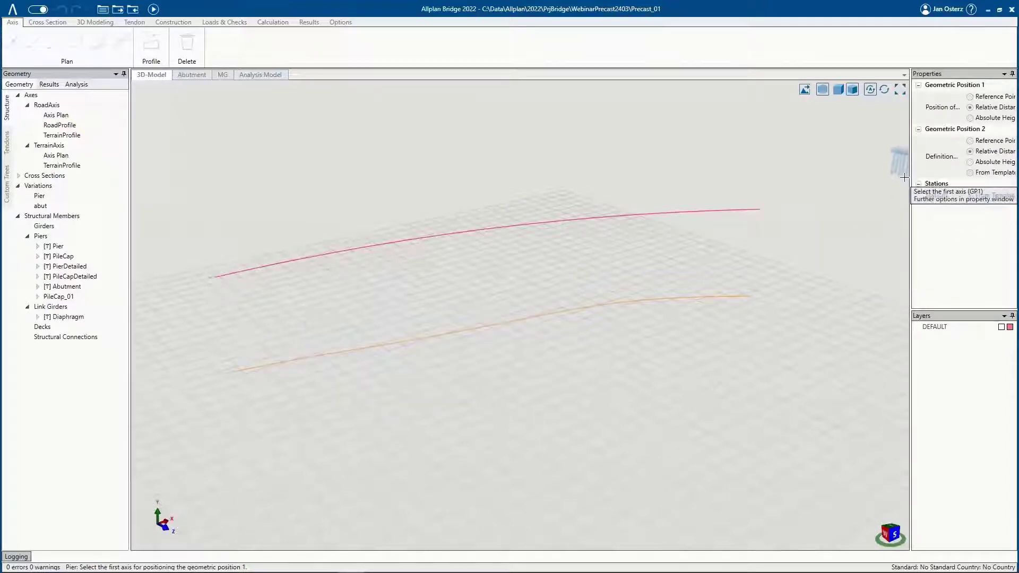
{"action": "left_click_drag", "start_coordinate": [906, 180], "coordinate": [853, 181]}
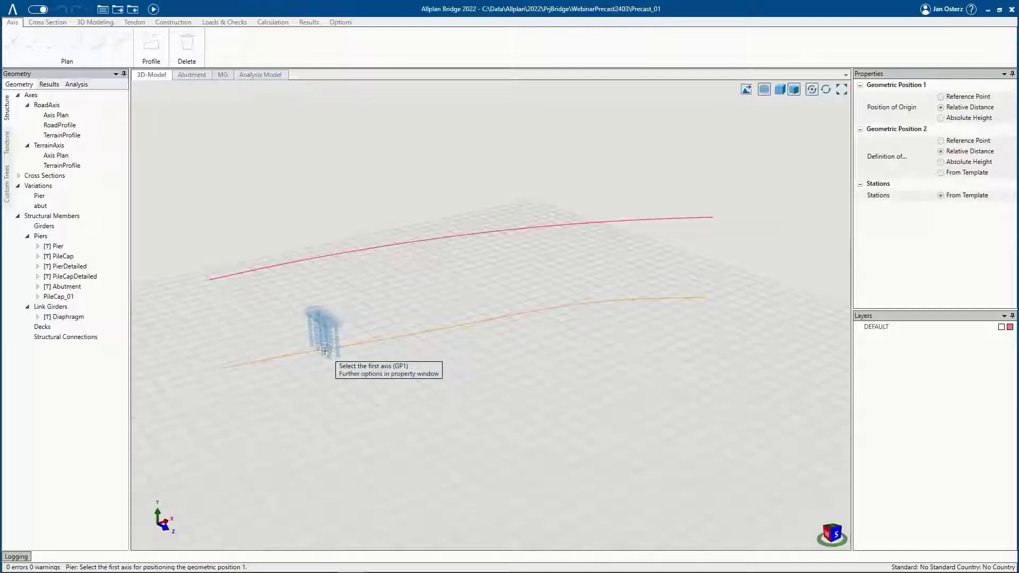
{"action": "left_click", "coordinate": [325, 350]}
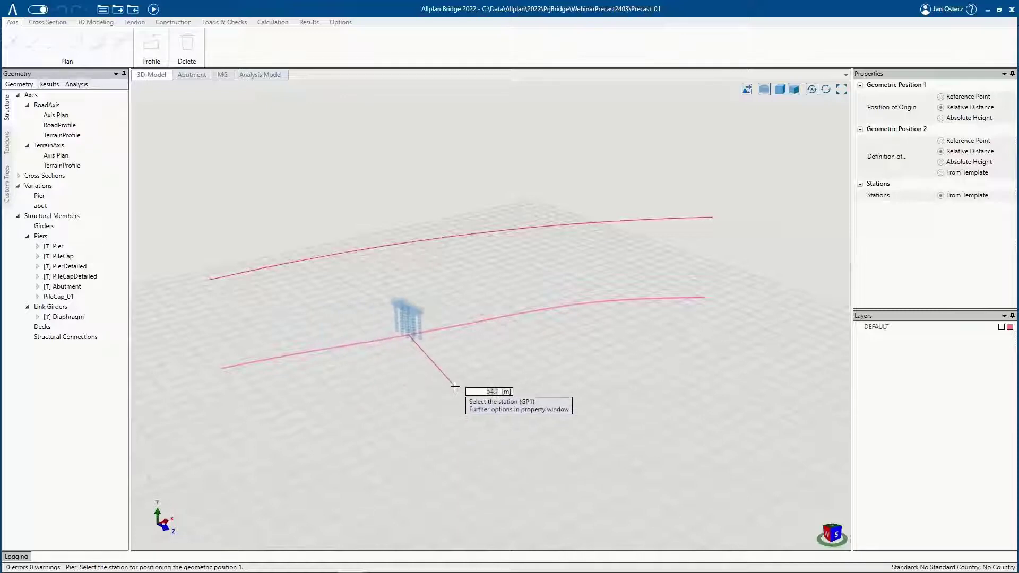
{"action": "left_click", "coordinate": [407, 385]}
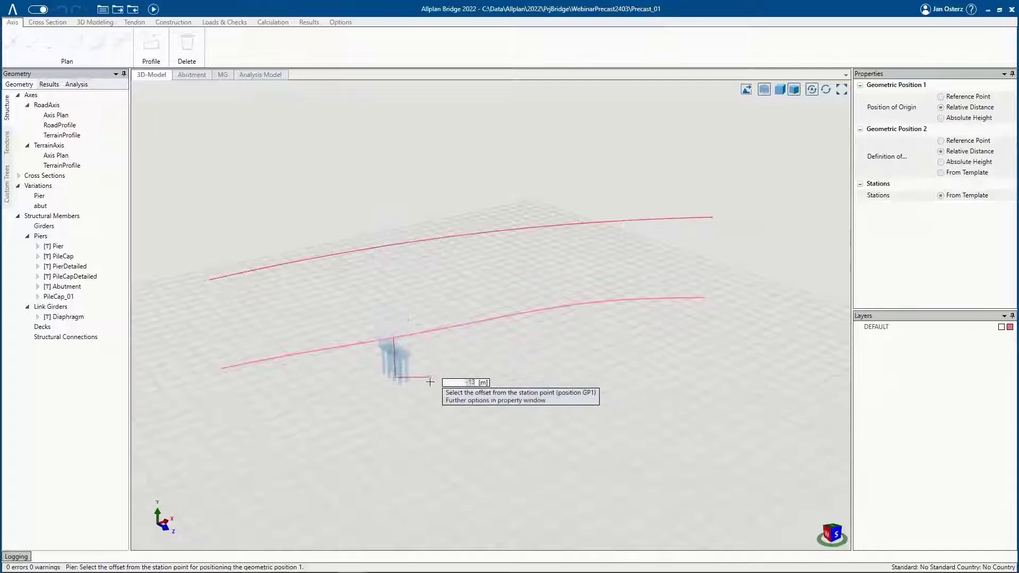
{"action": "scroll", "coordinate": [414, 383], "scroll_direction": "up", "scroll_amount": 3}
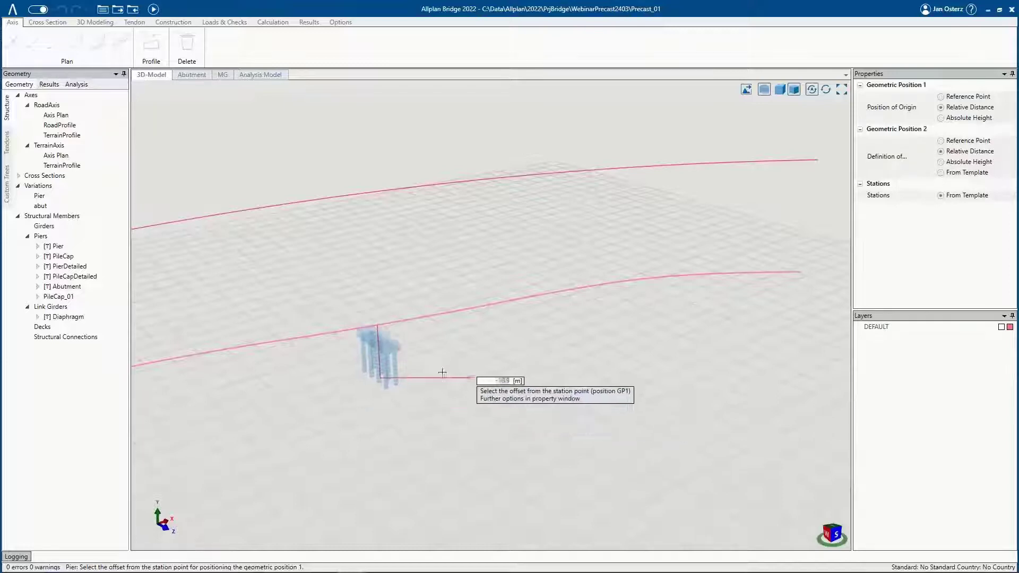
{"action": "type", "text": "-17"}
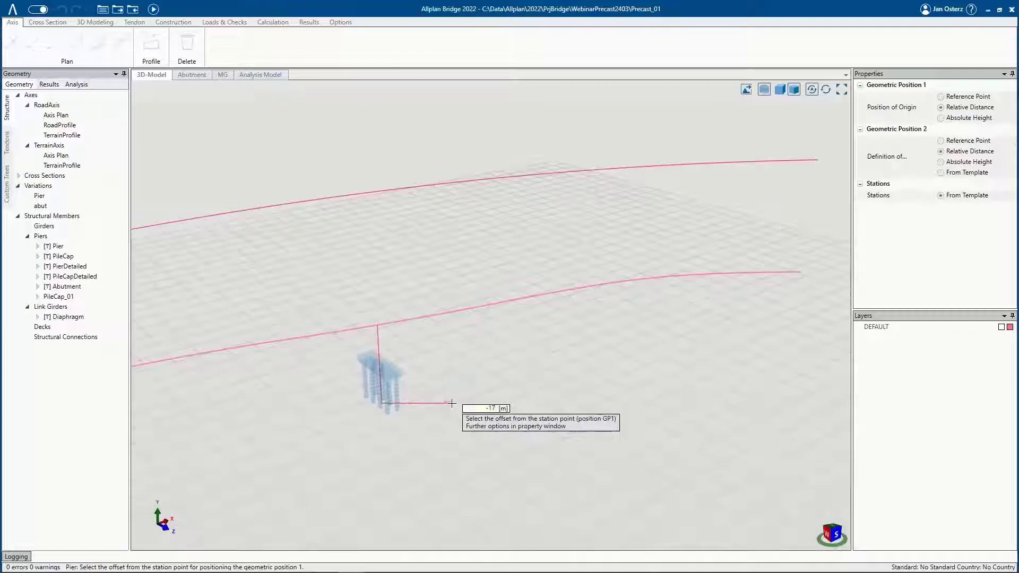
{"action": "key", "text": "Return"}
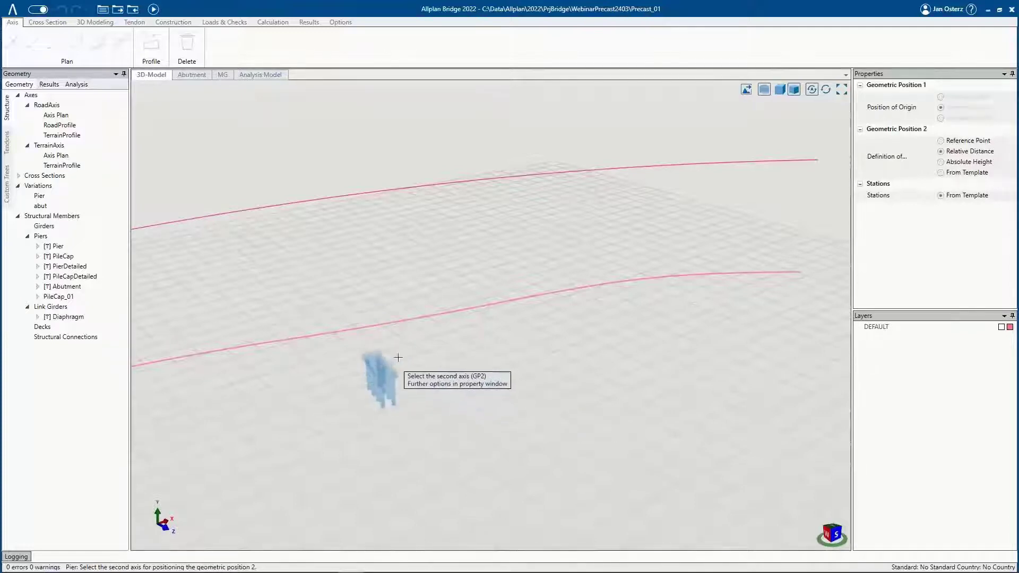
- Set the second geometric position of PileCap_01 on the terrain axis at station 50 m with a relative distance of 0 m
{"action": "scroll", "coordinate": [424, 361], "scroll_direction": "up", "scroll_amount": 5}
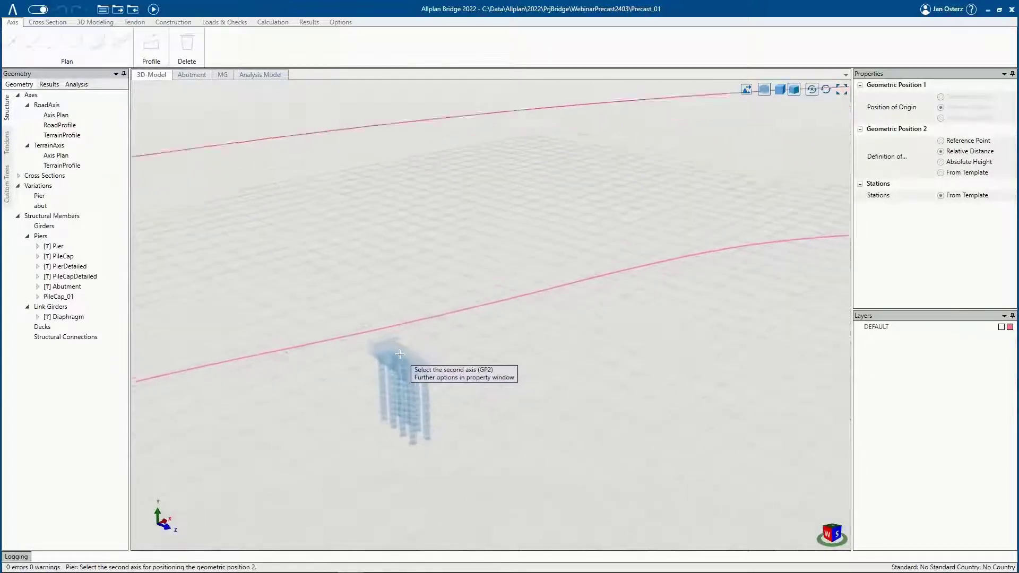
{"action": "middle_click_drag", "start_coordinate": [382, 352], "coordinate": [406, 351]}
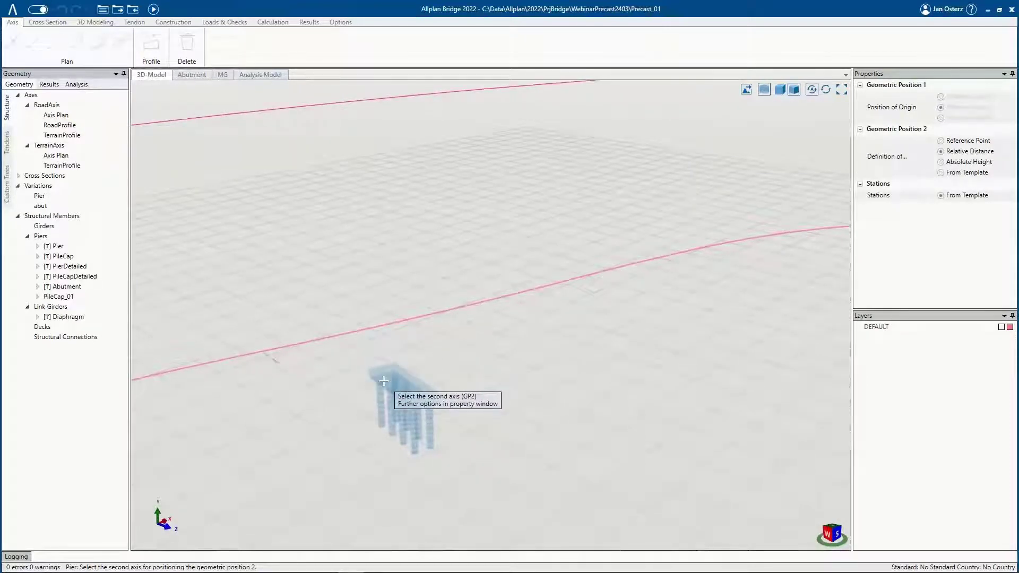
{"action": "scroll", "coordinate": [334, 348], "scroll_direction": "down", "scroll_amount": 5}
{"action": "left_click", "coordinate": [330, 347]}
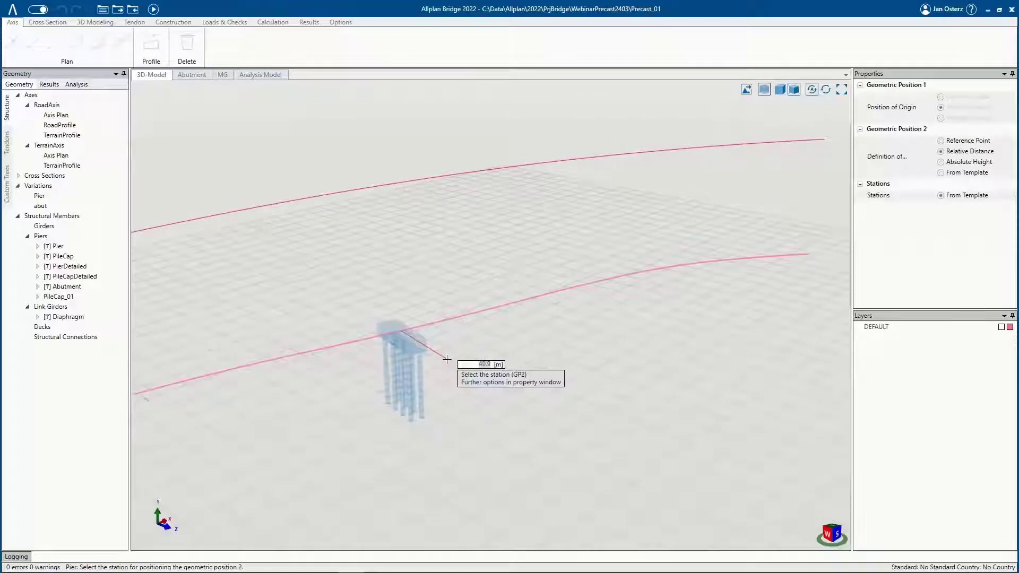
{"action": "left_click", "coordinate": [447, 360]}
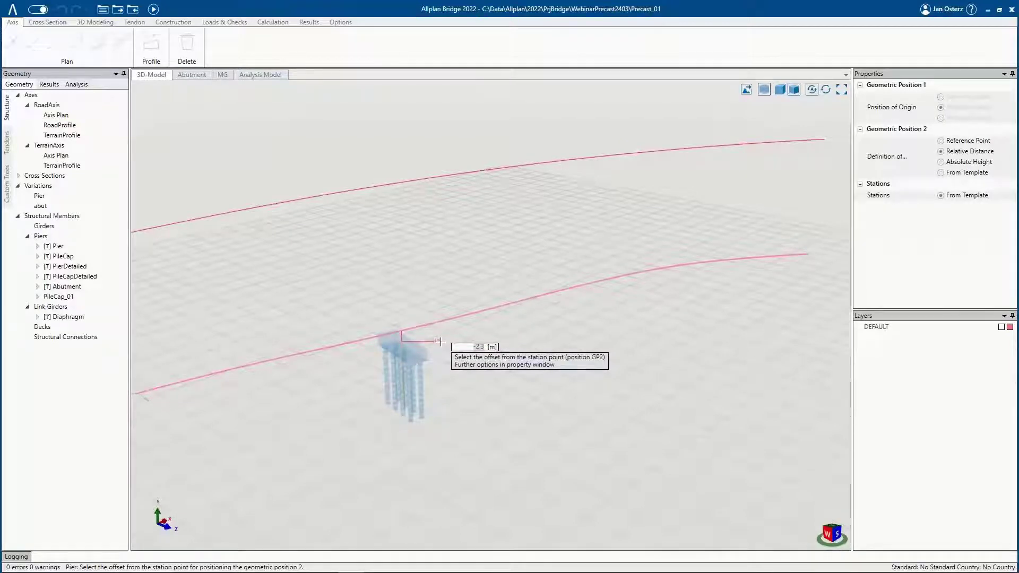
{"action": "key", "text": "Return"}
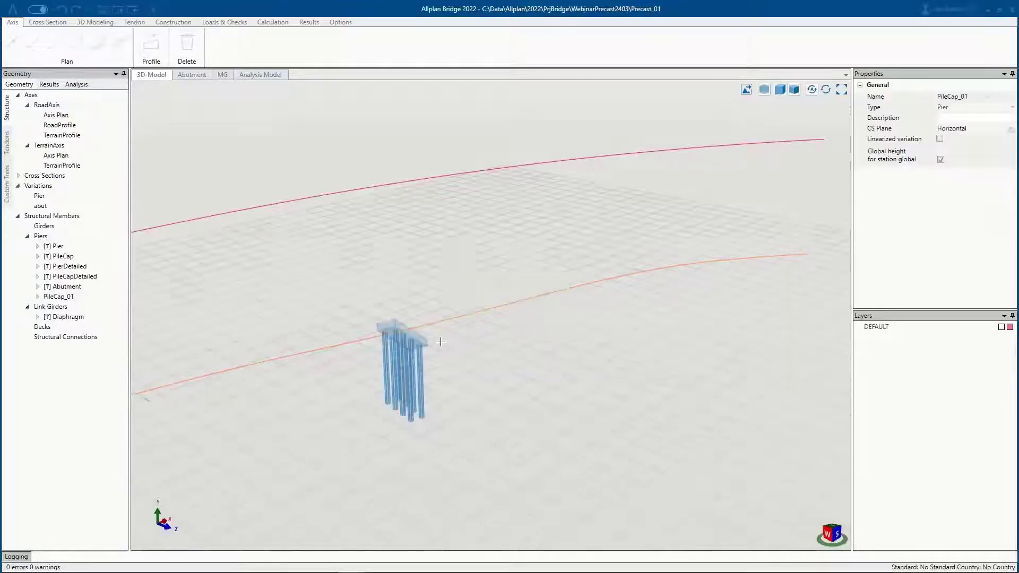
- Display the model as opaque solids and examine the placed PileCap_01 against the terrain axis
{"action": "left_click", "coordinate": [763, 90]}
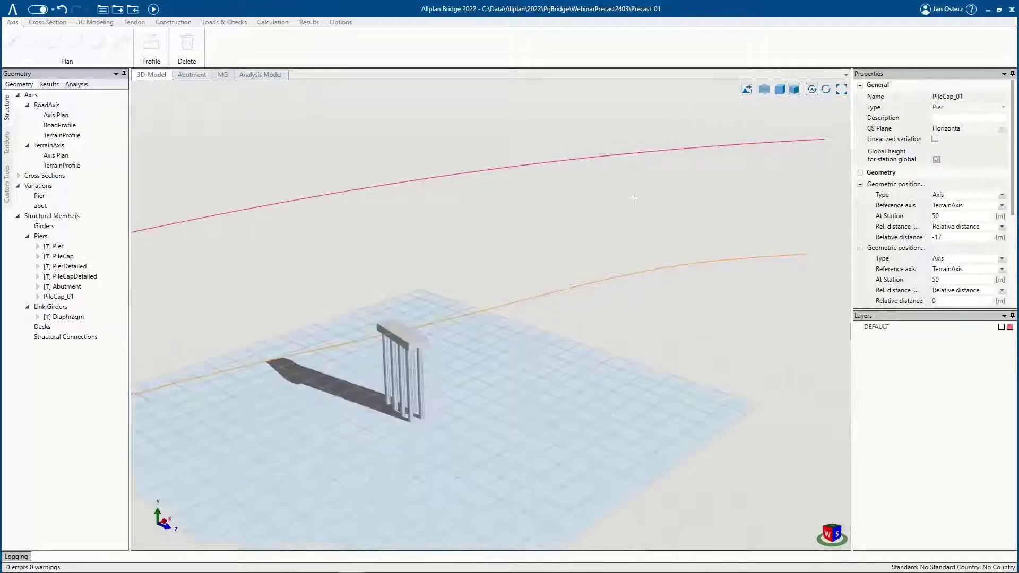
{"action": "scroll", "coordinate": [484, 335], "scroll_direction": "down", "scroll_amount": 2}
{"action": "middle_click_drag", "start_coordinate": [485, 335], "coordinate": [387, 343]}
{"action": "scroll", "coordinate": [380, 347], "scroll_direction": "up", "scroll_amount": 2}
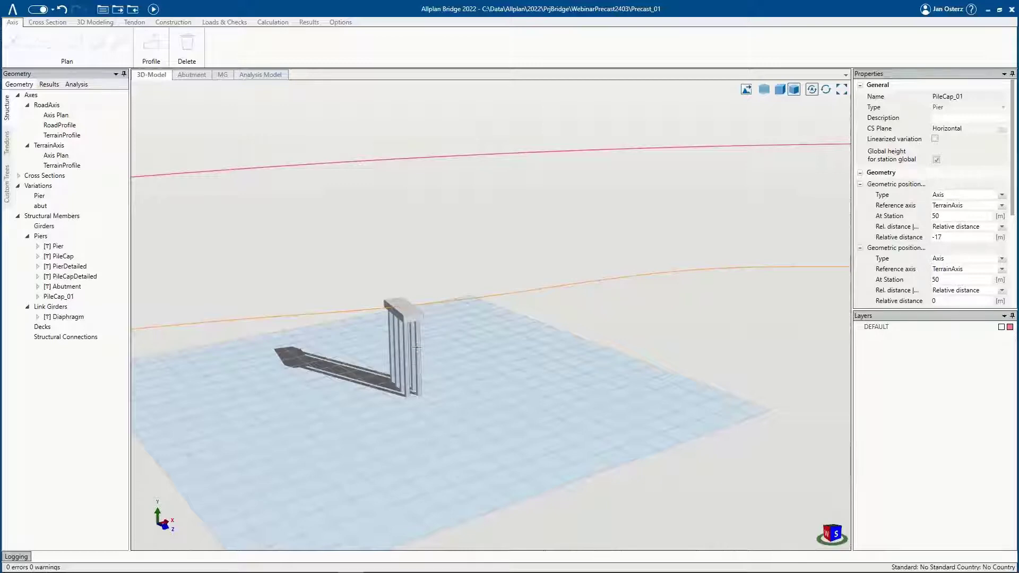
{"action": "scroll", "coordinate": [400, 317], "scroll_direction": "up", "scroll_amount": 2}
- Create Pier 1 from the Pier template and set its first position on the terrain axis at station 50 m with offset 0 m
{"action": "left_click_drag", "start_coordinate": [61, 247], "coordinate": [291, 266]}
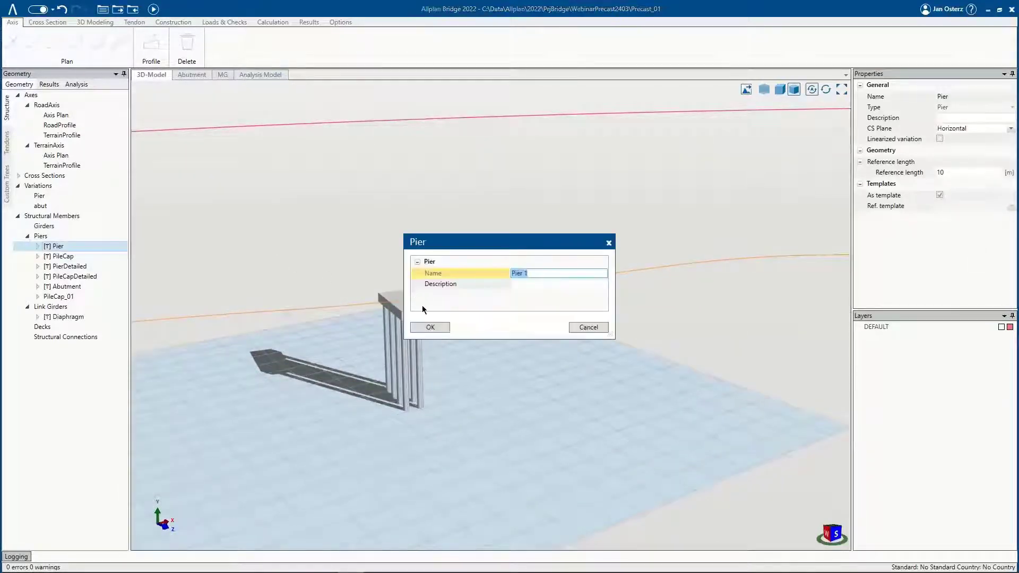
{"action": "left_click", "coordinate": [430, 328]}
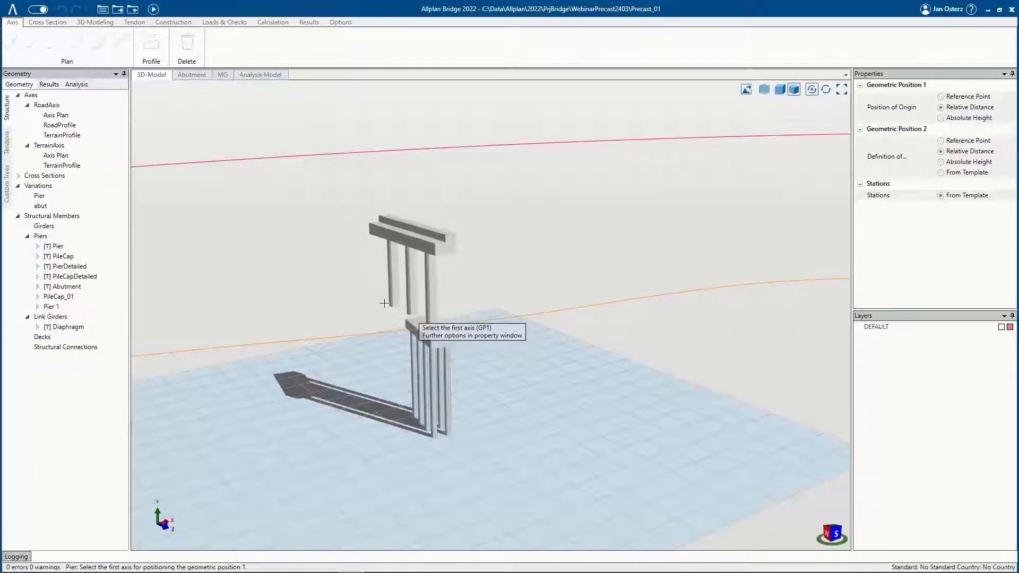
{"action": "middle_click_drag", "start_coordinate": [393, 311], "coordinate": [418, 317]}
{"action": "scroll", "coordinate": [398, 329], "scroll_direction": "down", "scroll_amount": 1}
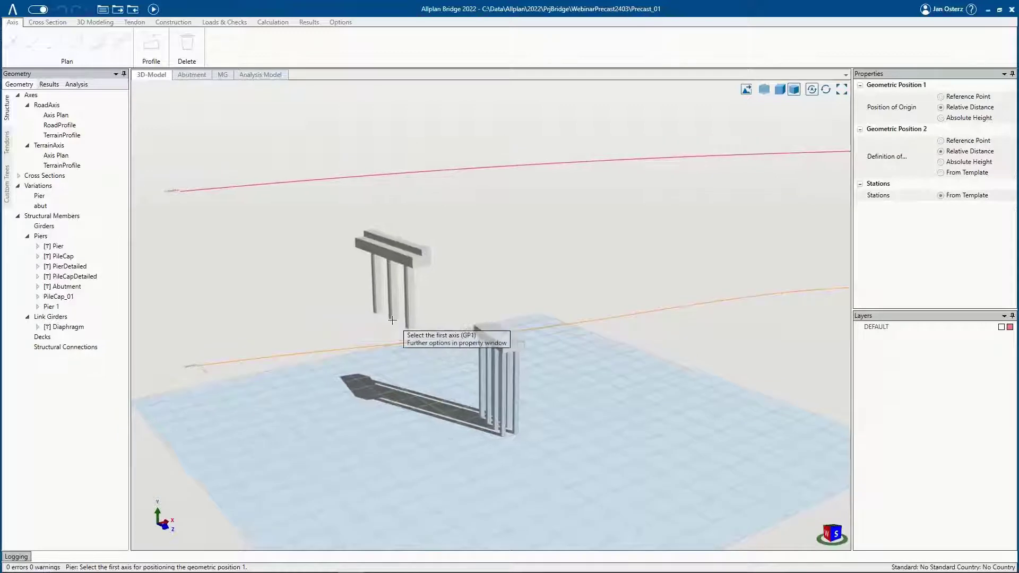
{"action": "left_click", "coordinate": [315, 352]}
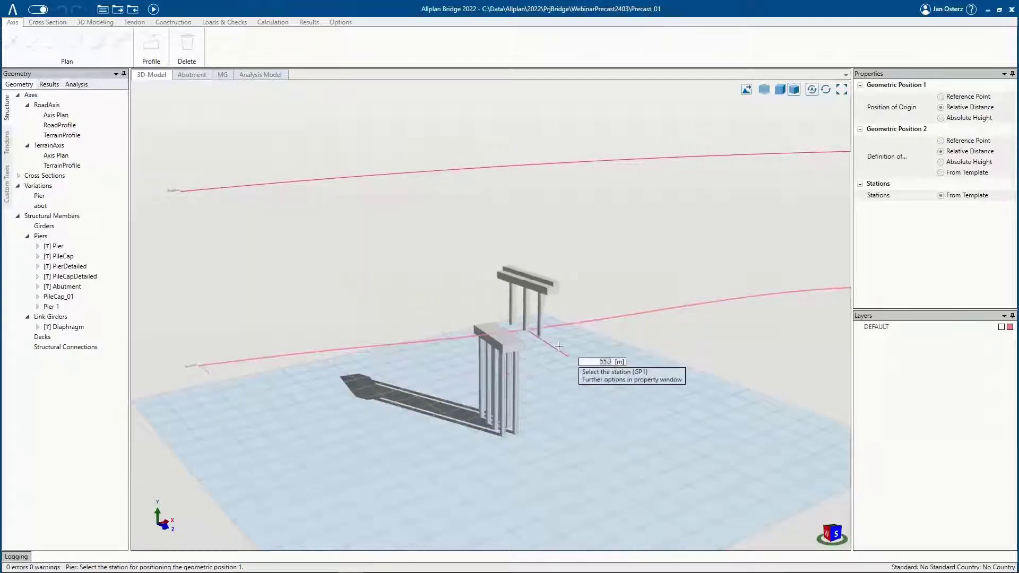
{"action": "left_click", "coordinate": [518, 364]}
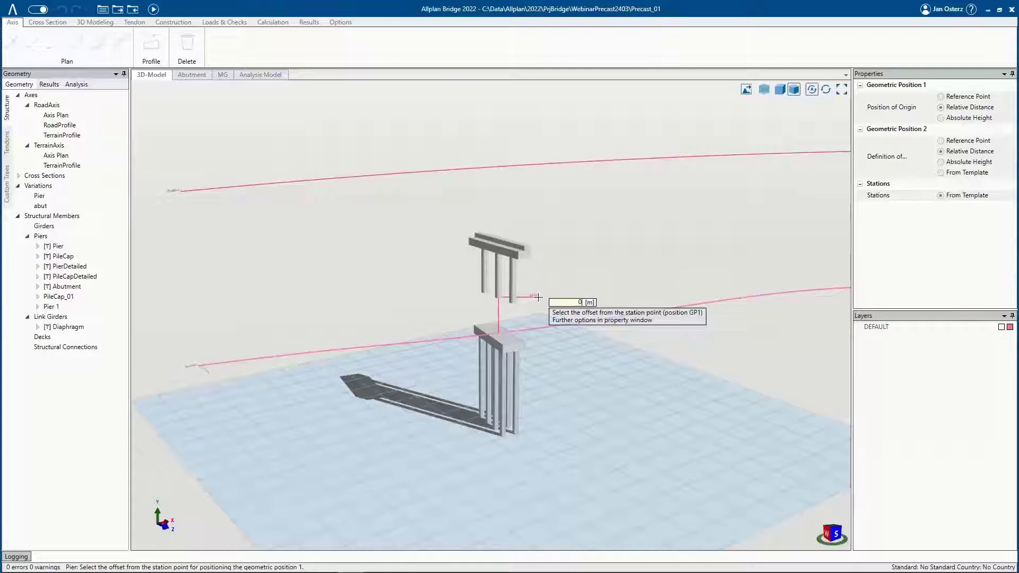
{"action": "key", "text": "Return"}
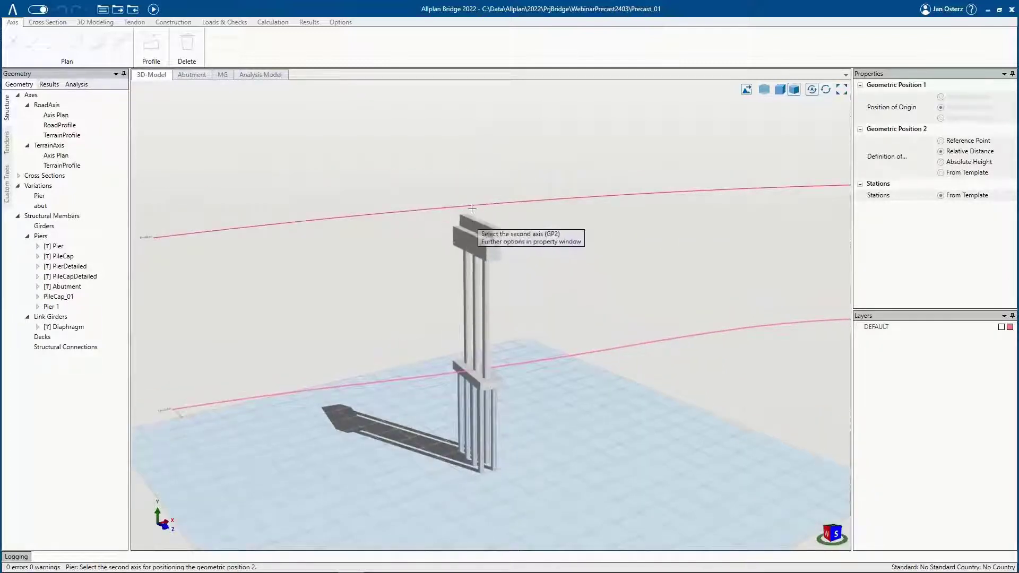
- Set the second geometric position of Pier 1 on the road axis at station 50 m with a relative distance of -1.7 m
{"action": "left_click", "coordinate": [400, 212]}
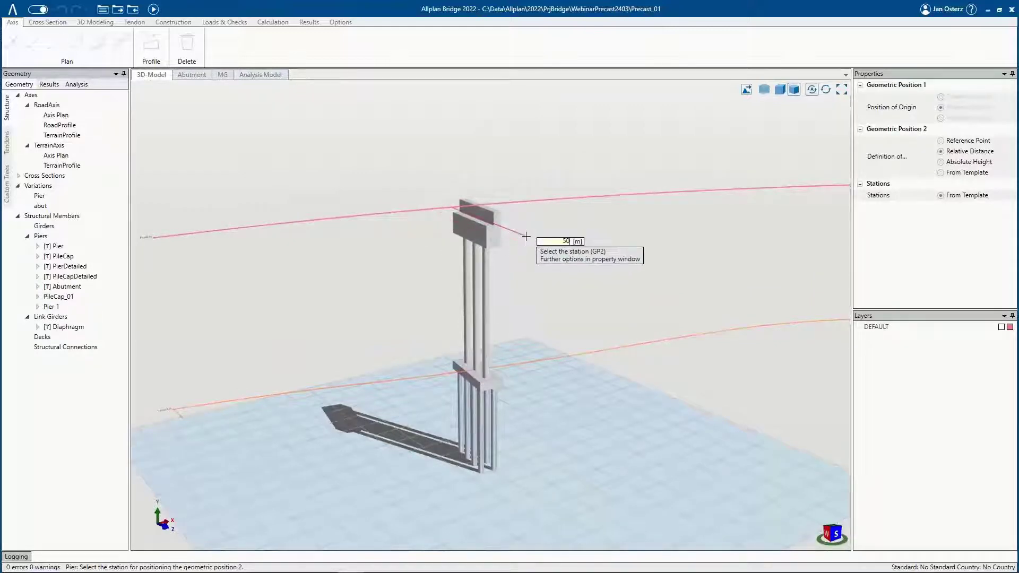
{"action": "left_click", "coordinate": [526, 235]}
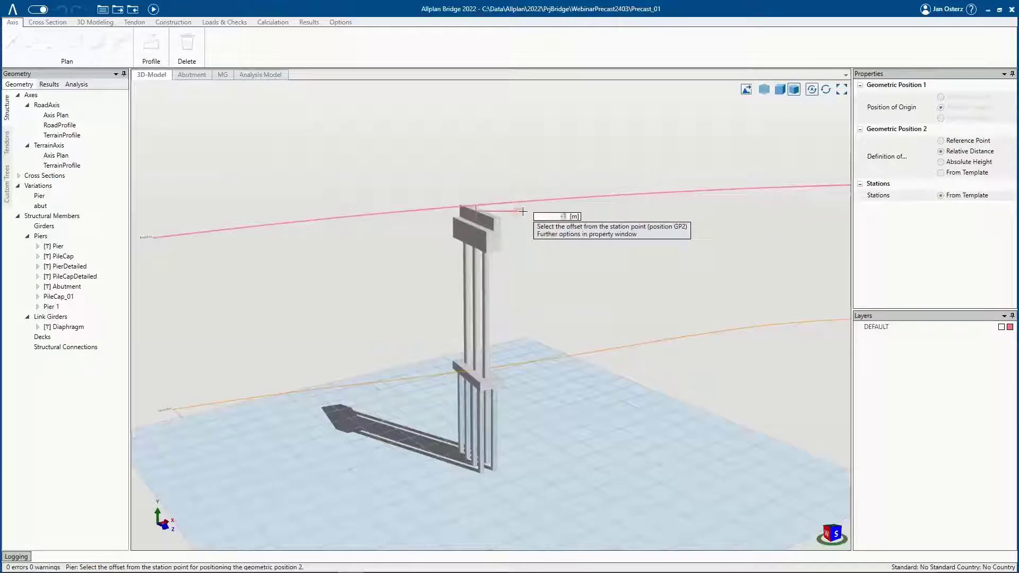
{"action": "type", "text": "-1.7"}
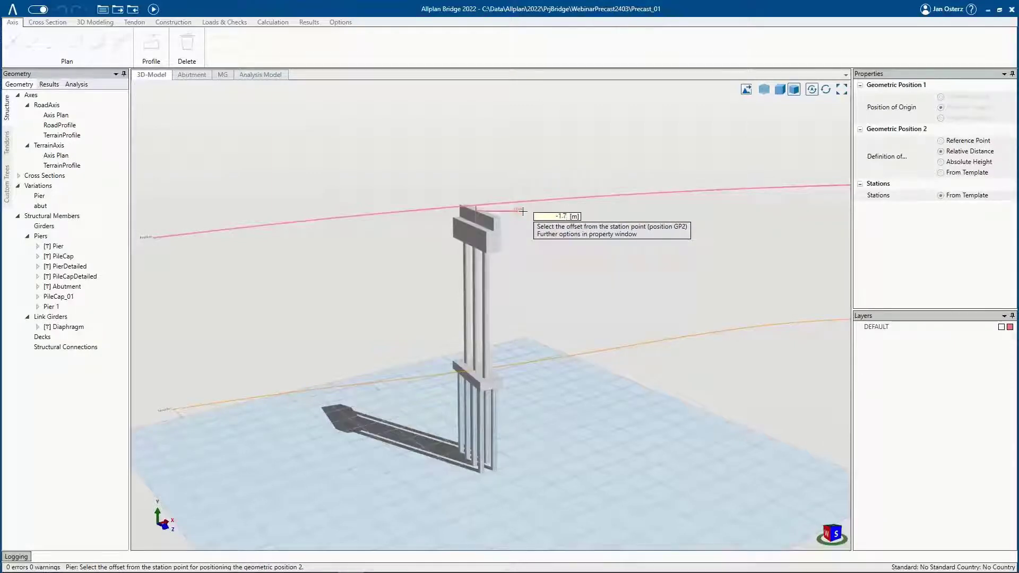
{"action": "key", "text": "Return"}
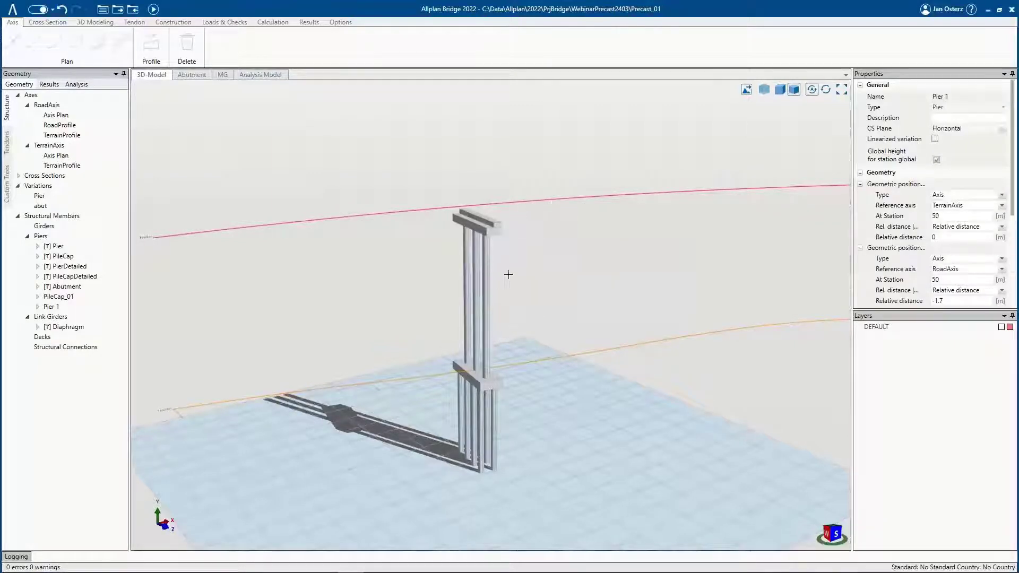
{"action": "middle_click_drag", "start_coordinate": [510, 273], "coordinate": [233, 264]}
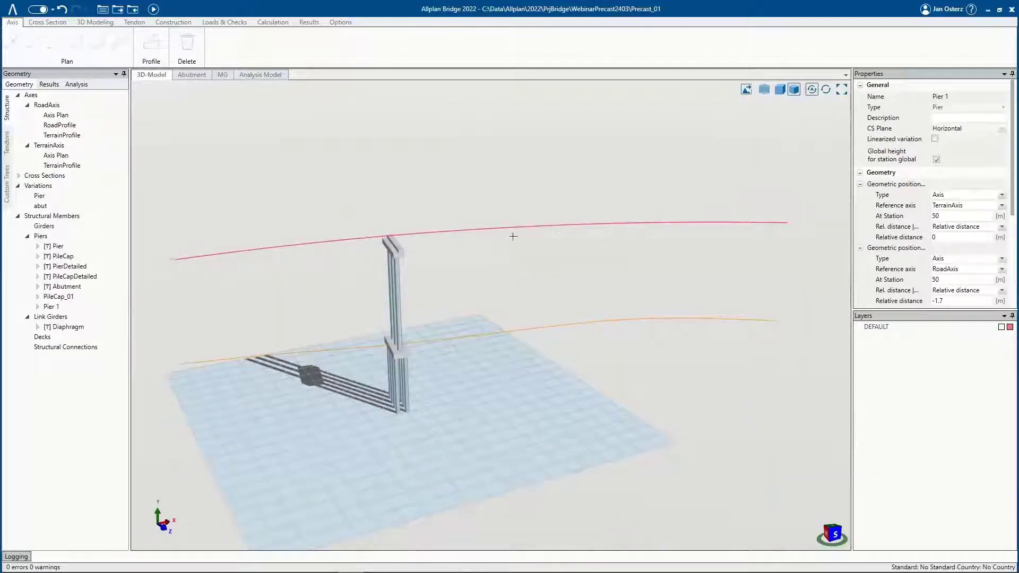
{"action": "scroll", "coordinate": [439, 243], "scroll_direction": "up", "scroll_amount": 2}
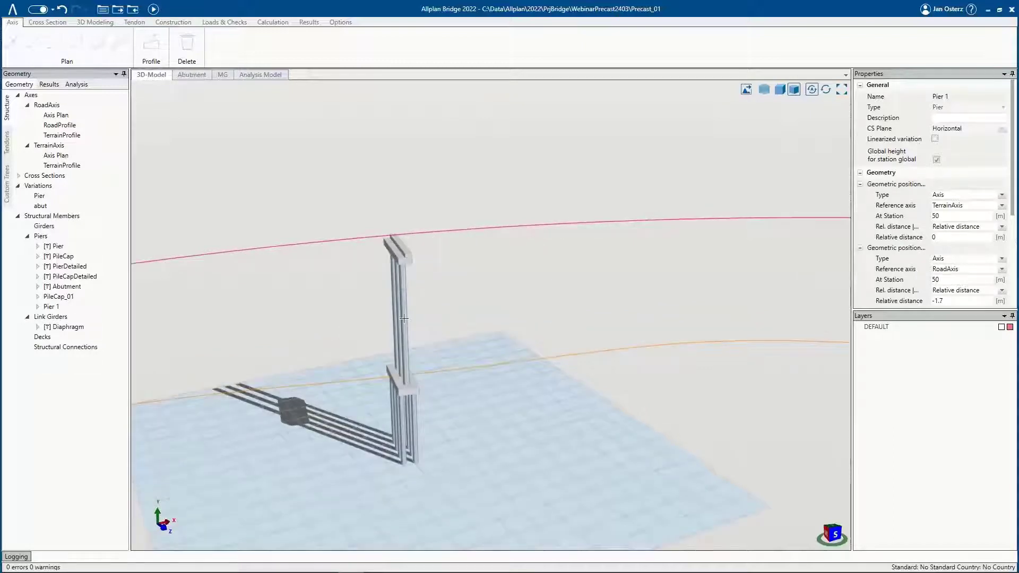
- Set the pier rotation angle of Pier 1 to 180 degrees and check the pier in the 3D model
{"action": "left_click", "coordinate": [53, 308]}
{"action": "scroll", "coordinate": [921, 252], "scroll_direction": "down", "scroll_amount": 3}
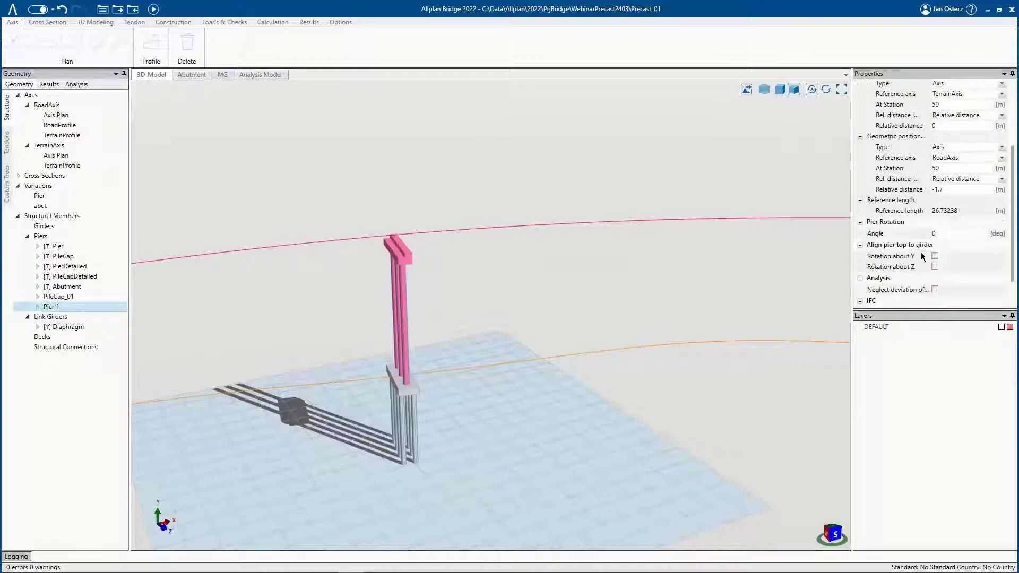
{"action": "scroll", "coordinate": [921, 252], "scroll_direction": "up", "scroll_amount": 2}
{"action": "left_click", "coordinate": [933, 264]}
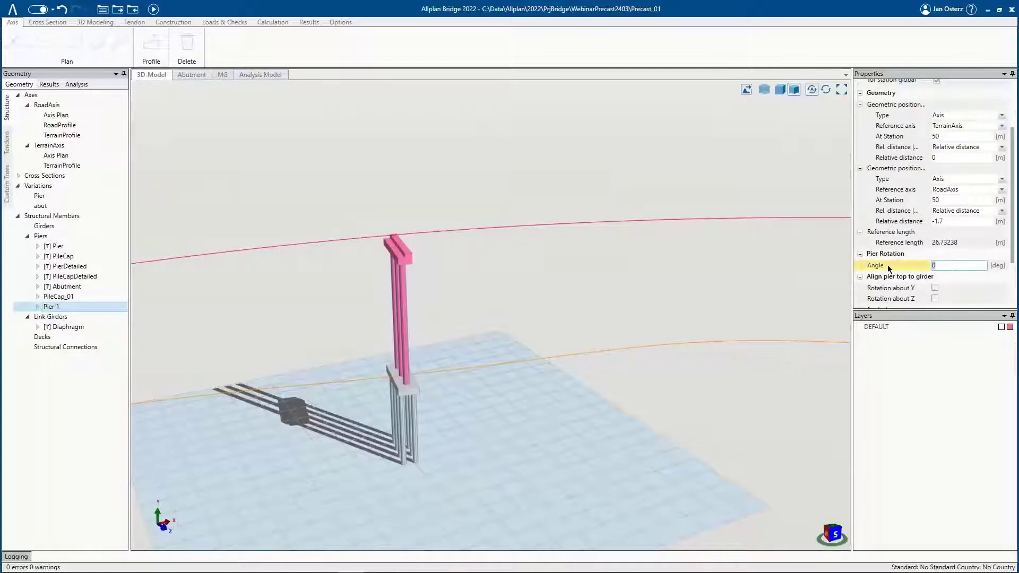
{"action": "type", "text": "180"}
{"action": "key", "text": "Return"}
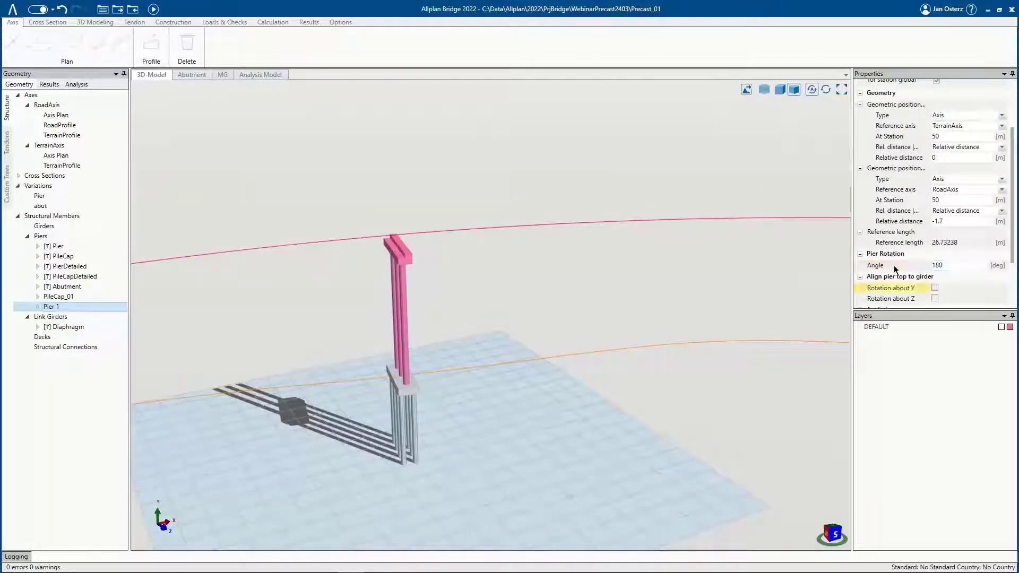
{"action": "scroll", "coordinate": [541, 278], "scroll_direction": "down", "scroll_amount": 2}
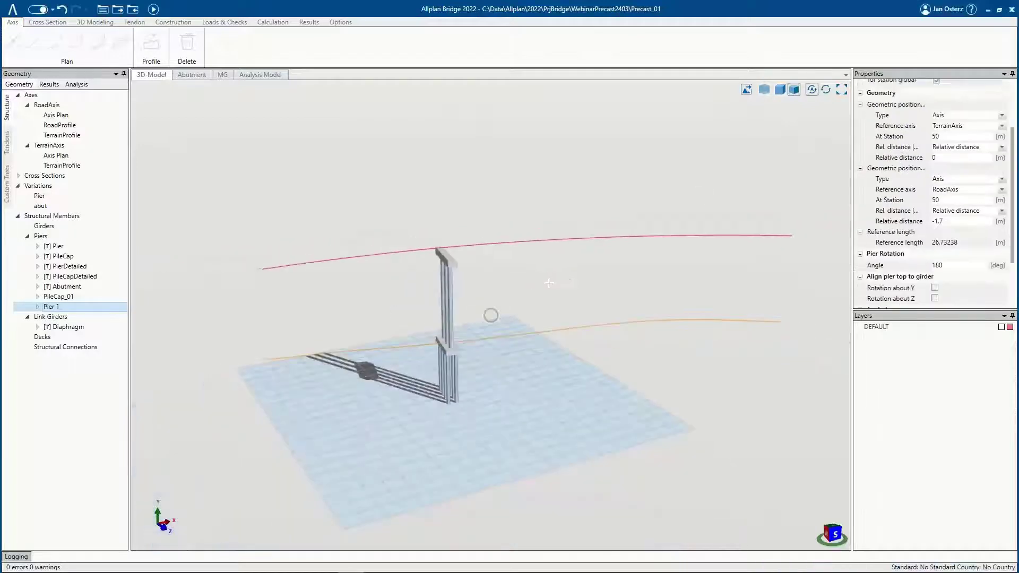
{"action": "middle_click_drag", "start_coordinate": [548, 282], "coordinate": [483, 285]}
{"action": "scroll", "coordinate": [412, 310], "scroll_direction": "up", "scroll_amount": 2}
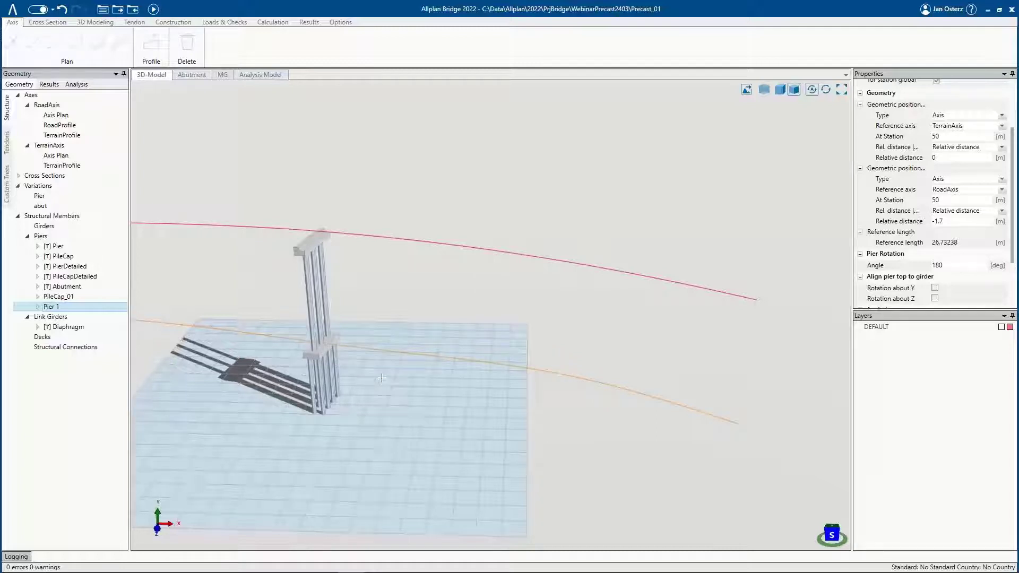
- Create a new pier from the PileCap template and name it PileCap_02
{"action": "left_click", "coordinate": [64, 257]}
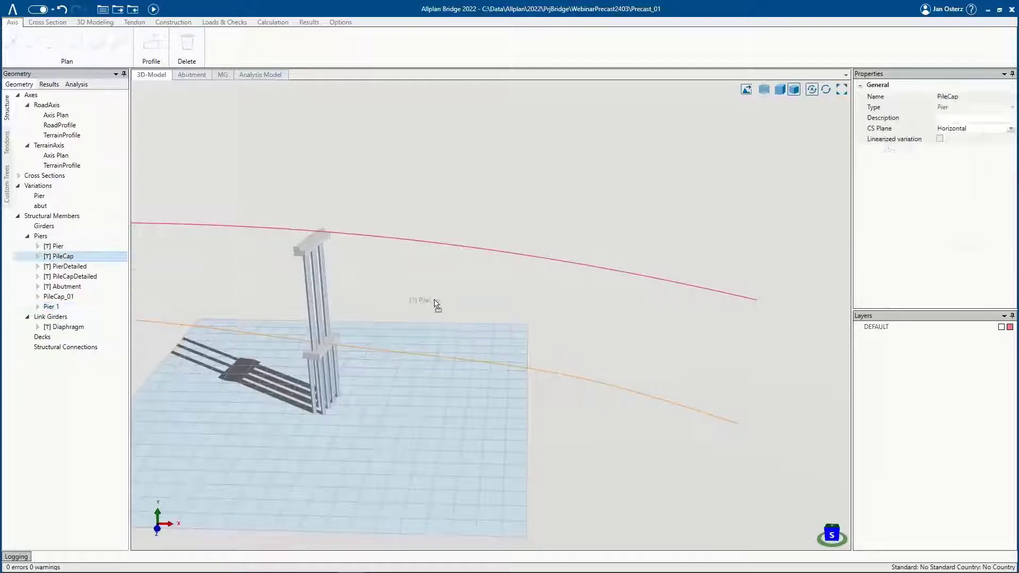
{"action": "left_click", "coordinate": [543, 336]}
{"action": "type", "text": "PileCap_02"}
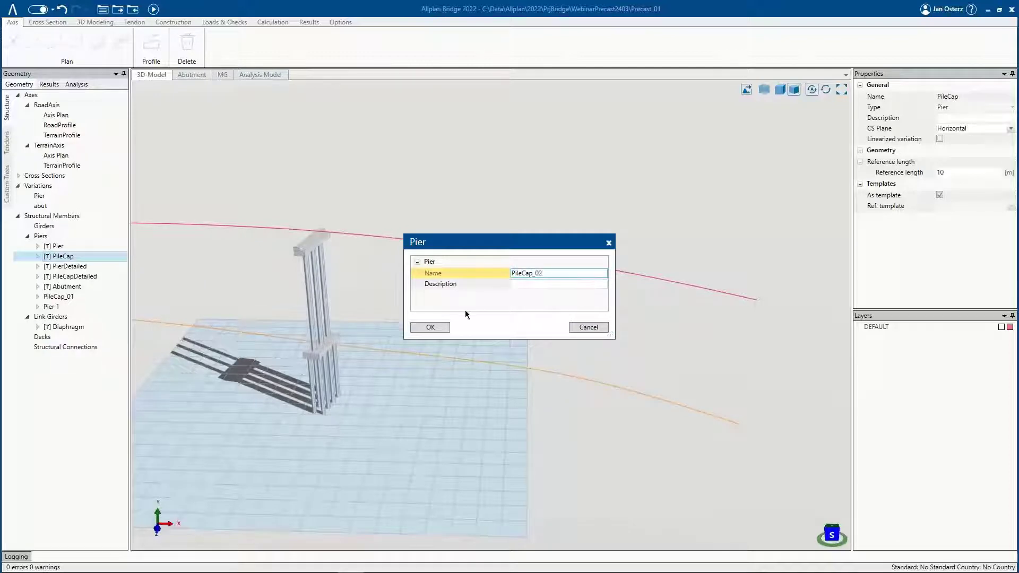
{"action": "left_click", "coordinate": [444, 324]}
- Place PileCap_02 on the terrain axis at station 90 m, with relative distances of -14 m for the first and 0 m for the second position
{"action": "left_click", "coordinate": [456, 355]}
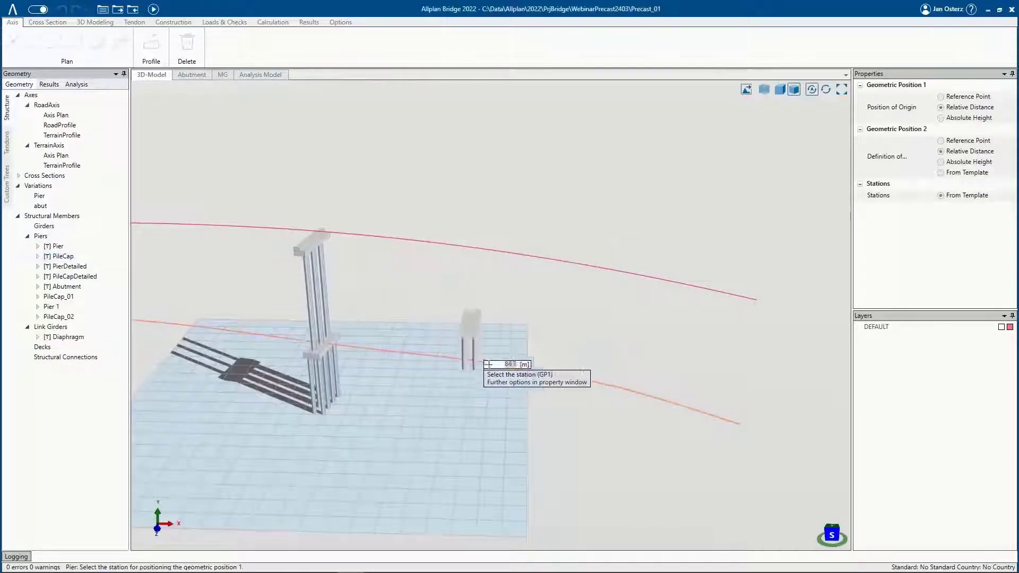
{"action": "left_click", "coordinate": [479, 370]}
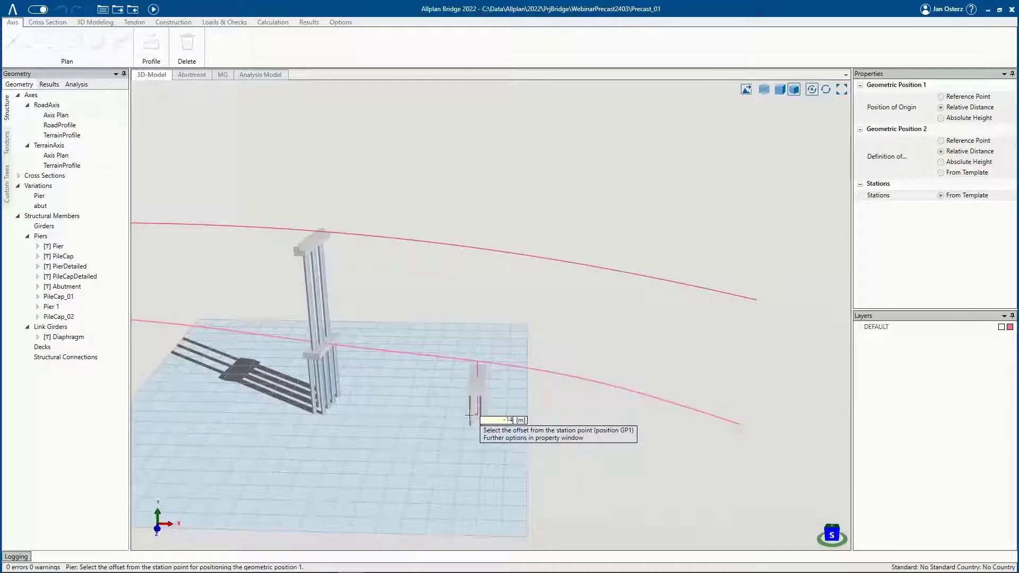
{"action": "left_click", "coordinate": [472, 372]}
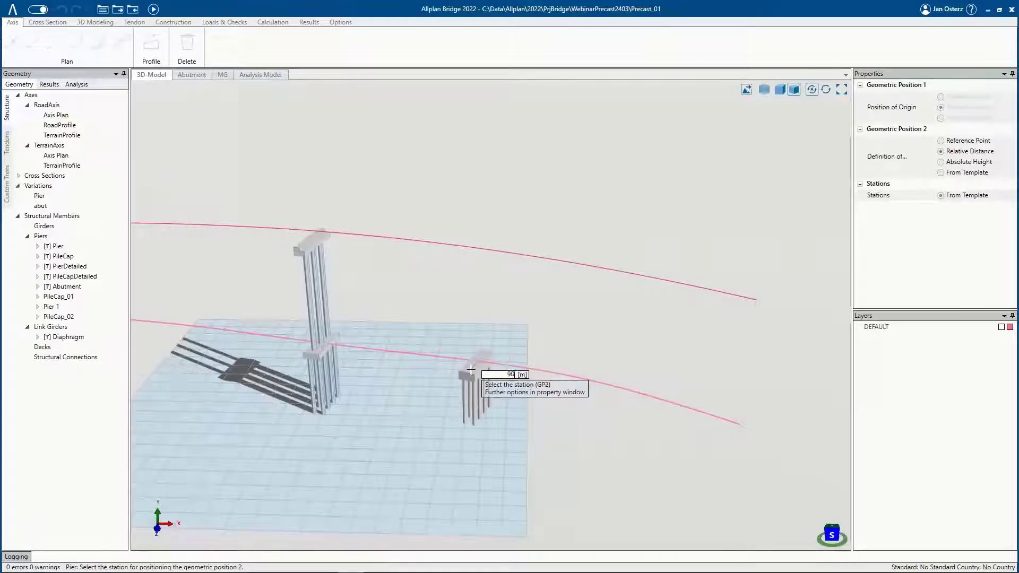
{"action": "left_click", "coordinate": [471, 369]}
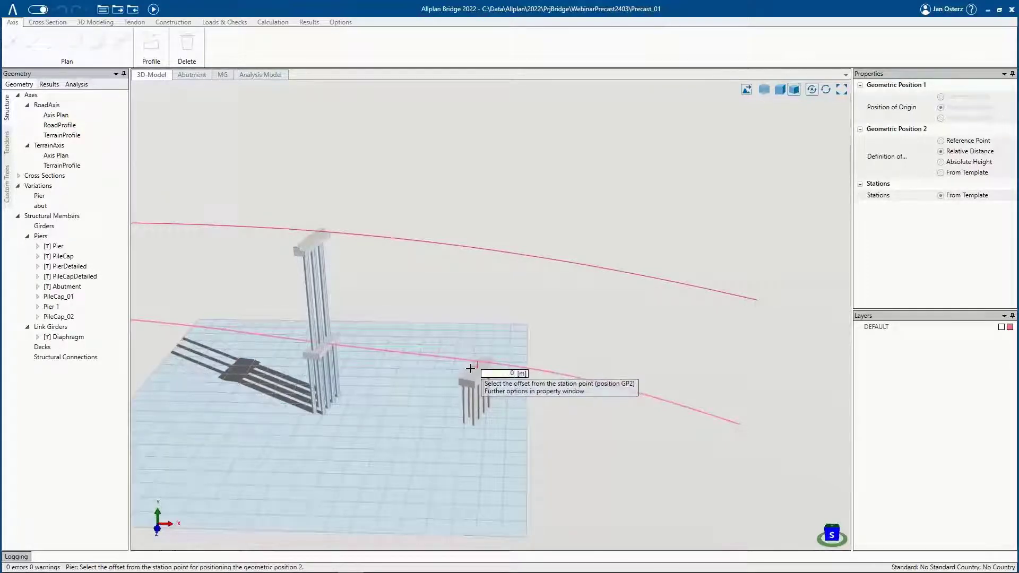
{"action": "left_click", "coordinate": [471, 368]}
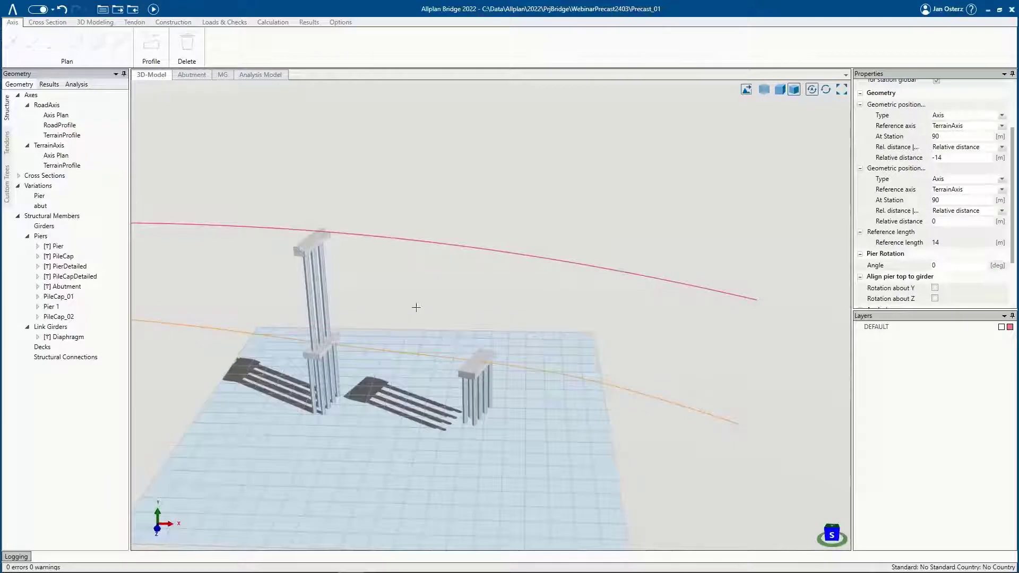
- Create Pier 2 from the Pier template and set its first position on the terrain axis at station 90 m with offset 0 m
{"action": "left_click_drag", "start_coordinate": [61, 247], "coordinate": [479, 280]}
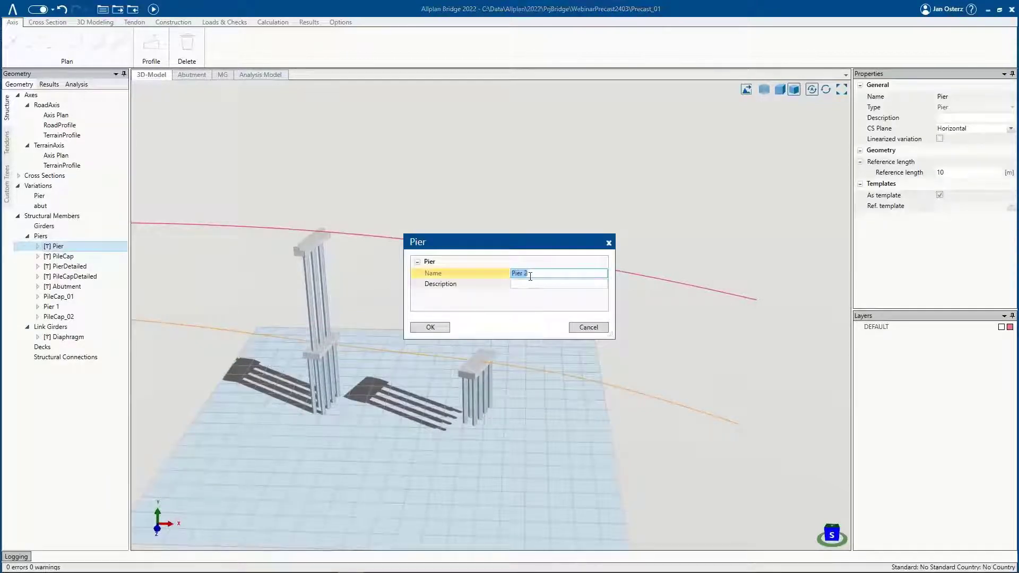
{"action": "left_click", "coordinate": [431, 327]}
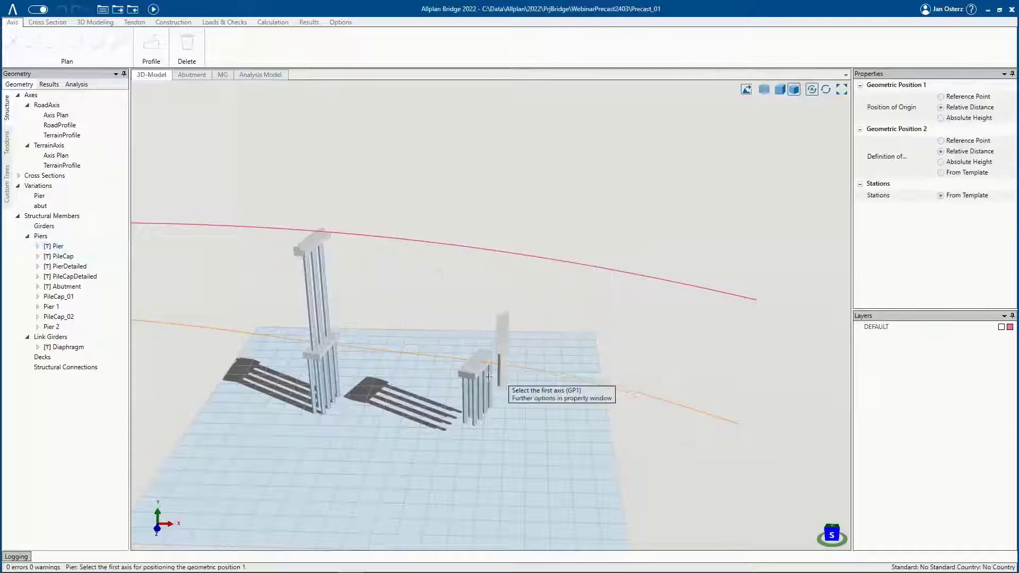
{"action": "left_click", "coordinate": [445, 355]}
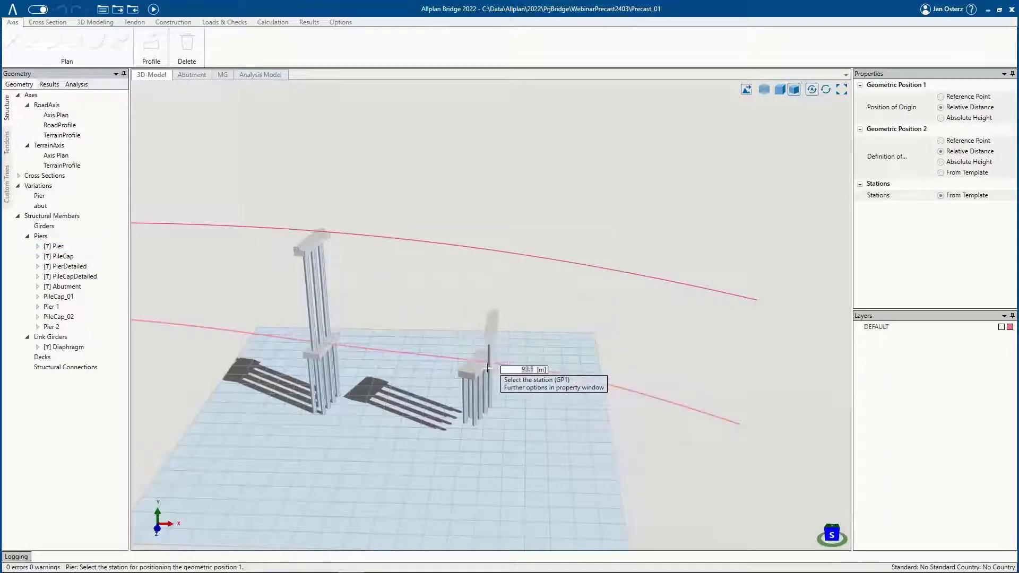
{"action": "left_click", "coordinate": [482, 366]}
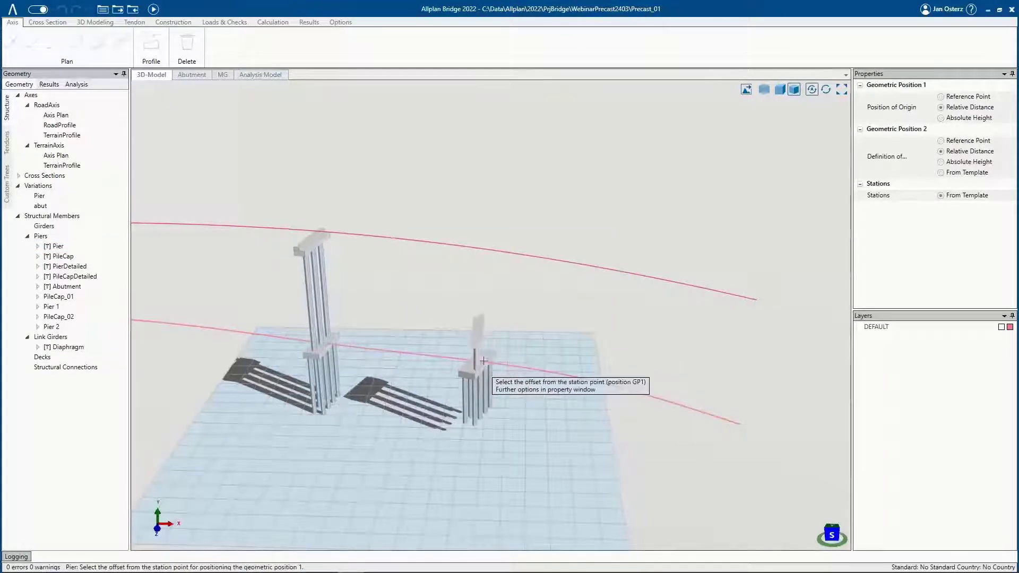
{"action": "left_click", "coordinate": [491, 336]}
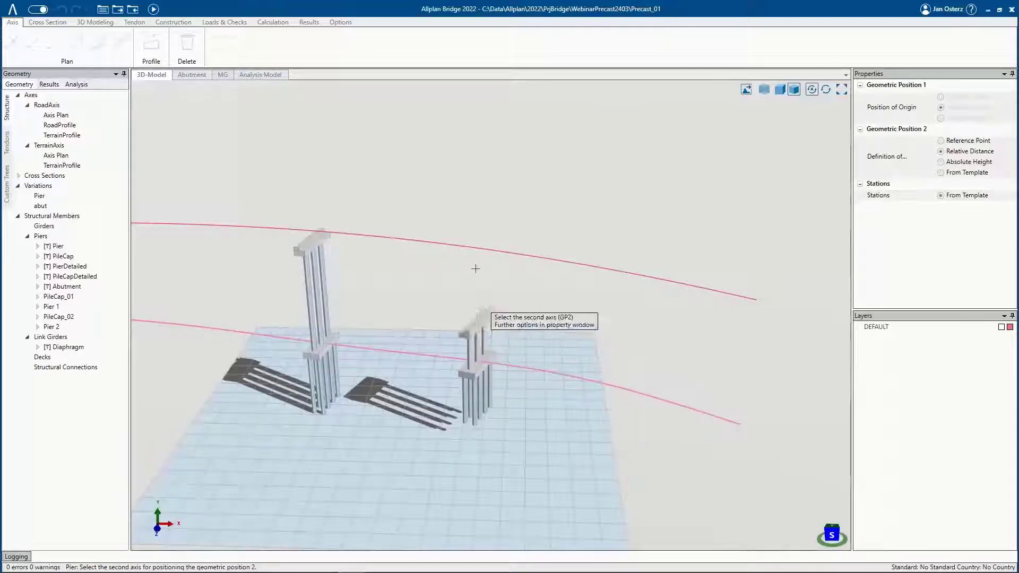
- Set the second geometric position of Pier 2 on the road axis at station 90 m with a relative distance of -1.7 m
{"action": "left_click", "coordinate": [481, 250]}
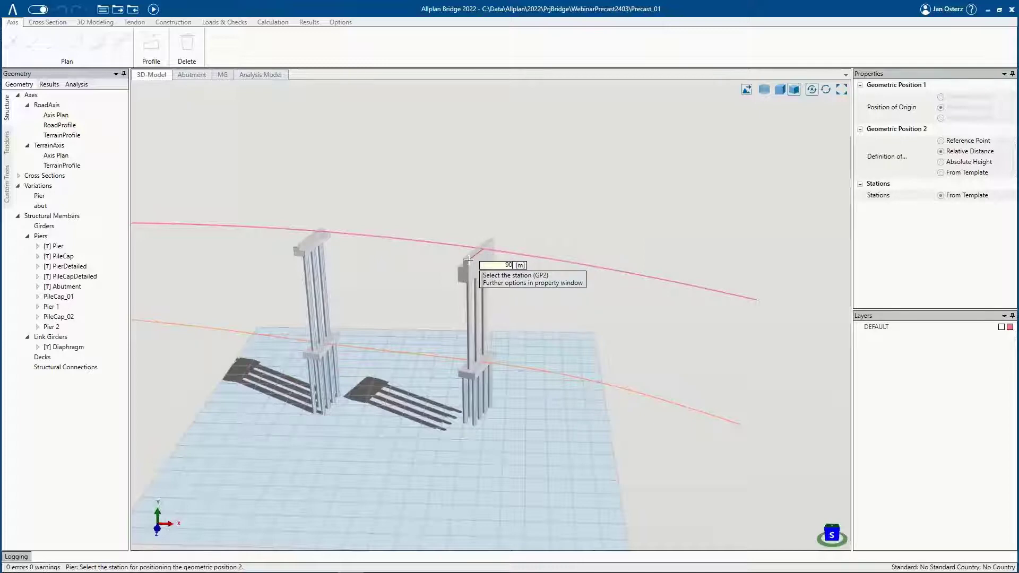
{"action": "key", "text": "Return"}
{"action": "type", "text": "-1.7"}
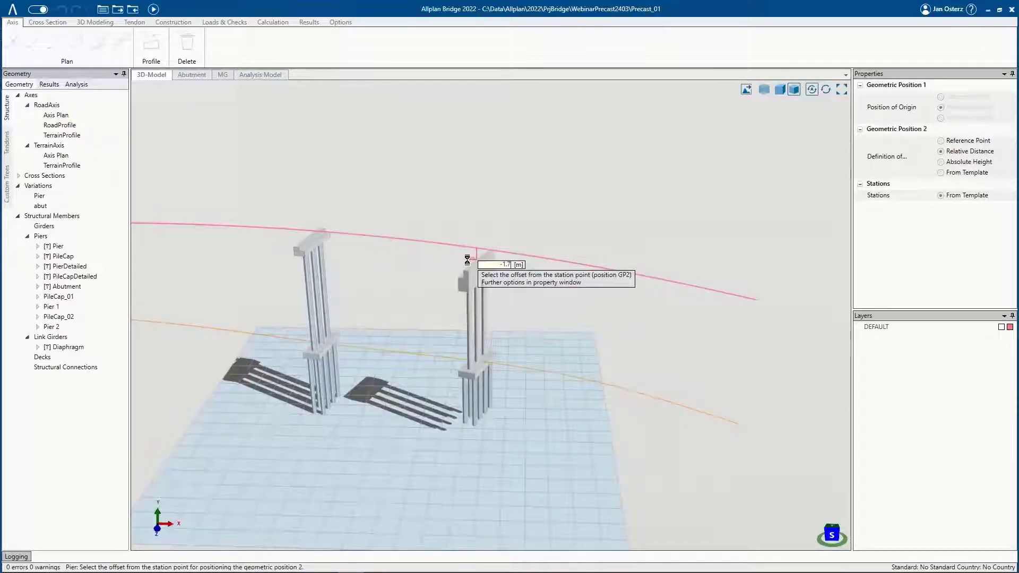
{"action": "key", "text": "Return"}
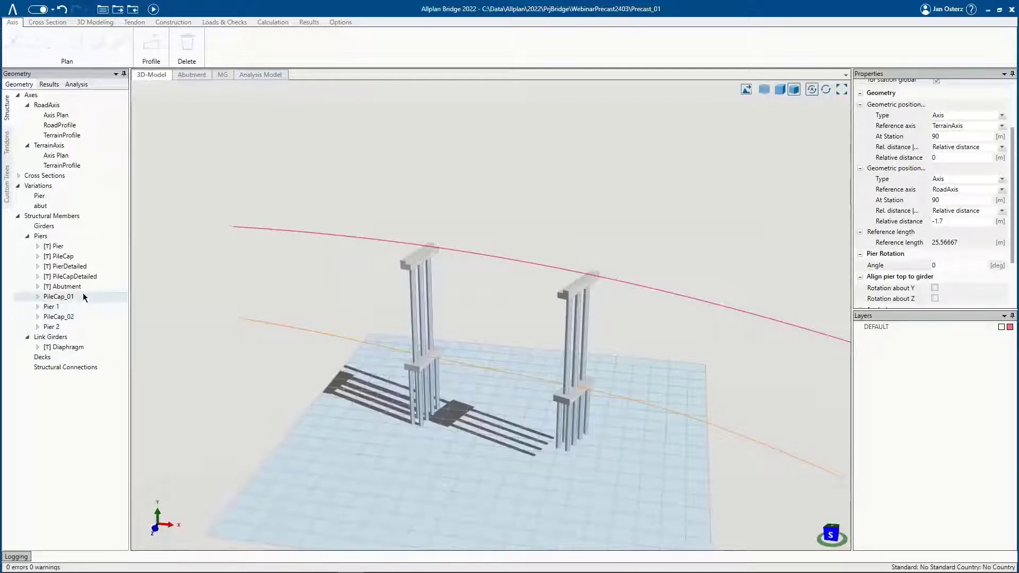
- Create a new pier from the Abutment template and name it Abut_Start
{"action": "left_click", "coordinate": [66, 286]}
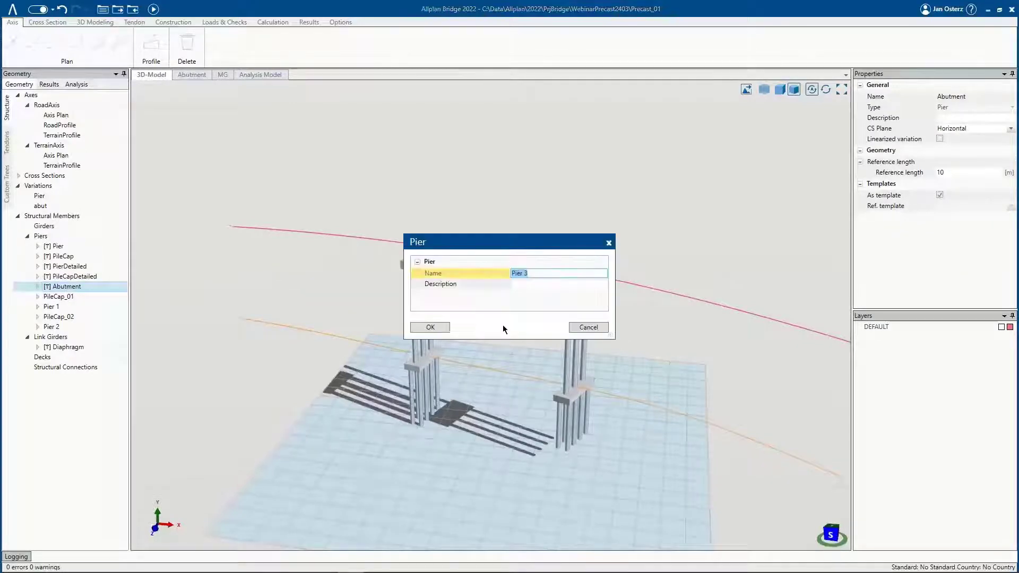
{"action": "type", "text": "Abut_Start"}
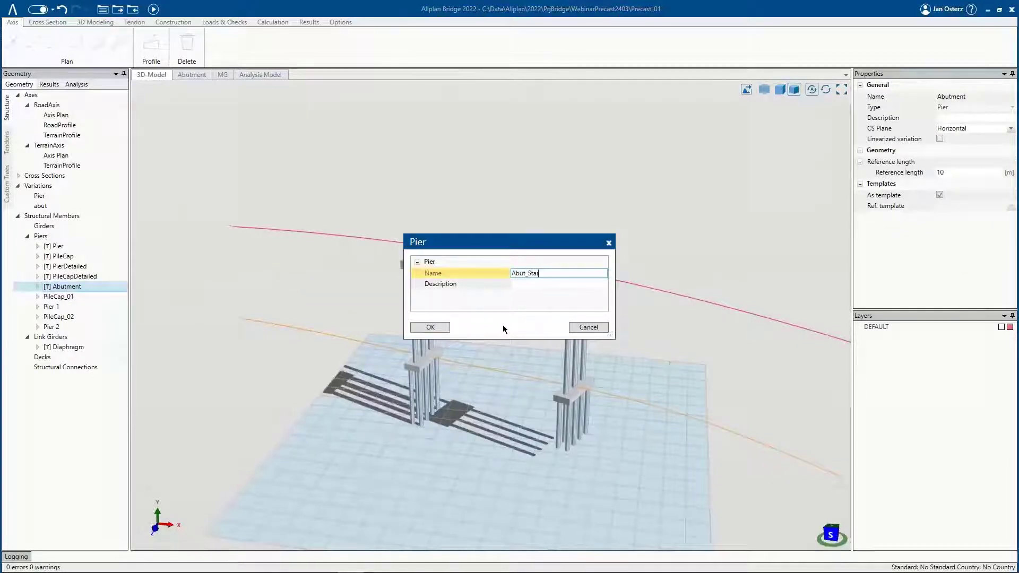
{"action": "left_click", "coordinate": [442, 327]}
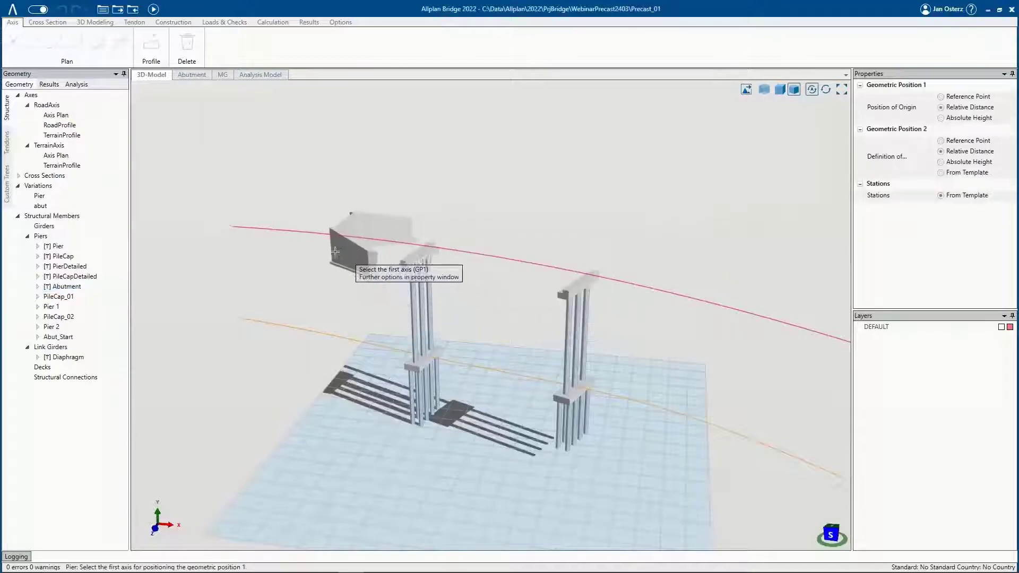
- Set the first geometric position of Abut_Start on the road axis at station 30 m with a relative distance of about -13.9 m
{"action": "left_click", "coordinate": [321, 237]}
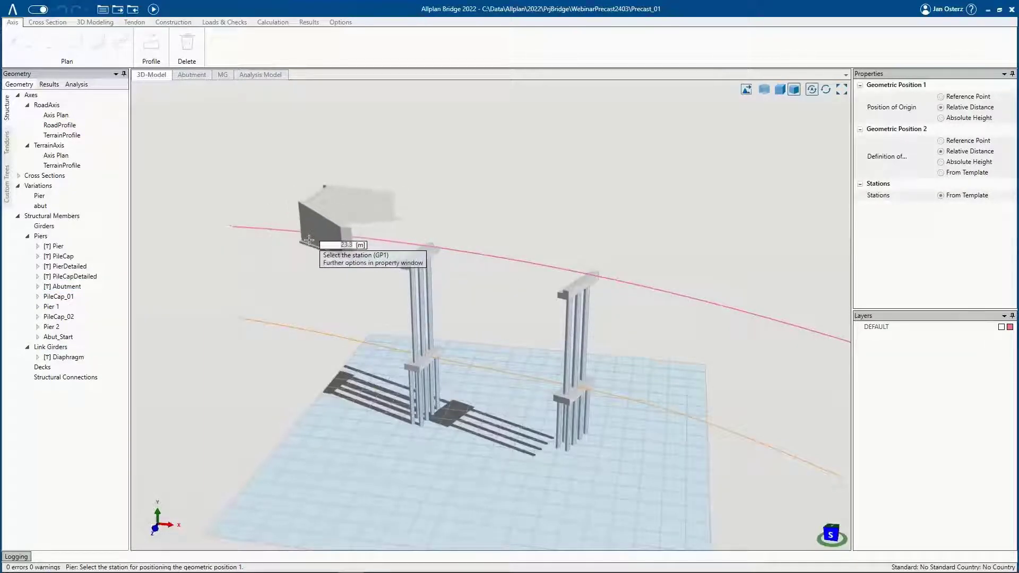
{"action": "type", "text": "30"}
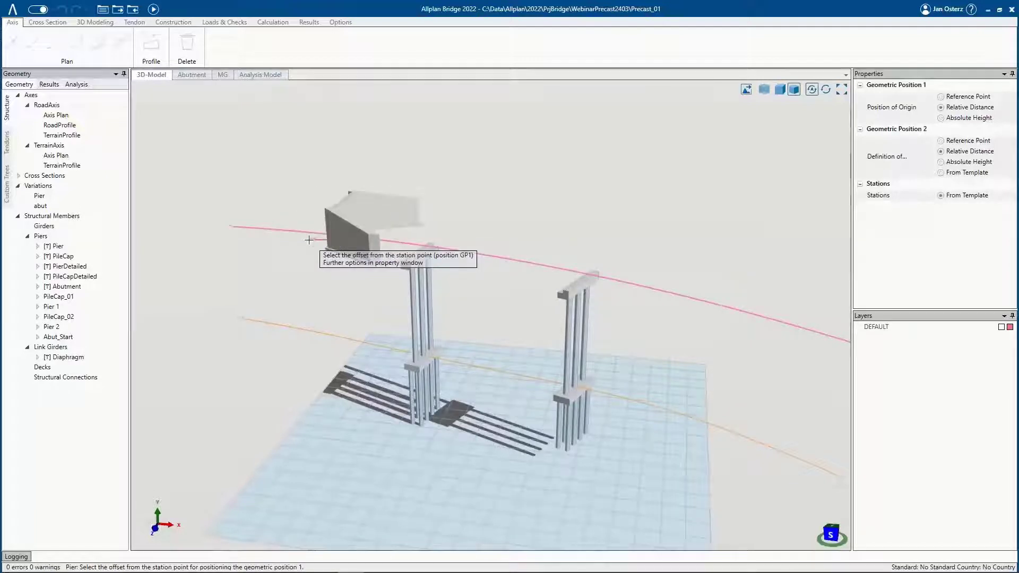
{"action": "key", "text": "Return"}
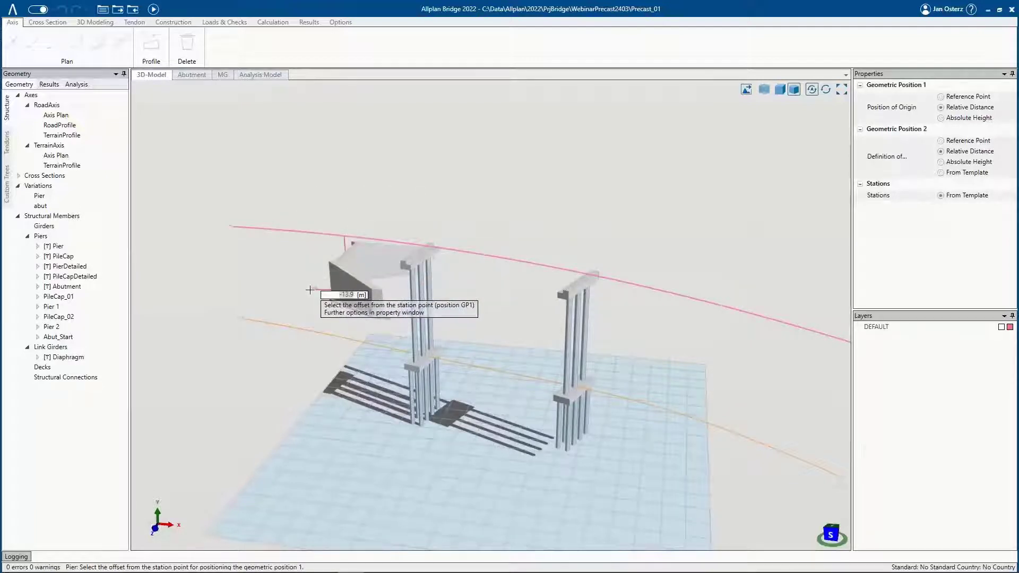
{"action": "left_click", "coordinate": [310, 290]}
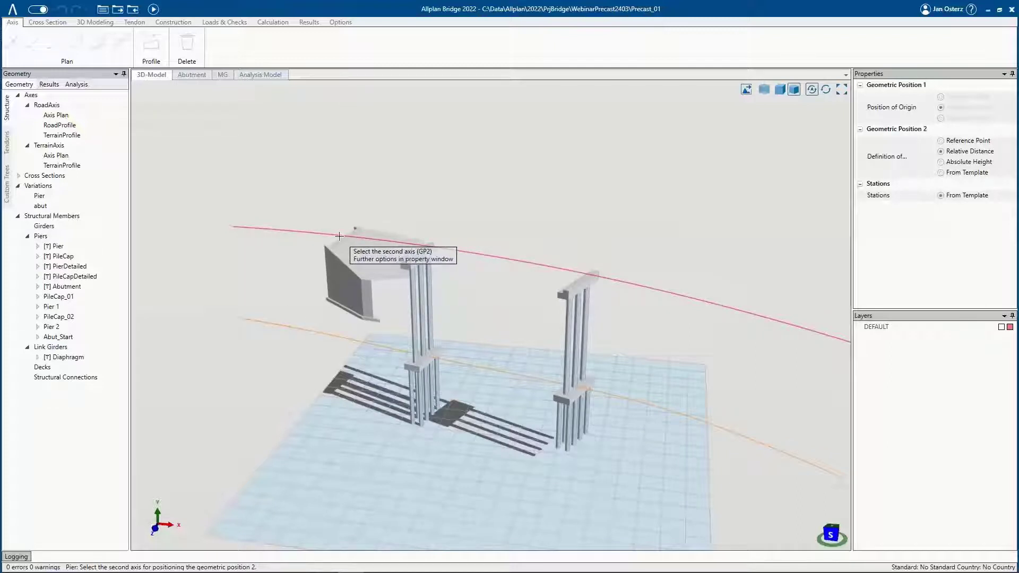
- Set the second geometric position of Abut_Start on the road axis at station 30 m with a relative distance of -0.3 m
{"action": "left_click", "coordinate": [338, 236]}
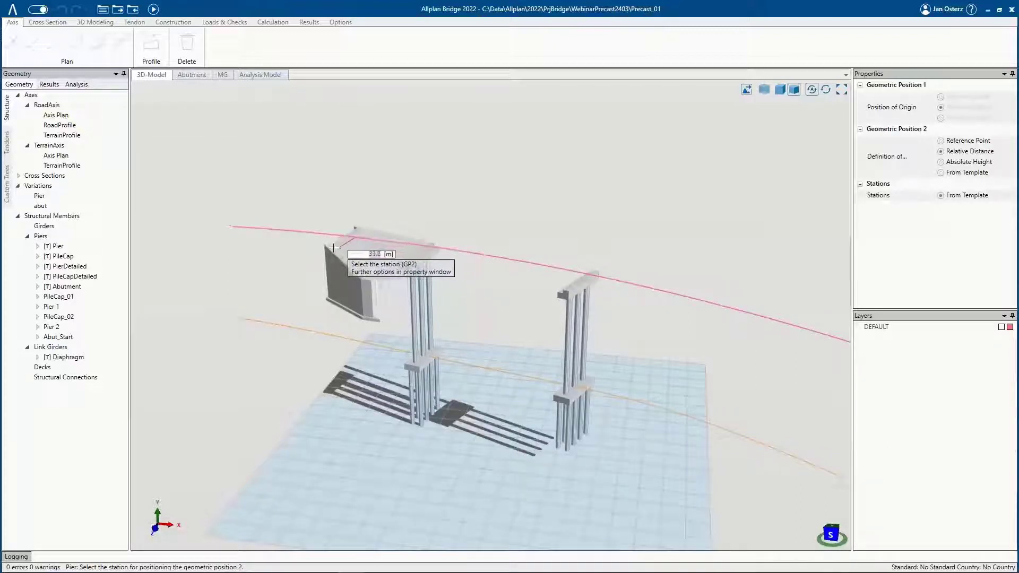
{"action": "type", "text": "30"}
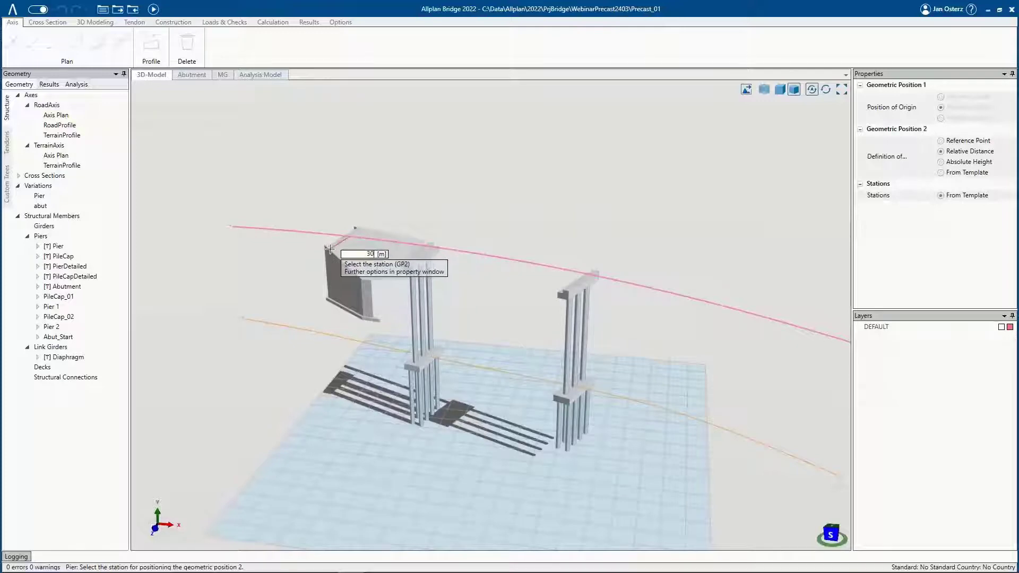
{"action": "key", "text": "Return"}
{"action": "type", "text": "-1.5"}
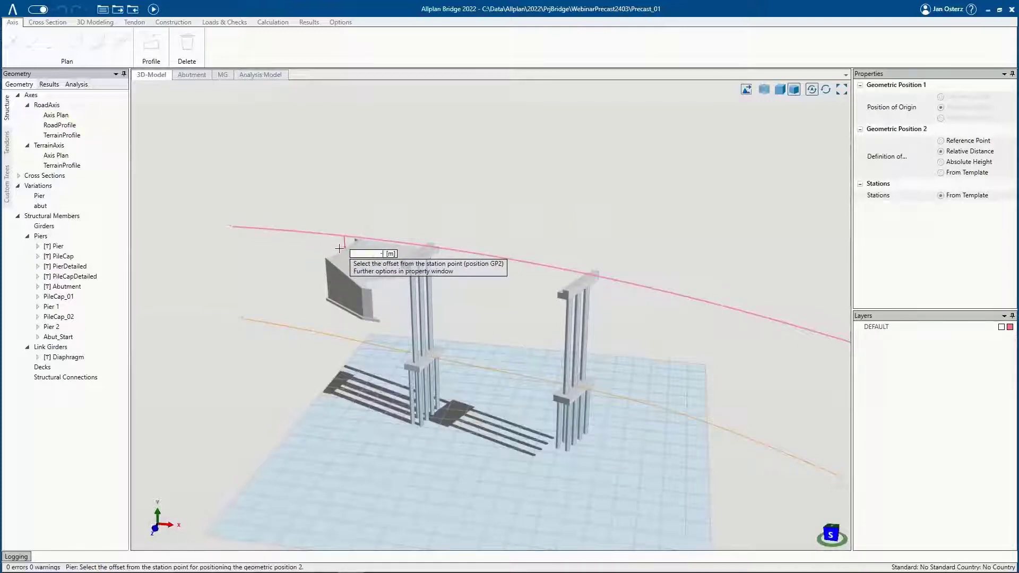
{"action": "key", "text": "Return"}
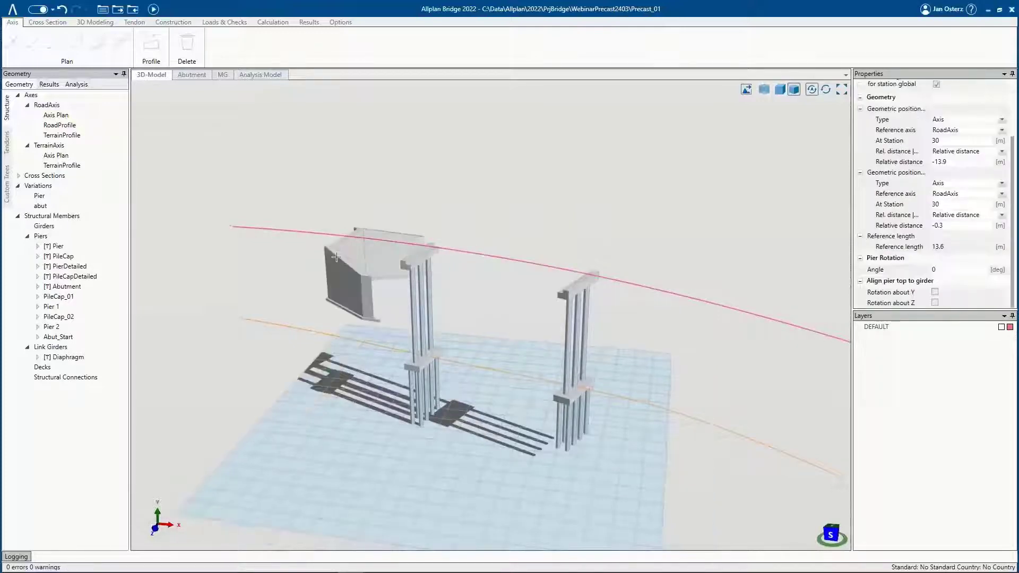
- Set the pier rotation angle of Abut_Start to 180 degrees and check the abutment in the 3D model
{"action": "left_click", "coordinate": [59, 337]}
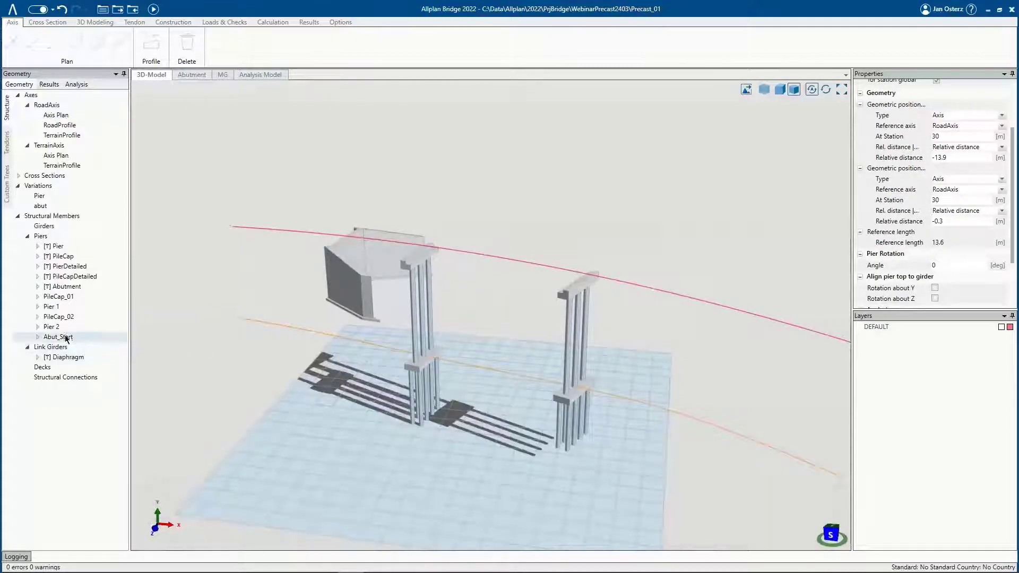
{"action": "scroll", "coordinate": [905, 257], "scroll_direction": "down", "scroll_amount": 5}
{"action": "scroll", "coordinate": [905, 257], "scroll_direction": "down", "scroll_amount": 2}
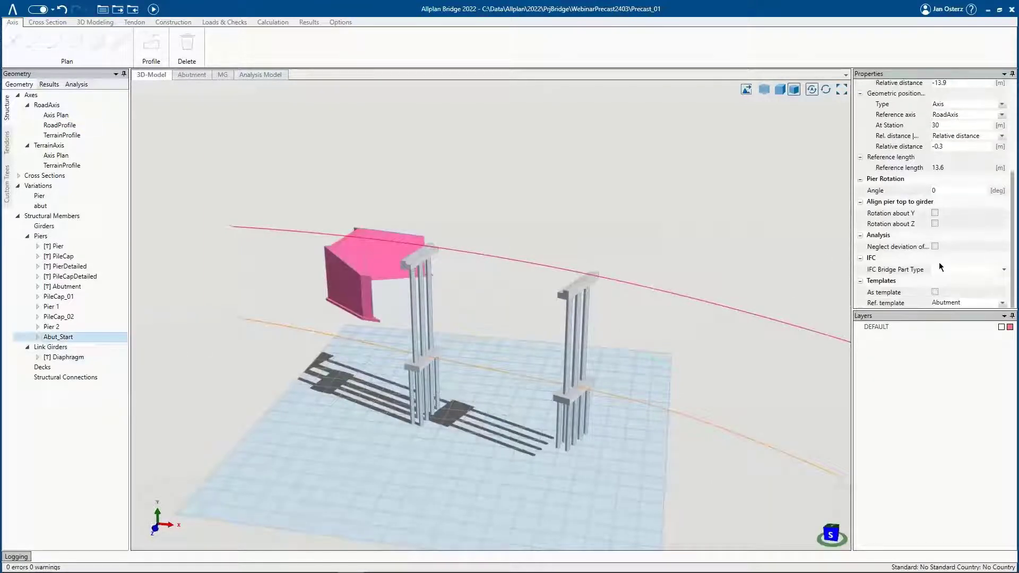
{"action": "left_click", "coordinate": [951, 190]}
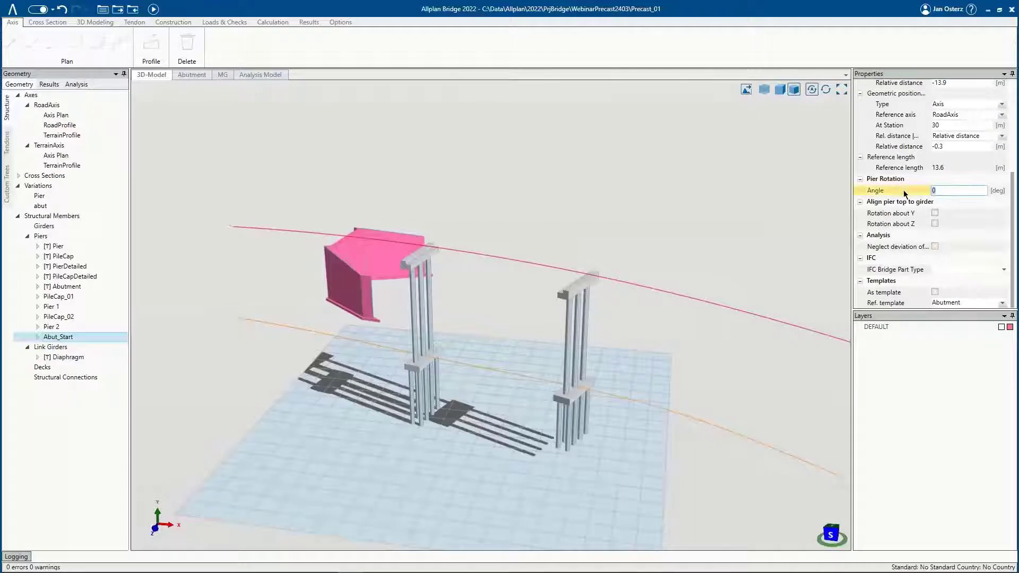
{"action": "key", "text": "Tab"}
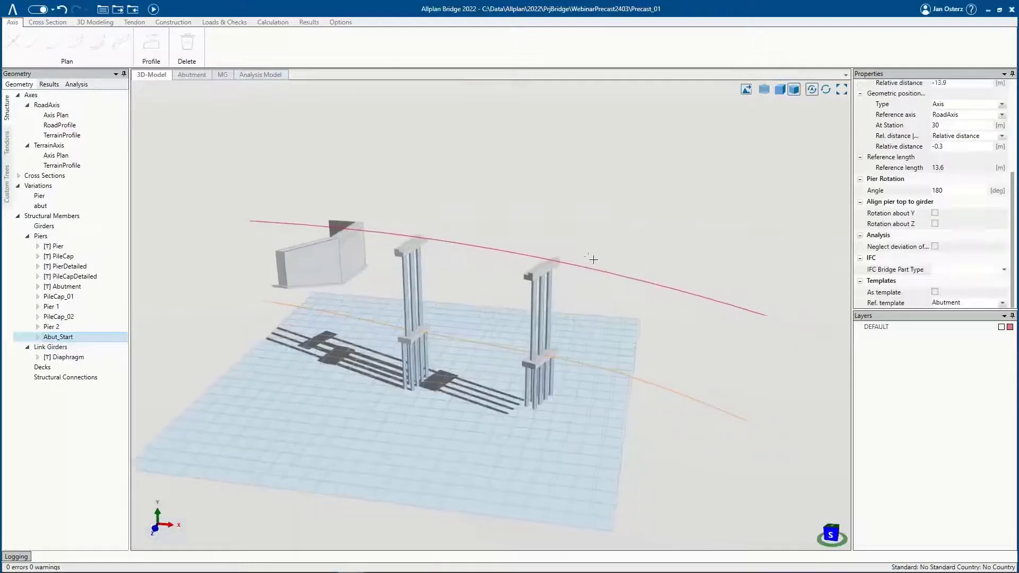
{"action": "scroll", "coordinate": [628, 265], "scroll_direction": "up", "scroll_amount": 1}
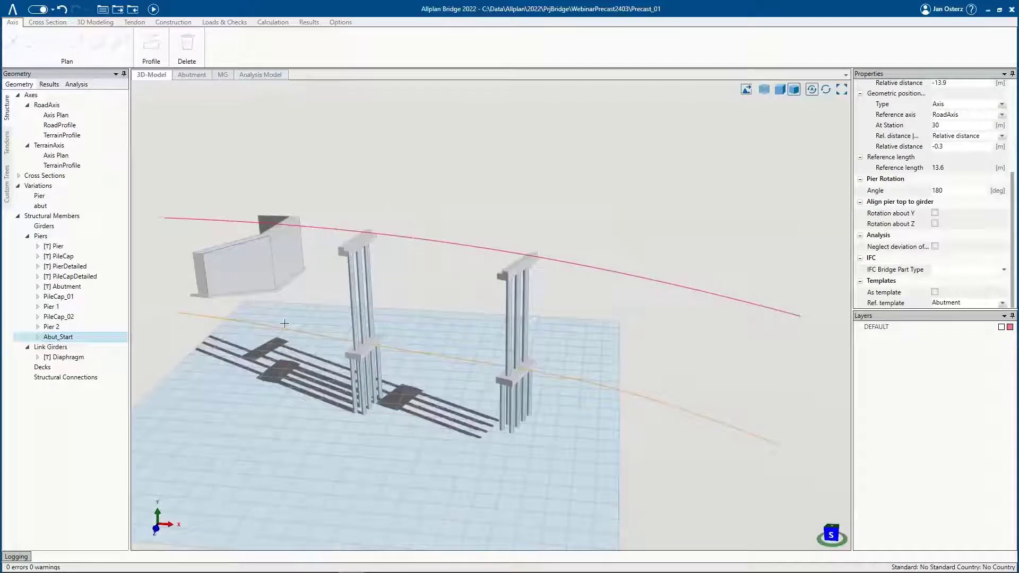
- Create a new pier from the Abutment template and name it Abut_End
{"action": "left_click_drag", "start_coordinate": [73, 288], "coordinate": [507, 207]}
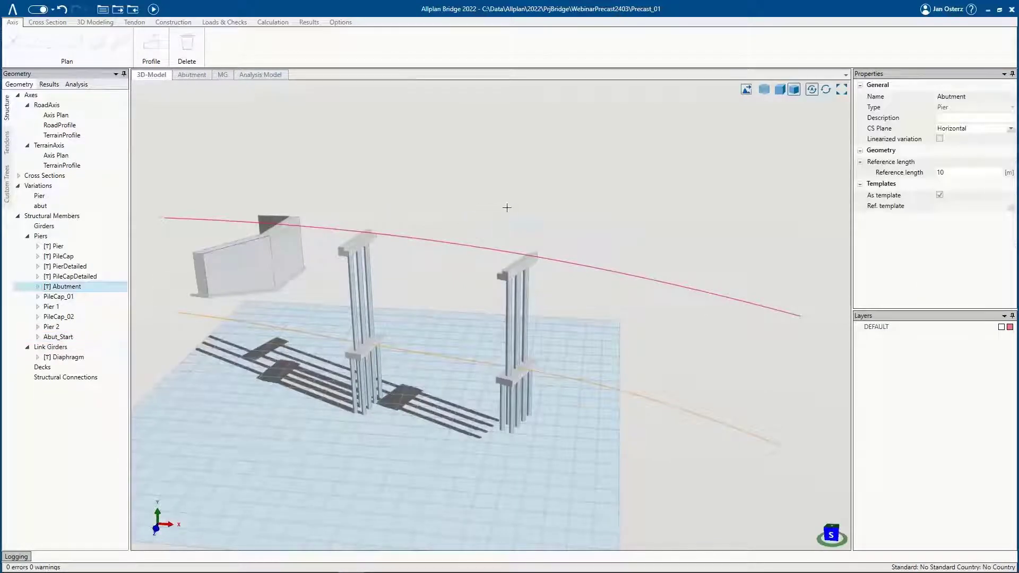
{"action": "type", "text": "Abu"}
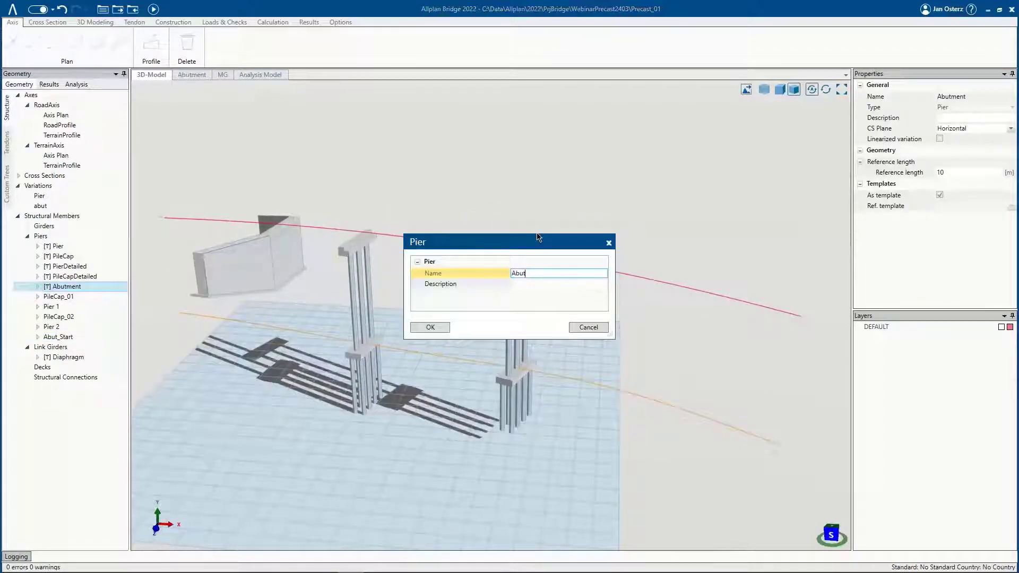
{"action": "type", "text": "t_End"}
{"action": "left_click", "coordinate": [429, 327]}
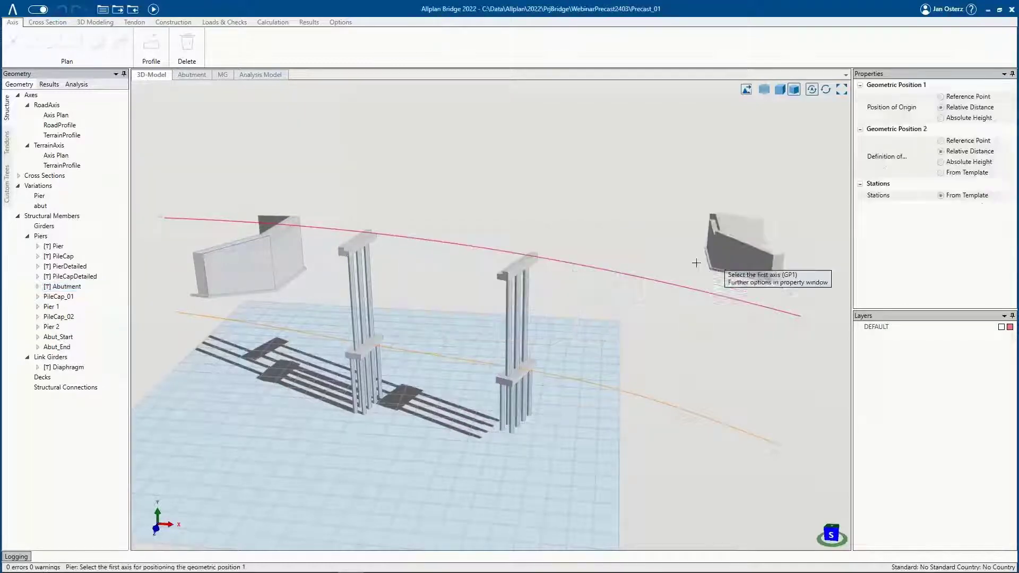
- Position Abut_End on the road axis at station 110 m, with relative distances of about -15.7 m and -0.3 m for its two geometric positions
{"action": "left_click", "coordinate": [578, 286]}
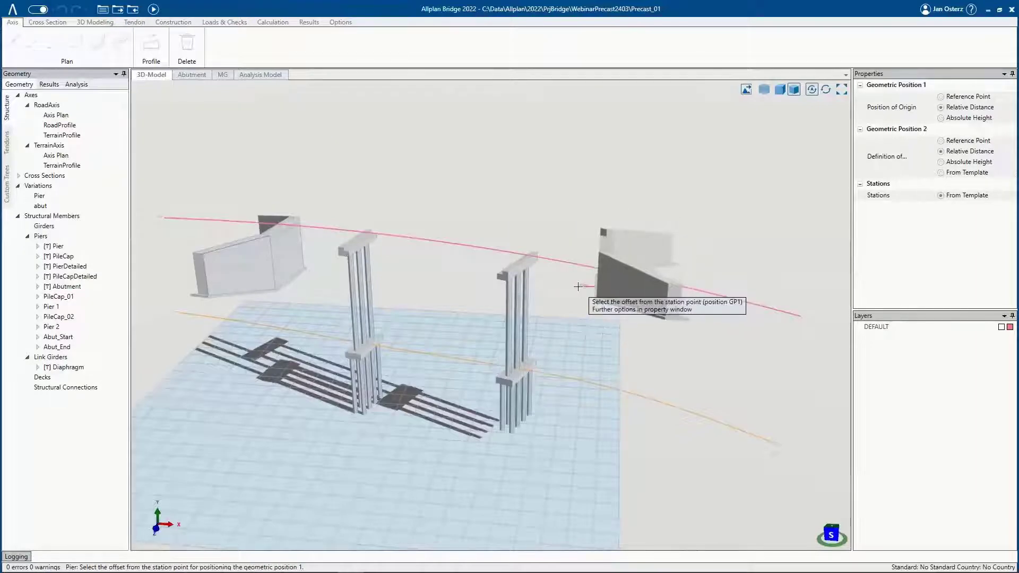
{"action": "left_click", "coordinate": [577, 341]}
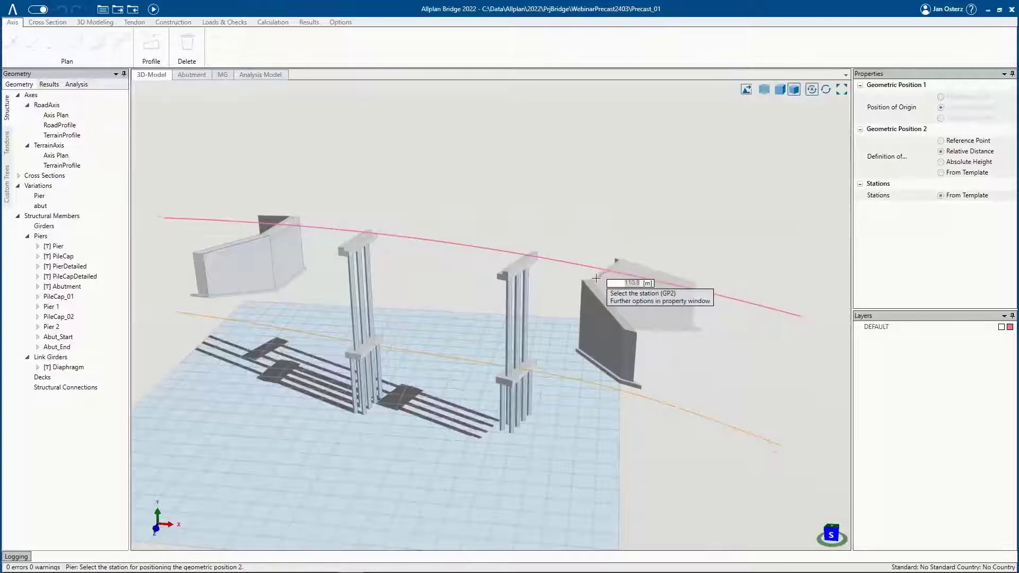
{"action": "left_click", "coordinate": [596, 278]}
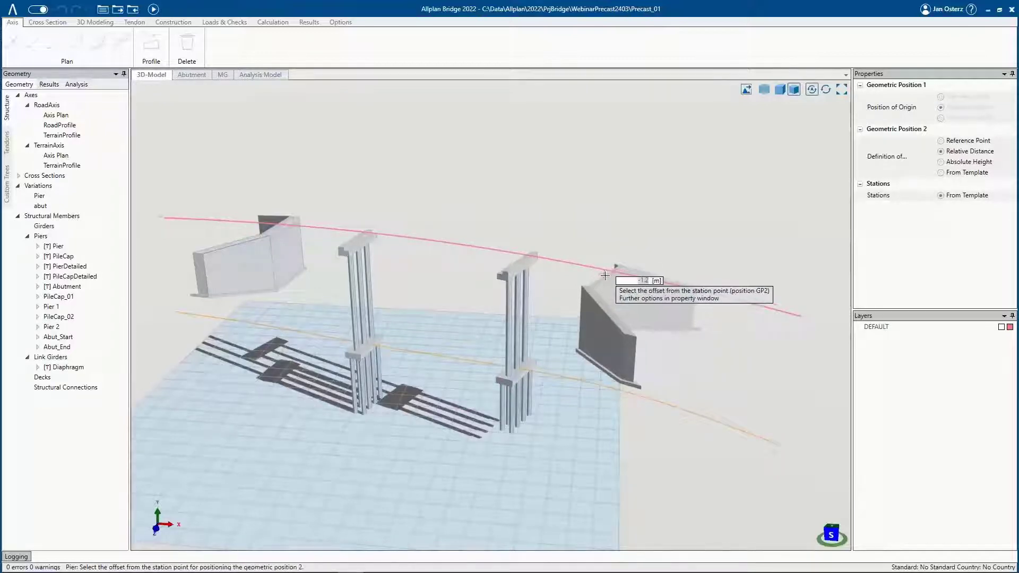
{"action": "left_click", "coordinate": [605, 275]}
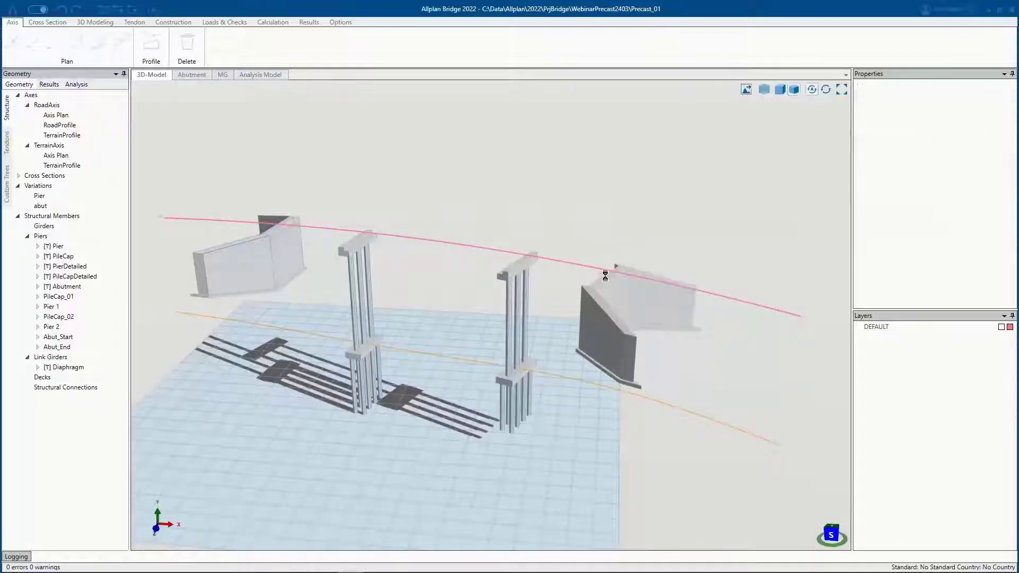
{"action": "scroll", "coordinate": [412, 234], "scroll_direction": "up", "scroll_amount": 2}
{"action": "middle_click_drag", "start_coordinate": [412, 234], "coordinate": [472, 251]}
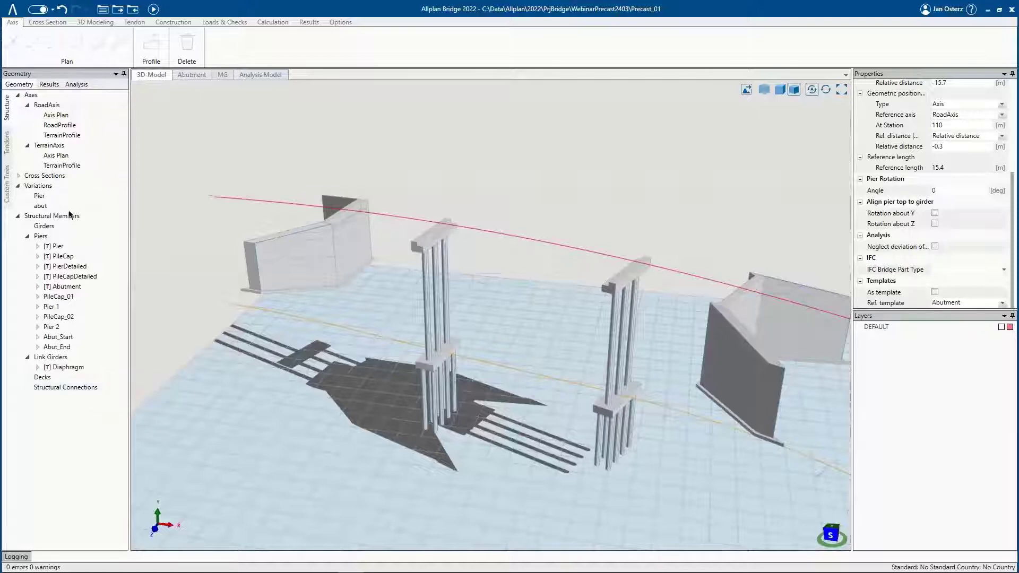
- Create a new link girder template and name it MG_1.1
{"action": "right_click", "coordinate": [64, 360]}
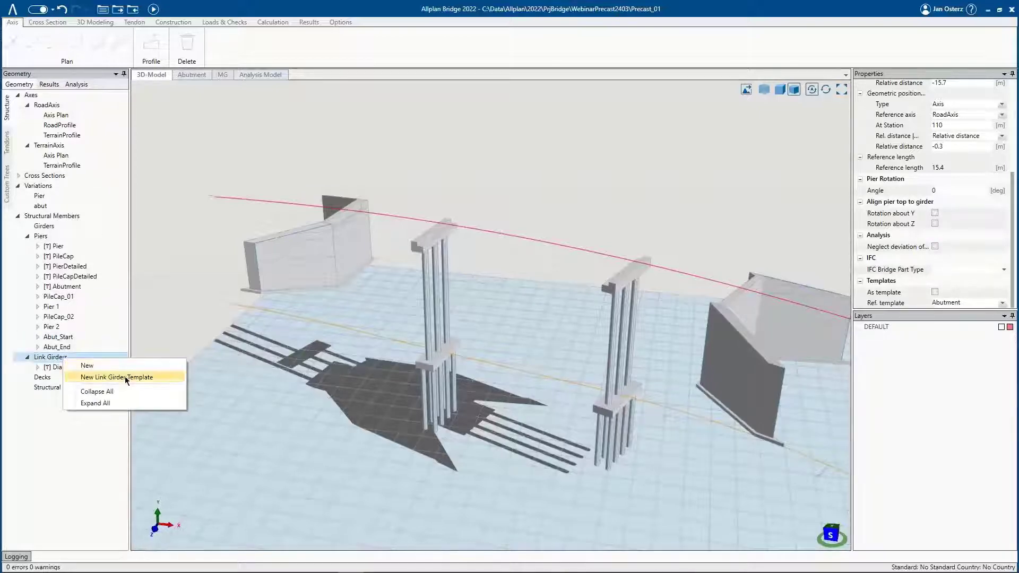
{"action": "left_click", "coordinate": [125, 378]}
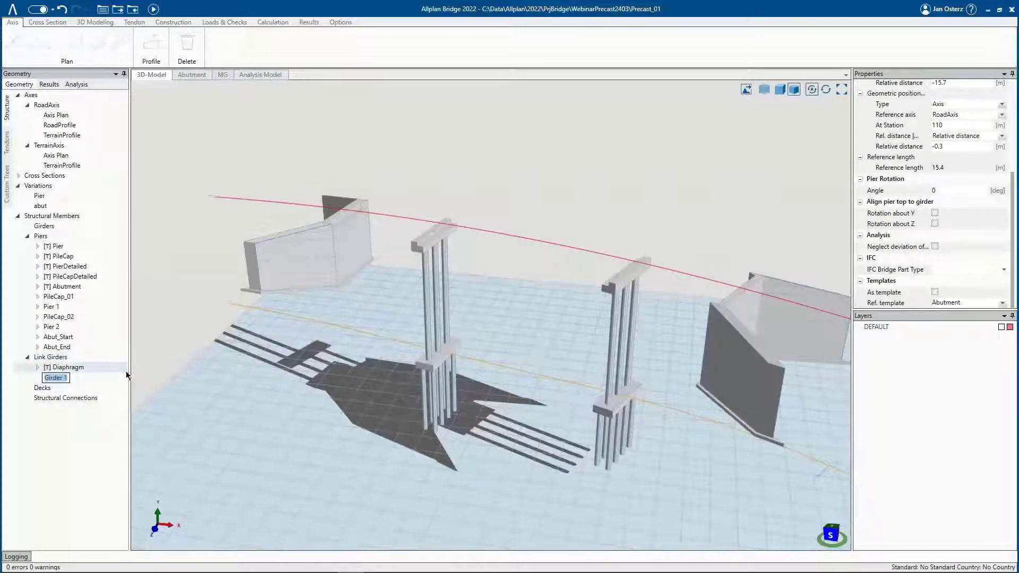
{"action": "type", "text": "MG_1.1"}
{"action": "key", "text": "Return"}
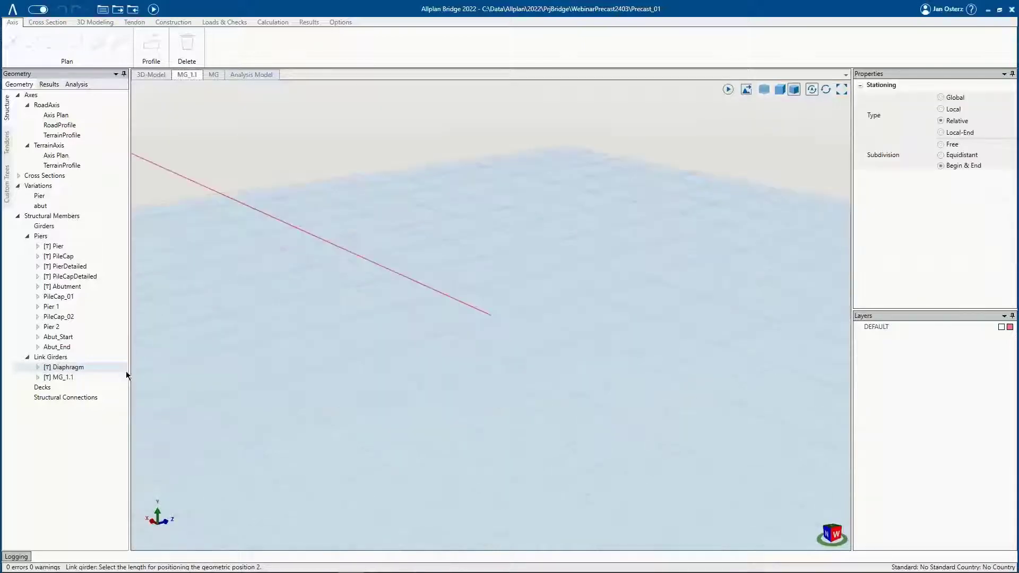
- Set the girder's stationing to Local with Free subdivision and place its second geometric position at a length of 10 m
{"action": "scroll", "coordinate": [372, 281], "scroll_direction": "down", "scroll_amount": 3}
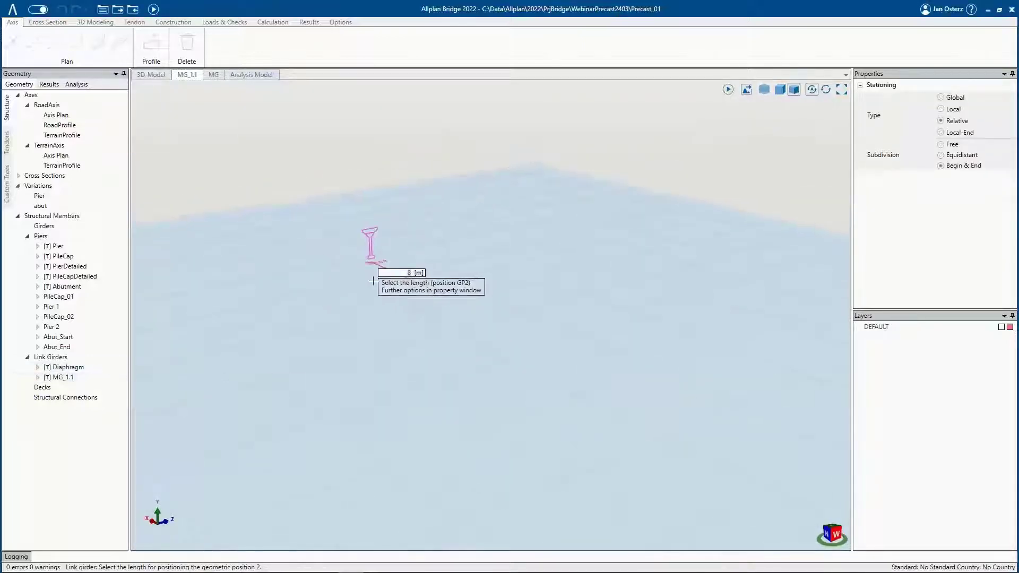
{"action": "middle_click_drag", "start_coordinate": [441, 299], "coordinate": [244, 331]}
{"action": "scroll", "coordinate": [546, 231], "scroll_direction": "down", "scroll_amount": 3}
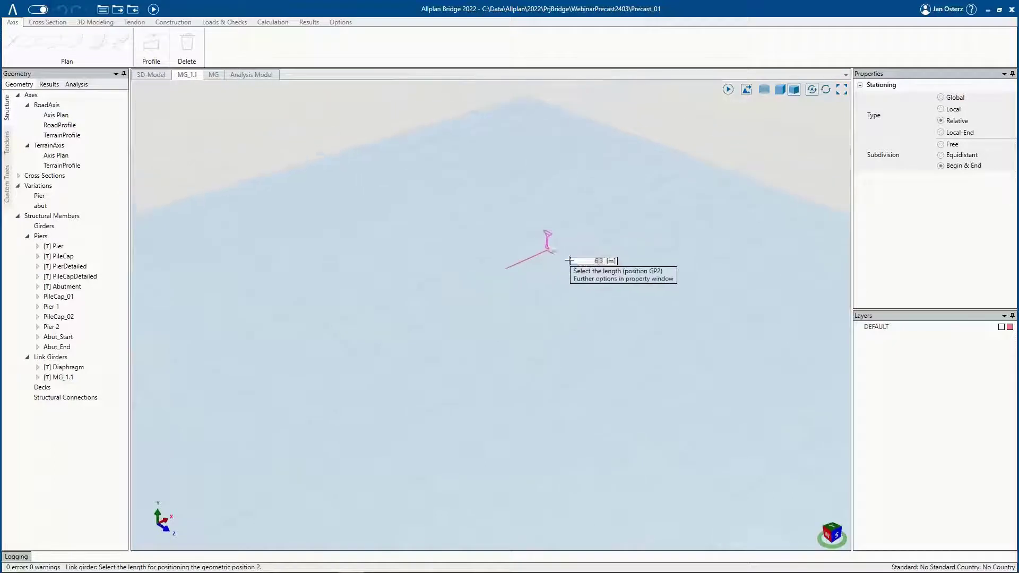
{"action": "middle_click_drag", "start_coordinate": [547, 282], "coordinate": [429, 317]}
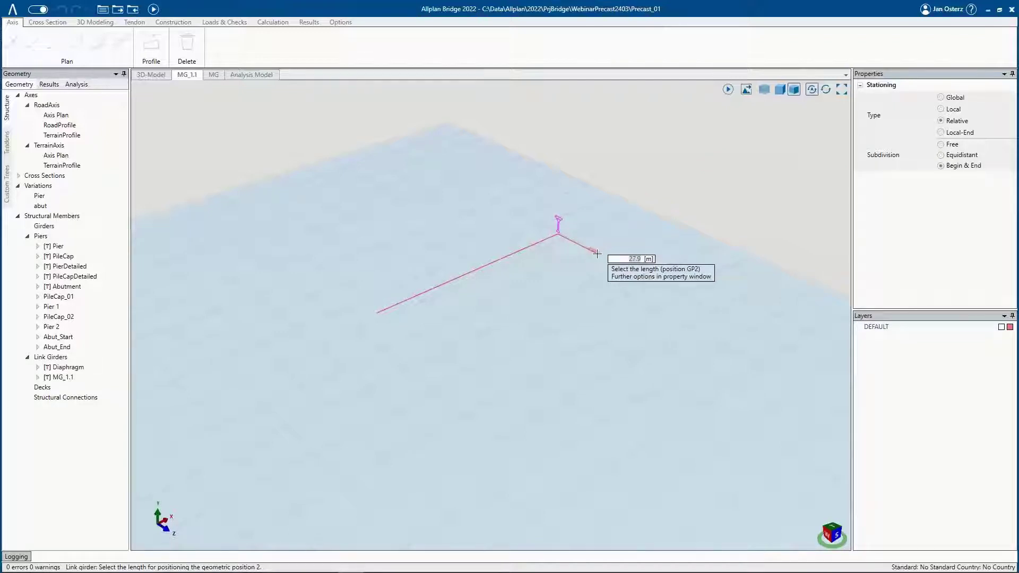
{"action": "left_click", "coordinate": [950, 145]}
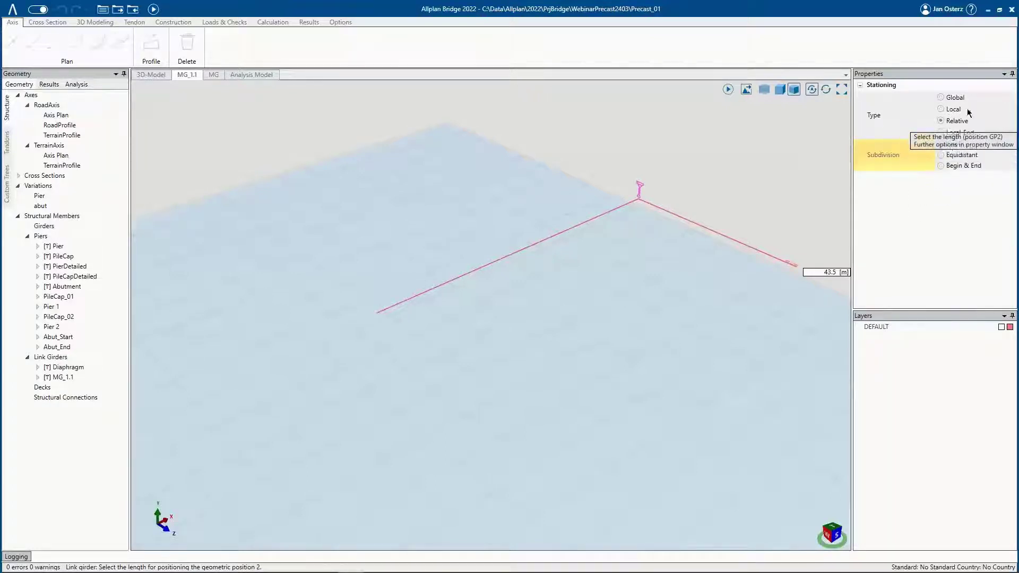
{"action": "left_click", "coordinate": [947, 110]}
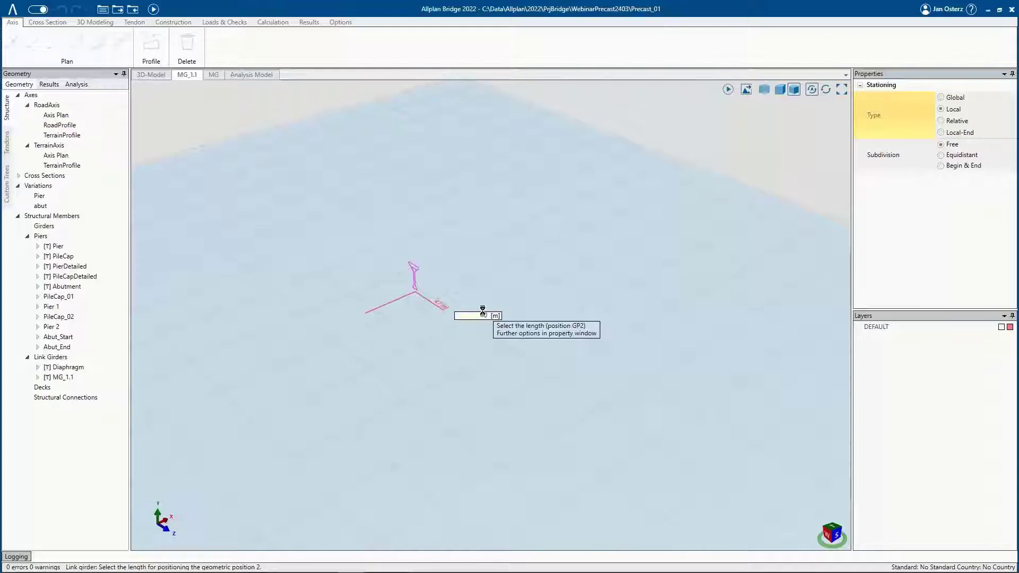
{"action": "left_click", "coordinate": [482, 311]}
- Add the first local station with its cross section at 0 m on the start of MG_1.1
{"action": "middle_click_drag", "start_coordinate": [480, 176], "coordinate": [487, 340]}
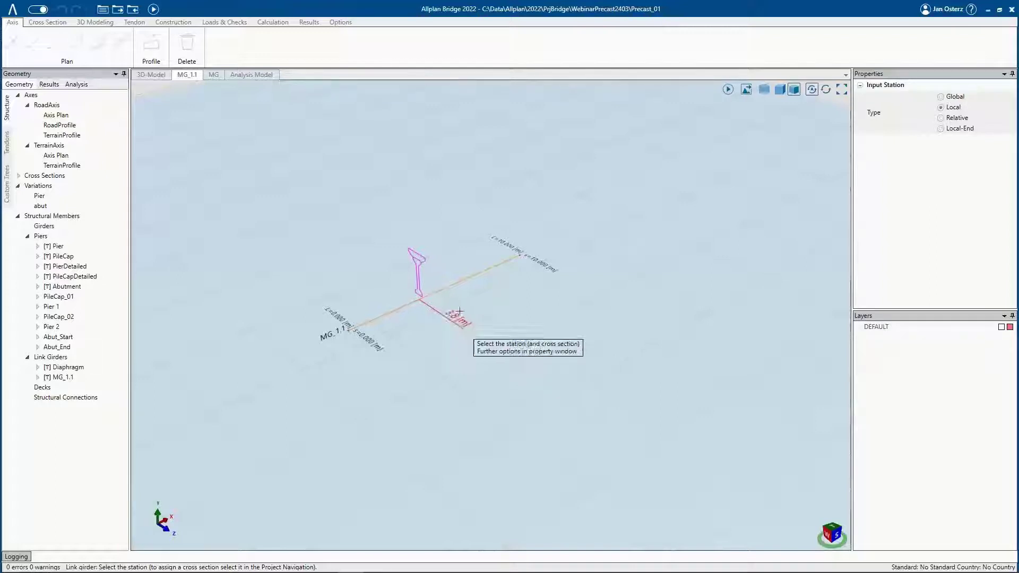
{"action": "scroll", "coordinate": [413, 305], "scroll_direction": "up", "scroll_amount": 2}
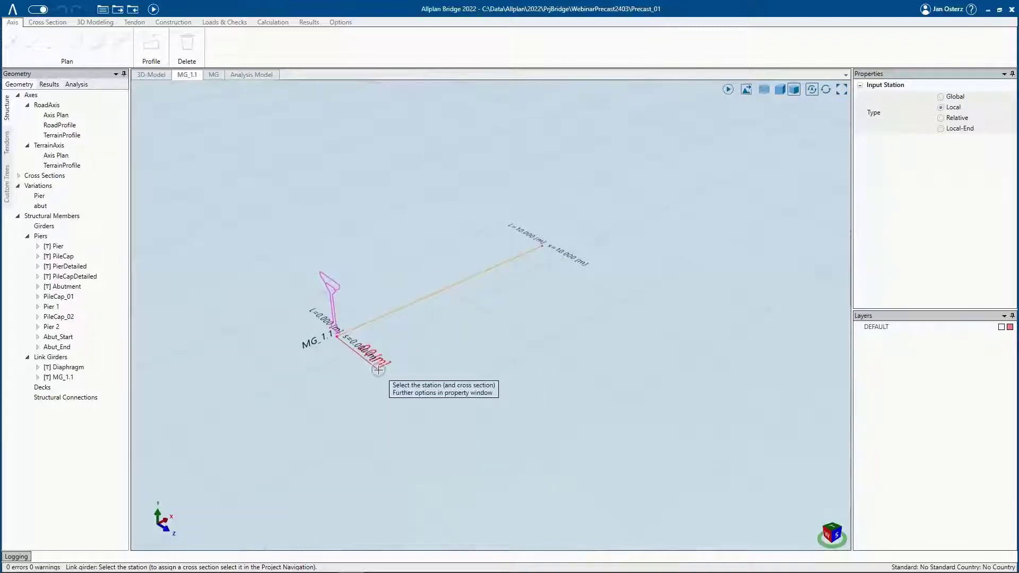
{"action": "left_click", "coordinate": [378, 370]}
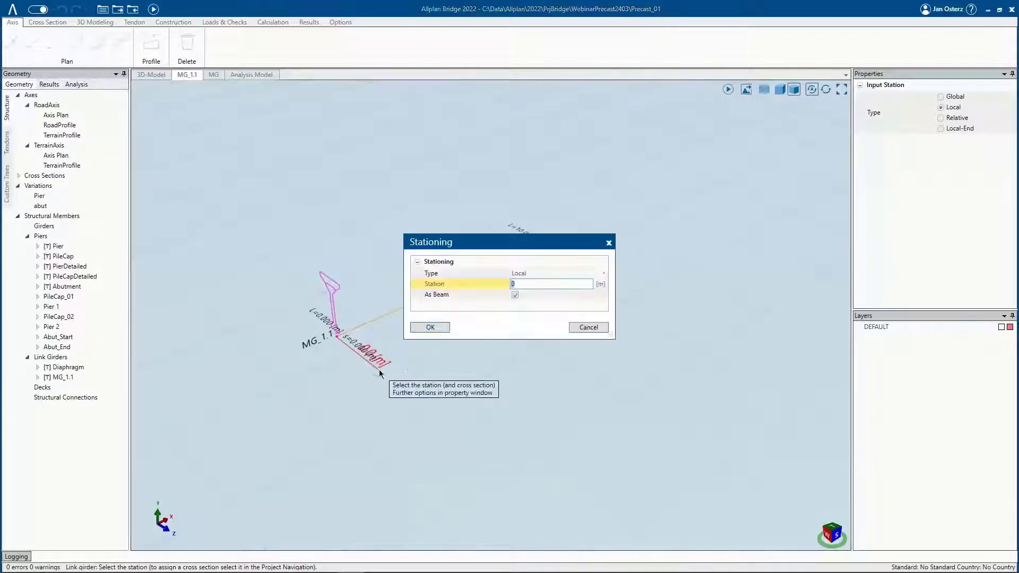
{"action": "left_click", "coordinate": [429, 328]}
- Add a girder segment from local station 0 to 2 m, subdivided by Total with a value of 1
{"action": "scroll", "coordinate": [396, 345], "scroll_direction": "up", "scroll_amount": 2}
{"action": "scroll", "coordinate": [397, 344], "scroll_direction": "up", "scroll_amount": 1}
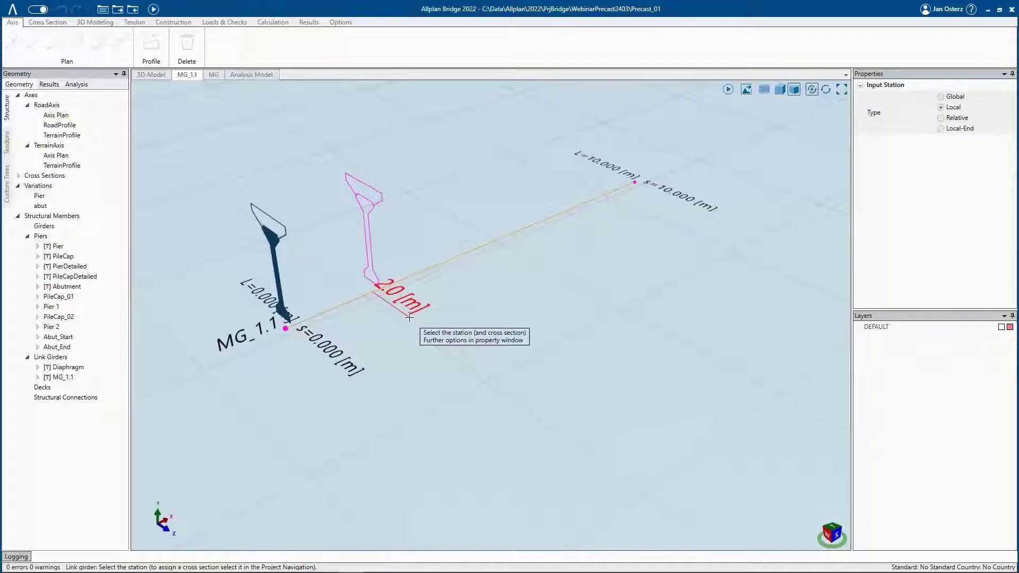
{"action": "left_click", "coordinate": [409, 317]}
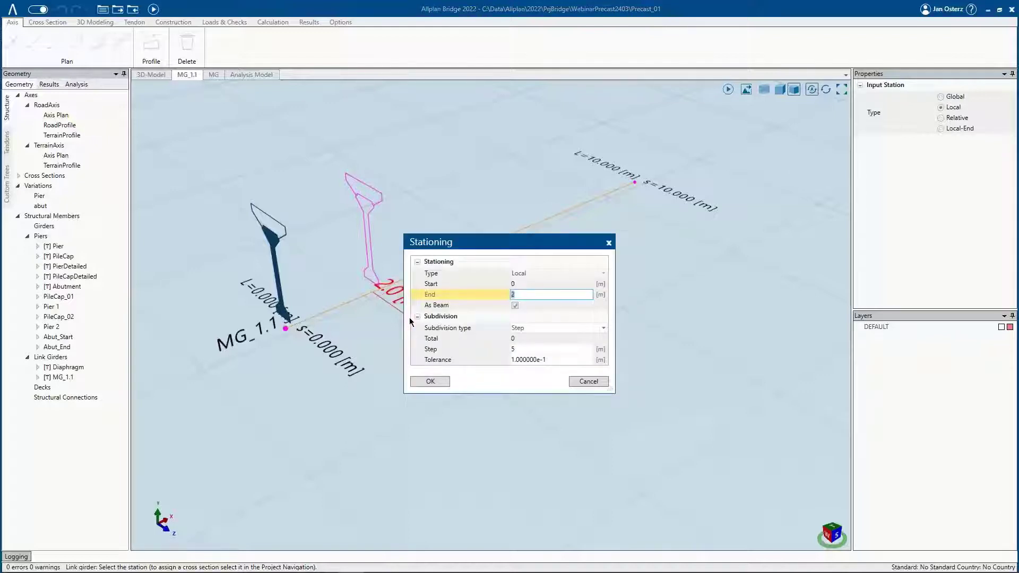
{"action": "left_click", "coordinate": [530, 327]}
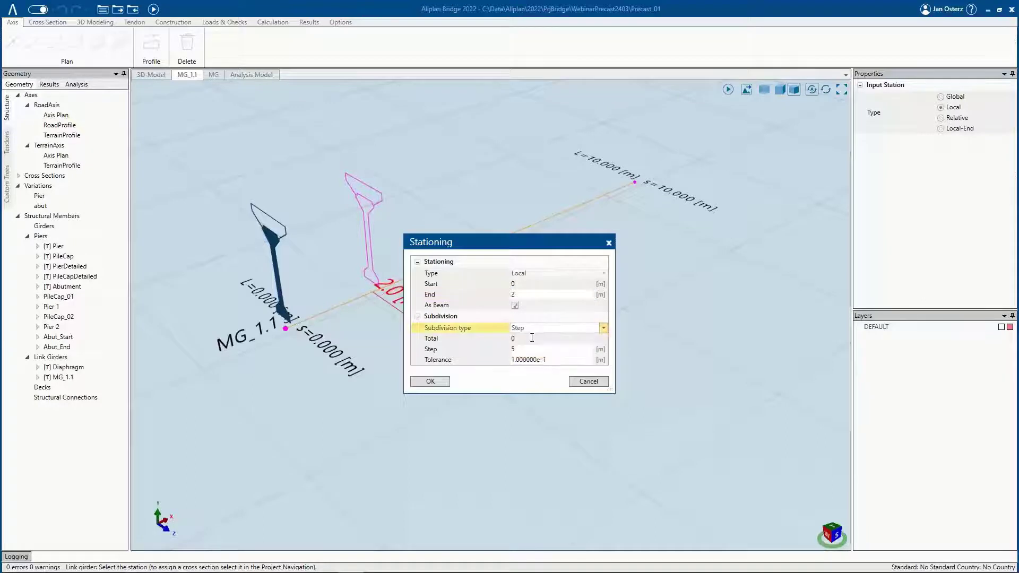
{"action": "left_click", "coordinate": [532, 337]}
{"action": "left_click_drag", "start_coordinate": [546, 338], "coordinate": [502, 333]}
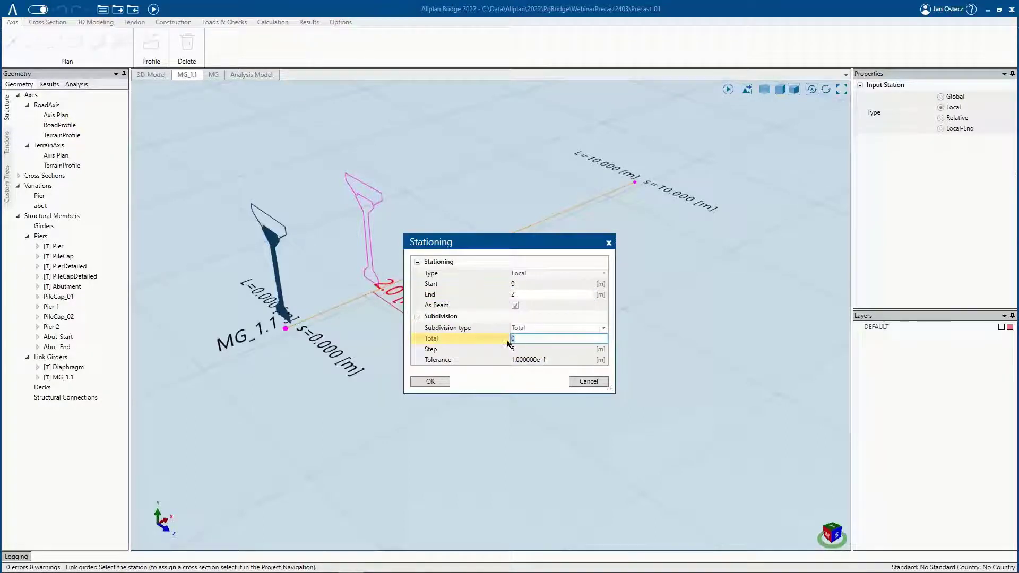
{"action": "double_click", "coordinate": [511, 339]}
{"action": "type", "text": "1"}
{"action": "left_click", "coordinate": [430, 381]}
- Extend the girder from local station 2 m to 2.5 m, subdivided by Total with a value of 1
{"action": "scroll", "coordinate": [421, 290], "scroll_direction": "up", "scroll_amount": 2}
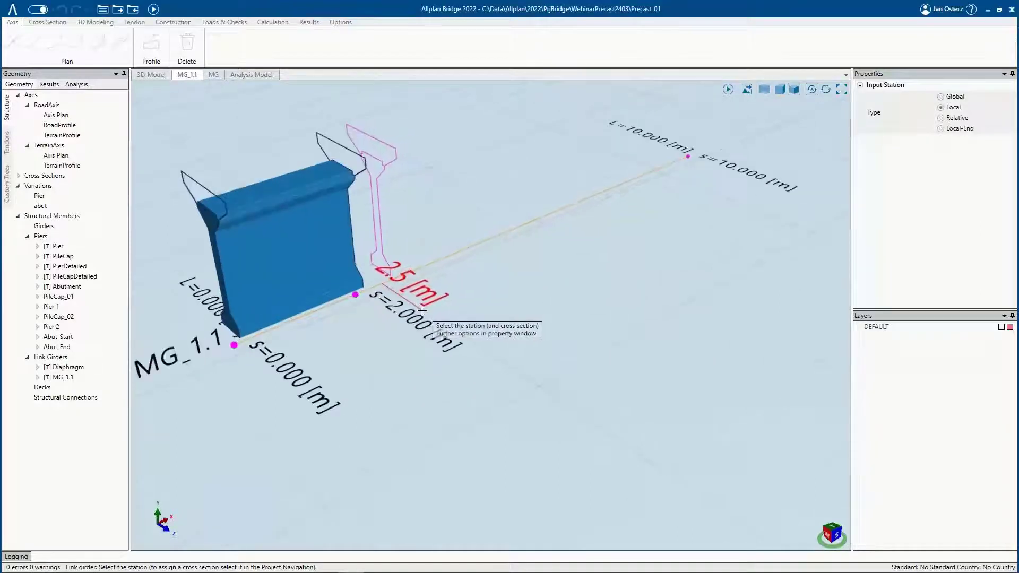
{"action": "left_click", "coordinate": [422, 310]}
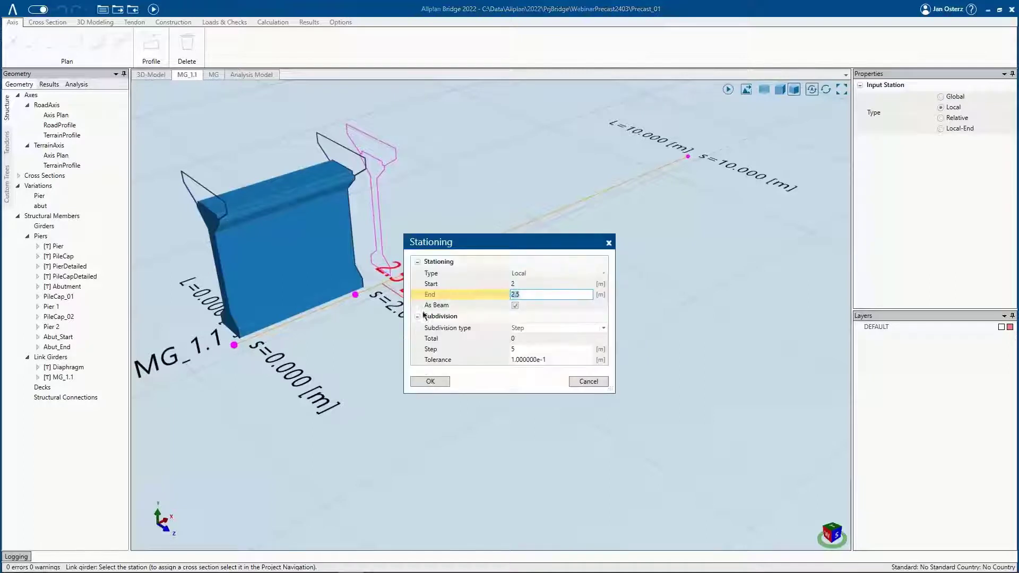
{"action": "left_click", "coordinate": [525, 328]}
{"action": "left_click", "coordinate": [537, 342]}
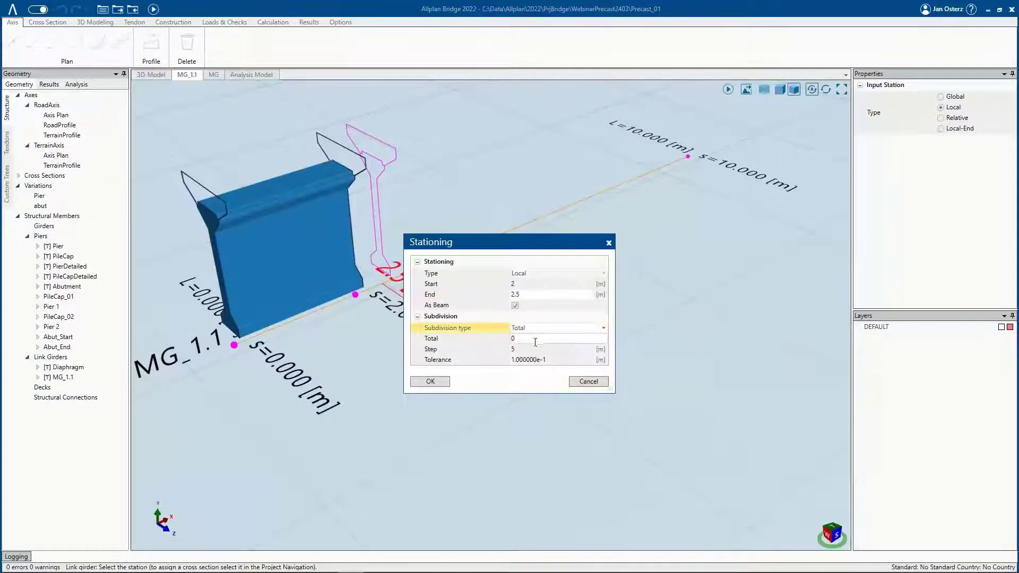
{"action": "left_click", "coordinate": [534, 340]}
{"action": "type", "text": "1"}
{"action": "left_click", "coordinate": [430, 382]}
- Switch the station type to Local-End and add the middle segment up to -2.5 m, subdivided by Total with a value of 6
{"action": "scroll", "coordinate": [446, 292], "scroll_direction": "down", "scroll_amount": 5}
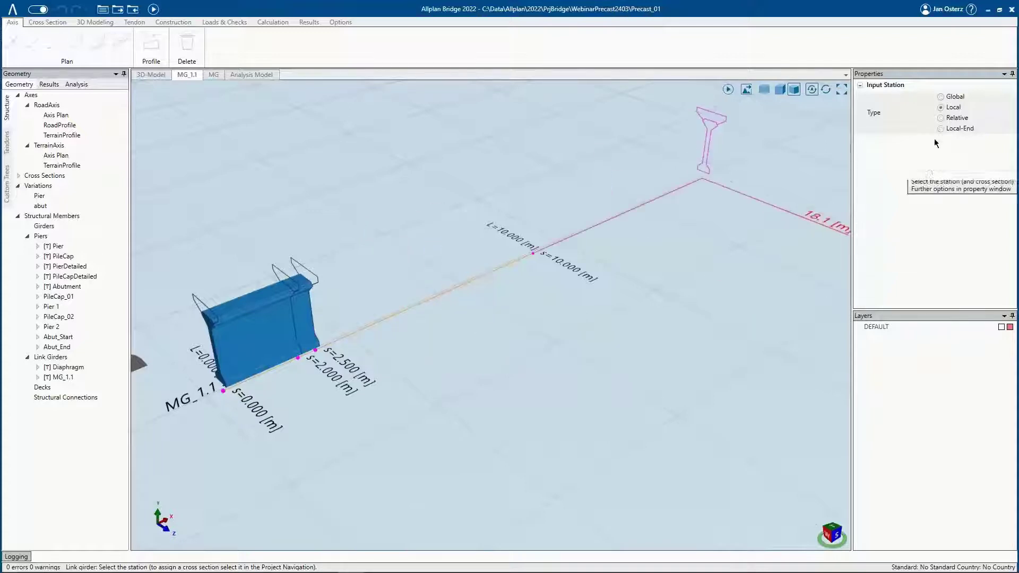
{"action": "left_click", "coordinate": [956, 128]}
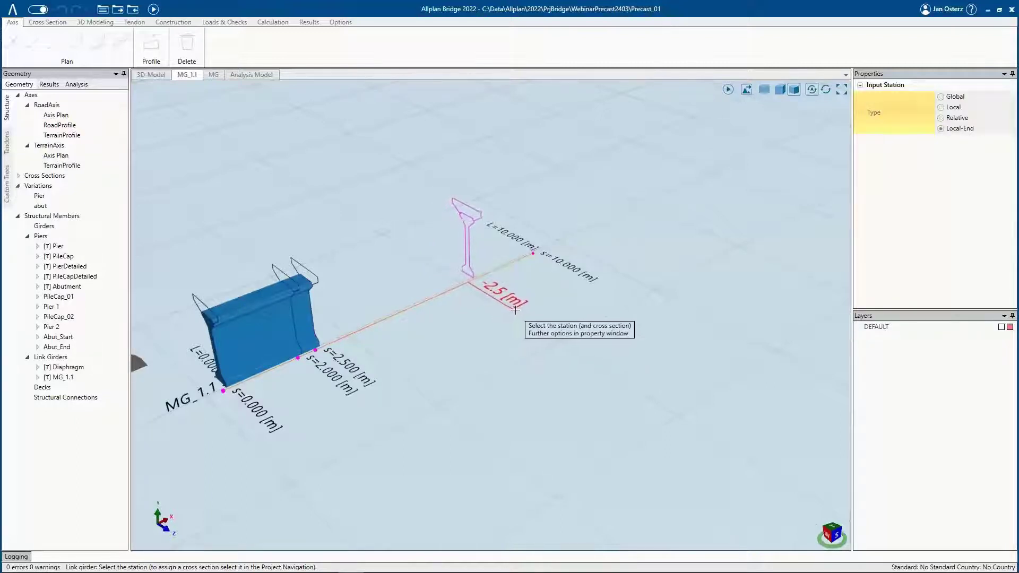
{"action": "left_click", "coordinate": [516, 311]}
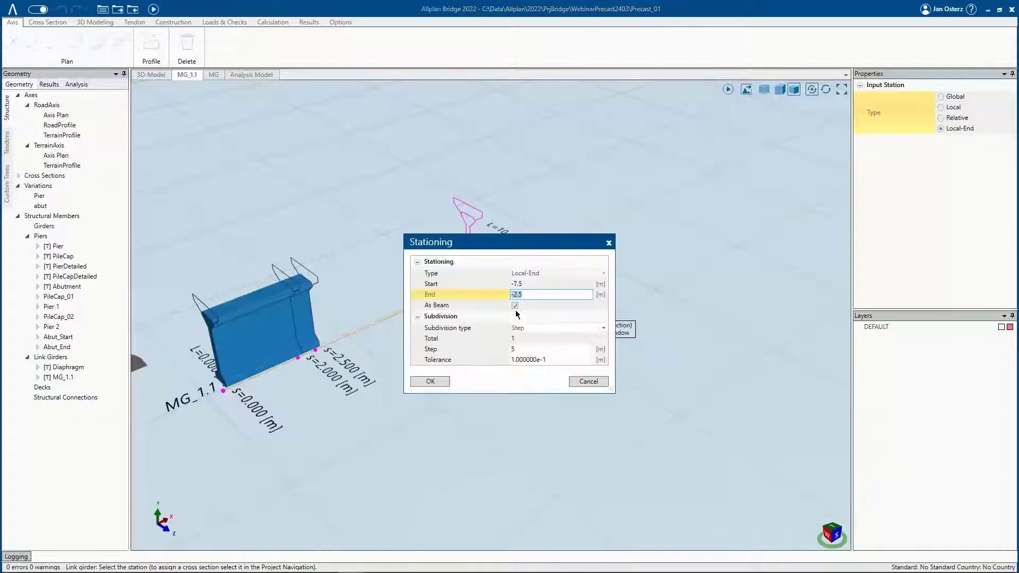
{"action": "left_click", "coordinate": [529, 327]}
{"action": "left_click", "coordinate": [529, 335]}
{"action": "left_click", "coordinate": [495, 338]}
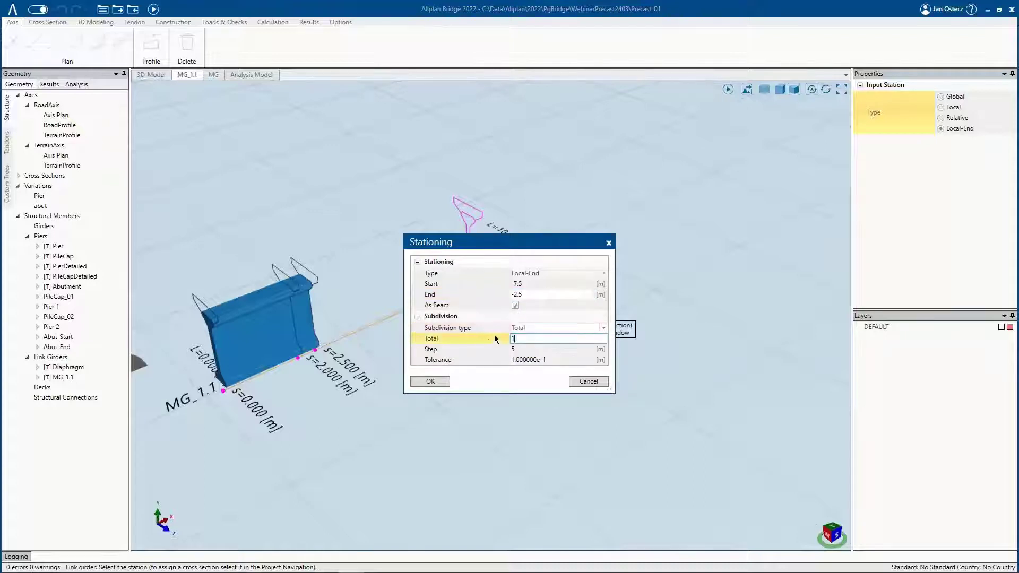
{"action": "type", "text": "6"}
{"action": "left_click", "coordinate": [430, 381]}
- Extend the girder from Local-End station -2.5 m to -2 m, subdivided by Total with a value of 1
{"action": "scroll", "coordinate": [499, 297], "scroll_direction": "up", "scroll_amount": 5}
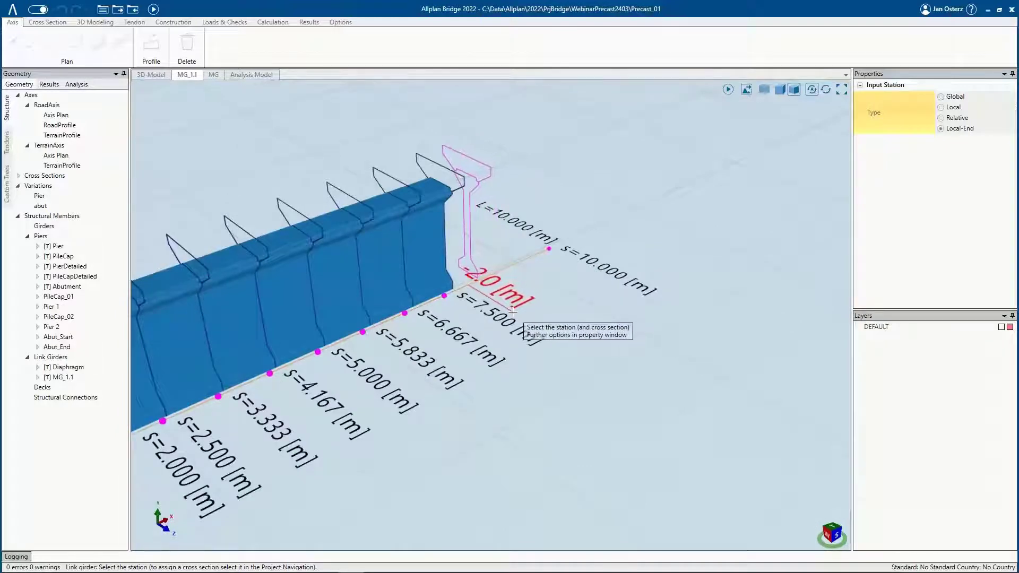
{"action": "left_click", "coordinate": [513, 312]}
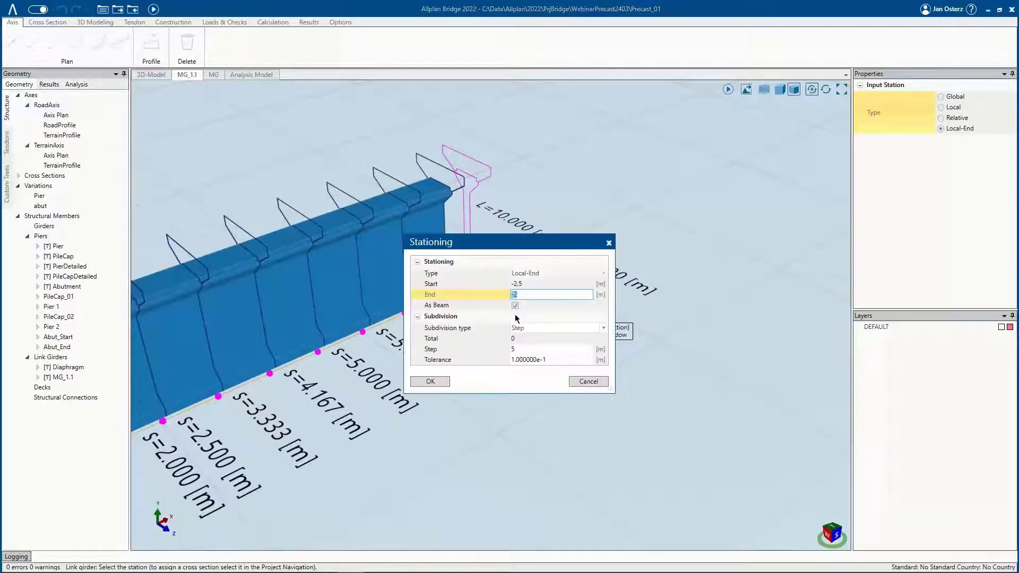
{"action": "left_click", "coordinate": [527, 325]}
{"action": "left_click", "coordinate": [530, 340]}
{"action": "type", "text": "1"}
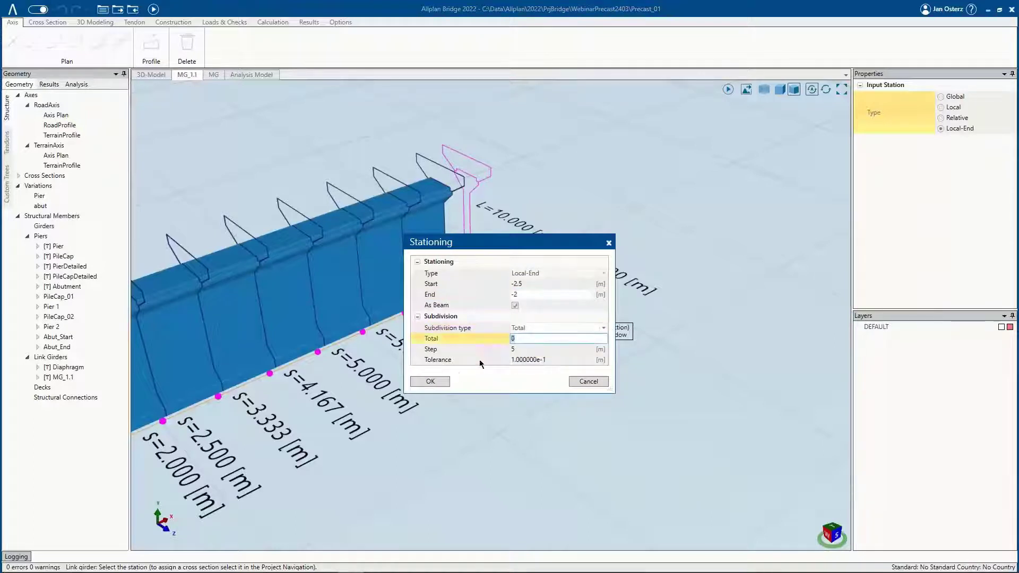
{"action": "left_click", "coordinate": [430, 382]}
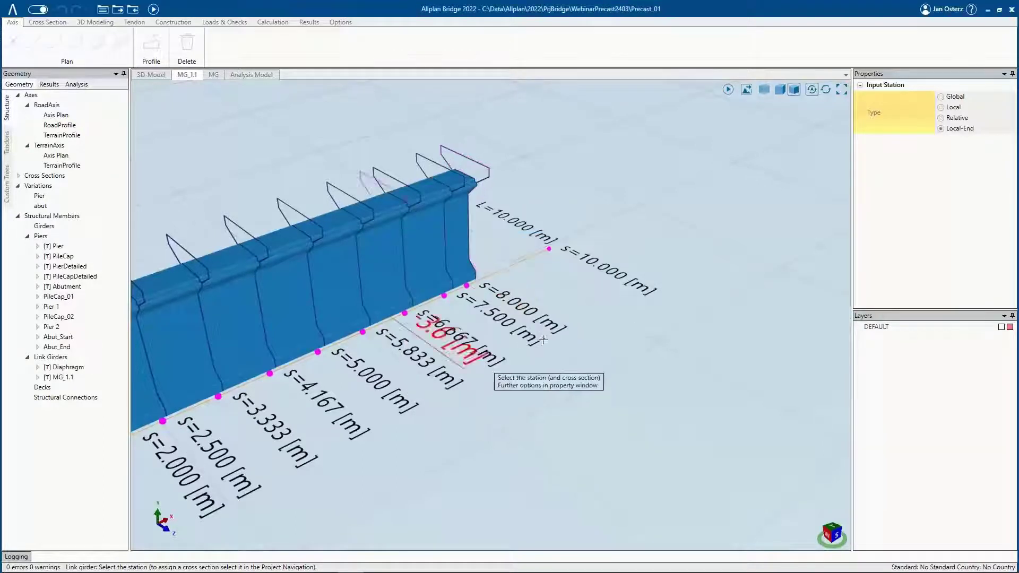
- Add the last girder segment from Local-End station -2 m to 0 m, subdivided by Total with a value of 1
{"action": "left_click", "coordinate": [607, 280]}
{"action": "left_click", "coordinate": [536, 328]}
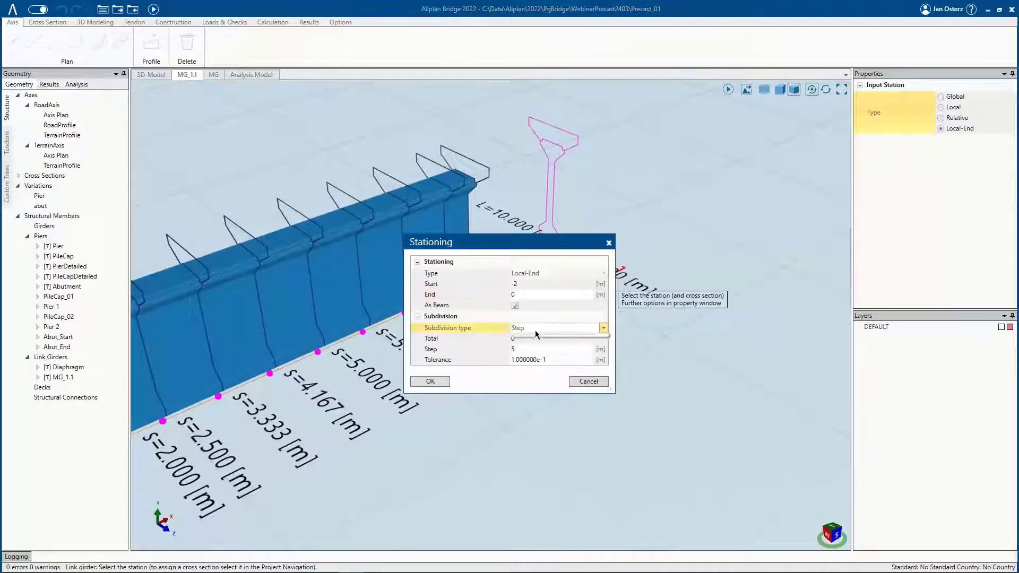
{"action": "left_click", "coordinate": [531, 339]}
{"action": "left_click", "coordinate": [525, 338]}
{"action": "type", "text": "1"}
{"action": "left_click", "coordinate": [430, 381]}
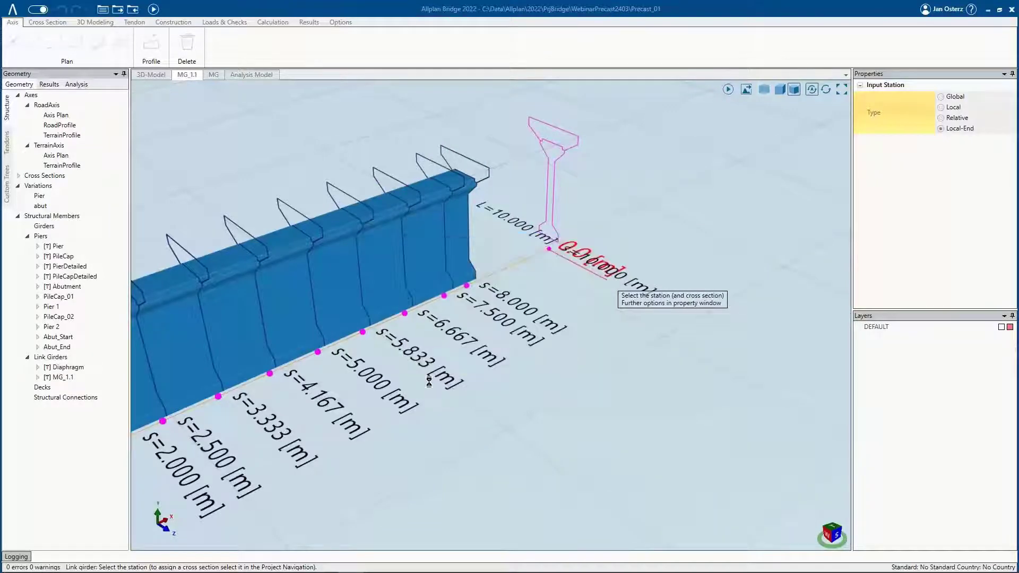
- Inspect the complete MG_1.1 girder in the model and open its stationing table
{"action": "scroll", "coordinate": [443, 355], "scroll_direction": "down", "scroll_amount": 5}
{"action": "middle_click_drag", "start_coordinate": [443, 356], "coordinate": [440, 333]}
{"action": "scroll", "coordinate": [406, 340], "scroll_direction": "up", "scroll_amount": 3}
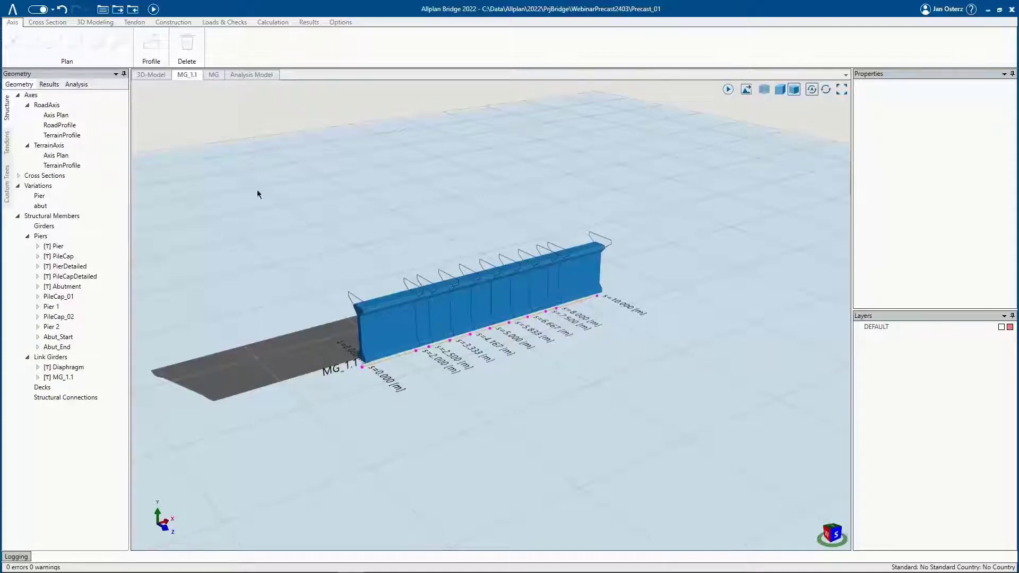
{"action": "left_click", "coordinate": [38, 377]}
{"action": "left_click", "coordinate": [70, 388]}
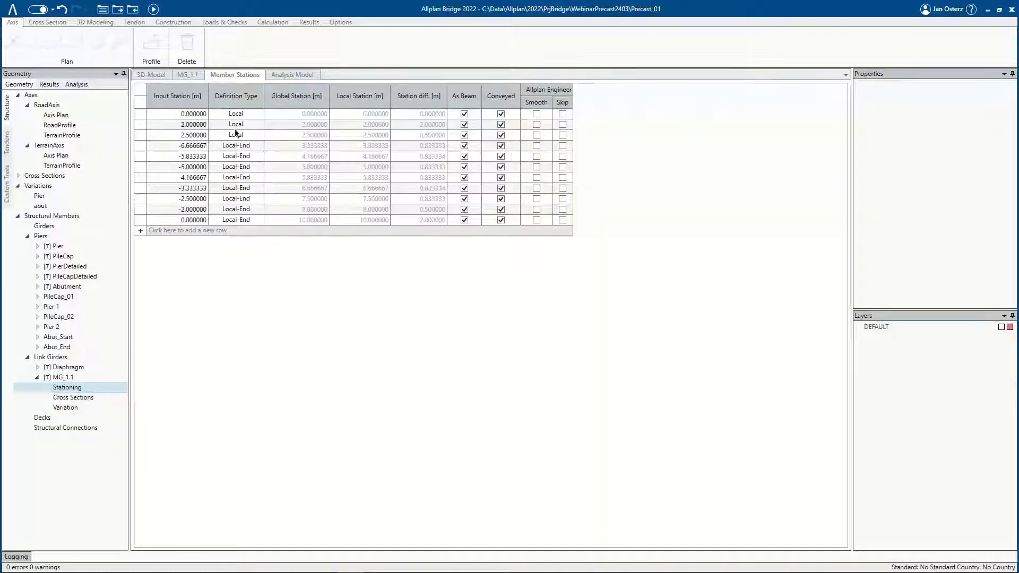
- Change the definition type of the five intermediate MG_1.1 stations between 2.5 m and -2.5 m to Relative
{"action": "left_click_drag", "start_coordinate": [180, 113], "coordinate": [181, 136]}
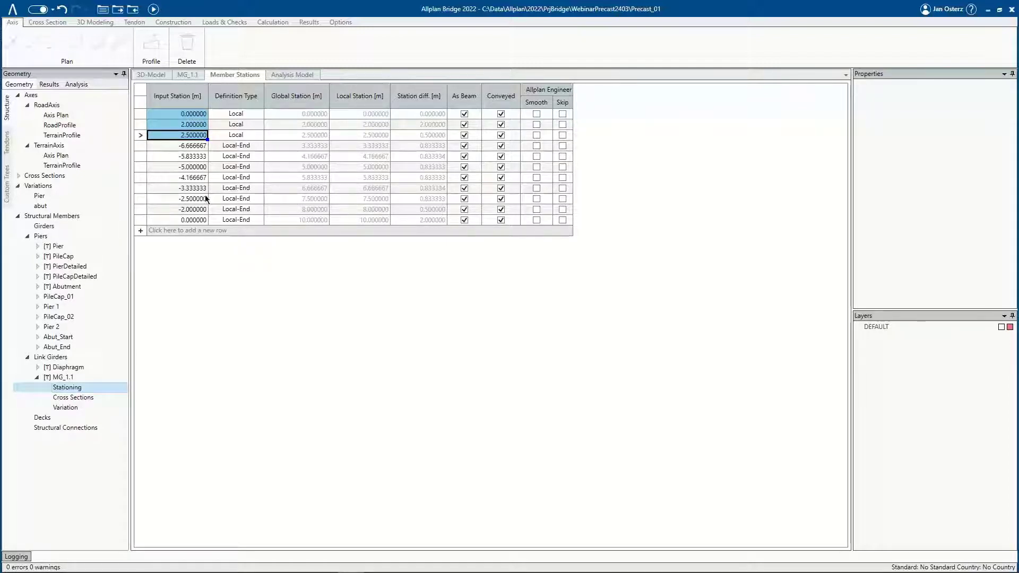
{"action": "left_click_drag", "start_coordinate": [205, 199], "coordinate": [196, 220]}
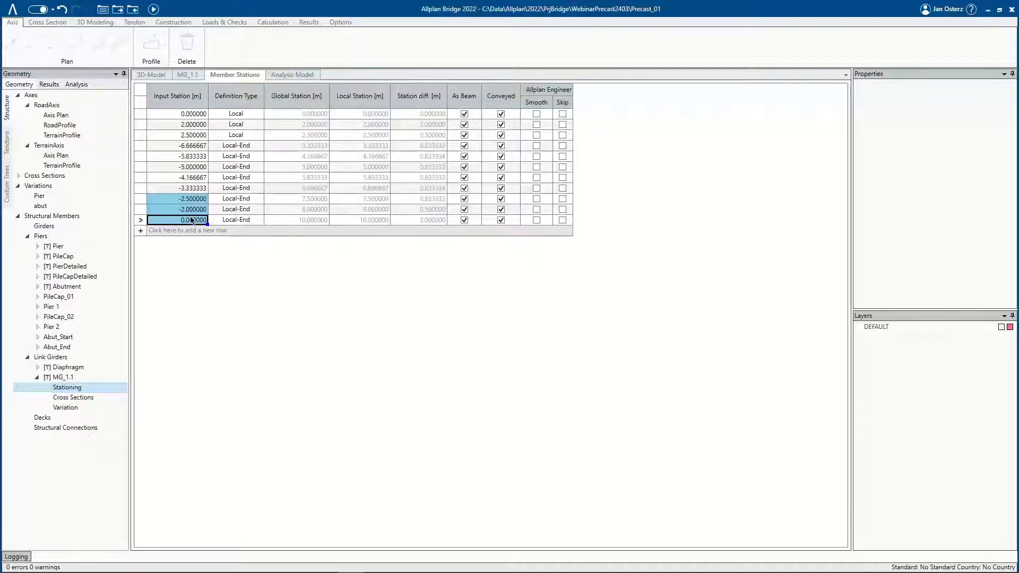
{"action": "left_click_drag", "start_coordinate": [230, 145], "coordinate": [236, 189]}
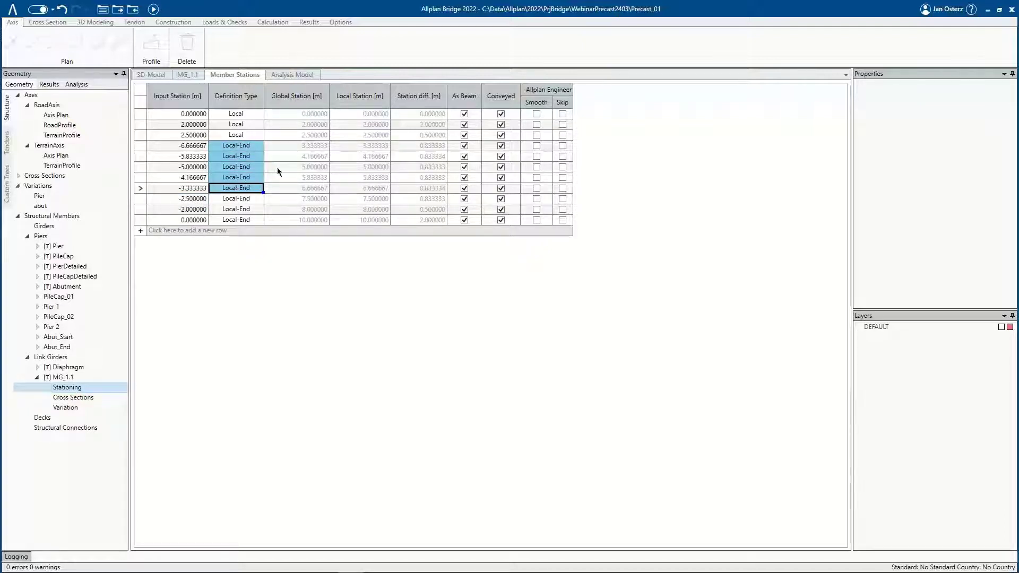
{"action": "left_click", "coordinate": [236, 146]}
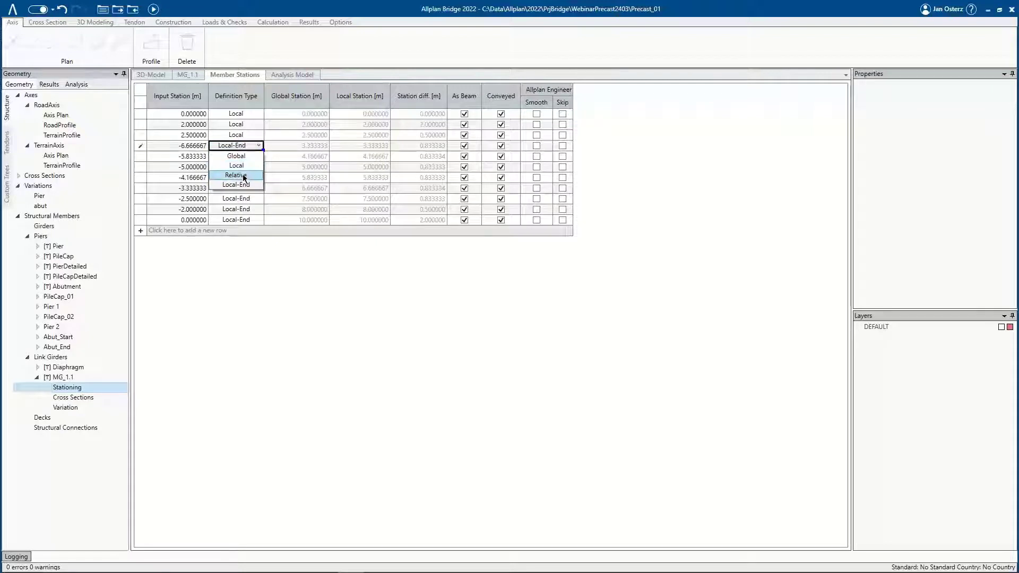
{"action": "left_click", "coordinate": [244, 175]}
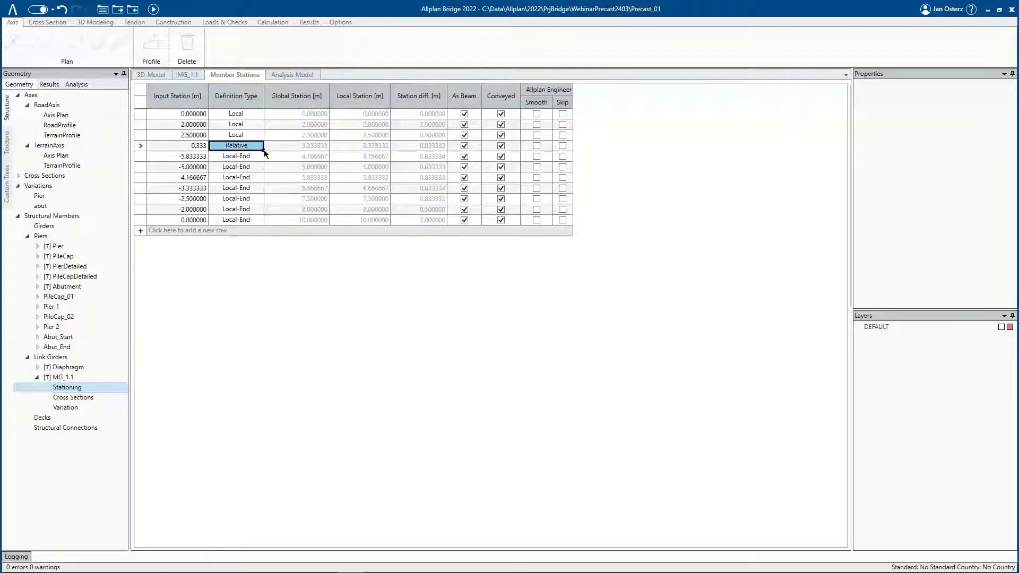
{"action": "left_click_drag", "start_coordinate": [262, 150], "coordinate": [262, 190]}
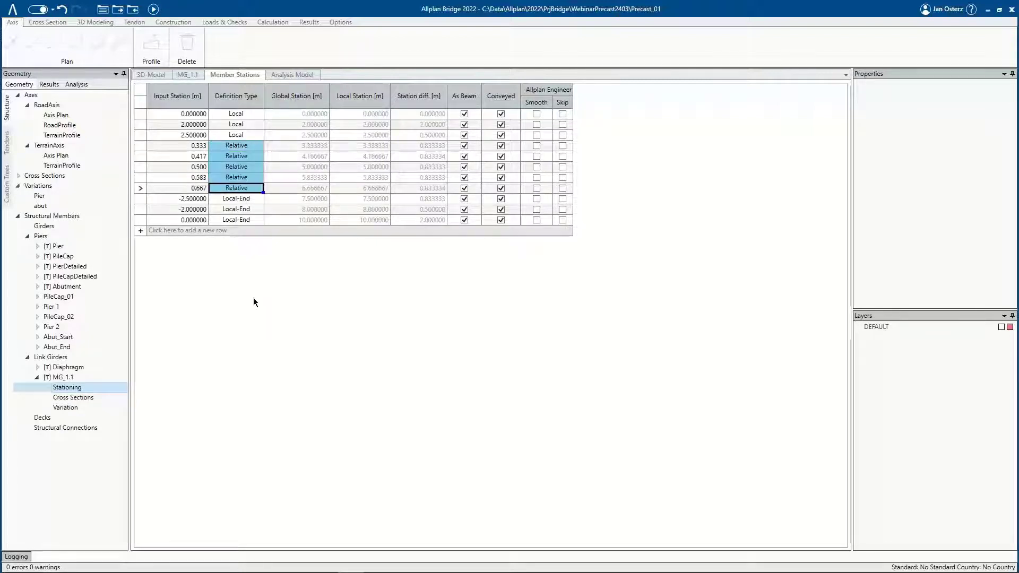
- In MG_1.1's variation table, set the h expression to 1.1 at the first station and apply it to all subsequent stations
{"action": "left_click", "coordinate": [66, 407]}
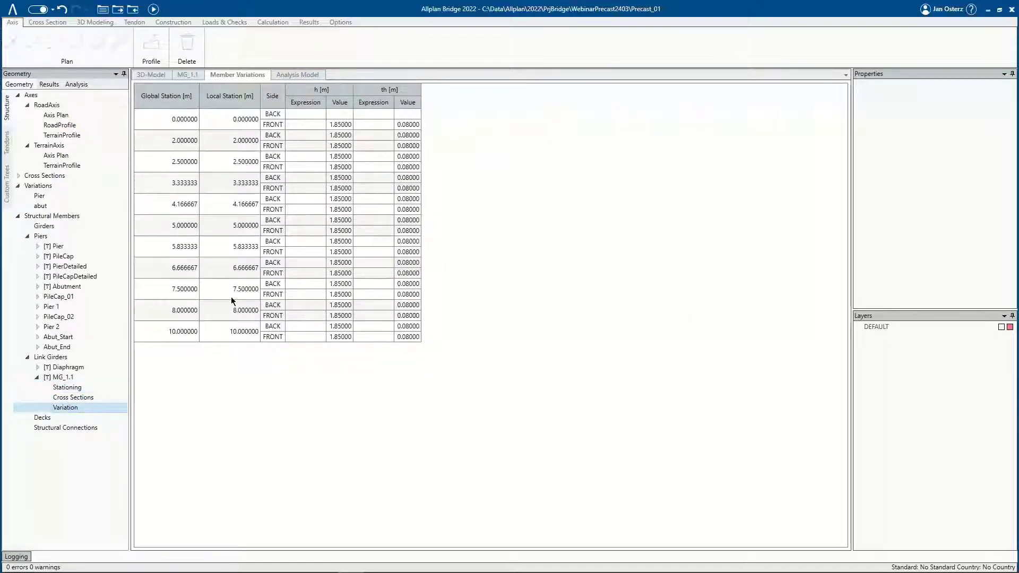
{"action": "left_click", "coordinate": [303, 125]}
{"action": "left_click", "coordinate": [303, 126]}
{"action": "type", "text": "1.1"}
{"action": "key", "text": "Return"}
{"action": "right_click", "coordinate": [301, 125]}
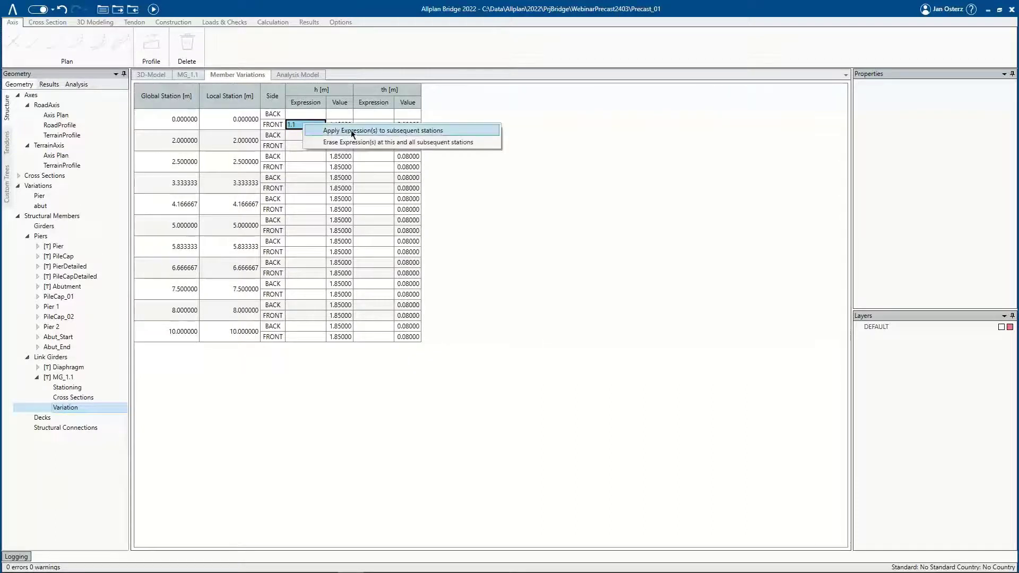
{"action": "left_click", "coordinate": [352, 130]}
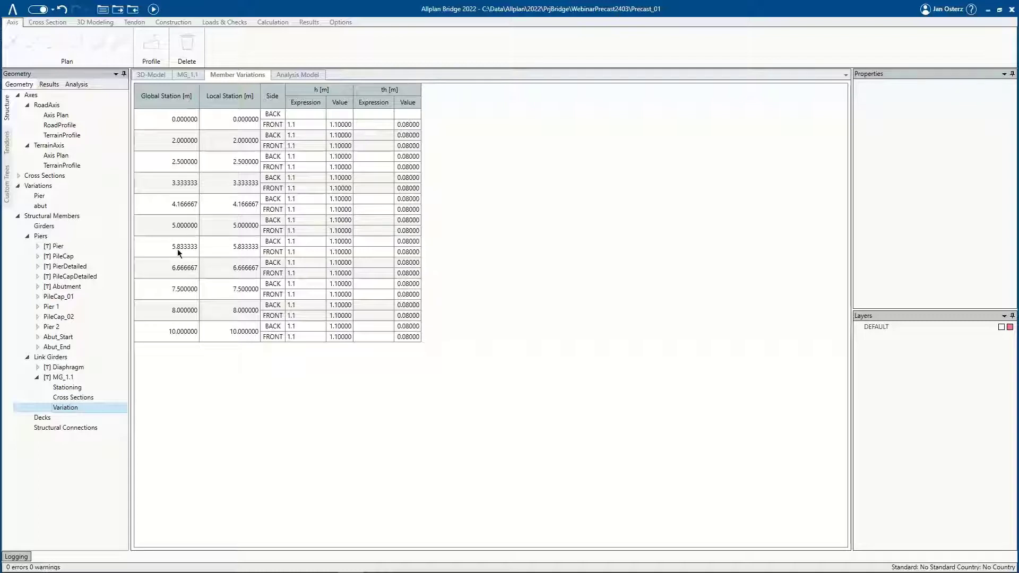
- Assign the material EN:C30/37 to the first segment of MG_1.1 and apply it to all subsequent stations
{"action": "left_click", "coordinate": [63, 378]}
{"action": "right_click", "coordinate": [70, 378]}
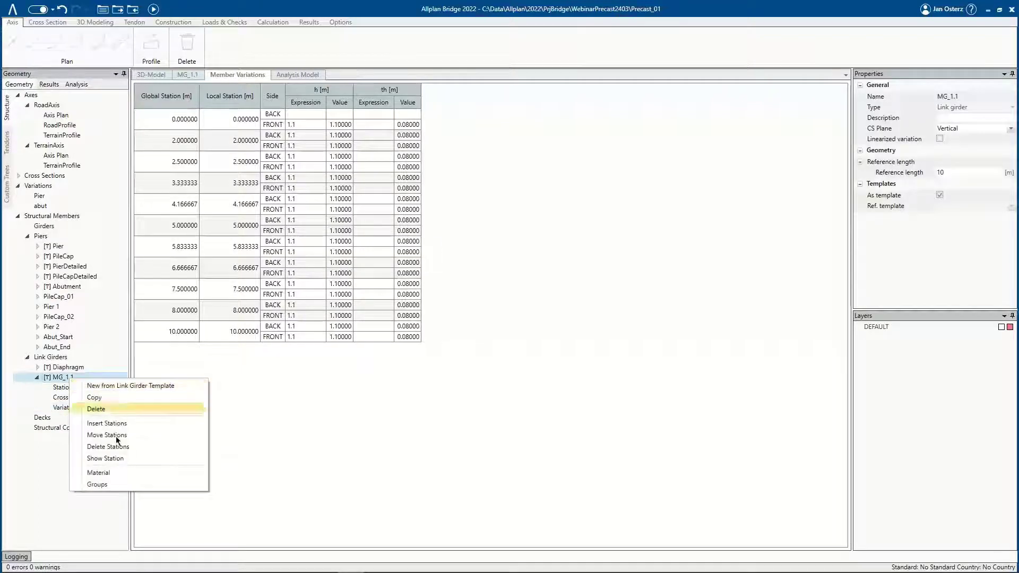
{"action": "left_click", "coordinate": [109, 473]}
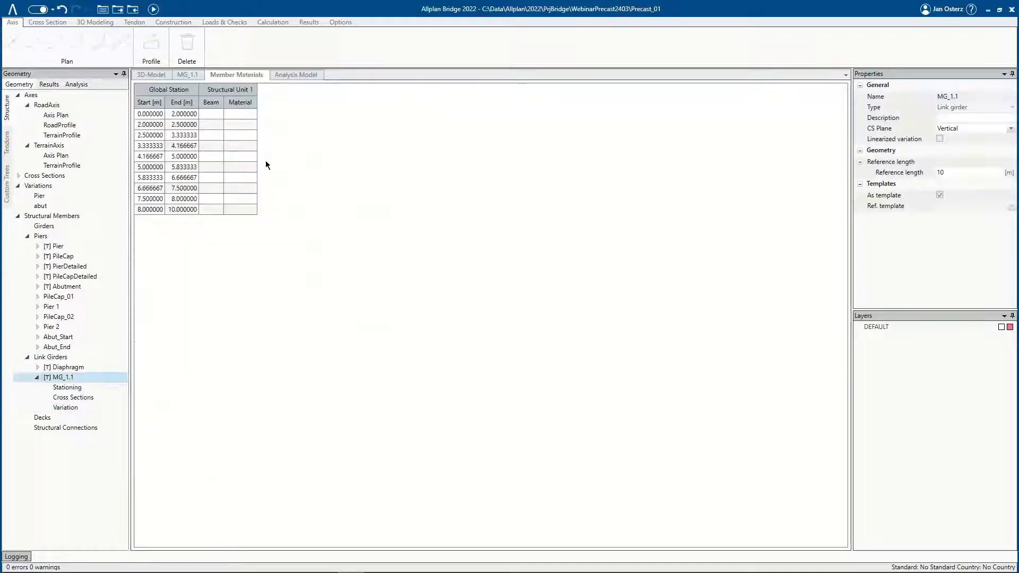
{"action": "right_click", "coordinate": [246, 114]}
{"action": "mouse_move", "coordinate": [304, 122]}
{"action": "mouse_move", "coordinate": [441, 122]}
{"action": "left_click", "coordinate": [482, 122]}
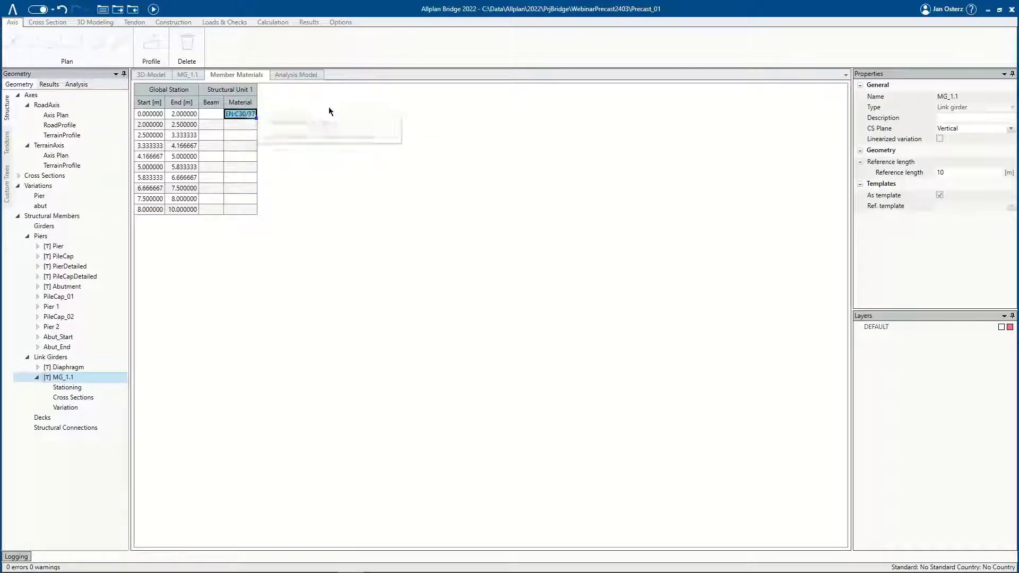
{"action": "right_click", "coordinate": [243, 114]}
{"action": "left_click", "coordinate": [278, 136]}
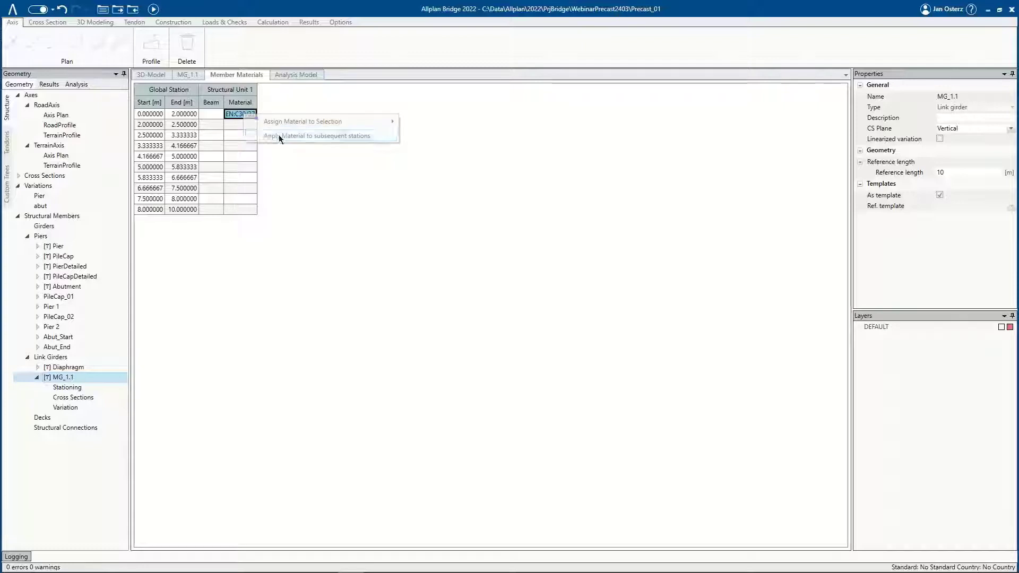
- Recalculate the model, inspect the MG_1.1 girder in 3D and reopen its variation table
{"action": "key", "text": "F5"}
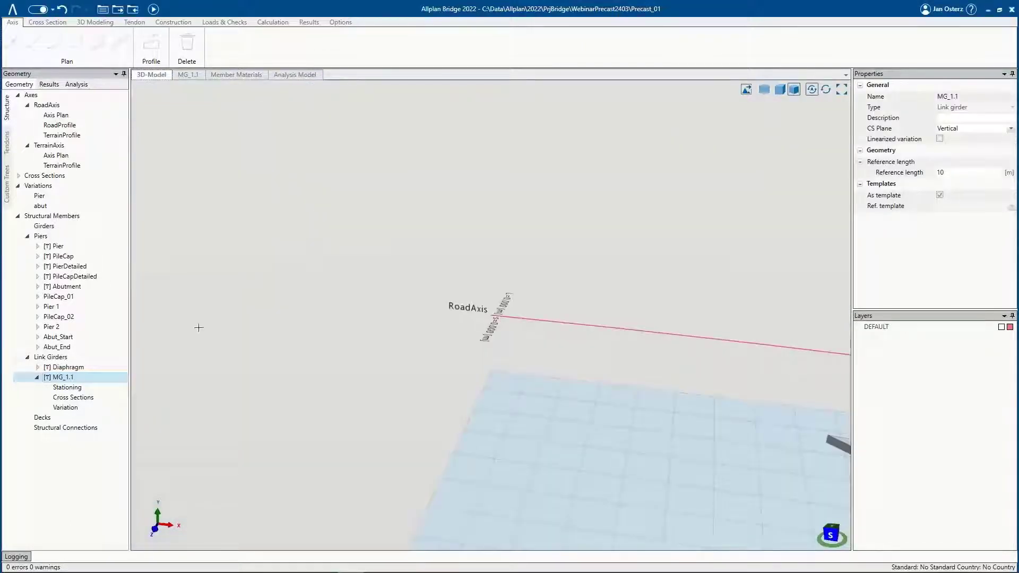
{"action": "double_click", "coordinate": [60, 377]}
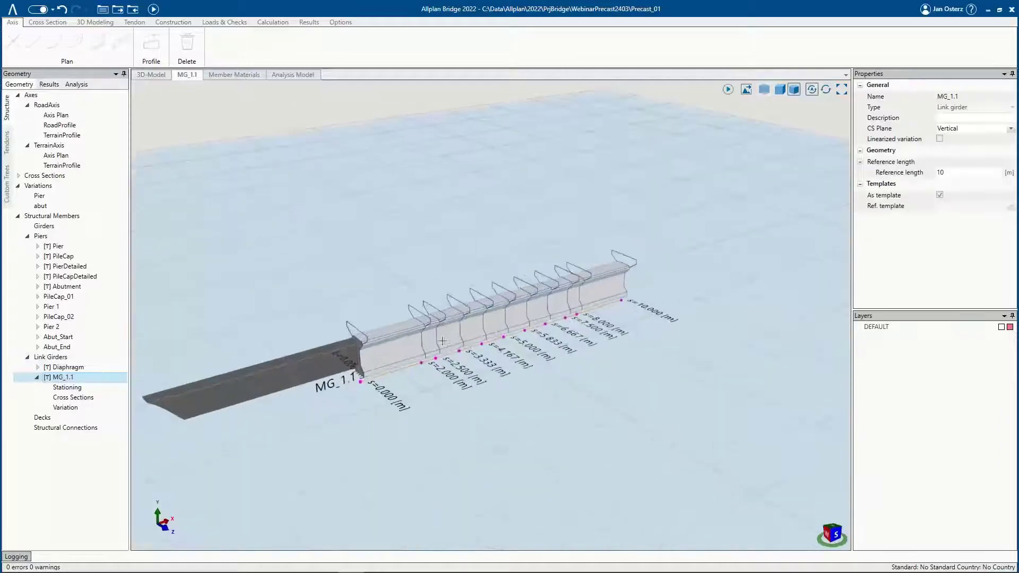
{"action": "left_click", "coordinate": [65, 407]}
{"action": "double_click", "coordinate": [68, 407]}
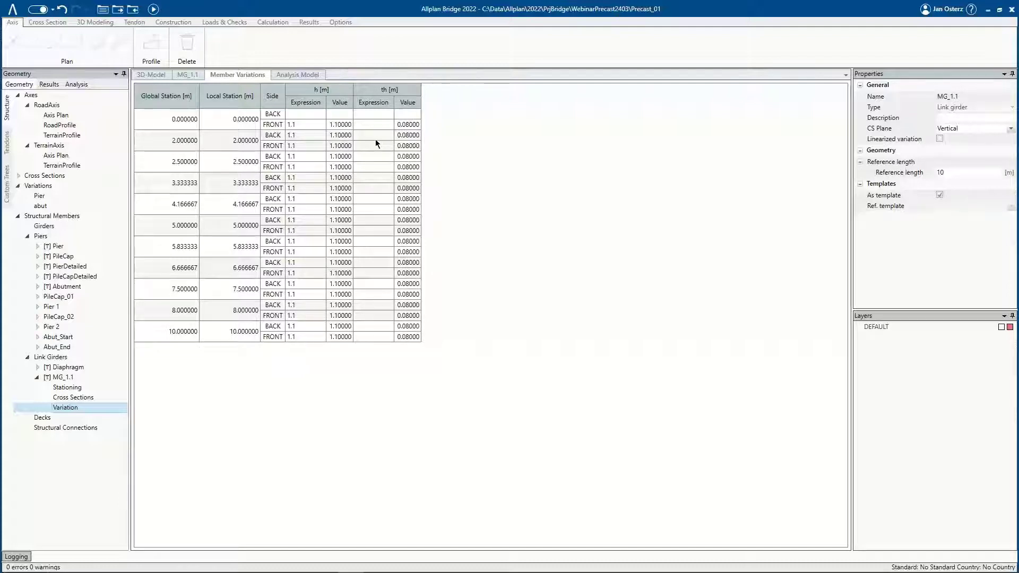
- Create a new variation table named mg_th
{"action": "left_click", "coordinate": [41, 186]}
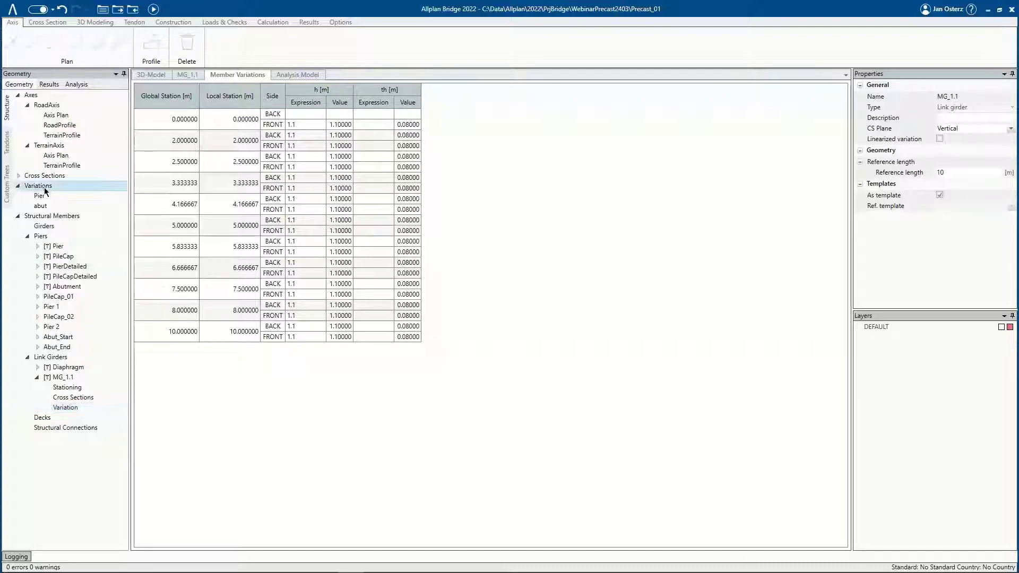
{"action": "right_click", "coordinate": [45, 187]}
{"action": "left_click", "coordinate": [77, 196]}
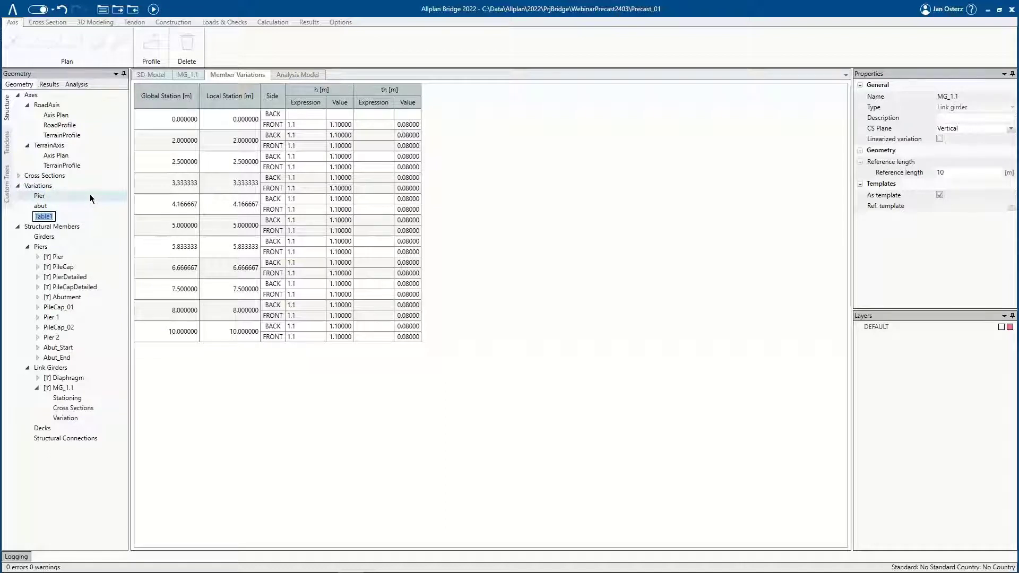
{"action": "type", "text": "mg_th"}
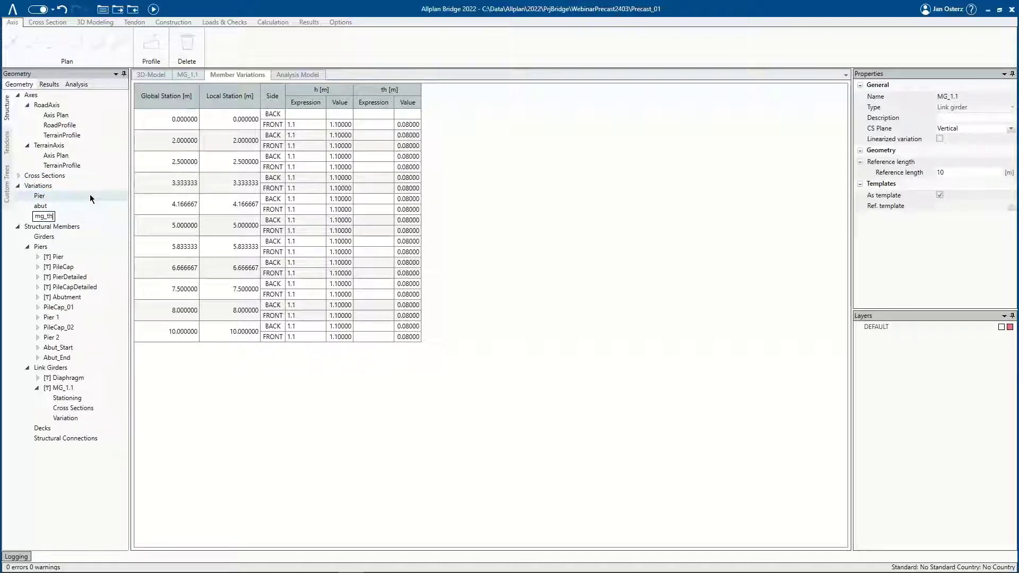
{"action": "key", "text": "Return"}
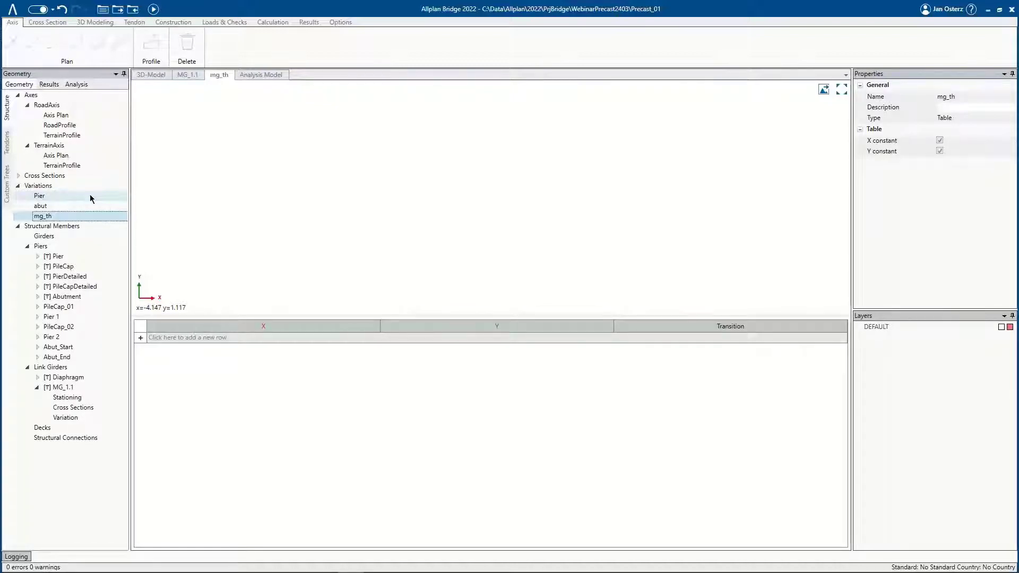
- Add four rows to the mg_th table with X values -2.5, -2, 2 and 2.5
{"action": "left_click", "coordinate": [197, 338]}
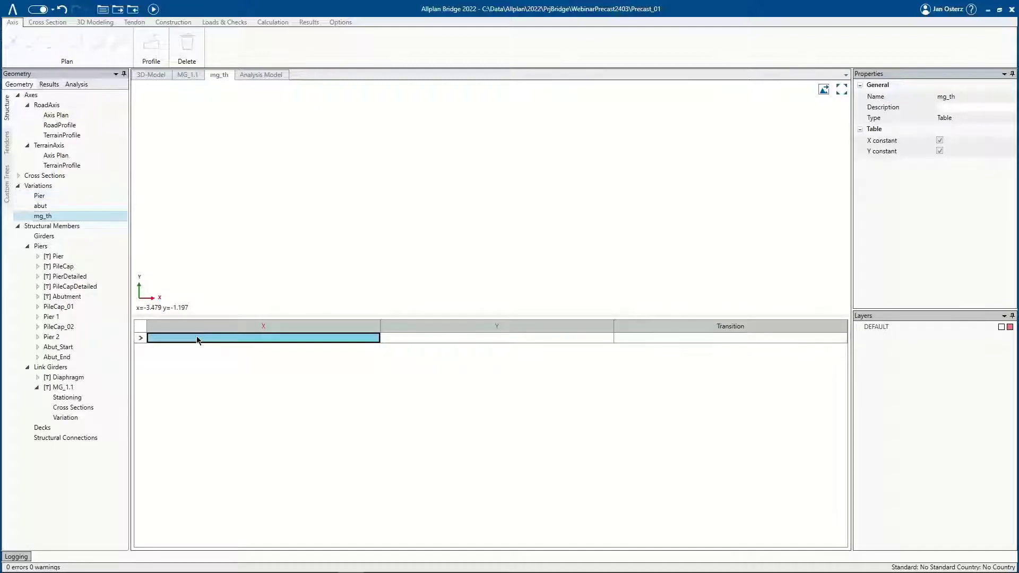
{"action": "type", "text": "-2.5"}
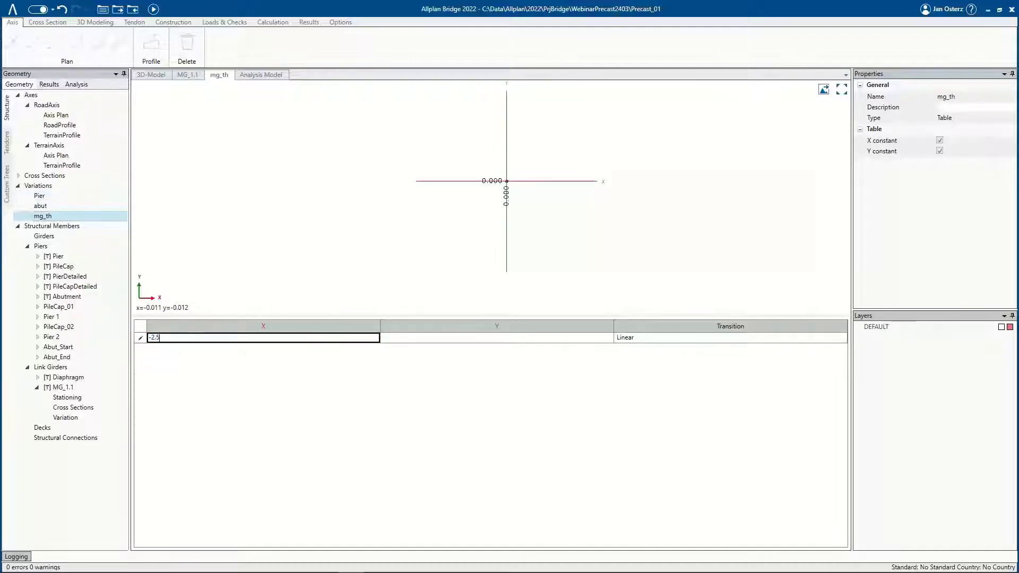
{"action": "key", "text": "Return"}
{"action": "type", "text": "-2"}
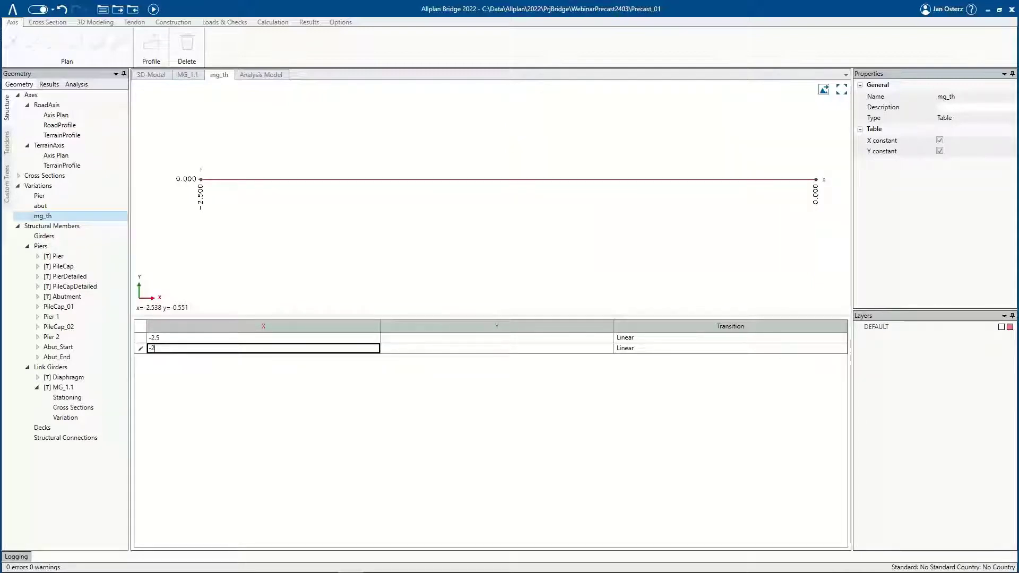
{"action": "key", "text": "Return"}
{"action": "type", "text": "2"}
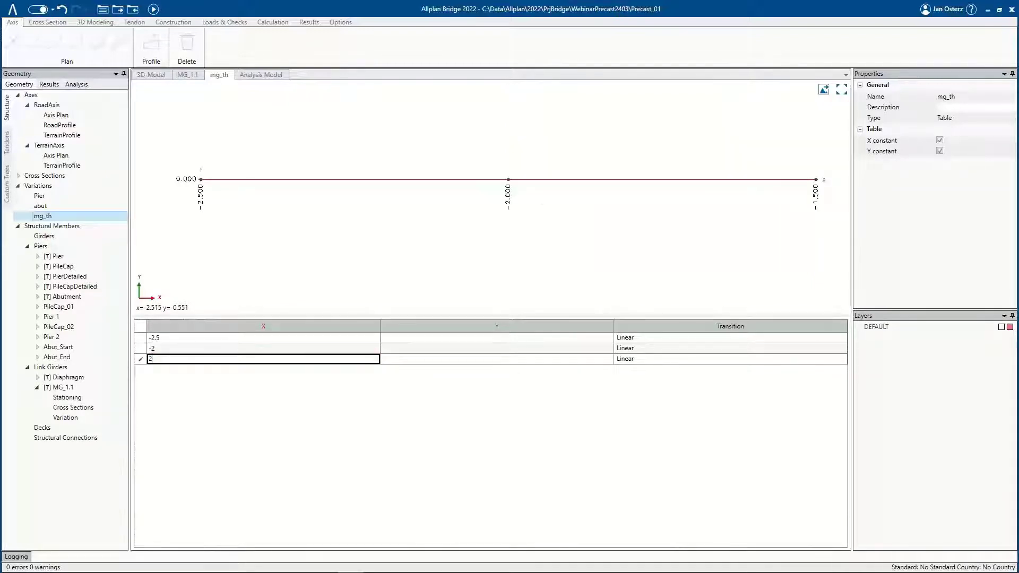
{"action": "key", "text": "Return"}
{"action": "type", "text": "2.5"}
{"action": "key", "text": "Return"}
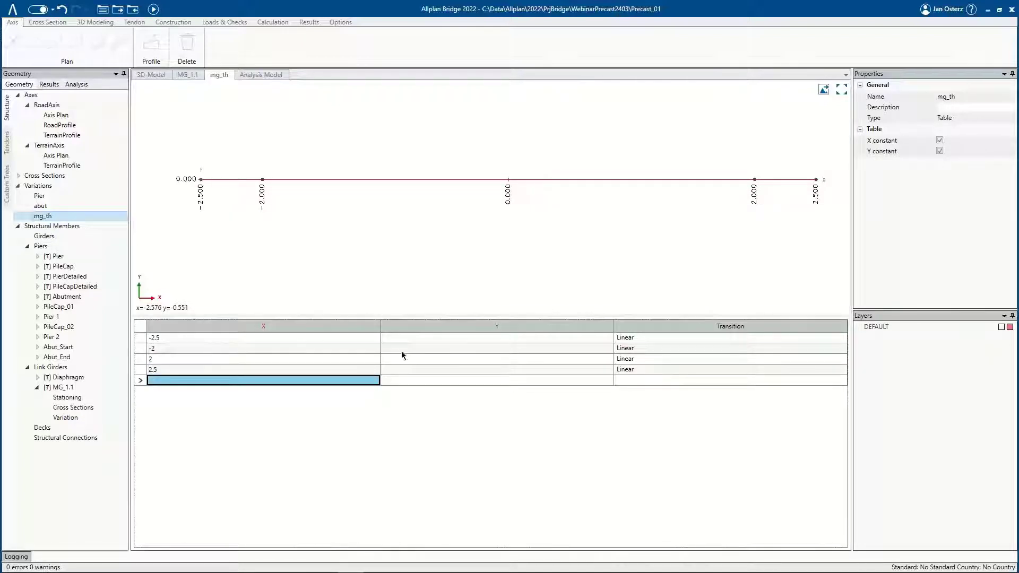
- Fill in the Y values 0.08, 0.3, 0.3 and 0.08 for the four mg_th rows
{"action": "left_click", "coordinate": [412, 338]}
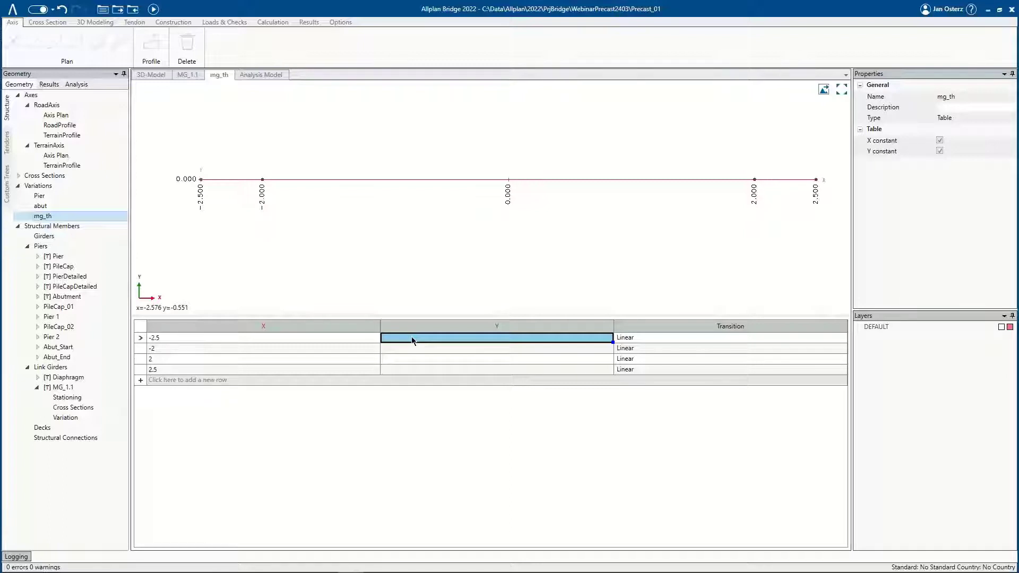
{"action": "type", "text": "0.08"}
{"action": "key", "text": "Return"}
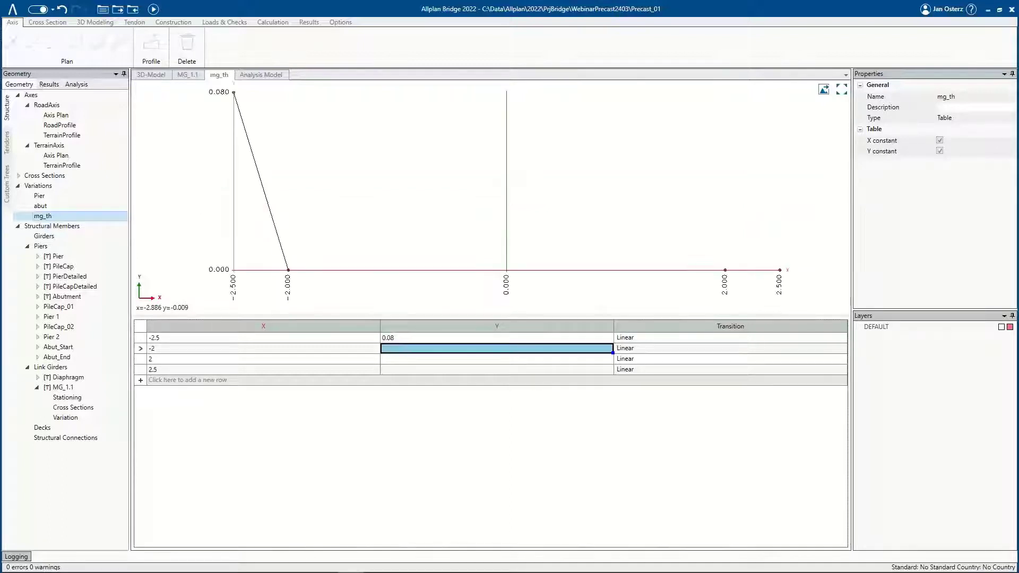
{"action": "type", "text": "0.3"}
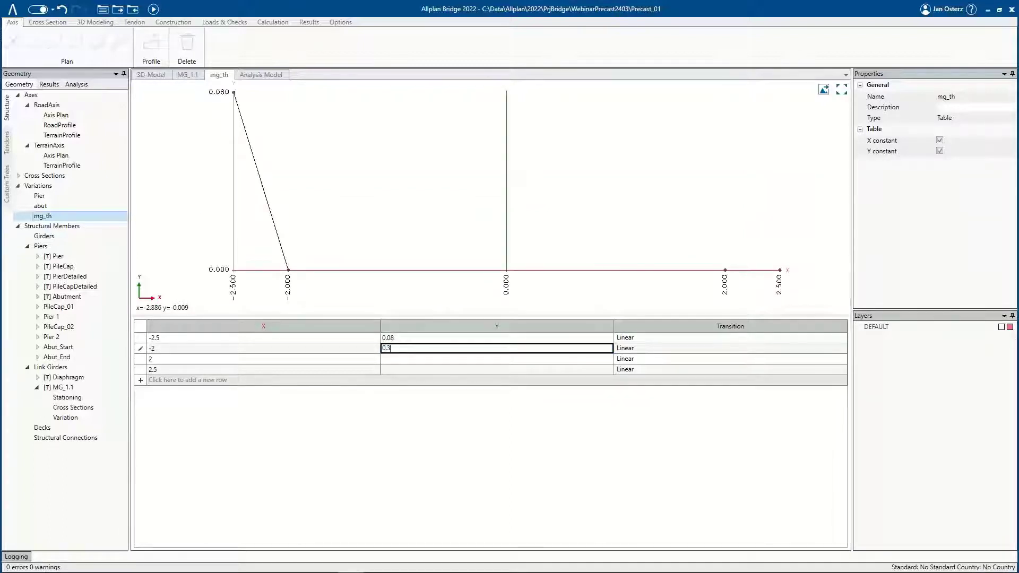
{"action": "key", "text": "Return"}
{"action": "type", "text": "0.3"}
{"action": "key", "text": "Return"}
{"action": "type", "text": "0.08"}
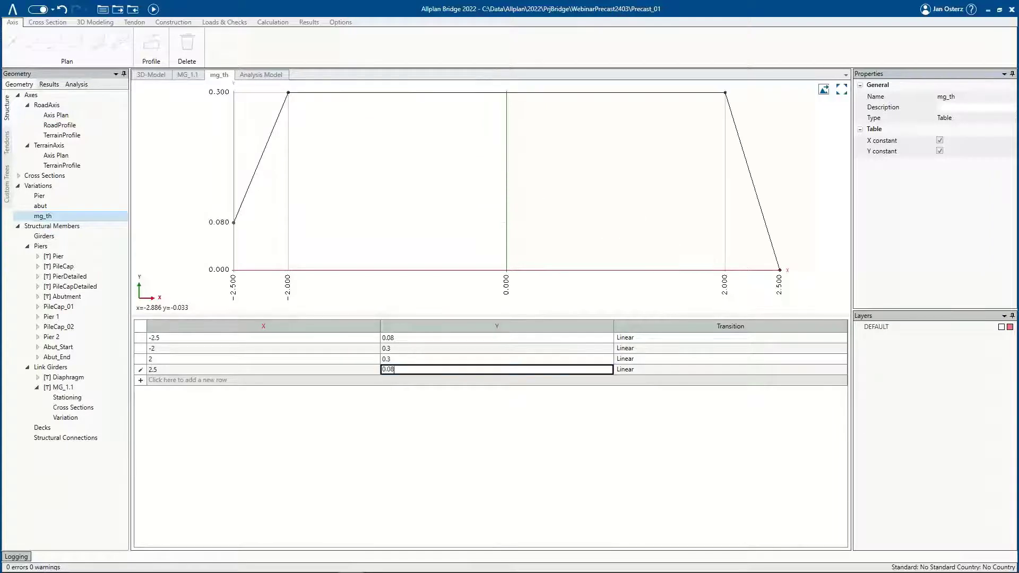
{"action": "key", "text": "Return"}
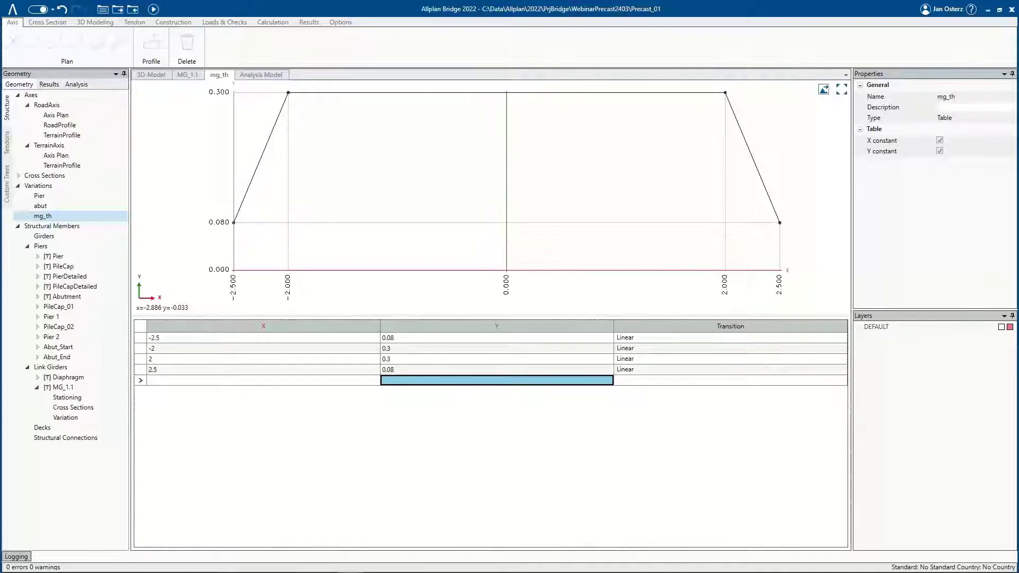
- Assign the mg_th table to the th variable of MG_1.1 with the Local stations type and check the resulting expressions
{"action": "left_click", "coordinate": [81, 417]}
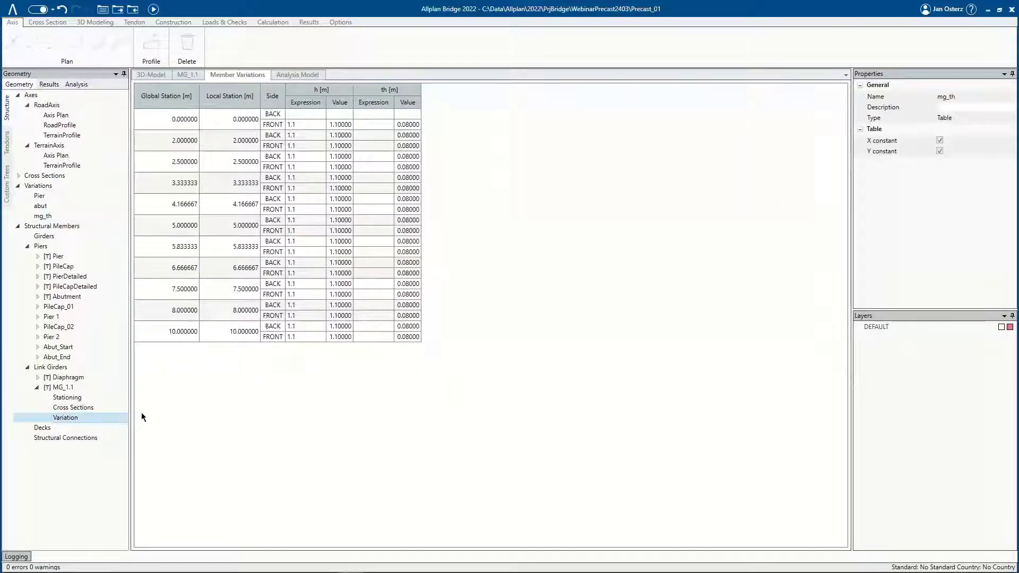
{"action": "left_click_drag", "start_coordinate": [50, 215], "coordinate": [372, 101]}
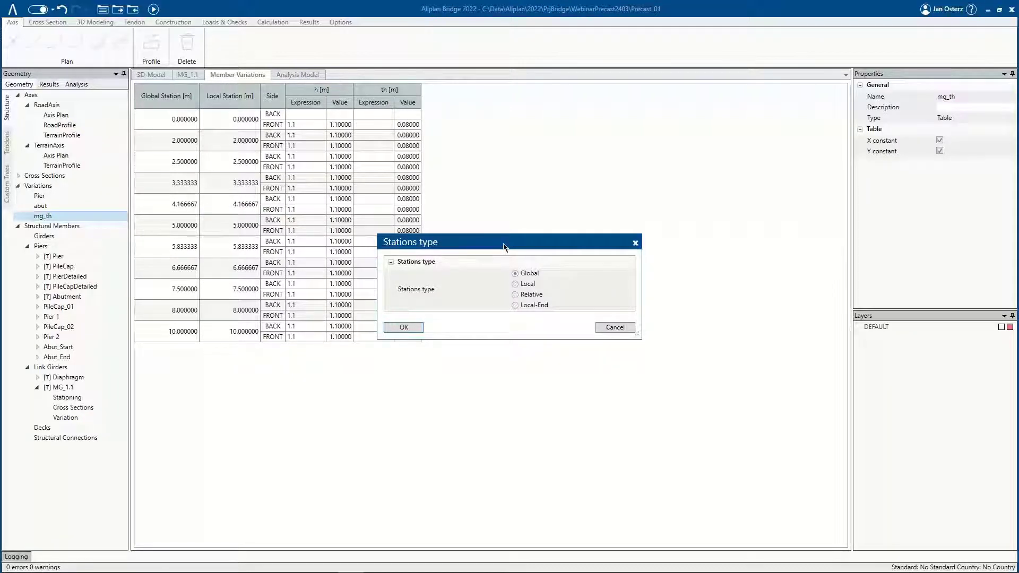
{"action": "left_click", "coordinate": [522, 284]}
{"action": "left_click", "coordinate": [404, 328]}
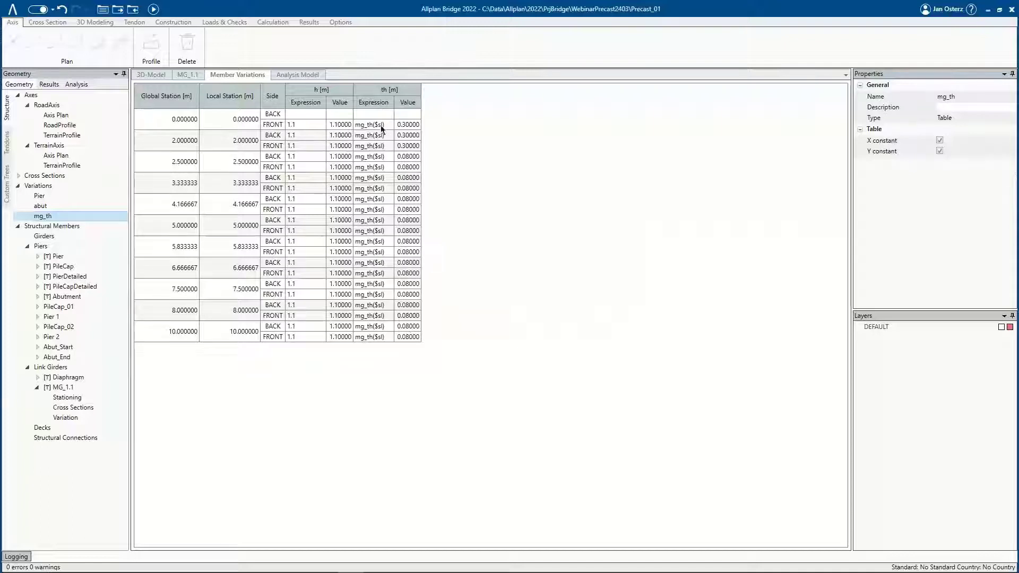
{"action": "left_click_drag", "start_coordinate": [386, 123], "coordinate": [383, 158]}
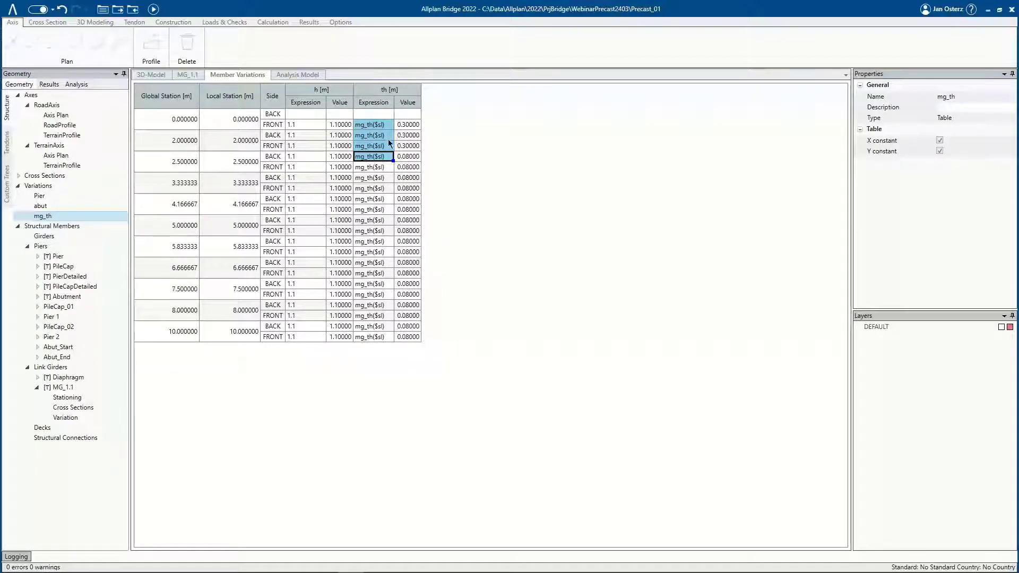
{"action": "left_click", "coordinate": [374, 166]}
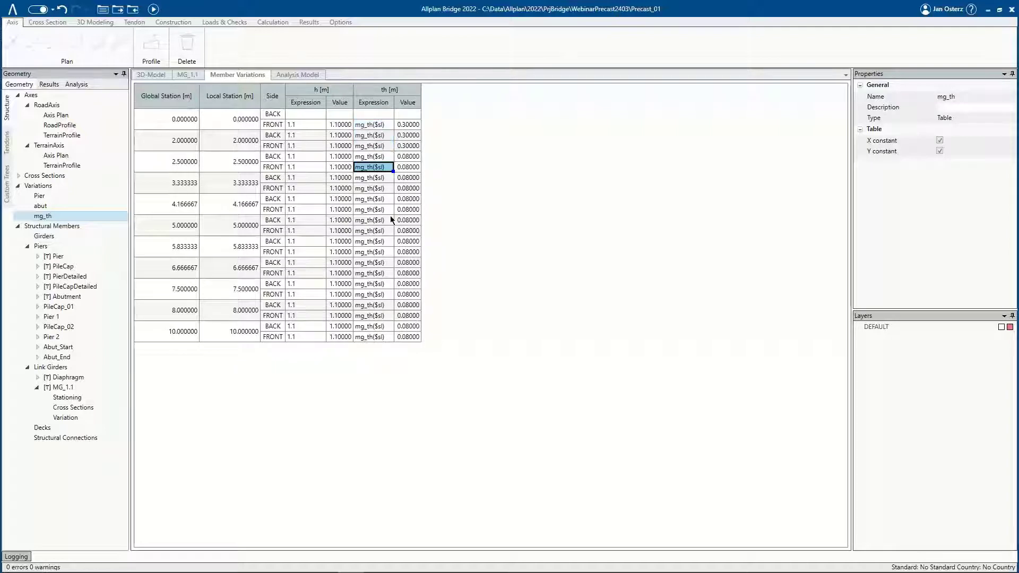
- Clear the th expressions from the front side of station 2.500 through the front side of station 7.500 and widen the Expression column
{"action": "left_click_drag", "start_coordinate": [384, 305], "coordinate": [384, 336]}
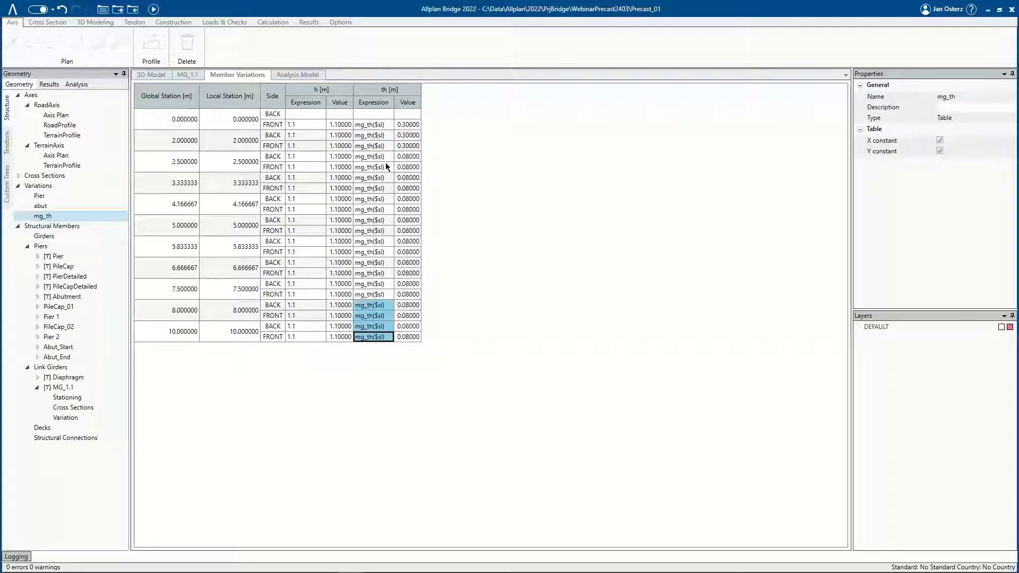
{"action": "left_click_drag", "start_coordinate": [385, 166], "coordinate": [382, 296]}
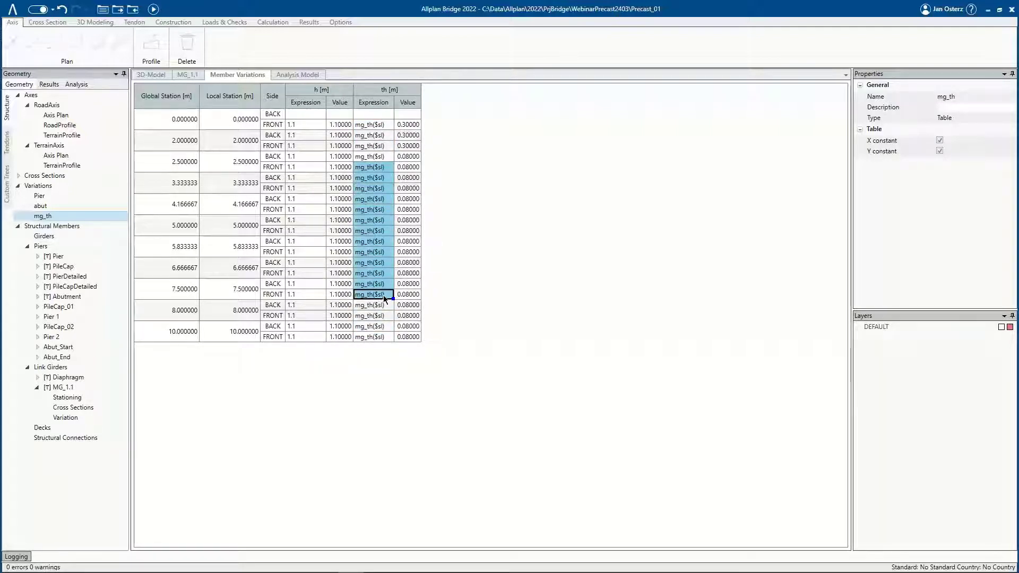
{"action": "key", "text": "Delete"}
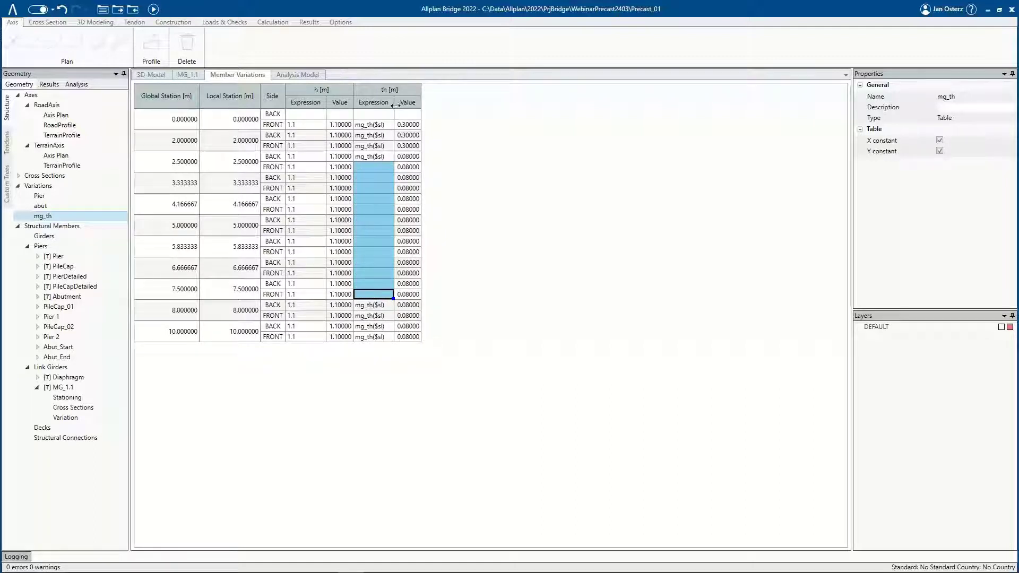
{"action": "left_click_drag", "start_coordinate": [395, 105], "coordinate": [426, 105]}
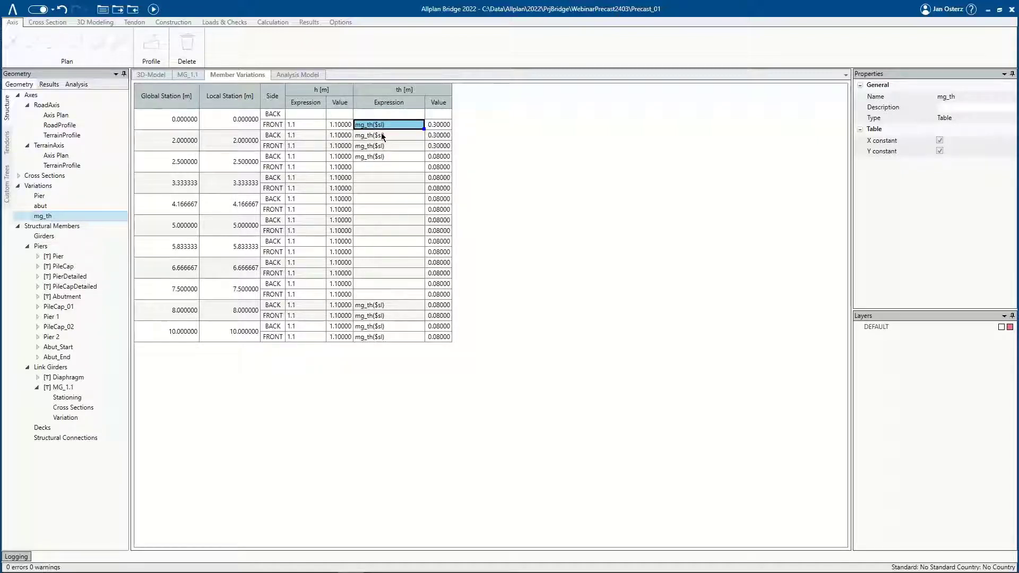
- Change the th expression at the back side of station 8.000 to mg_th($se) and apply it to the subsequent stations
{"action": "left_click", "coordinate": [385, 305]}
{"action": "left_click", "coordinate": [384, 305]}
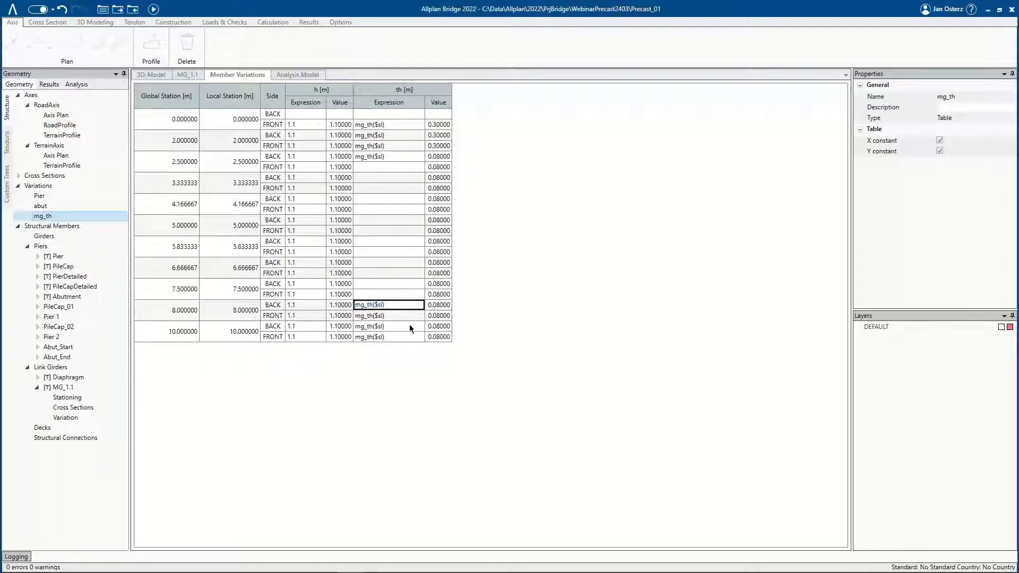
{"action": "type", "text": "e"}
{"action": "key", "text": "Return"}
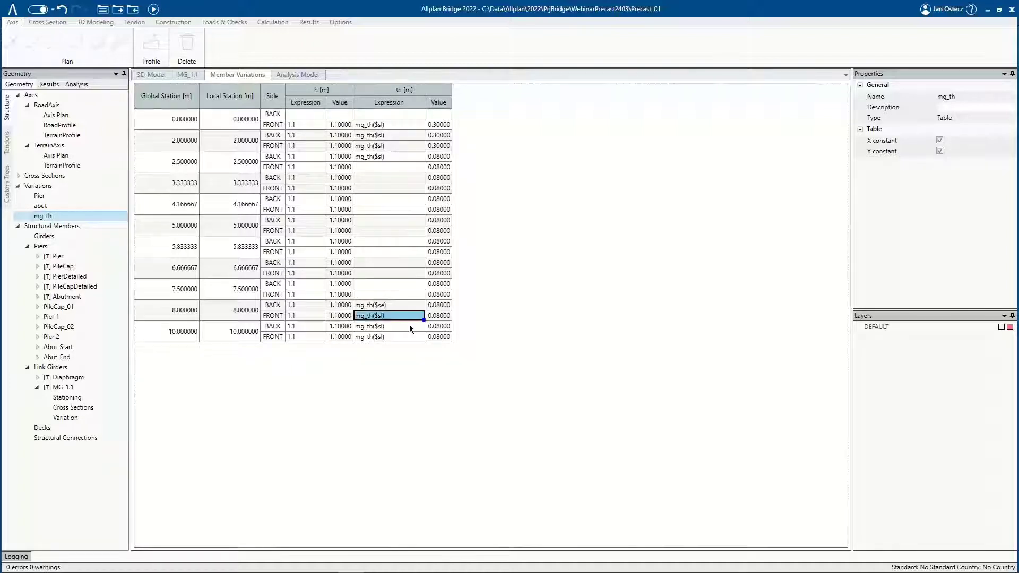
{"action": "left_click", "coordinate": [384, 307]}
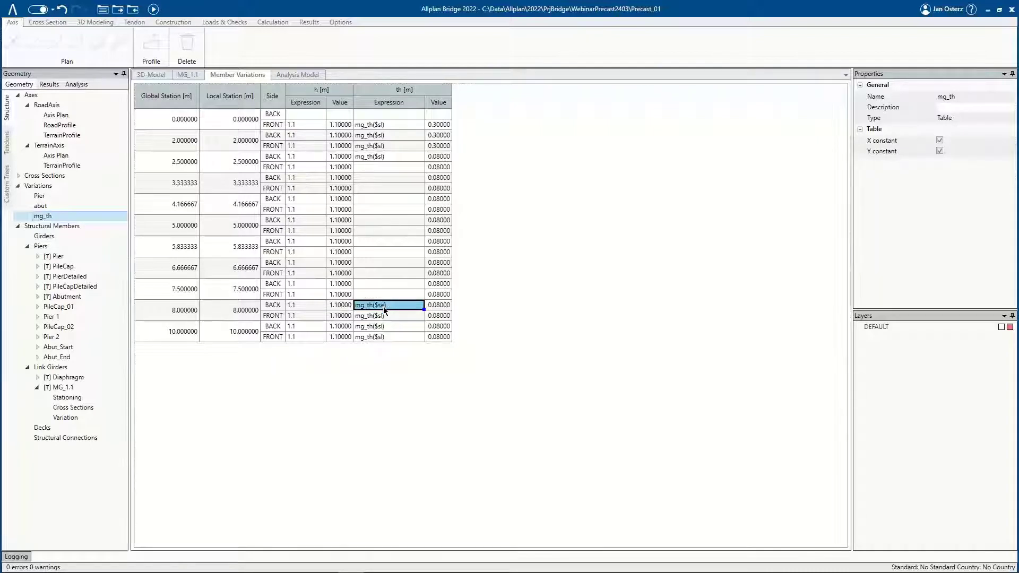
{"action": "right_click", "coordinate": [384, 307]}
{"action": "left_click", "coordinate": [434, 314]}
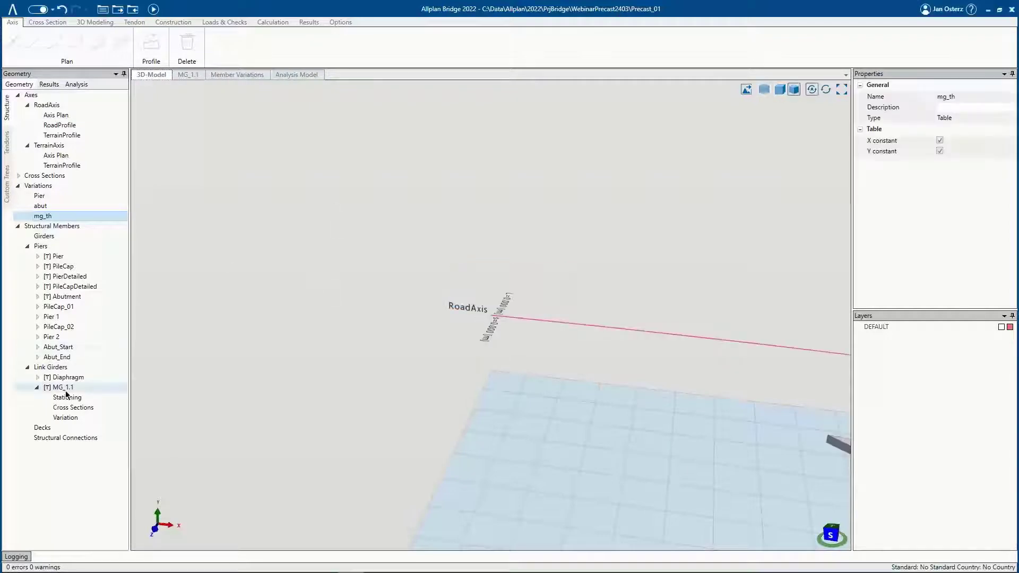
- Copy the MG_1.1 girder template as MG_1.85, including its variation
{"action": "left_click", "coordinate": [62, 388]}
{"action": "scroll", "coordinate": [478, 318], "scroll_direction": "up", "scroll_amount": 5}
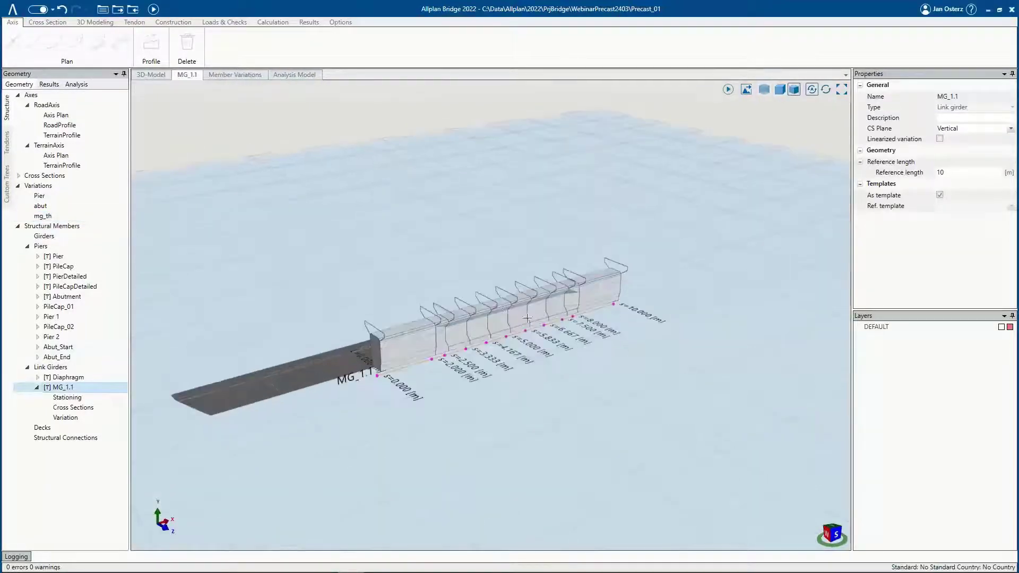
{"action": "middle_click_drag", "start_coordinate": [471, 308], "coordinate": [562, 297]}
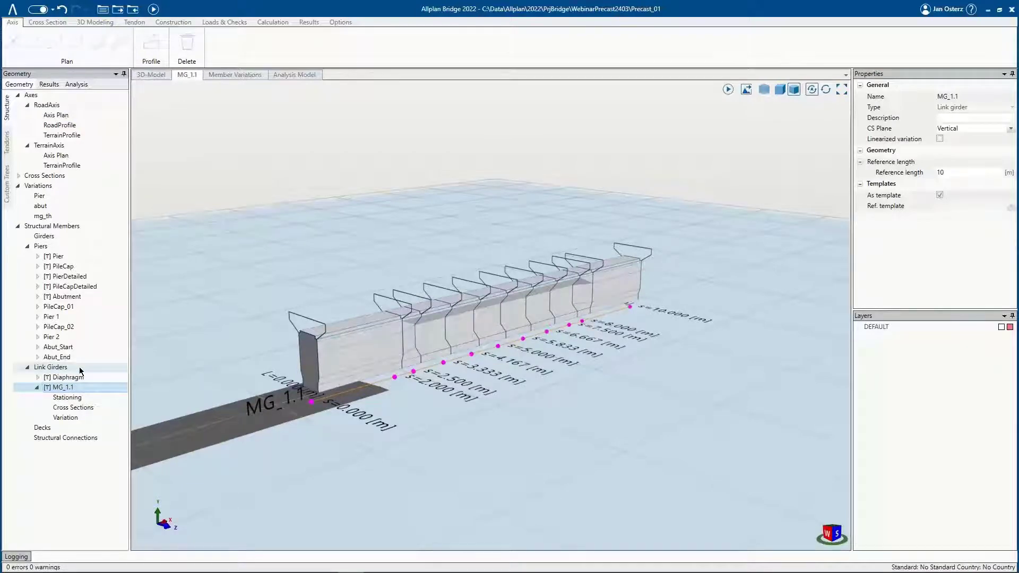
{"action": "left_click", "coordinate": [67, 390]}
{"action": "right_click", "coordinate": [68, 393]}
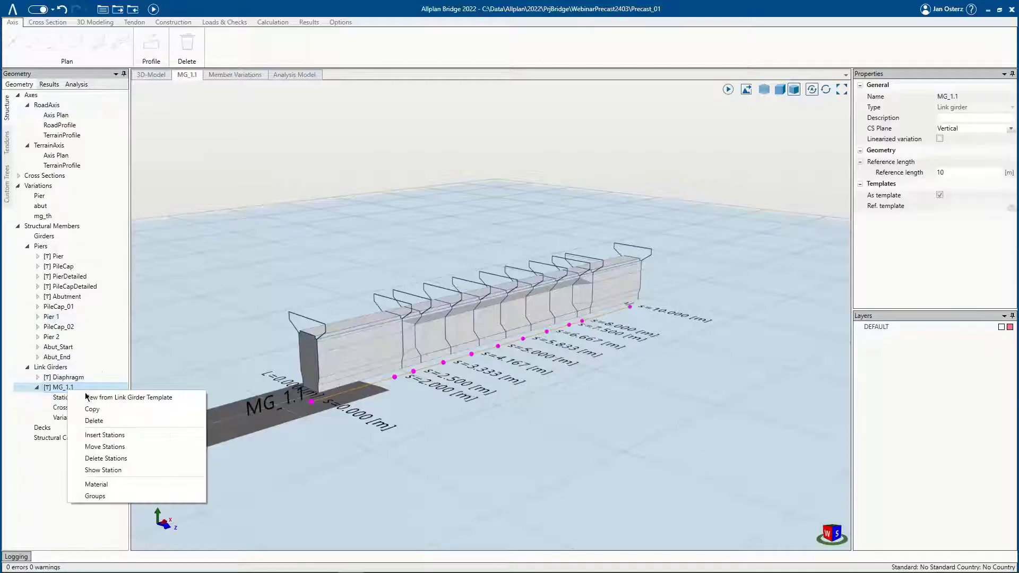
{"action": "left_click", "coordinate": [93, 409]}
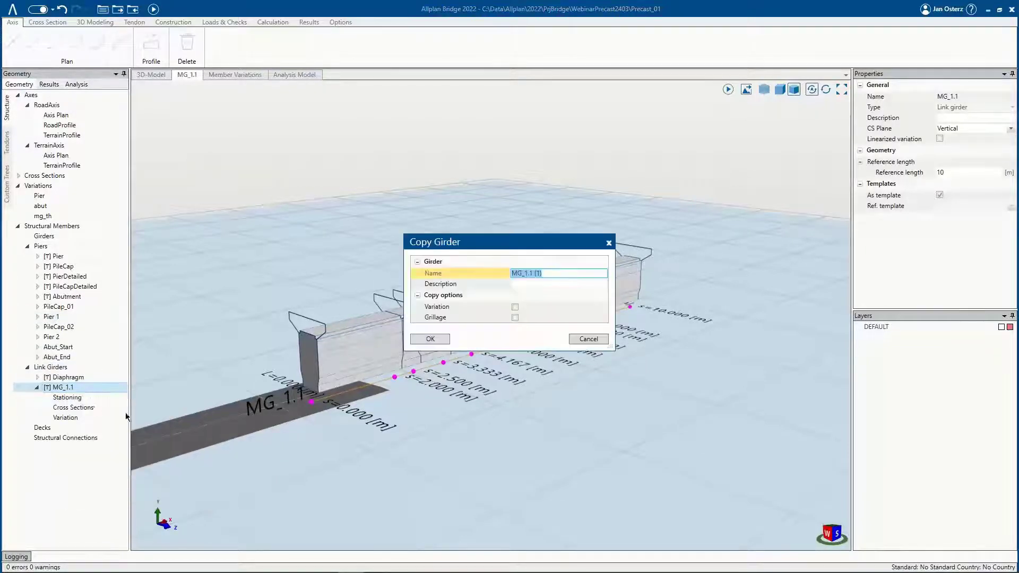
{"action": "left_click", "coordinate": [548, 274]}
{"action": "type", "text": "85"}
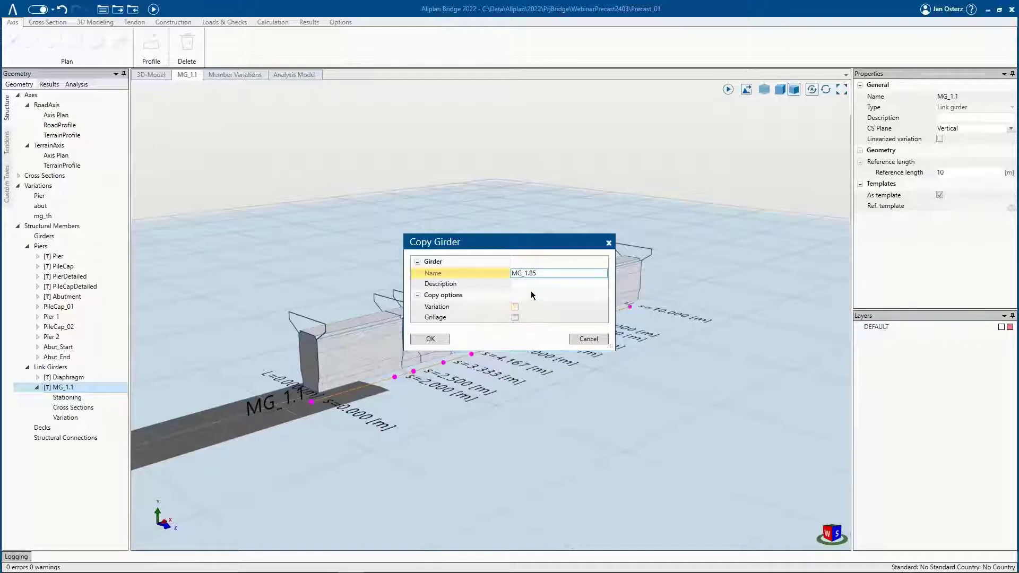
{"action": "left_click", "coordinate": [514, 308]}
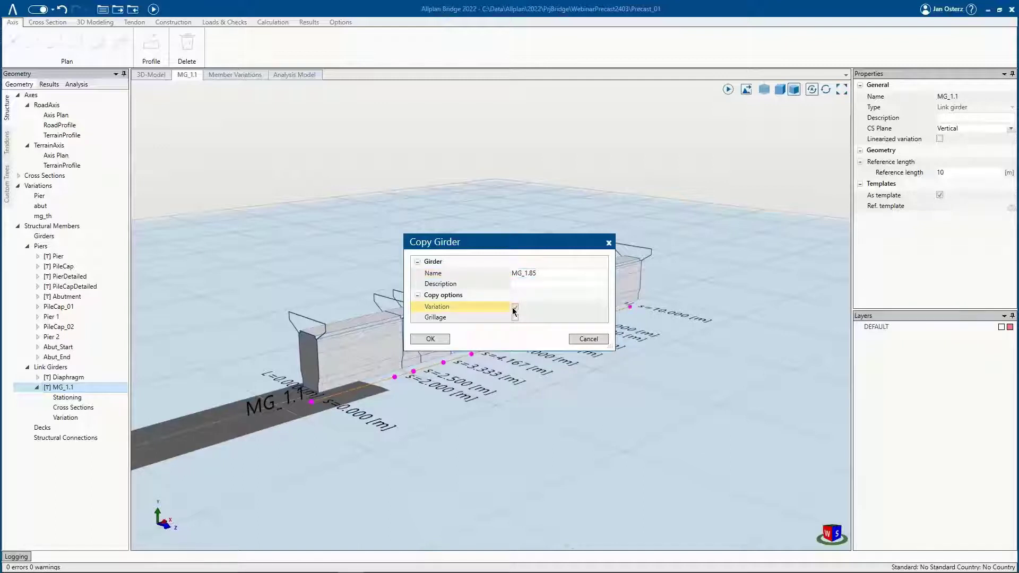
{"action": "left_click", "coordinate": [431, 339]}
- Set the h expression of MG_1.85 to 1.85 at station 0.000 and apply it to all subsequent stations
{"action": "left_click", "coordinate": [74, 458]}
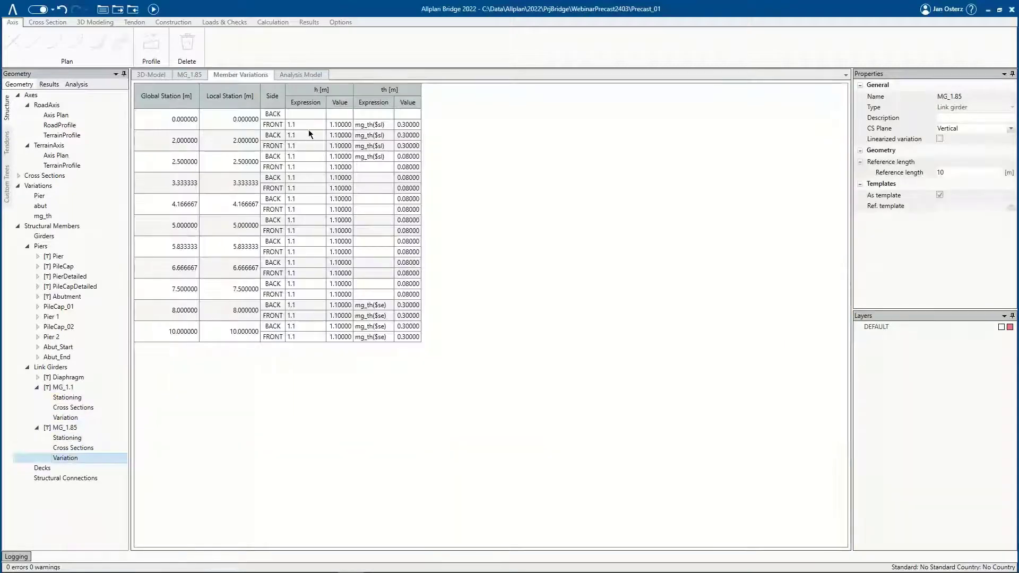
{"action": "double_click", "coordinate": [308, 125]}
{"action": "type", "text": "1.85"}
{"action": "key", "text": "Return"}
{"action": "right_click", "coordinate": [309, 125]}
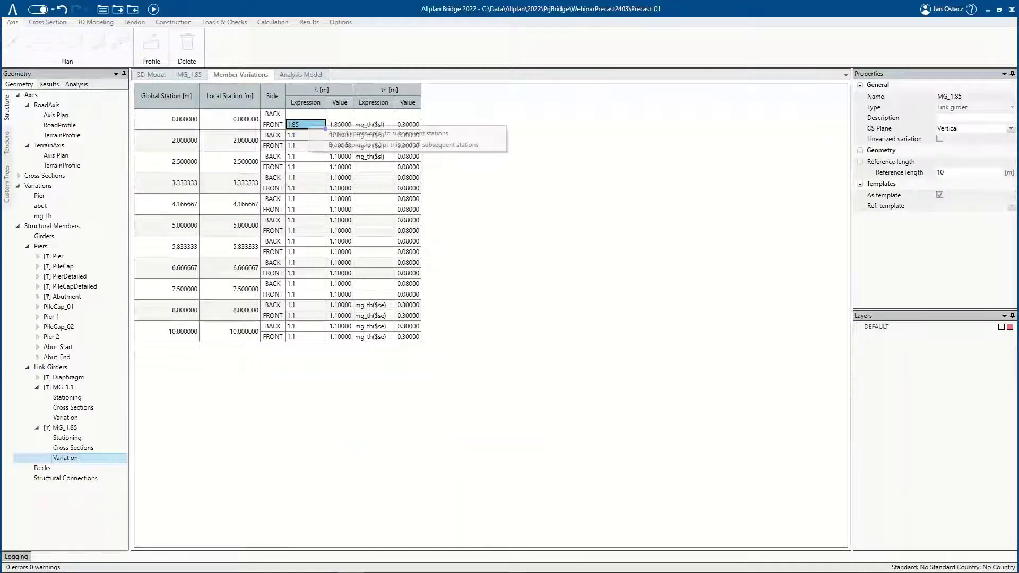
{"action": "left_click", "coordinate": [340, 133]}
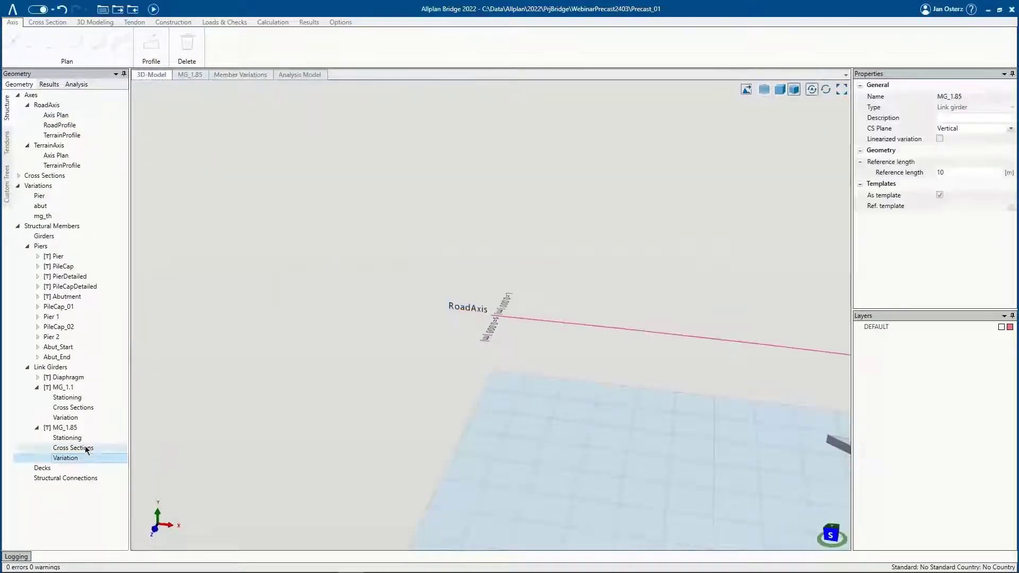
{"action": "left_click", "coordinate": [65, 427]}
{"action": "middle_click_drag", "start_coordinate": [448, 287], "coordinate": [425, 300]}
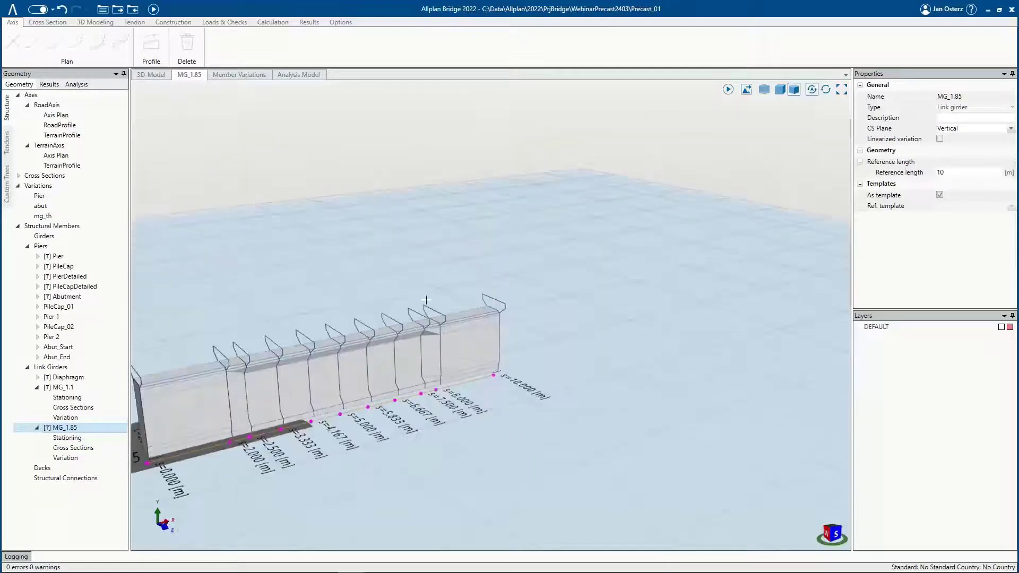
{"action": "middle_click_drag", "start_coordinate": [352, 307], "coordinate": [364, 303]}
- Create link girder Girder 1-1 from the MG_1.1 template, spanning from connection point P7 on Abut_Start to P14 on Pier 1
{"action": "left_click", "coordinate": [152, 74]}
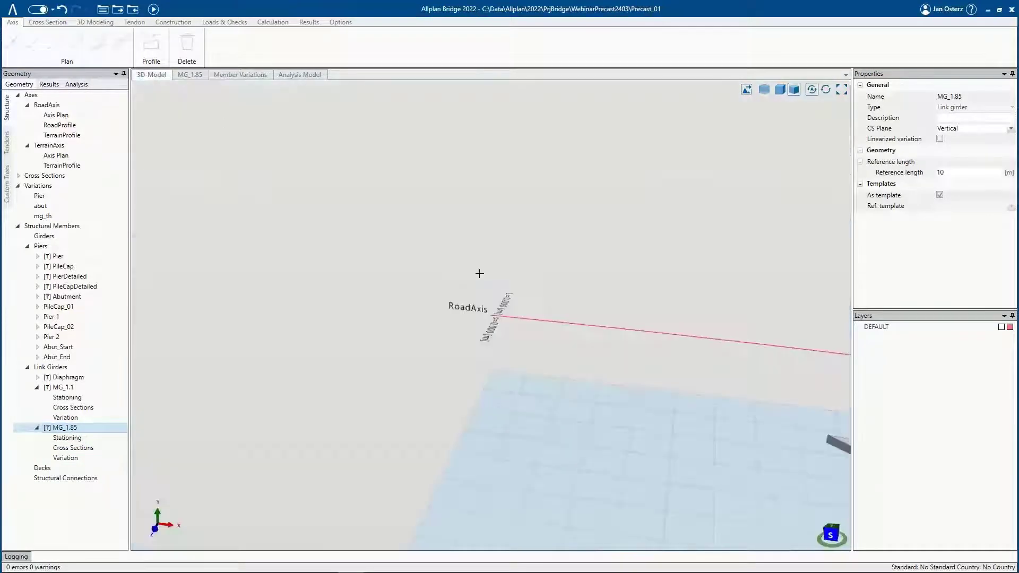
{"action": "scroll", "coordinate": [520, 290], "scroll_direction": "up", "scroll_amount": 10}
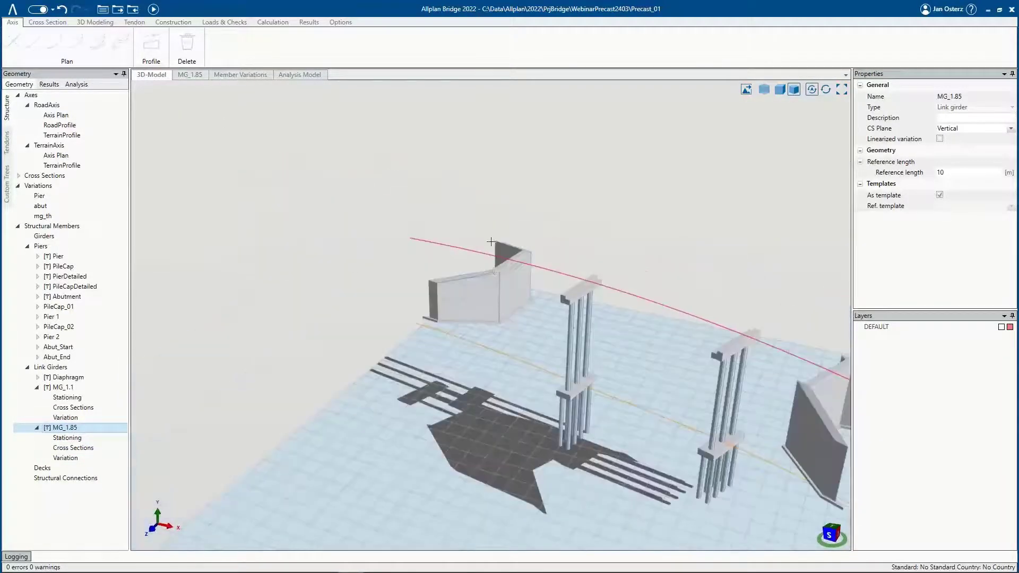
{"action": "middle_click_drag", "start_coordinate": [636, 313], "coordinate": [590, 334]}
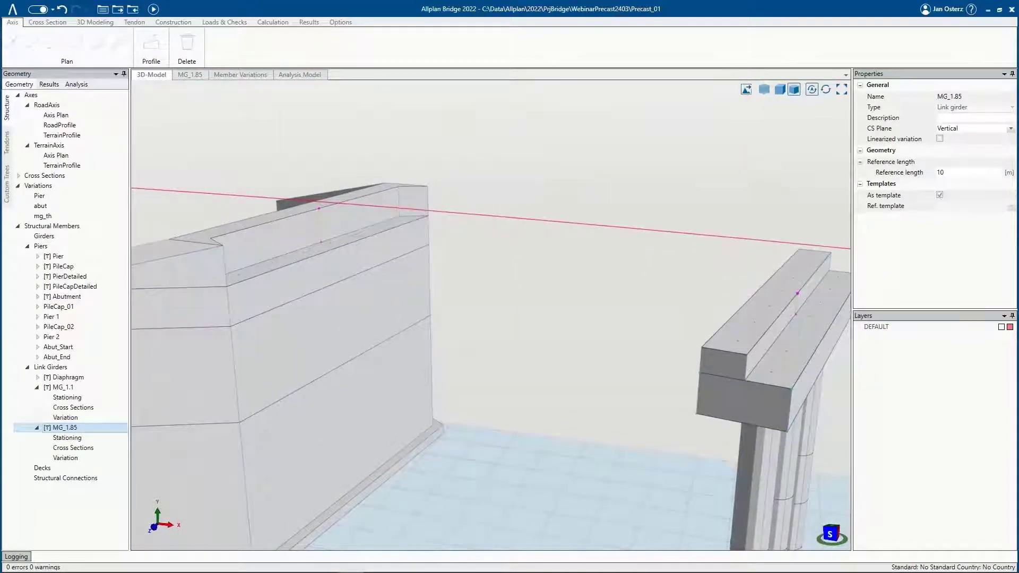
{"action": "left_click", "coordinate": [64, 387]}
{"action": "left_click_drag", "start_coordinate": [65, 389], "coordinate": [552, 362]}
{"action": "left_click", "coordinate": [553, 276]}
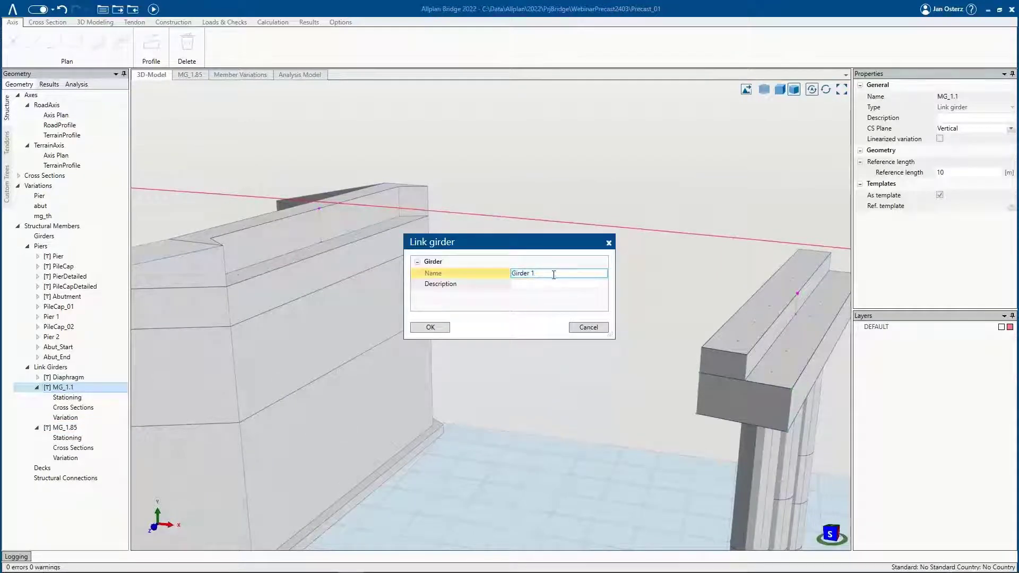
{"action": "type", "text": "-1"}
{"action": "left_click", "coordinate": [430, 327]}
{"action": "left_click", "coordinate": [424, 198]}
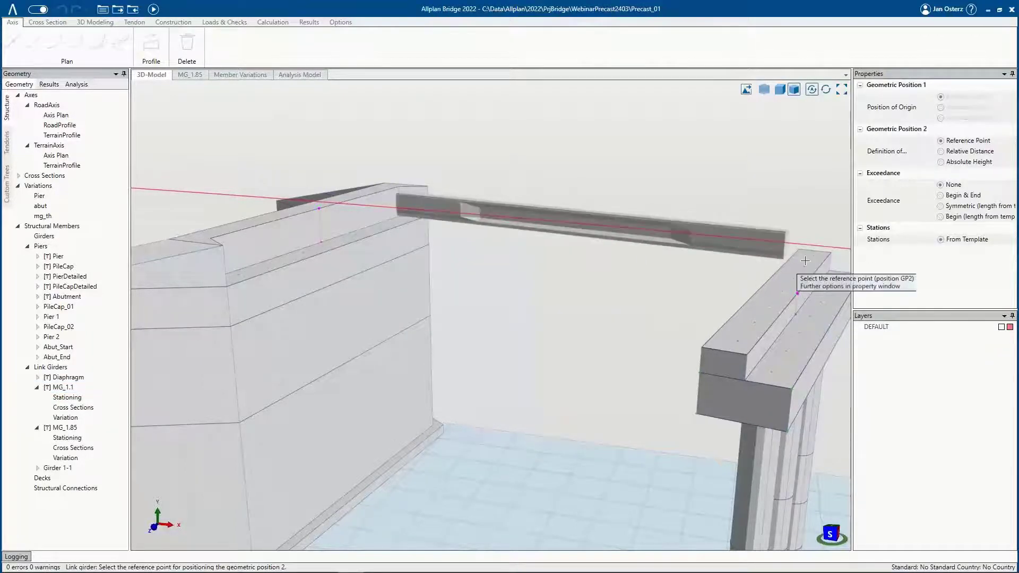
{"action": "left_click", "coordinate": [814, 255]}
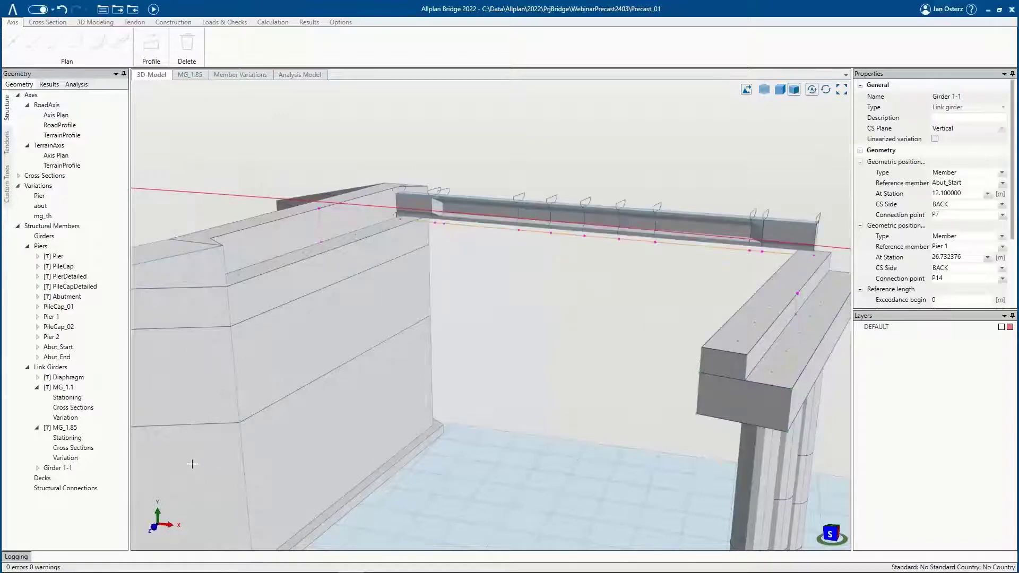
- Start a multiple copy of Girder 1-1 with prefix "Girder 1-", postfix 1, postfix step 1 and the variation included
{"action": "left_click", "coordinate": [58, 468]}
{"action": "right_click", "coordinate": [80, 467]}
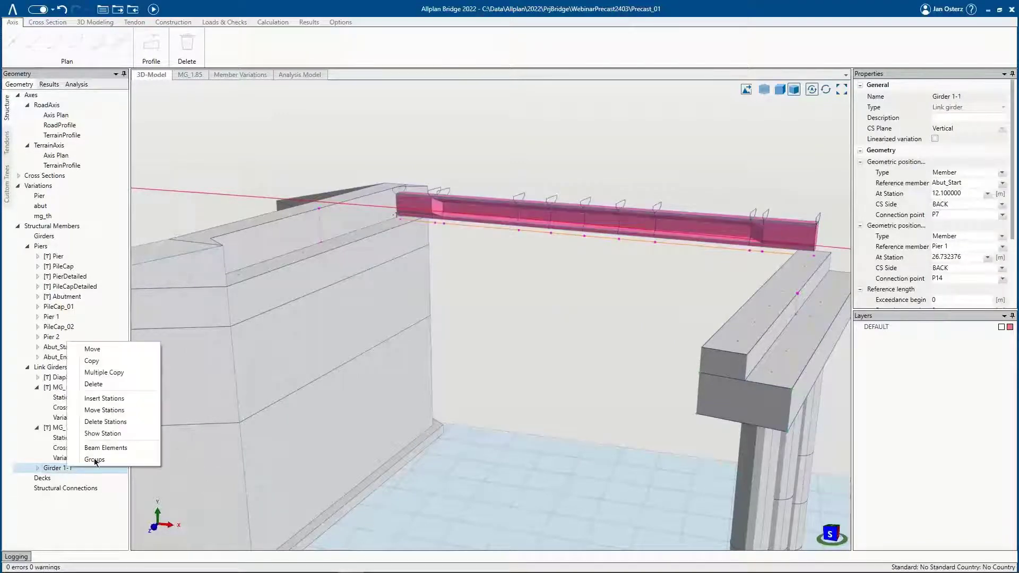
{"action": "left_click", "coordinate": [104, 372]}
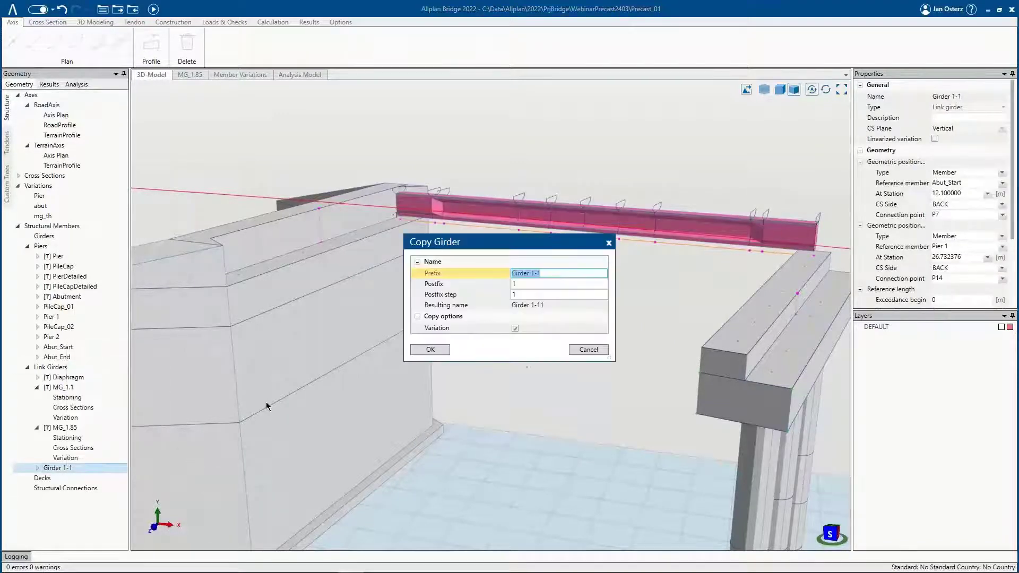
{"action": "left_click", "coordinate": [553, 275]}
{"action": "left_click", "coordinate": [527, 294]}
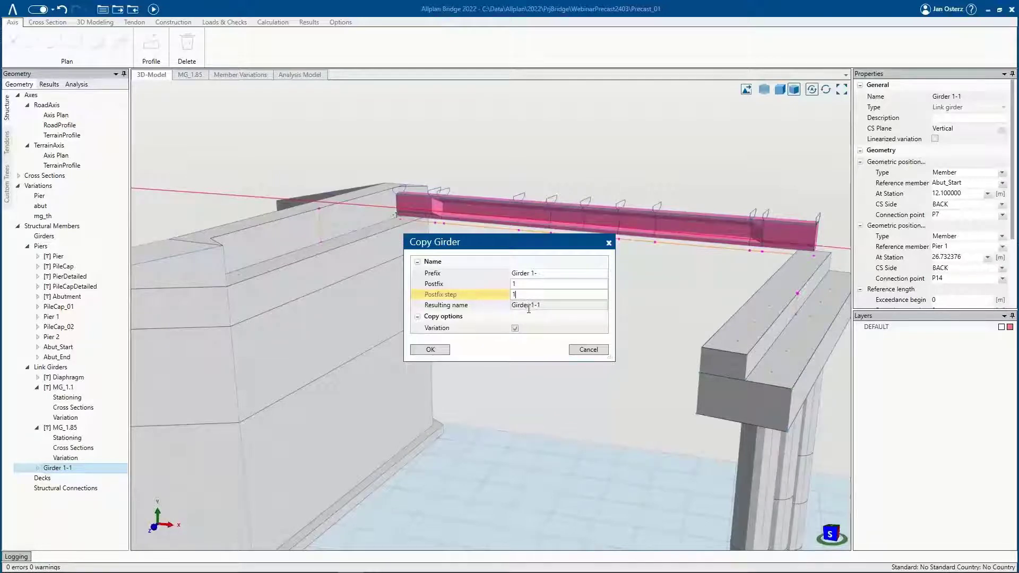
{"action": "left_click", "coordinate": [432, 349]}
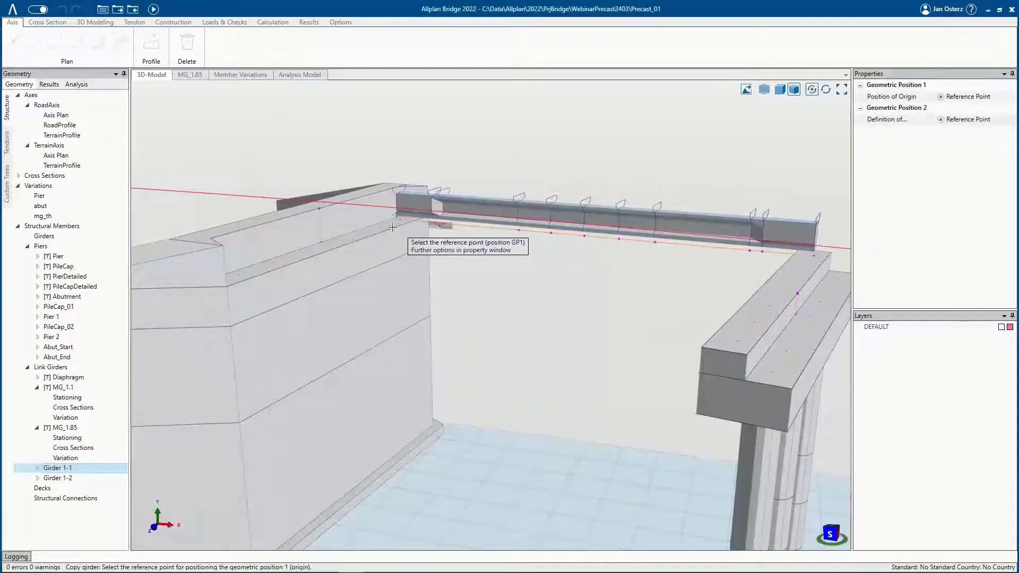
- Place six copies of Girder 1-1 side by side between the successive reference points on Abut_Start and Pier 1, and end the copying
{"action": "left_click", "coordinate": [377, 221]}
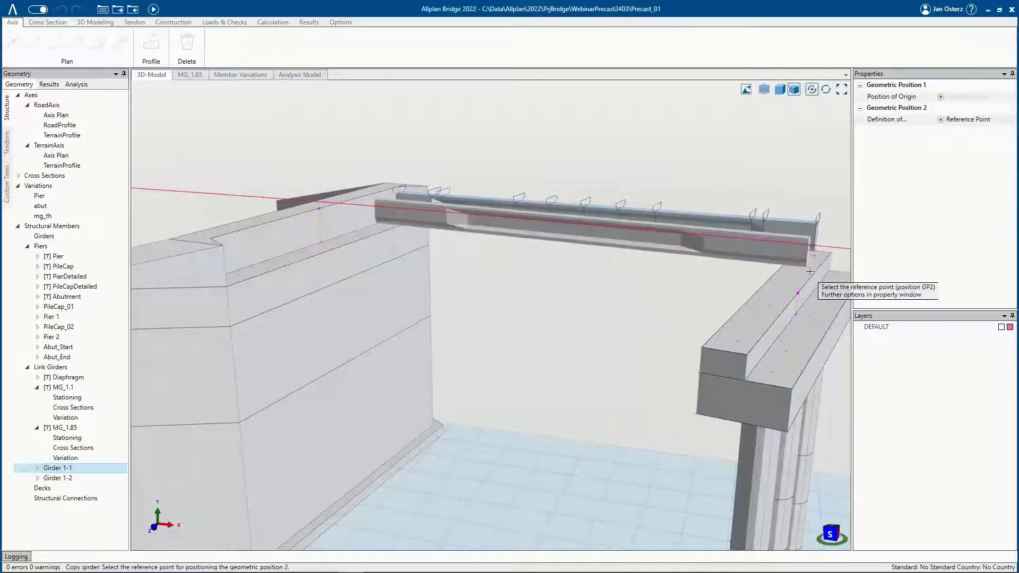
{"action": "left_click", "coordinate": [792, 267]}
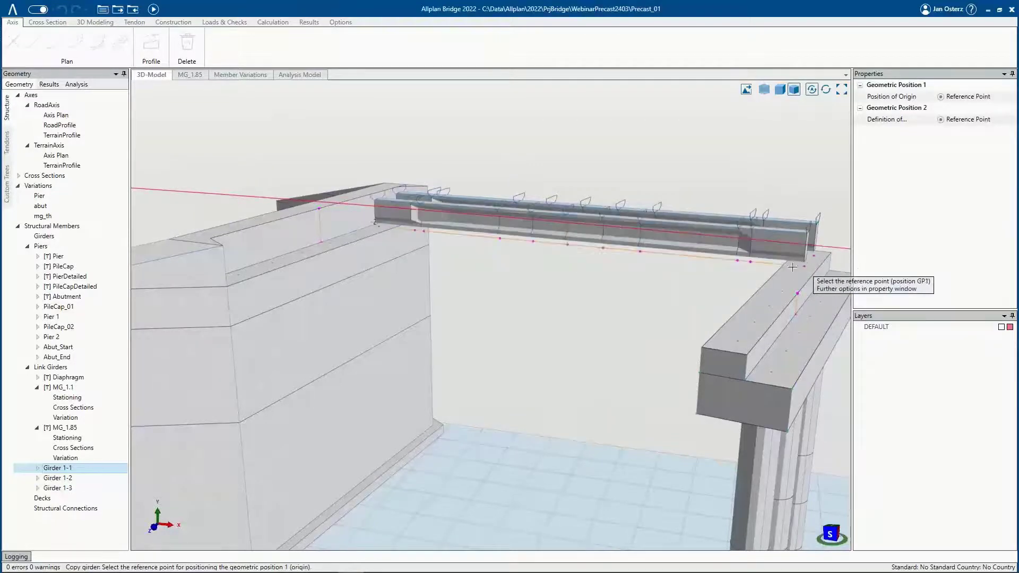
{"action": "left_click", "coordinate": [364, 236]}
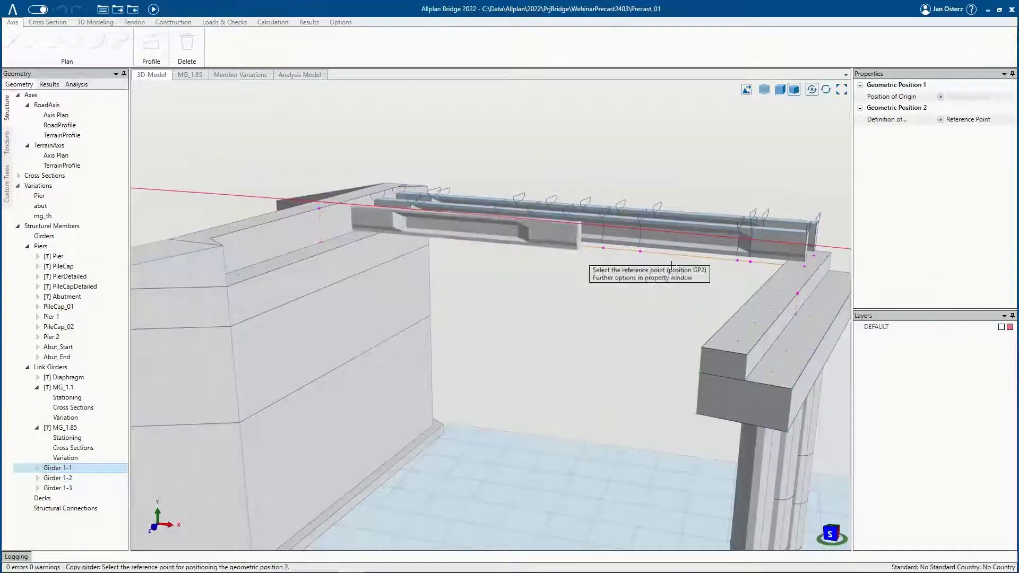
{"action": "left_click", "coordinate": [794, 277]}
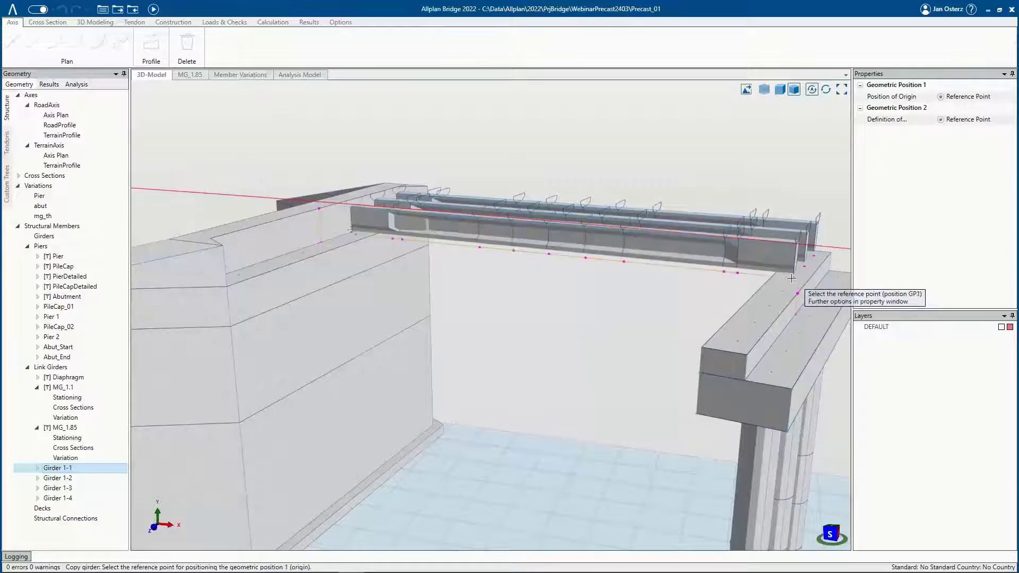
{"action": "left_click", "coordinate": [332, 242]}
{"action": "left_click", "coordinate": [755, 292]}
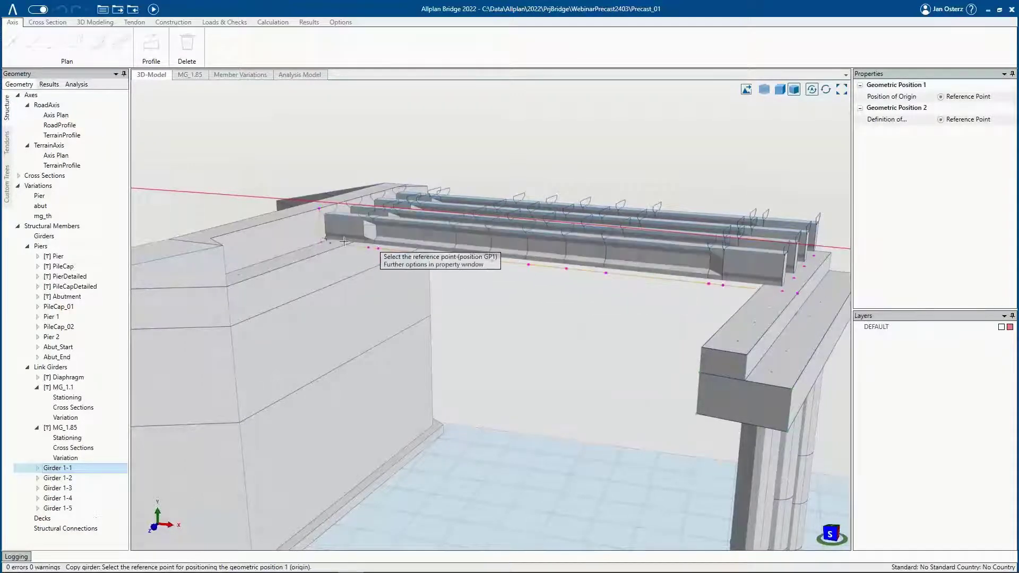
{"action": "left_click", "coordinate": [302, 250]}
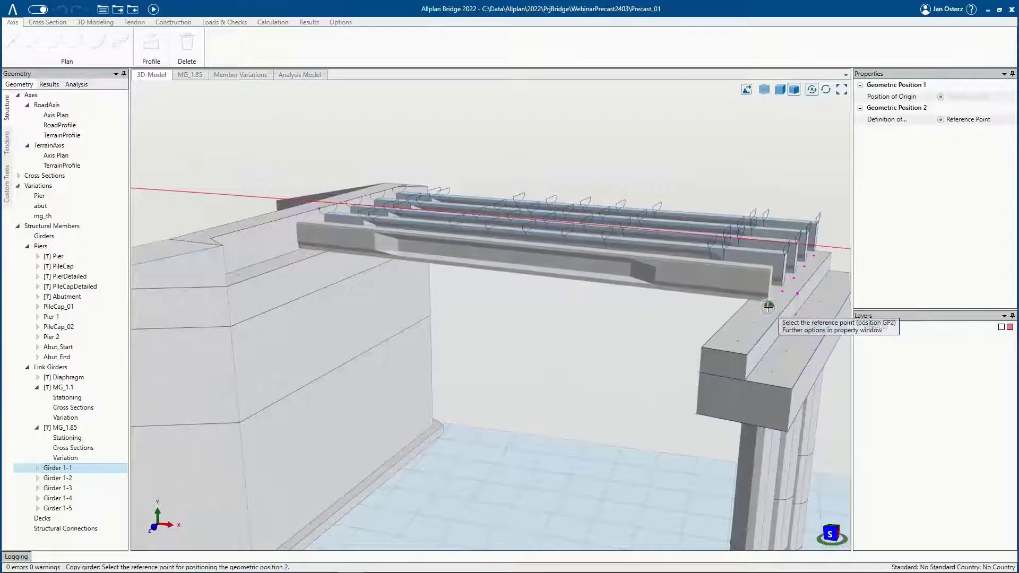
{"action": "left_click", "coordinate": [696, 292]}
{"action": "left_click", "coordinate": [268, 258]}
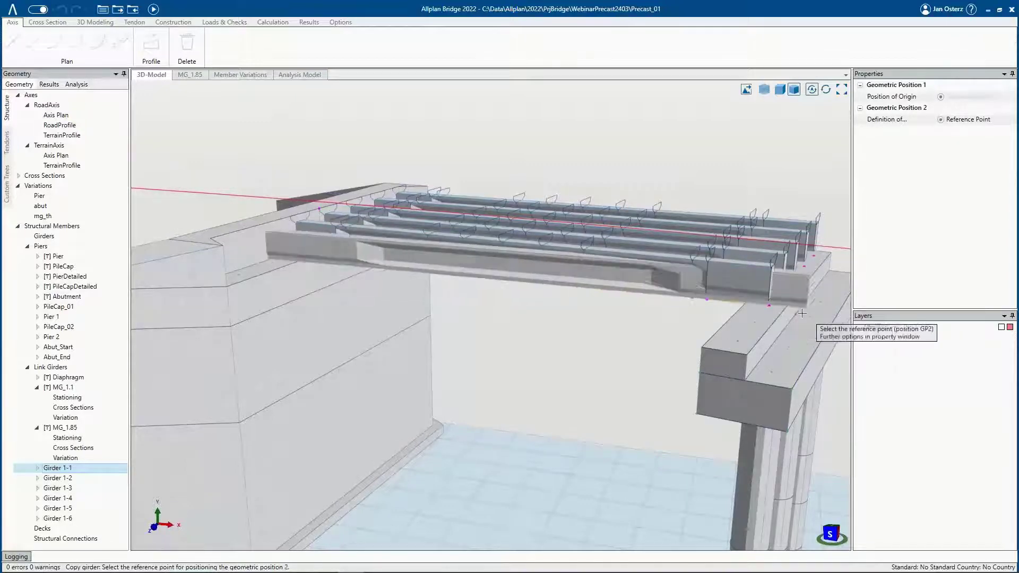
{"action": "left_click", "coordinate": [757, 323]}
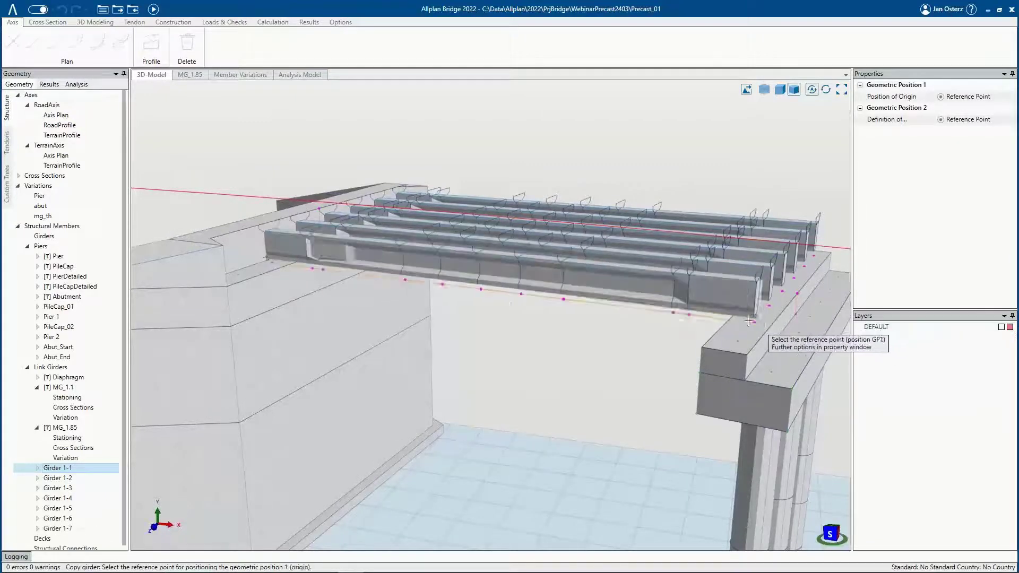
{"action": "left_click", "coordinate": [232, 264]}
{"action": "left_click", "coordinate": [740, 340]}
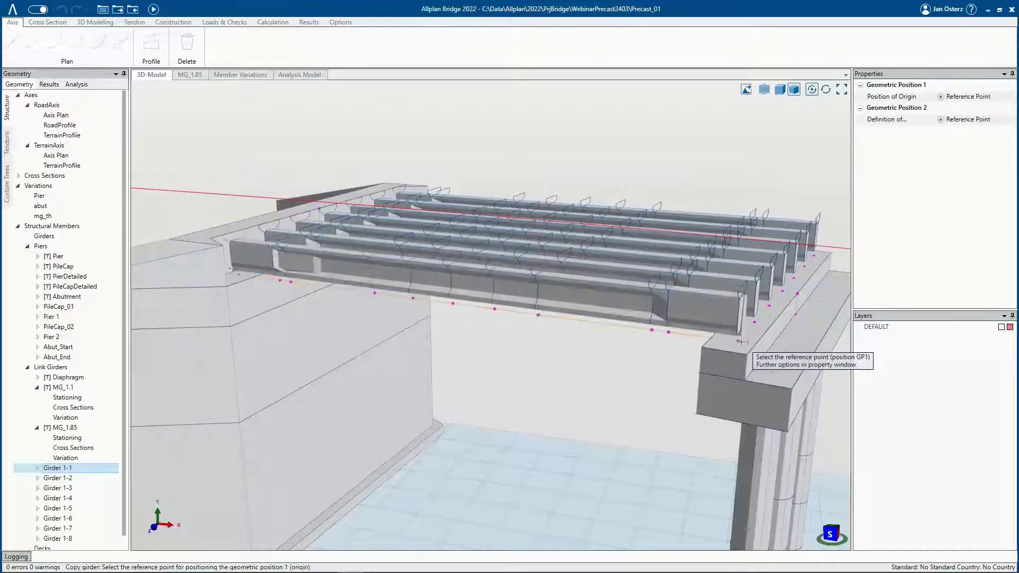
{"action": "scroll", "coordinate": [570, 340], "scroll_direction": "down", "scroll_amount": 5}
{"action": "key", "text": "Escape"}
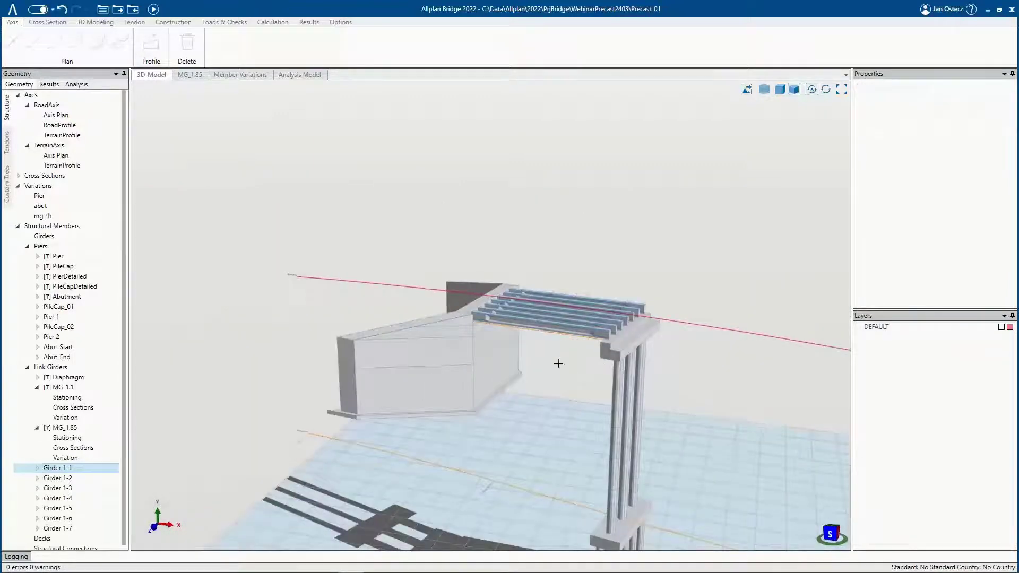
- Create link girder Girder 2-1 from the MG_1.85 template, spanning from connection point P7 on Pier 1 to P1 on Pier 2
{"action": "middle_click_drag", "start_coordinate": [682, 363], "coordinate": [491, 319]}
{"action": "scroll", "coordinate": [495, 336], "scroll_direction": "up", "scroll_amount": 3}
{"action": "scroll", "coordinate": [493, 300], "scroll_direction": "up", "scroll_amount": 2}
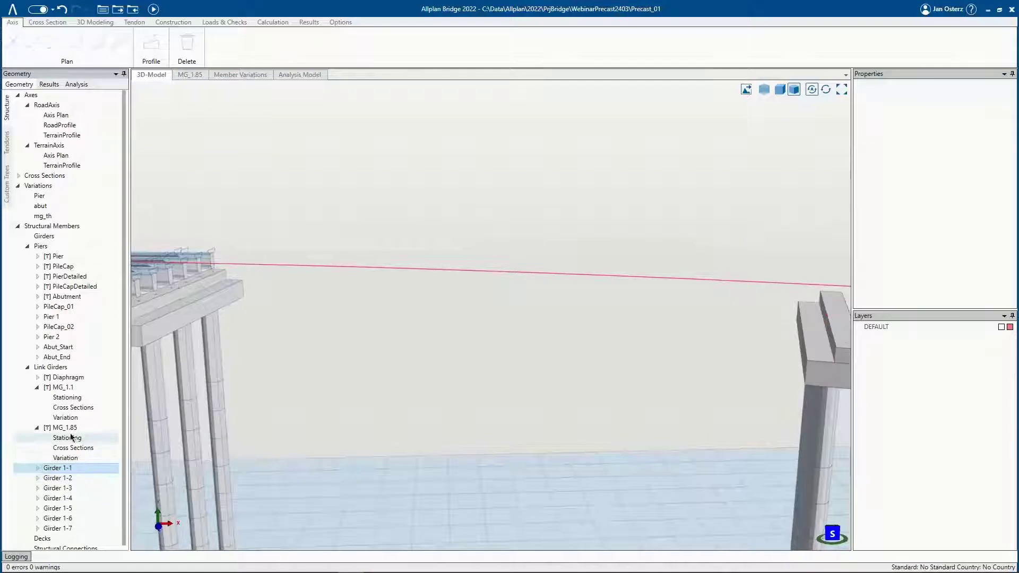
{"action": "left_click_drag", "start_coordinate": [64, 428], "coordinate": [370, 351]}
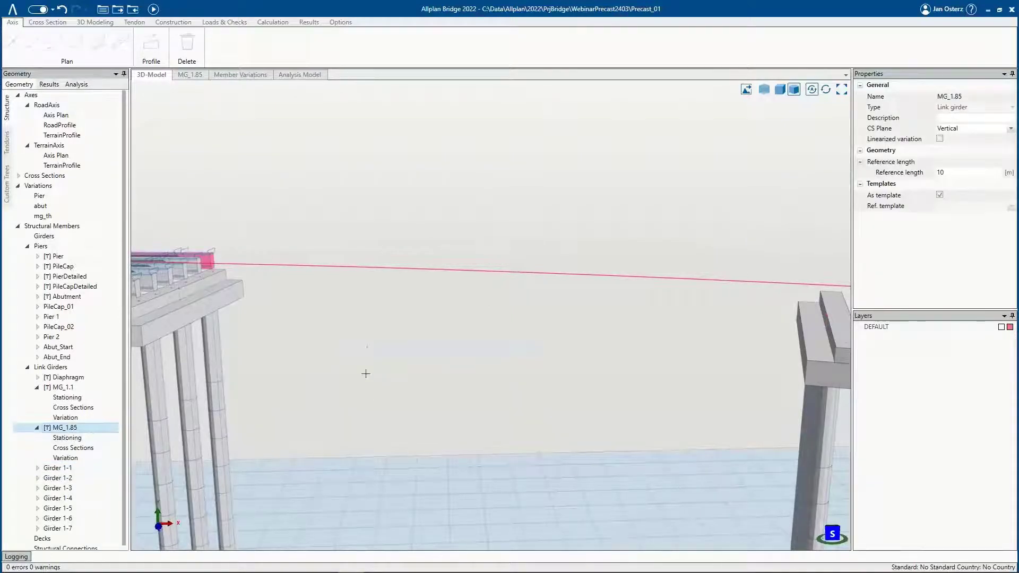
{"action": "left_click", "coordinate": [366, 374]}
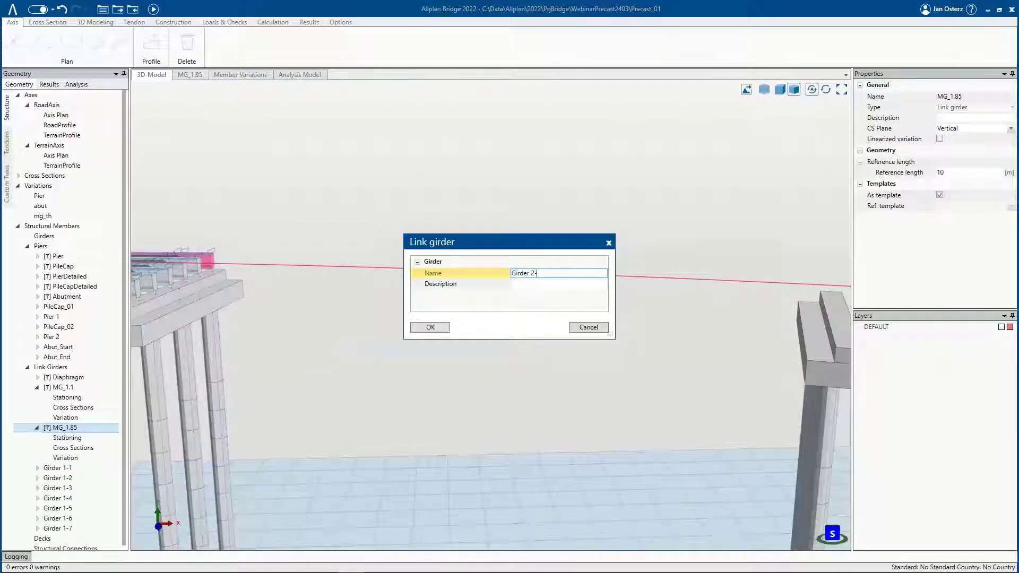
{"action": "left_click", "coordinate": [429, 328]}
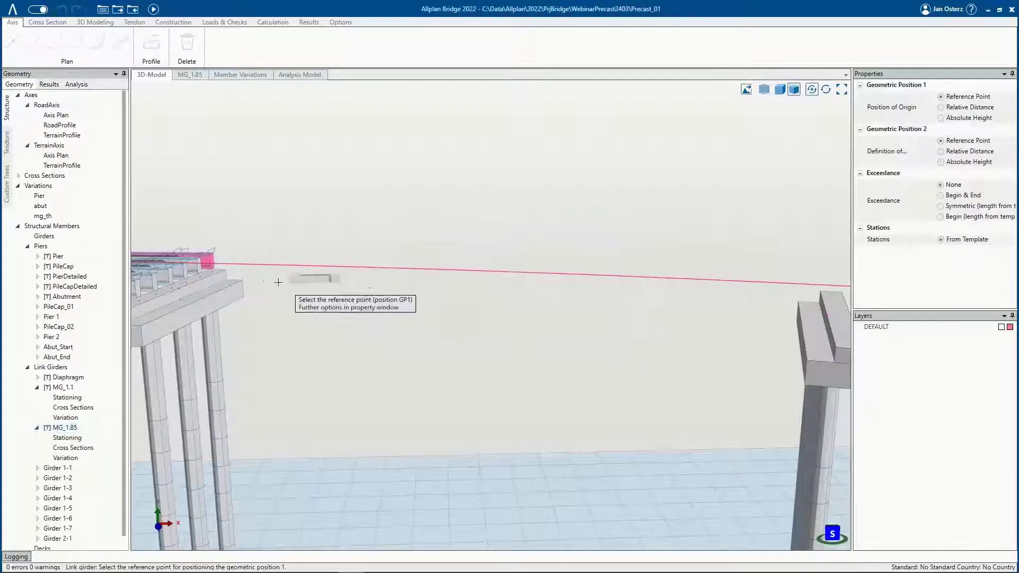
{"action": "left_click", "coordinate": [226, 280]}
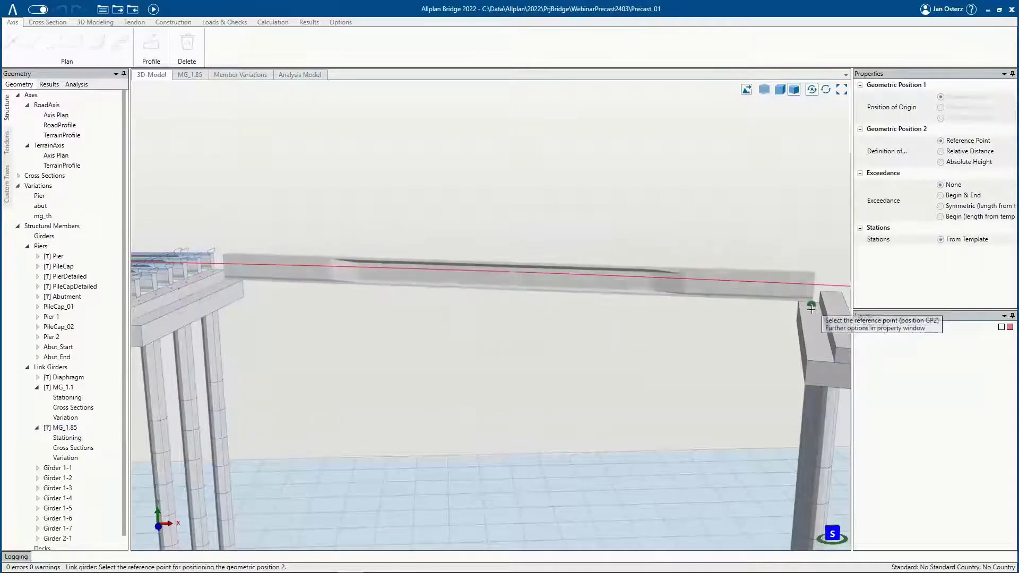
{"action": "left_click", "coordinate": [809, 304]}
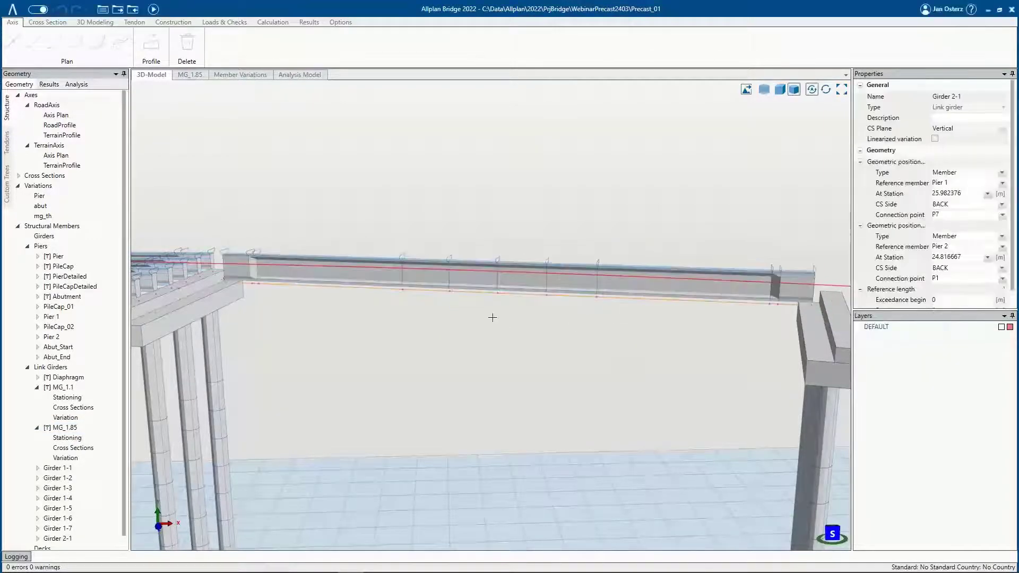
- Start a multiple copy of Girder 2-1 with prefix "Girder 2-", postfix 1, postfix step 1 and the variation included
{"action": "scroll", "coordinate": [465, 318], "scroll_direction": "down", "scroll_amount": 2}
{"action": "scroll", "coordinate": [463, 314], "scroll_direction": "up", "scroll_amount": 1}
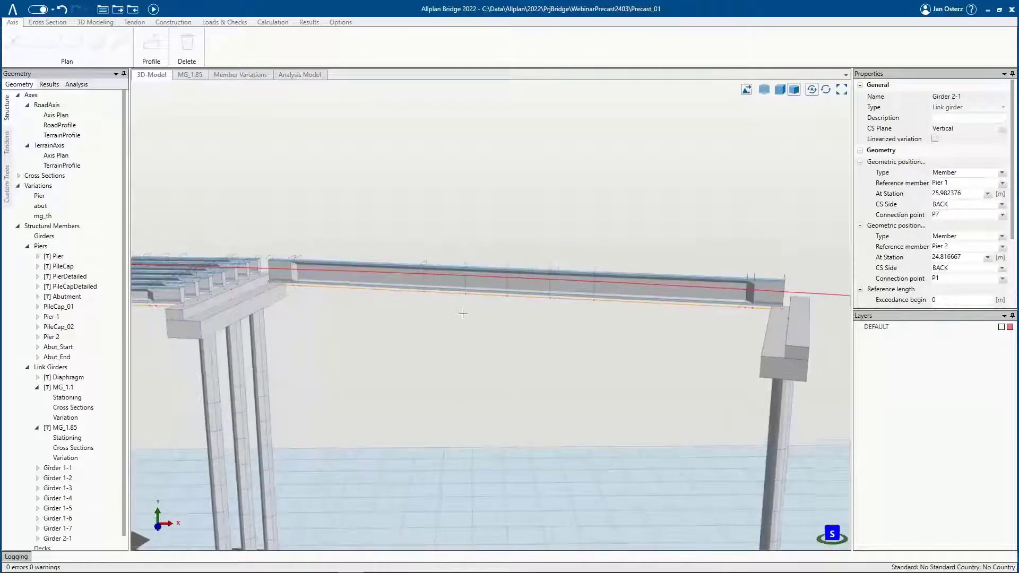
{"action": "scroll", "coordinate": [75, 505], "scroll_direction": "down", "scroll_amount": 1}
{"action": "left_click", "coordinate": [63, 524]}
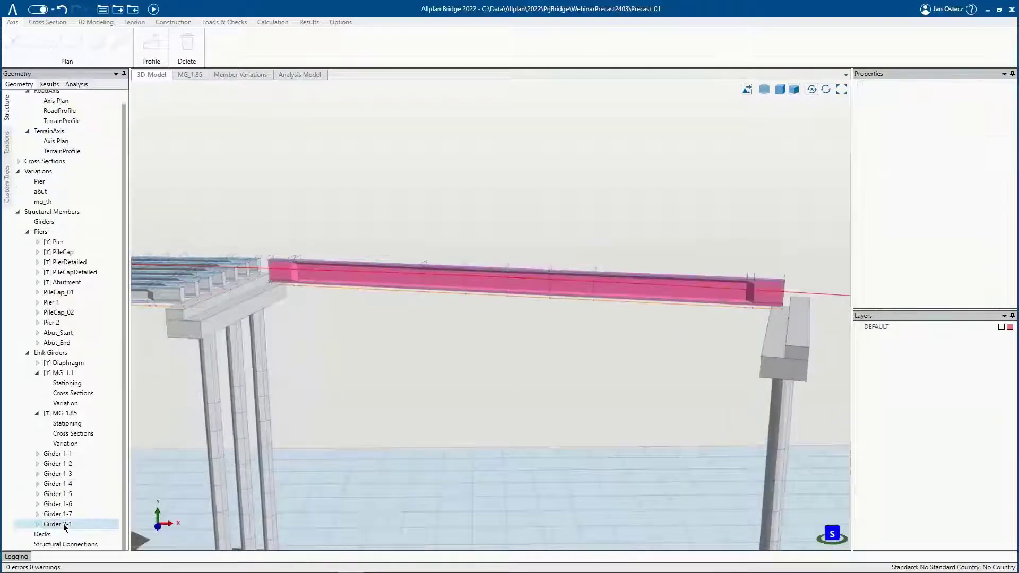
{"action": "right_click", "coordinate": [63, 524]}
{"action": "left_click", "coordinate": [97, 427]}
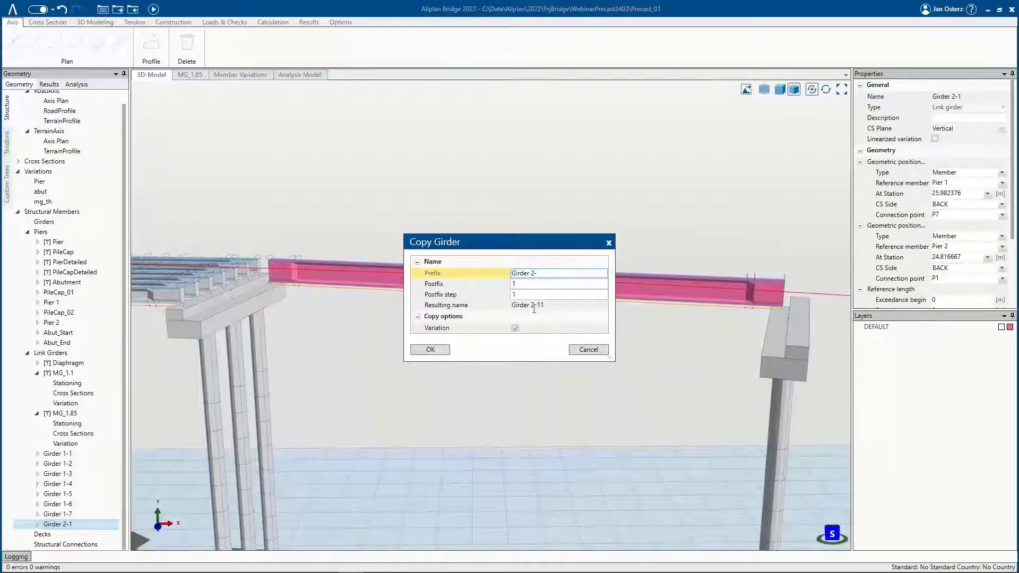
{"action": "left_click", "coordinate": [431, 349]}
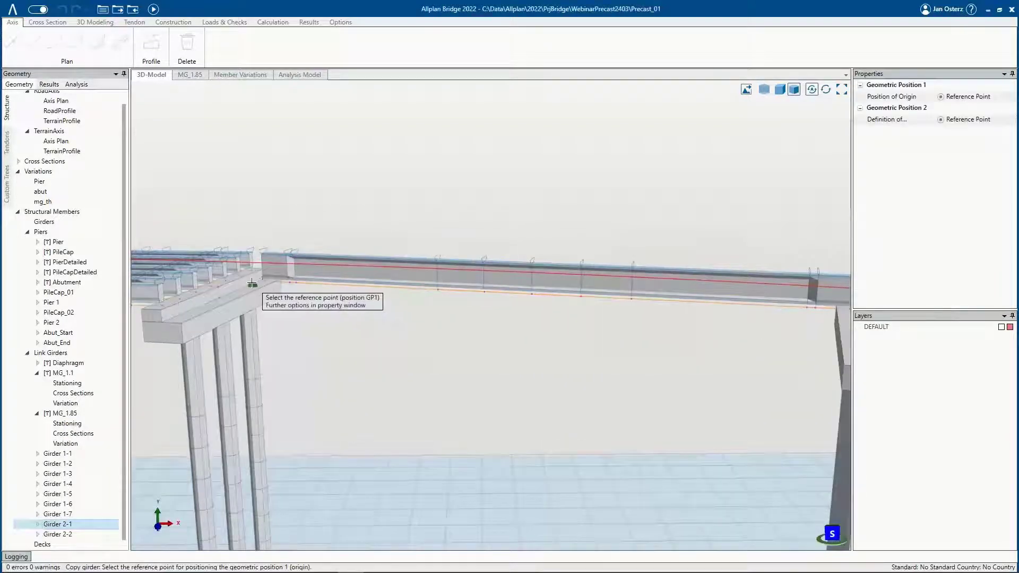
- Place the first copy of Girder 2-1 beside the original, starting from the adjacent reference point on Pier 1 towards Pier 2
{"action": "scroll", "coordinate": [298, 311], "scroll_direction": "up", "scroll_amount": 1}
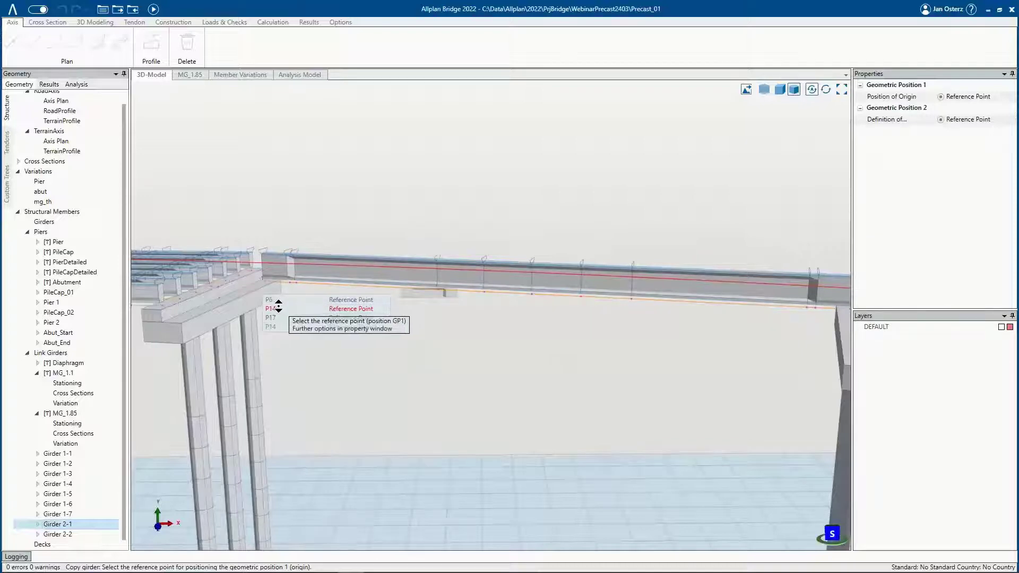
{"action": "left_click", "coordinate": [274, 307]}
{"action": "middle_click_drag", "start_coordinate": [767, 322], "coordinate": [713, 323]}
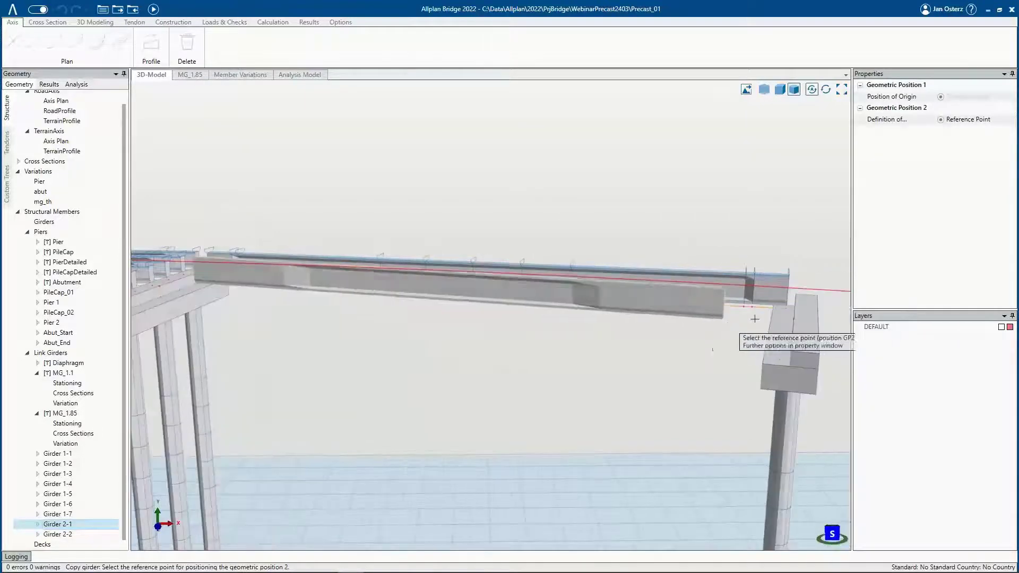
- Place the Girder 2-3 and 2-4 copies between their reference points on Pier 1 and Pier 2
{"action": "left_click", "coordinate": [788, 315]}
{"action": "scroll", "coordinate": [441, 323], "scroll_direction": "down", "scroll_amount": 2}
{"action": "mouse_move", "coordinate": [415, 321]}
{"action": "middle_mouse_down"}
{"action": "mouse_move", "coordinate": [571, 325]}
{"action": "mouse_move", "coordinate": [413, 328]}
{"action": "middle_mouse_up"}
{"action": "scroll", "coordinate": [578, 317], "scroll_direction": "up", "scroll_amount": 1}
{"action": "left_click", "coordinate": [292, 328]}
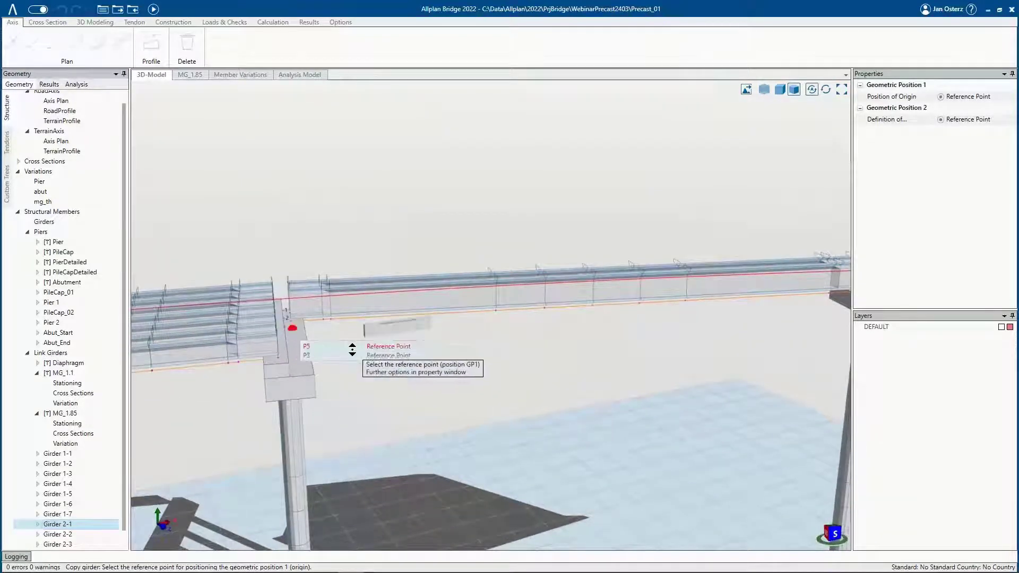
{"action": "middle_click_drag", "start_coordinate": [346, 347], "coordinate": [779, 295]}
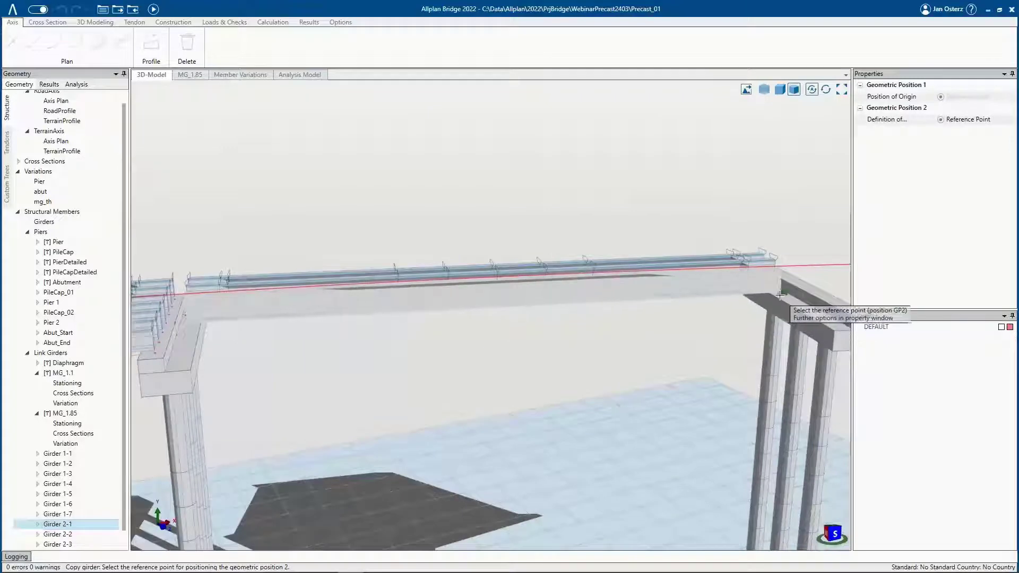
{"action": "left_click", "coordinate": [751, 310]}
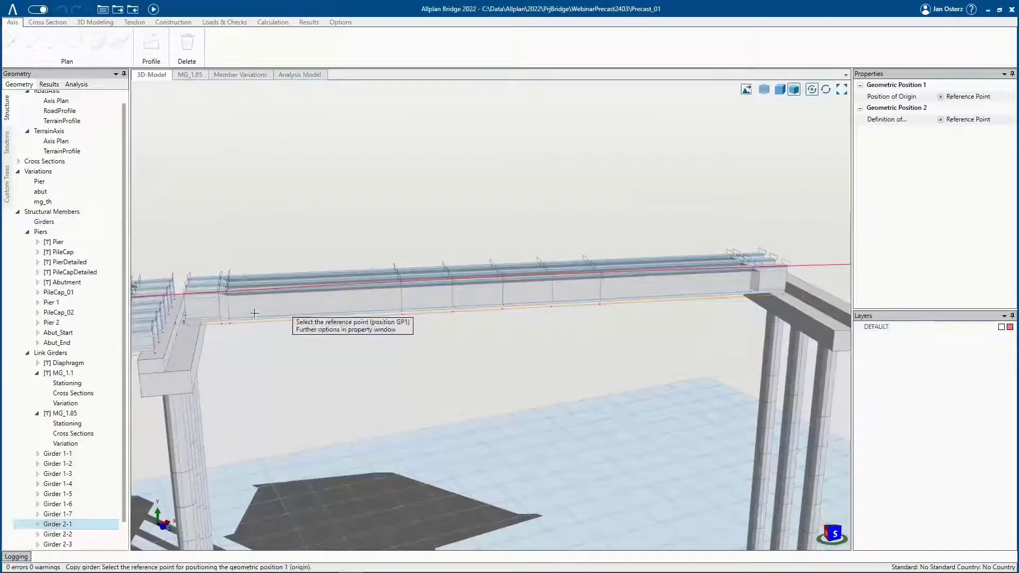
- Place the three remaining middle-span girder copies, 2-5 to 2-7, on the reference points of both piers and end copying
{"action": "left_click", "coordinate": [275, 328]}
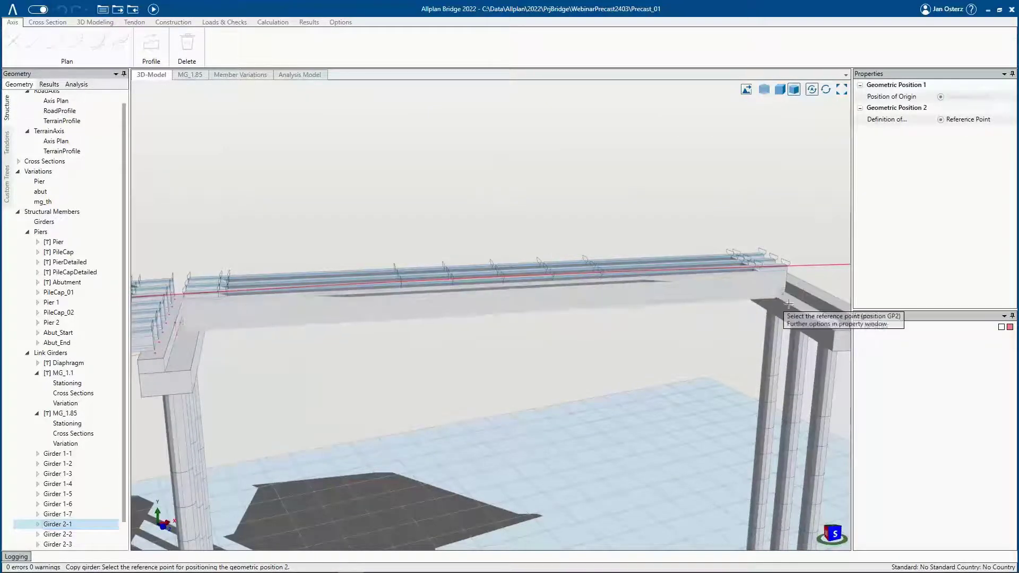
{"action": "left_click", "coordinate": [796, 301]}
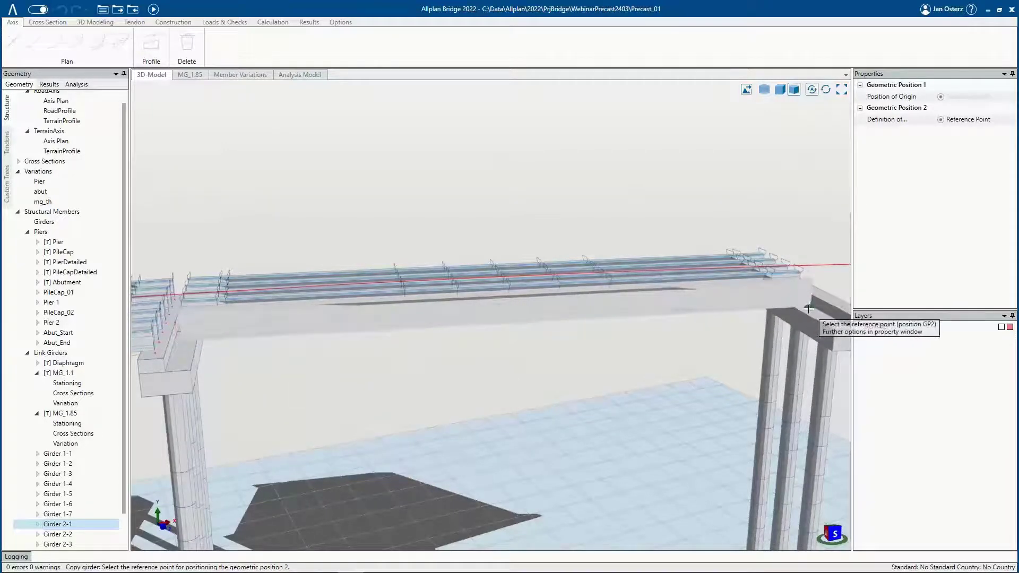
{"action": "left_click", "coordinate": [807, 303]}
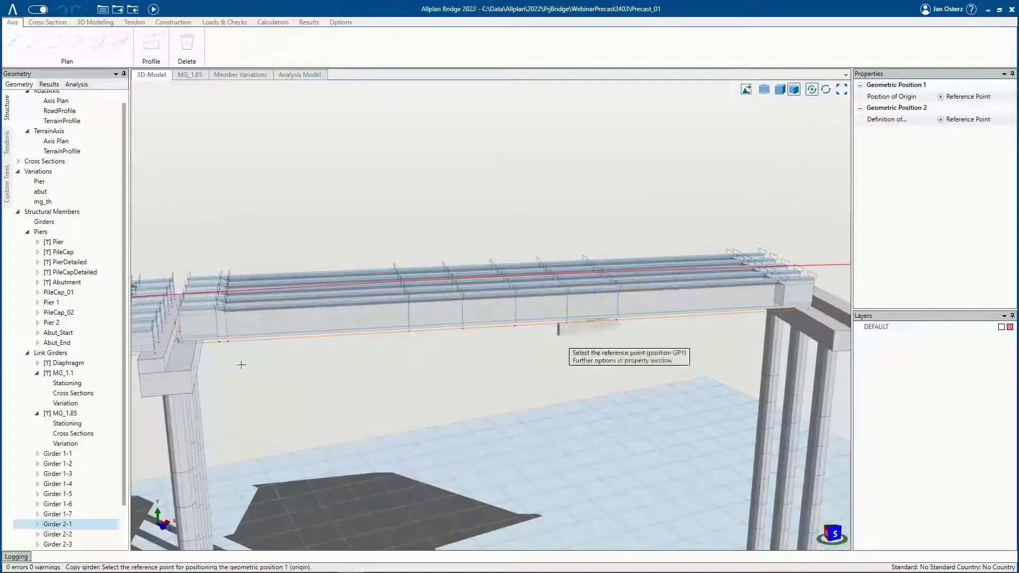
{"action": "left_click", "coordinate": [809, 306]}
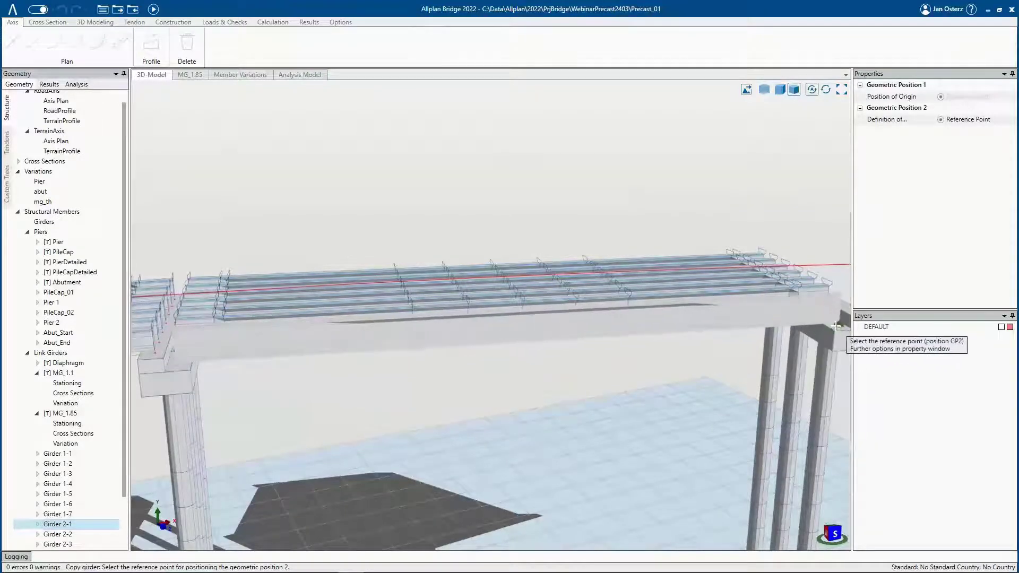
{"action": "left_click", "coordinate": [837, 324]}
{"action": "scroll", "coordinate": [524, 357], "scroll_direction": "down", "scroll_amount": 5}
{"action": "key", "text": "Escape"}
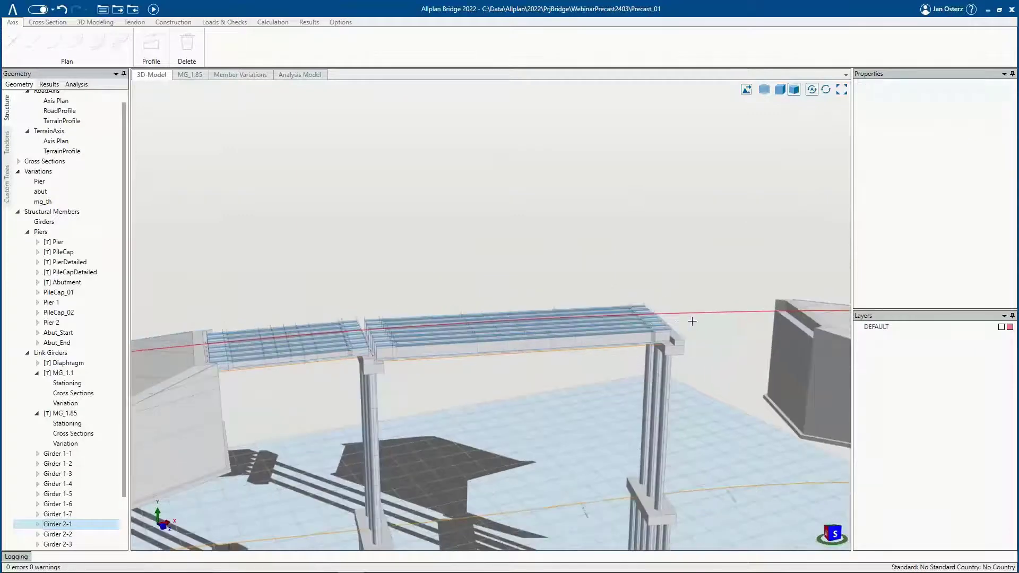
- Start a multiple copy of Girder 1-7 for the end span, with prefix "Girder 3-", postfix 1 and postfix step 1
{"action": "middle_click_drag", "start_coordinate": [692, 321], "coordinate": [596, 337]}
{"action": "scroll", "coordinate": [596, 337], "scroll_direction": "up", "scroll_amount": 2}
{"action": "middle_click_drag", "start_coordinate": [614, 390], "coordinate": [577, 384]}
{"action": "scroll", "coordinate": [68, 483], "scroll_direction": "down", "scroll_amount": 1}
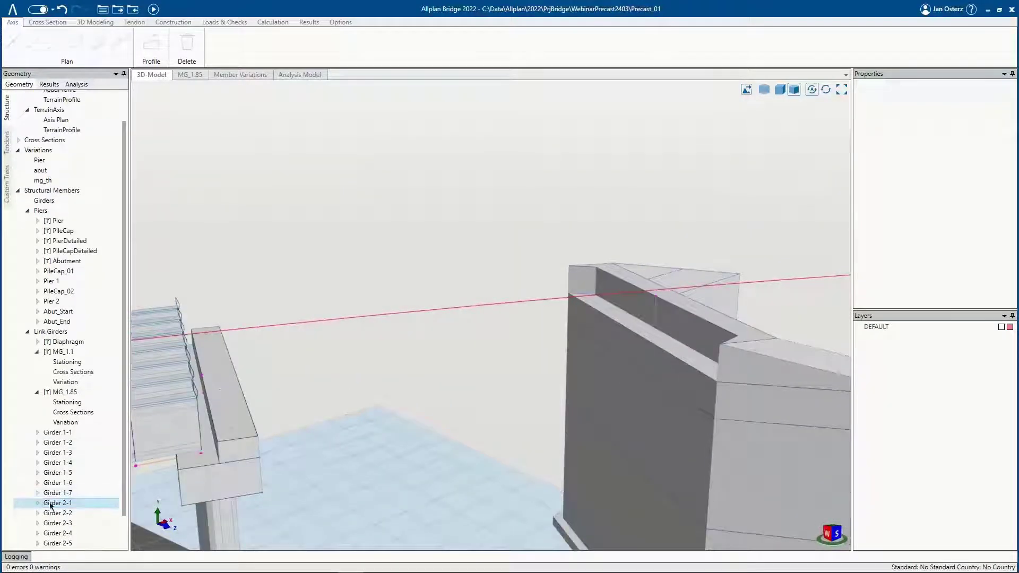
{"action": "left_click", "coordinate": [59, 494]}
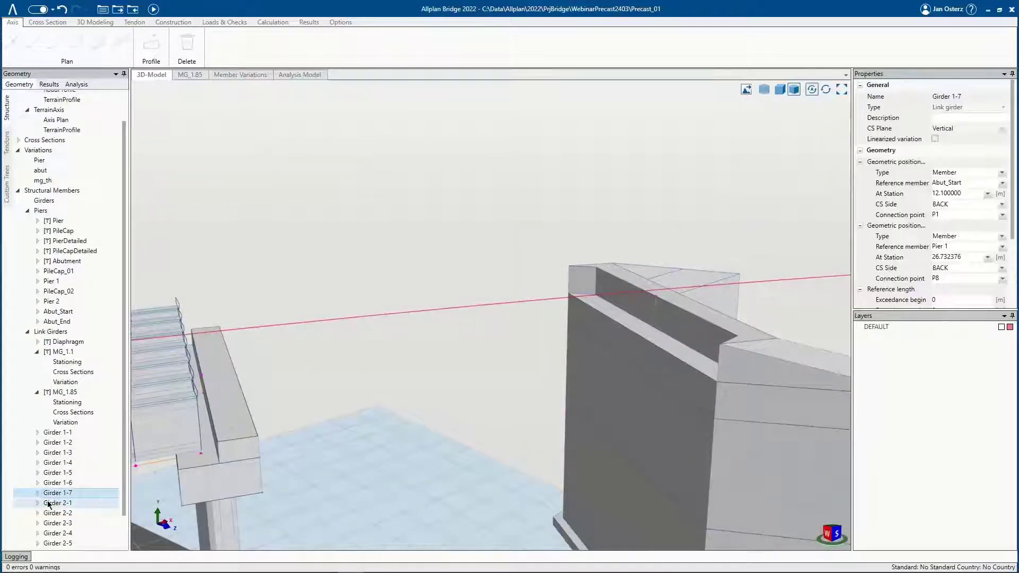
{"action": "right_click", "coordinate": [58, 495]}
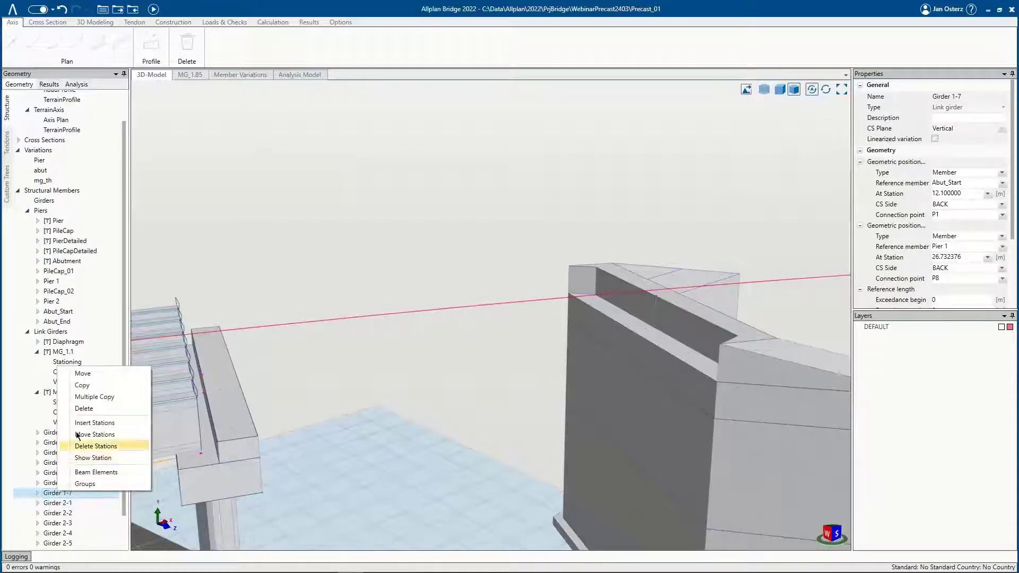
{"action": "left_click", "coordinate": [94, 396]}
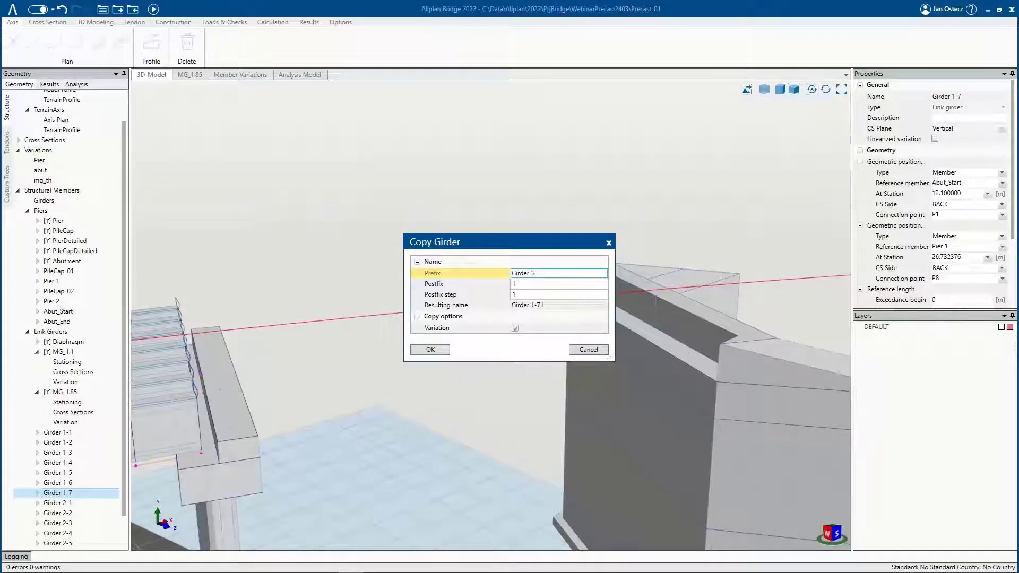
{"action": "left_click", "coordinate": [411, 352]}
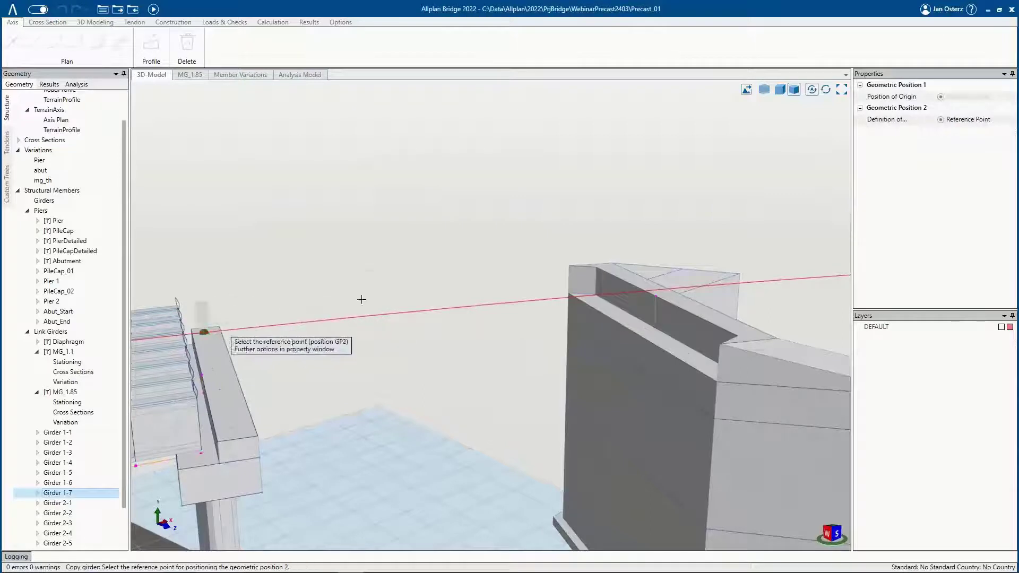
- Place the first four end-span girder copies, 3-1 to 3-4, between reference points on Pier 2 and the end abutment
{"action": "left_click", "coordinate": [588, 298]}
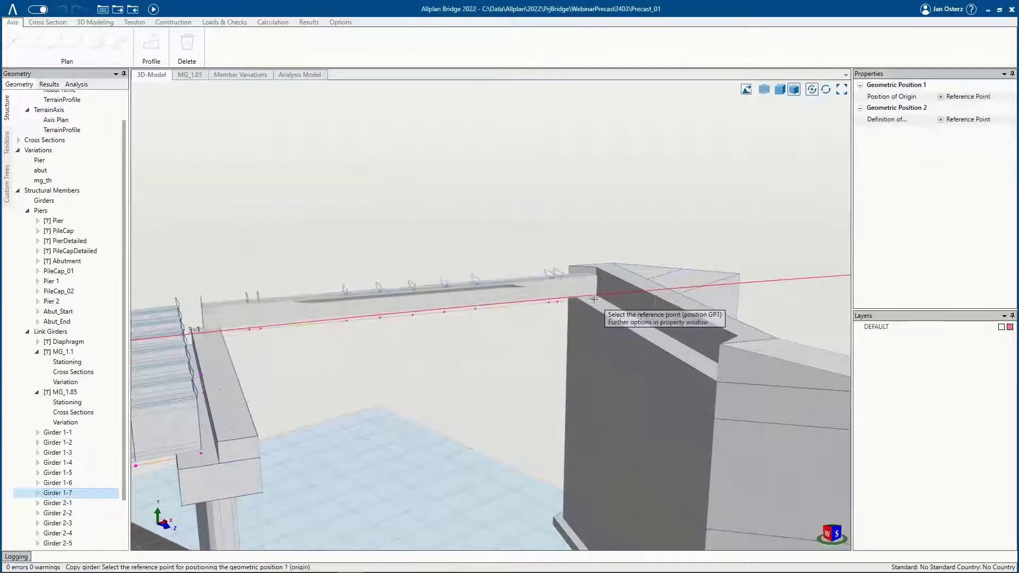
{"action": "left_click", "coordinate": [208, 343]}
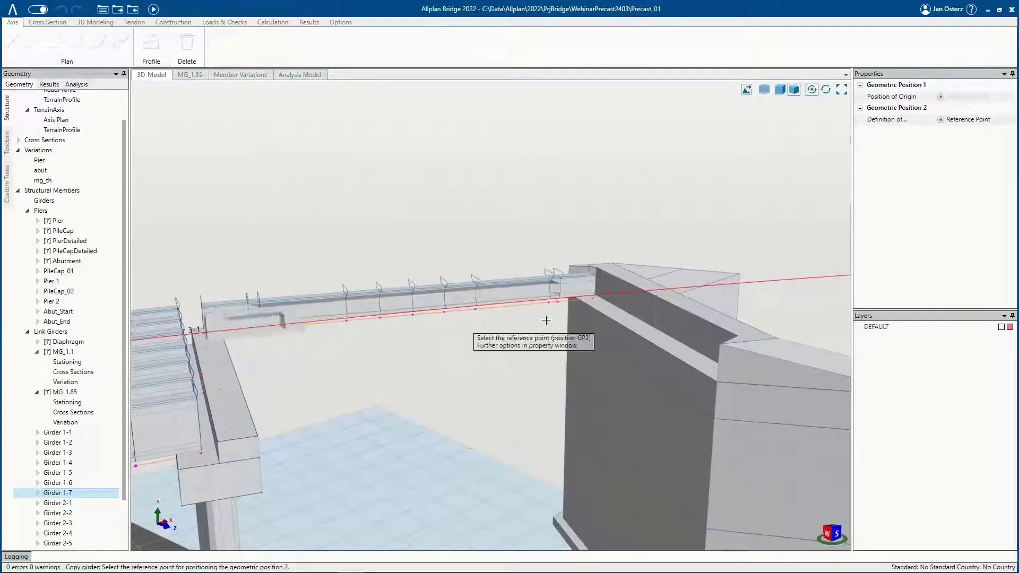
{"action": "left_click", "coordinate": [609, 307]}
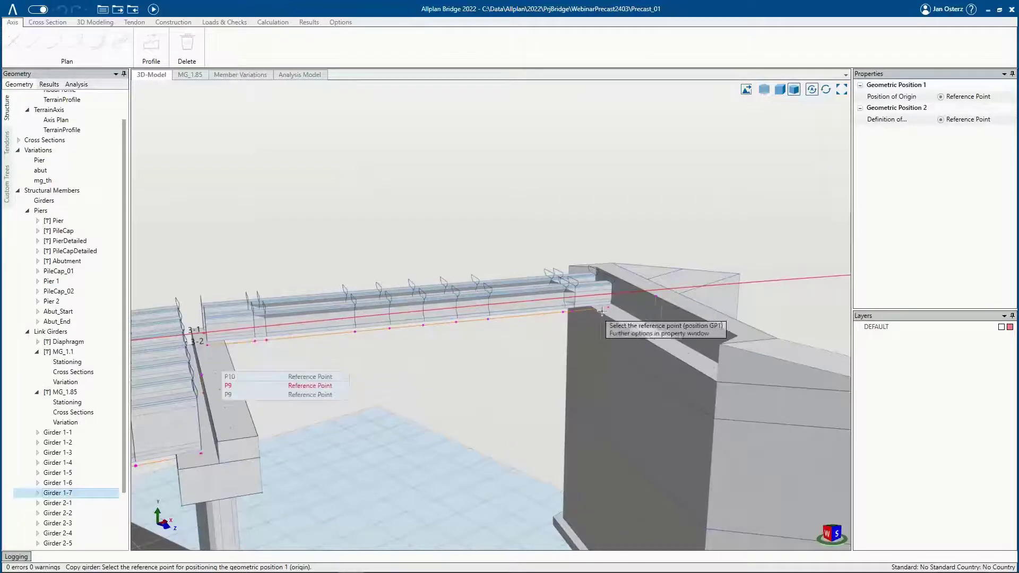
{"action": "left_click", "coordinate": [209, 344]}
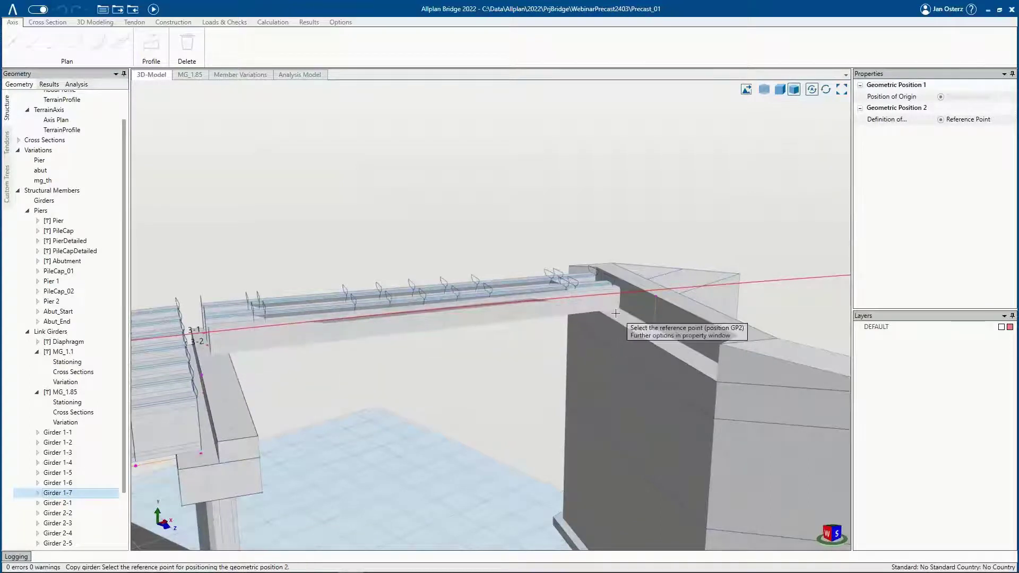
{"action": "left_click", "coordinate": [624, 318]}
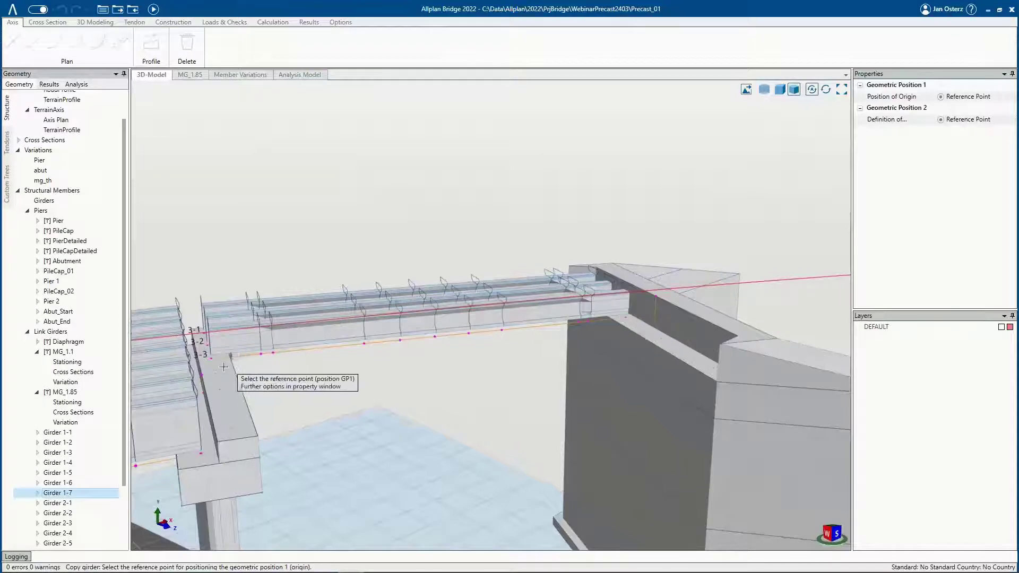
{"action": "left_click", "coordinate": [239, 399]}
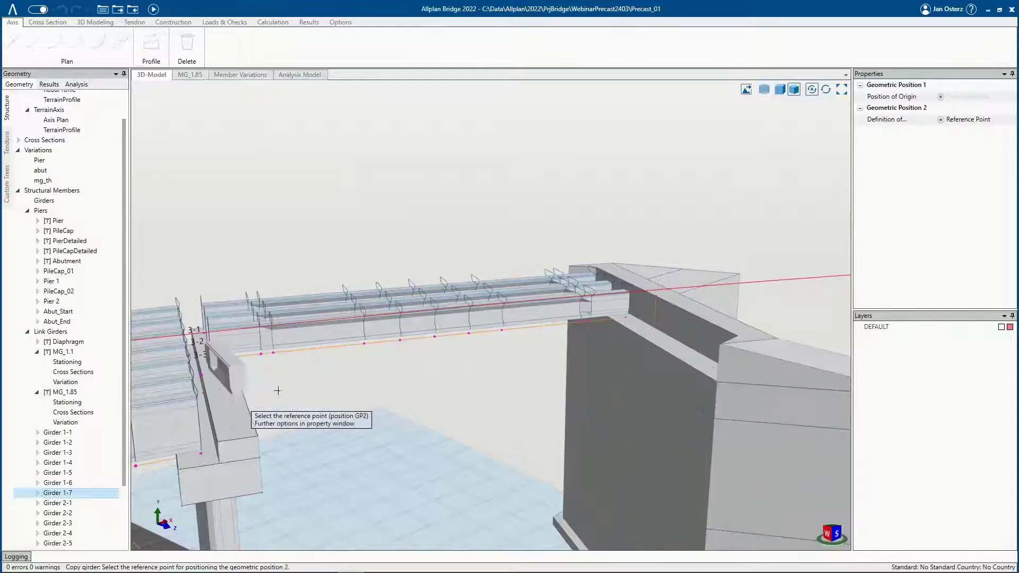
{"action": "left_click", "coordinate": [643, 325]}
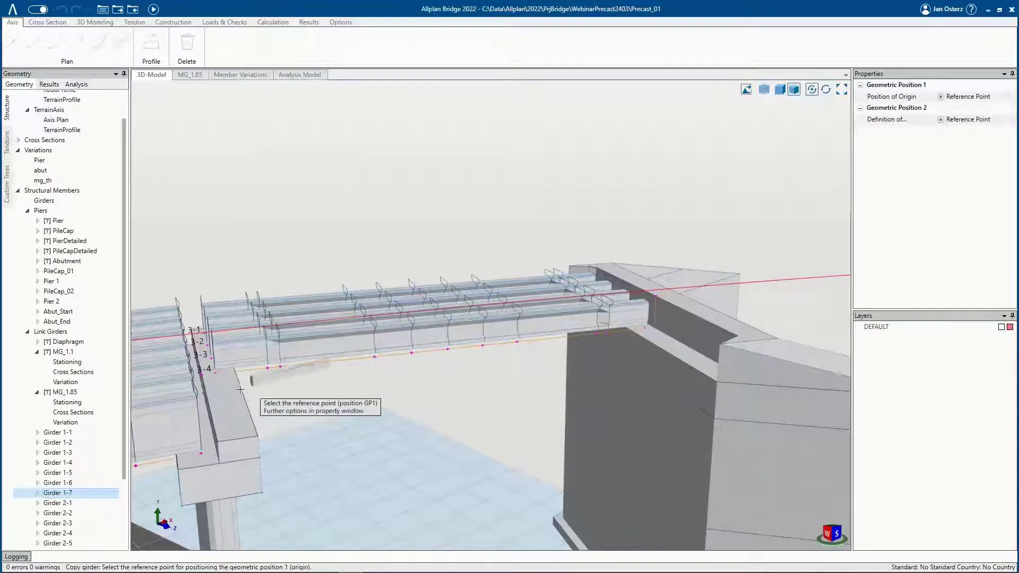
- Place girder copies 3-5 to 3-7 on the remaining reference points of Pier 2 and the end abutment, and finish copying
{"action": "scroll", "coordinate": [274, 419], "scroll_direction": "up", "scroll_amount": 1}
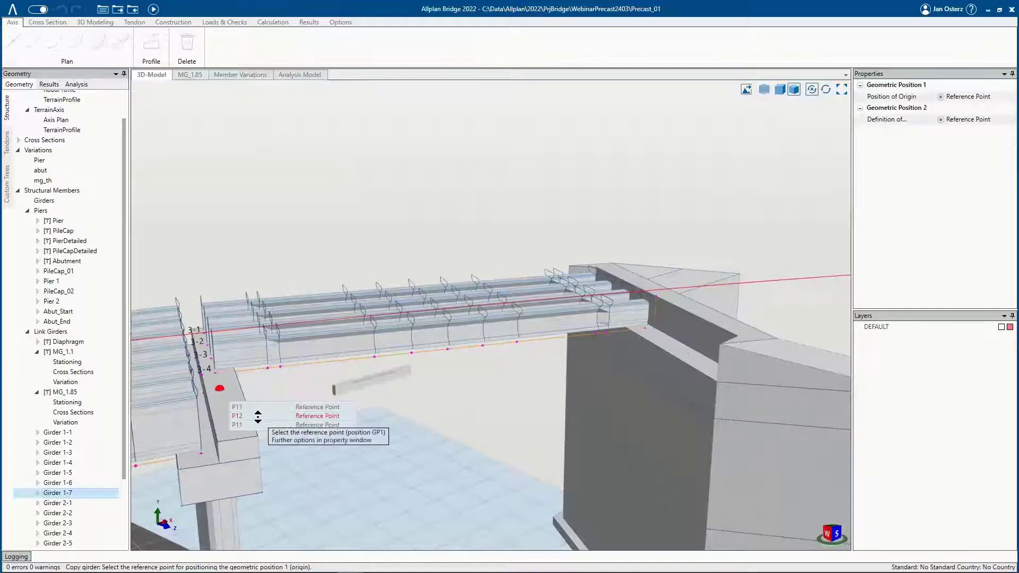
{"action": "left_click", "coordinate": [258, 417]}
{"action": "left_click", "coordinate": [665, 340]}
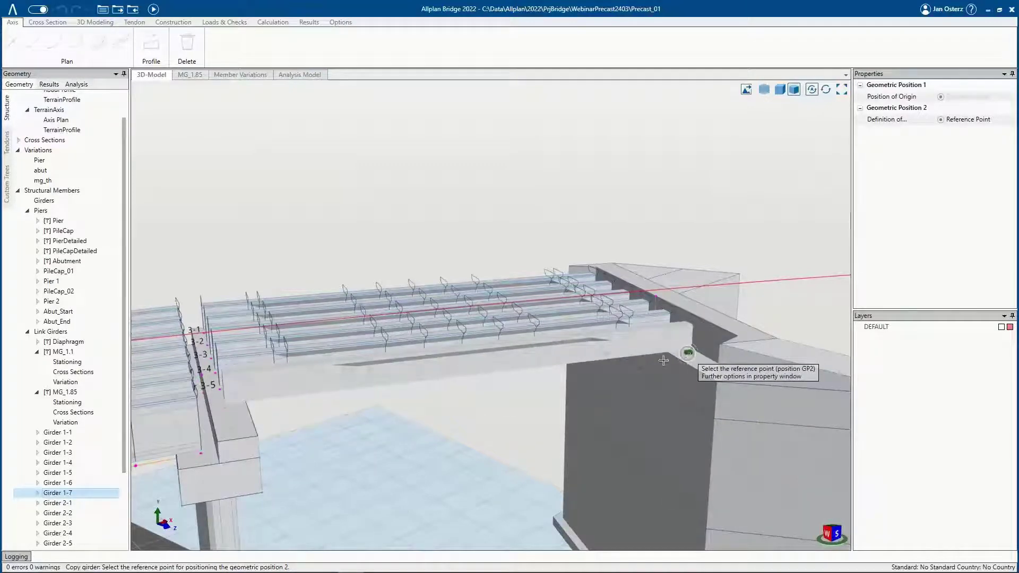
{"action": "left_click", "coordinate": [663, 360]}
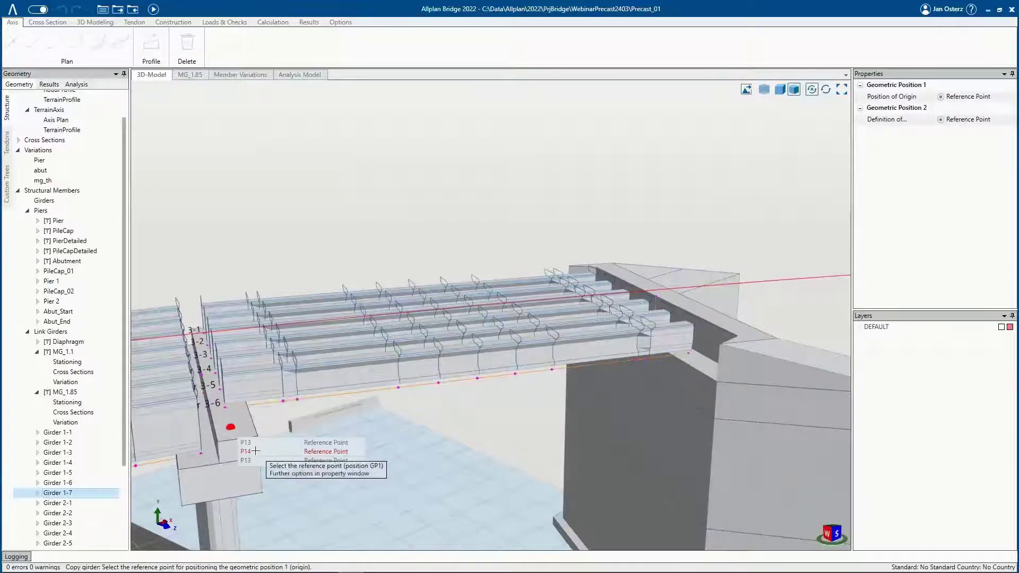
{"action": "left_click", "coordinate": [227, 425]}
{"action": "left_click", "coordinate": [713, 365]}
{"action": "scroll", "coordinate": [531, 345], "scroll_direction": "down", "scroll_amount": 5}
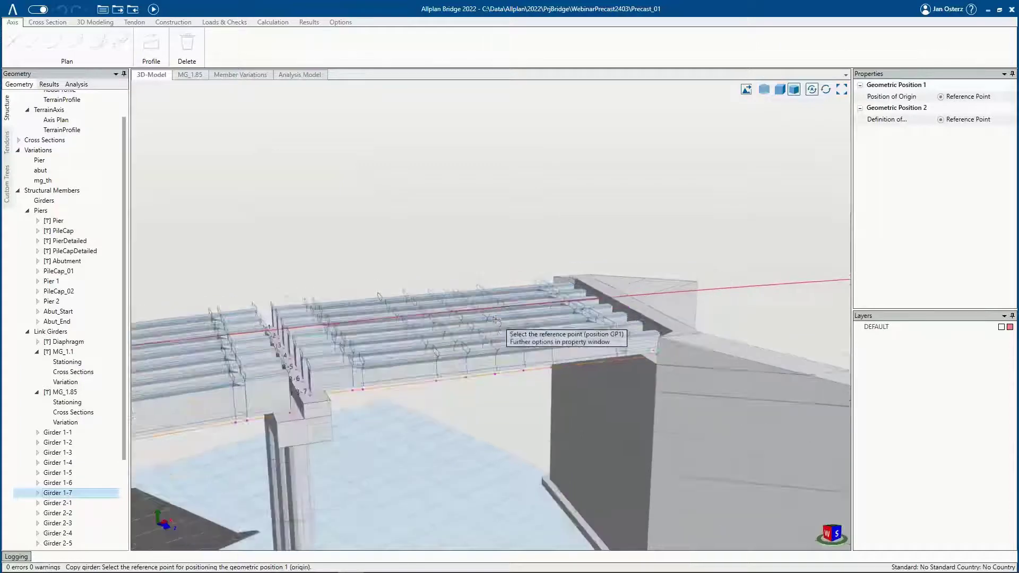
{"action": "scroll", "coordinate": [413, 334], "scroll_direction": "down", "scroll_amount": 7}
{"action": "key", "text": "Escape"}
- Examine the girders across all three spans and open the Diaphragm template to view its cross sections along the reference line
{"action": "scroll", "coordinate": [359, 343], "scroll_direction": "up", "scroll_amount": 7}
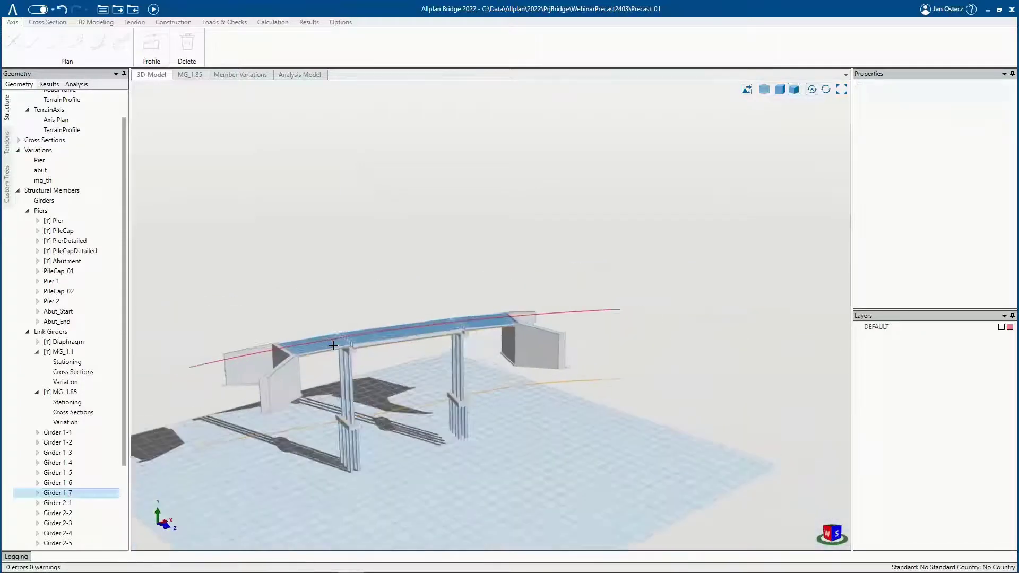
{"action": "scroll", "coordinate": [360, 343], "scroll_direction": "up", "scroll_amount": 5}
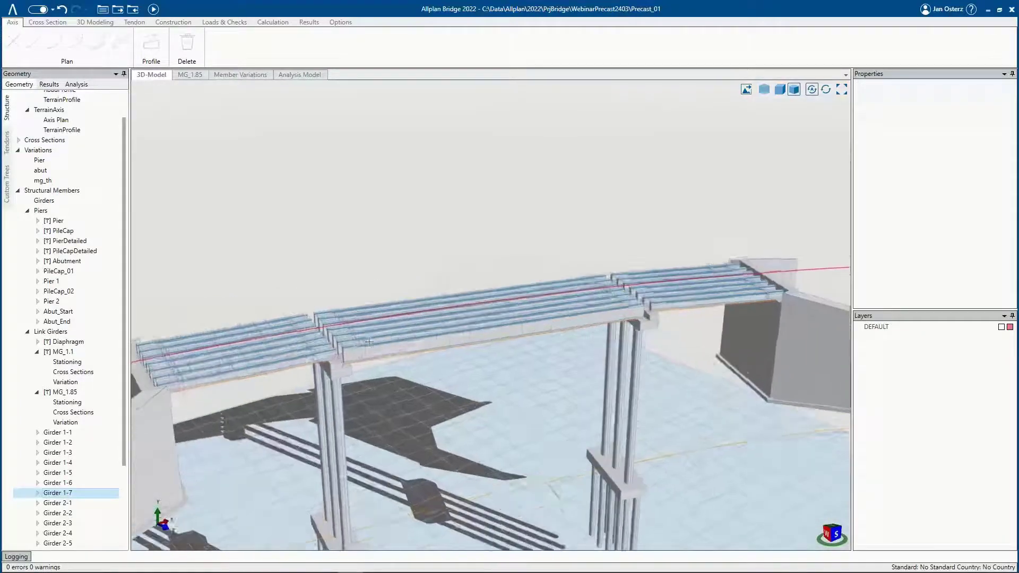
{"action": "middle_click_drag", "start_coordinate": [366, 340], "coordinate": [387, 393]}
{"action": "scroll", "coordinate": [451, 308], "scroll_direction": "up", "scroll_amount": 2}
{"action": "middle_click_drag", "start_coordinate": [474, 312], "coordinate": [565, 313]}
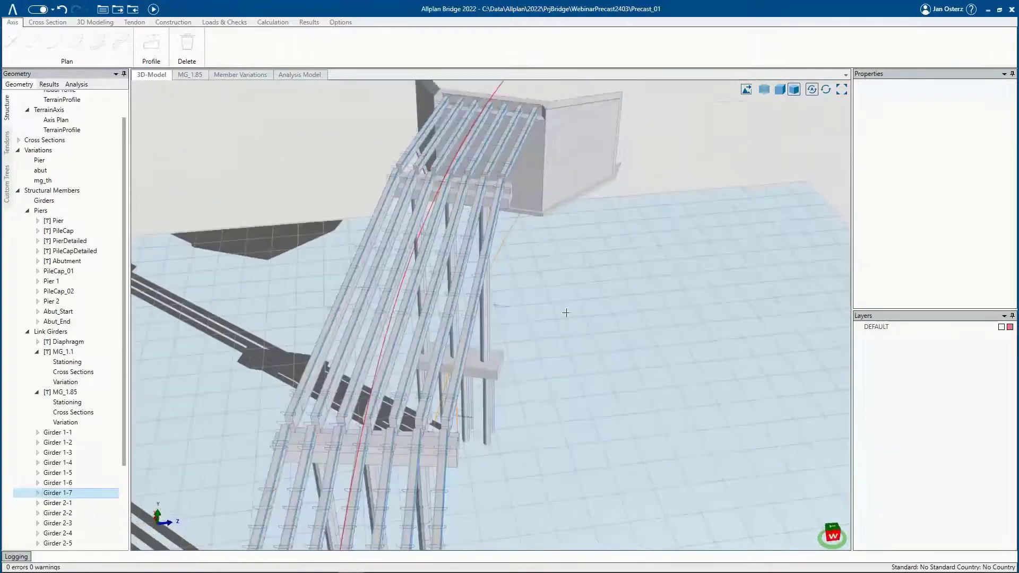
{"action": "middle_click_drag", "start_coordinate": [433, 299], "coordinate": [302, 368]}
{"action": "double_click", "coordinate": [66, 342]}
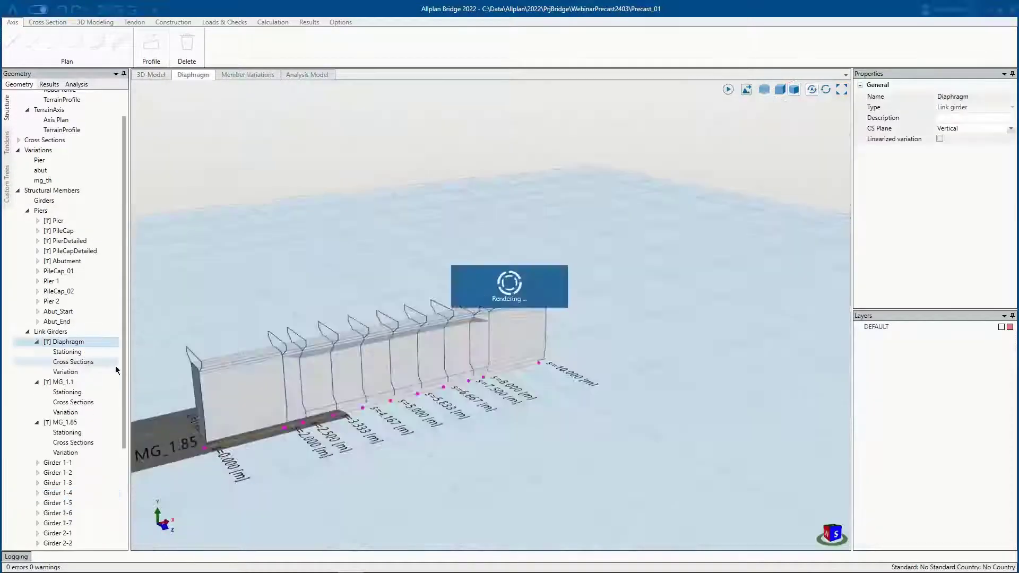
{"action": "middle_click_drag", "start_coordinate": [530, 303], "coordinate": [534, 342]}
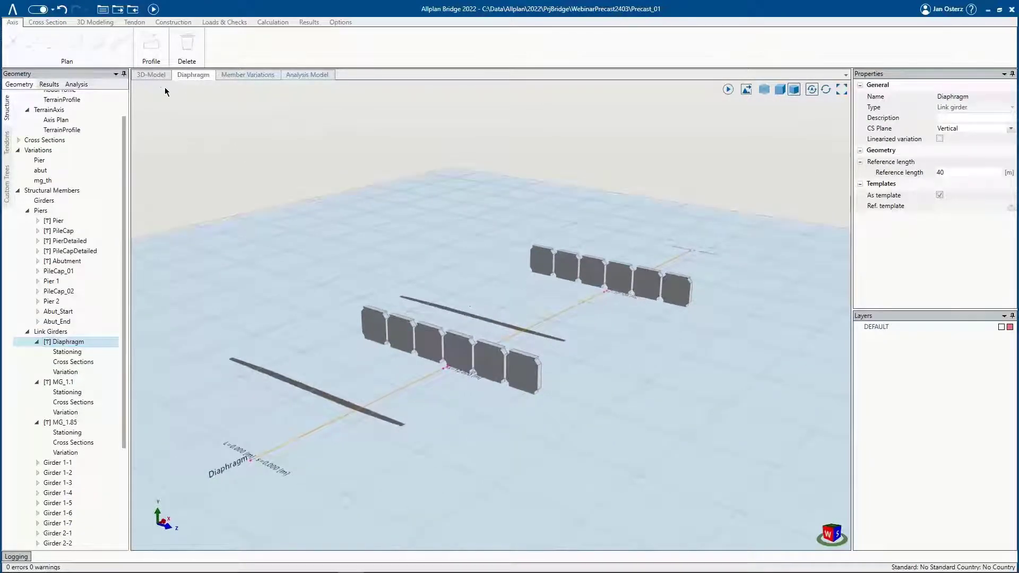
- Insert the Diaphragm template into the 3D model as a link girder from reference point P4 on Pier 1 to P4 on Pier 2
{"action": "left_click", "coordinate": [151, 75]}
{"action": "left_click_drag", "start_coordinate": [69, 343], "coordinate": [304, 276]}
{"action": "scroll", "coordinate": [266, 412], "scroll_direction": "up", "scroll_amount": 2}
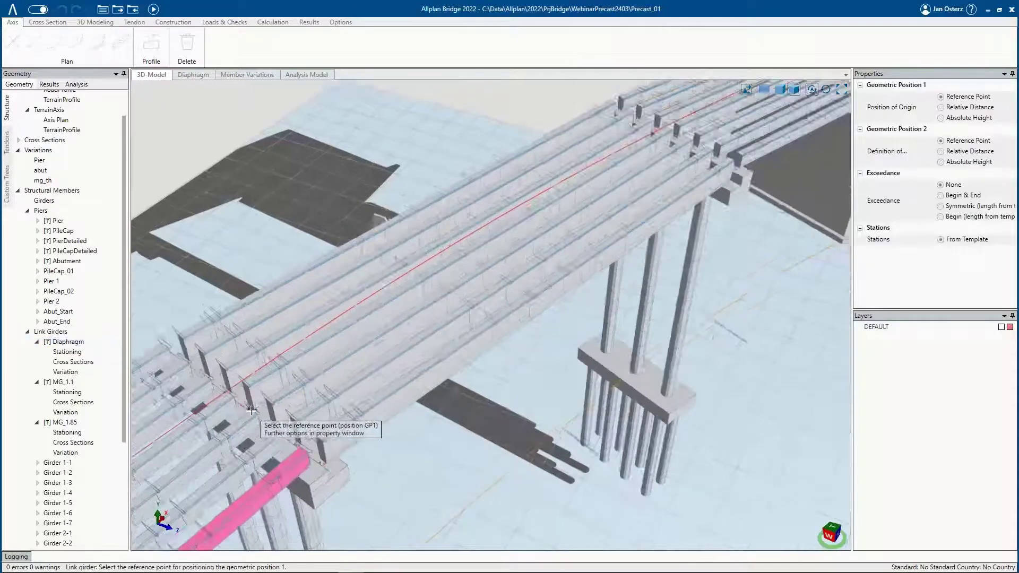
{"action": "left_click", "coordinate": [274, 412]}
{"action": "scroll", "coordinate": [483, 259], "scroll_direction": "down", "scroll_amount": 1}
{"action": "scroll", "coordinate": [483, 259], "scroll_direction": "down", "scroll_amount": 2}
{"action": "scroll", "coordinate": [692, 189], "scroll_direction": "up", "scroll_amount": 2}
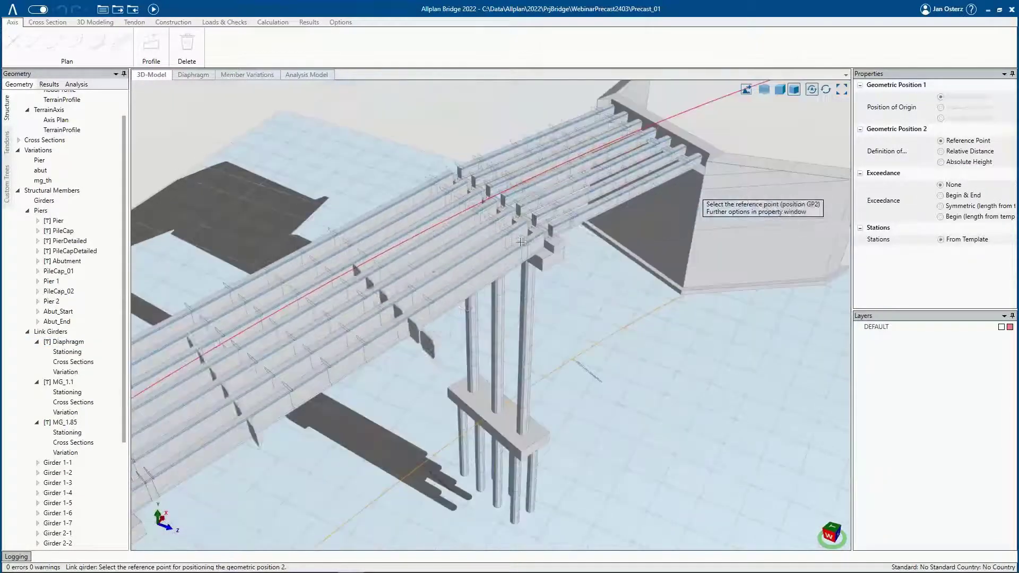
{"action": "scroll", "coordinate": [499, 199], "scroll_direction": "up", "scroll_amount": 3}
{"action": "mouse_move", "coordinate": [497, 213]}
{"action": "middle_mouse_down"}
{"action": "mouse_move", "coordinate": [303, 215]}
{"action": "mouse_move", "coordinate": [331, 213]}
{"action": "middle_mouse_up"}
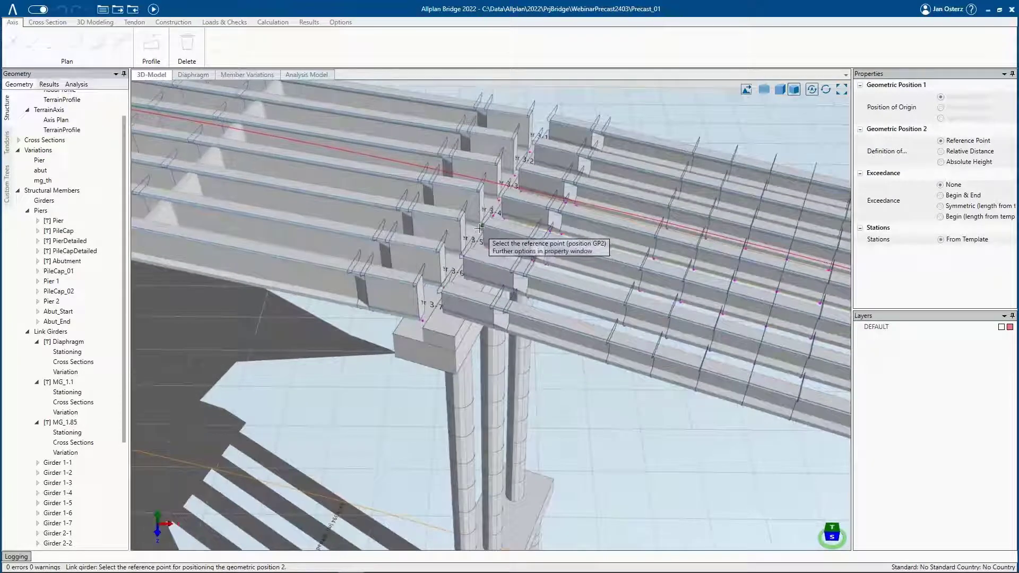
{"action": "left_click", "coordinate": [480, 227]}
{"action": "scroll", "coordinate": [449, 256], "scroll_direction": "down", "scroll_amount": 3}
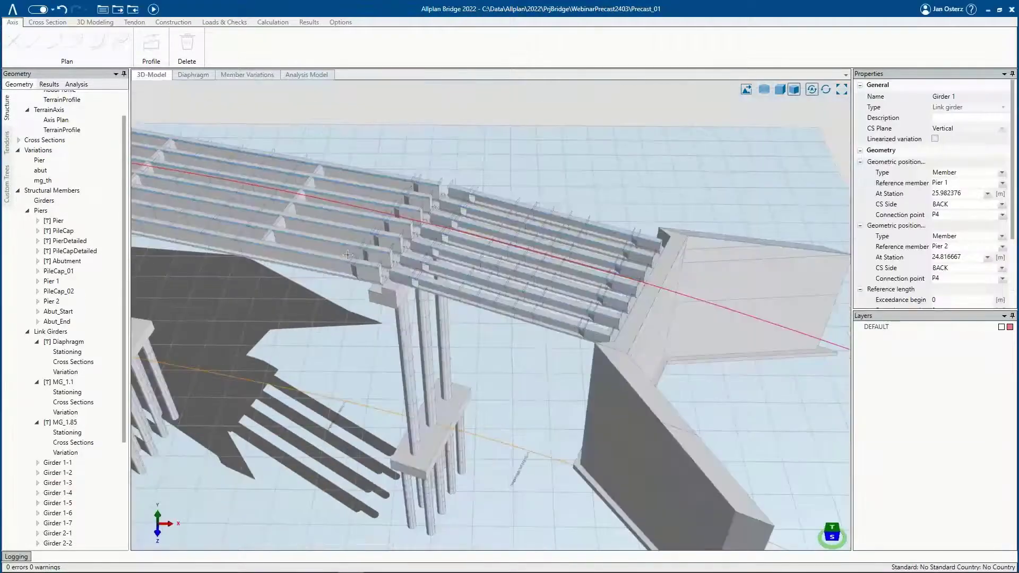
{"action": "middle_click_drag", "start_coordinate": [448, 257], "coordinate": [386, 244]}
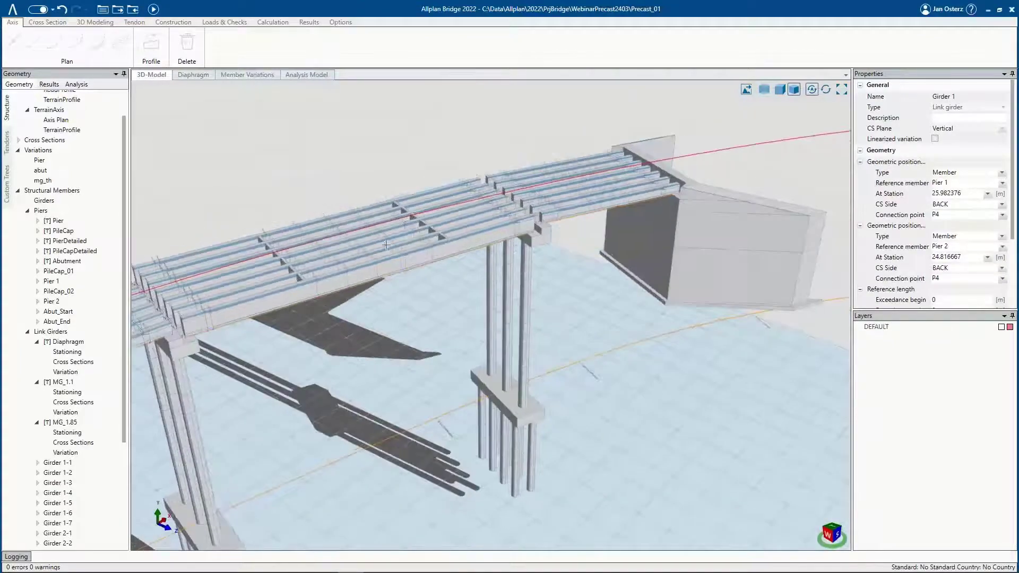
{"action": "middle_click_drag", "start_coordinate": [255, 259], "coordinate": [310, 267]}
{"action": "middle_click_drag", "start_coordinate": [250, 281], "coordinate": [354, 284]}
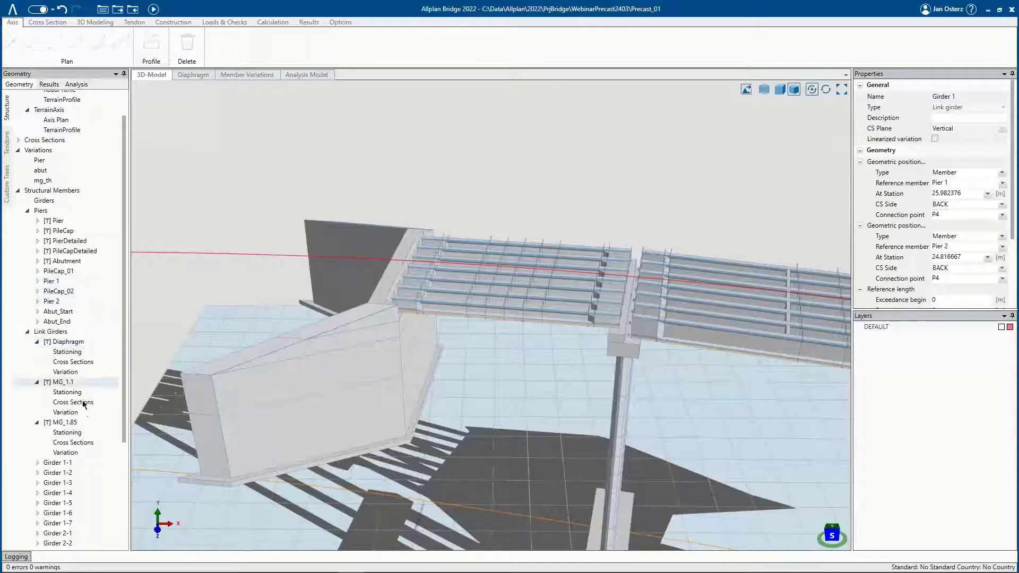
- Move the start abutment Abut_Start to station 20 m on RoadAxis for both of its geometric positions
{"action": "left_click", "coordinate": [59, 311]}
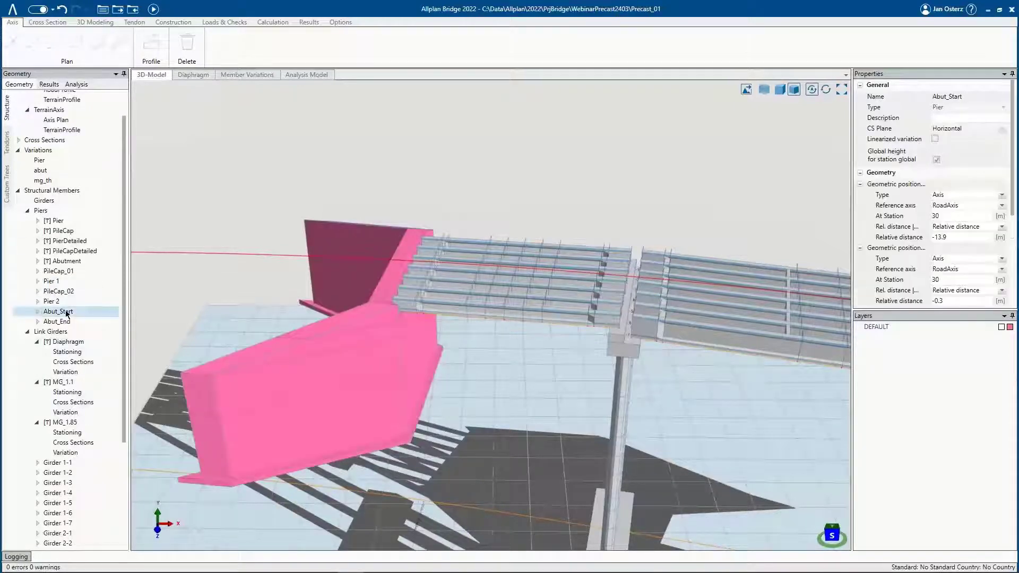
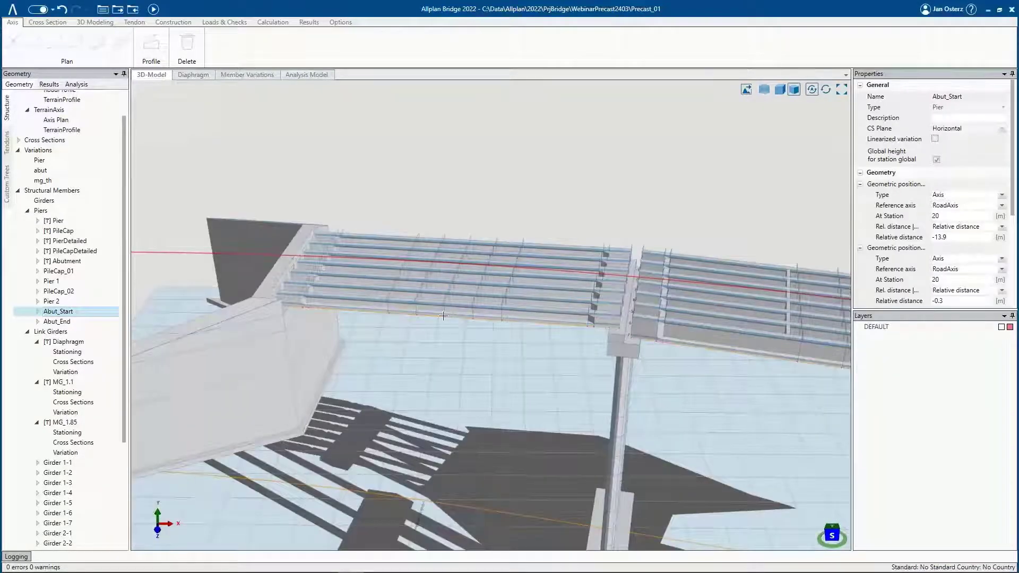
{"action": "scroll", "coordinate": [443, 315], "scroll_direction": "down", "scroll_amount": 5}
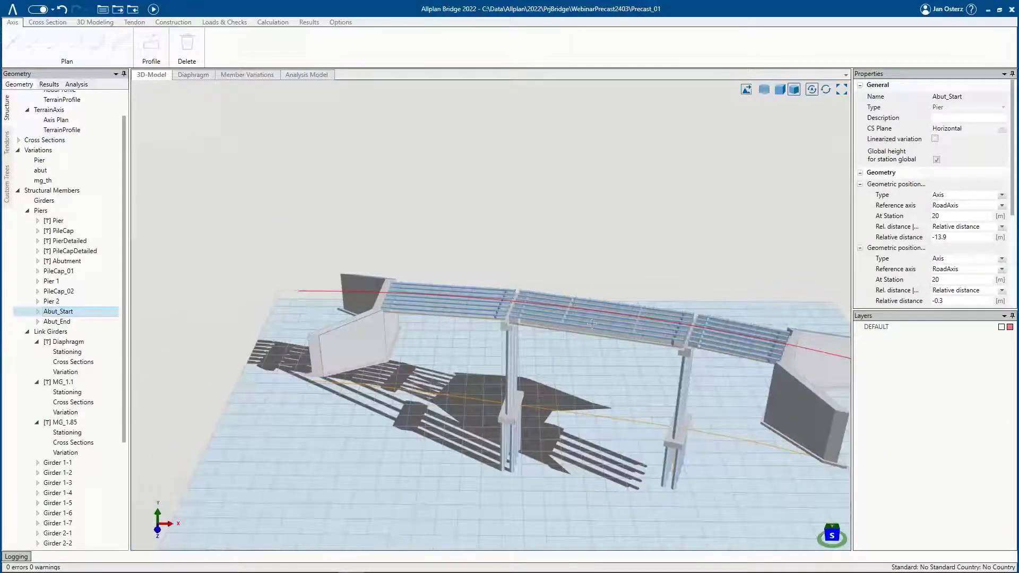
{"action": "middle_click_drag", "start_coordinate": [591, 323], "coordinate": [546, 376]}
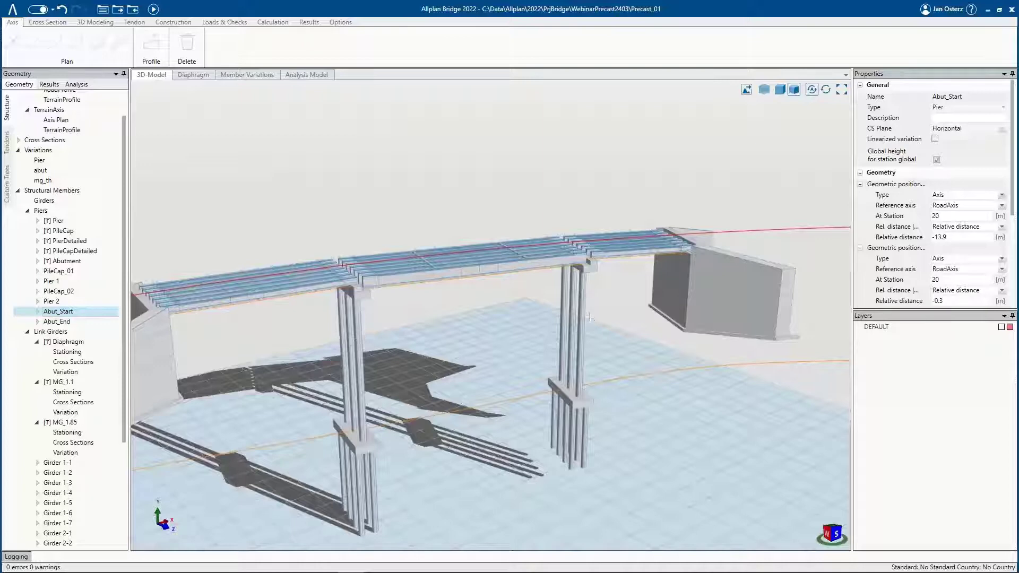
{"action": "middle_click_drag", "start_coordinate": [621, 323], "coordinate": [608, 299]}
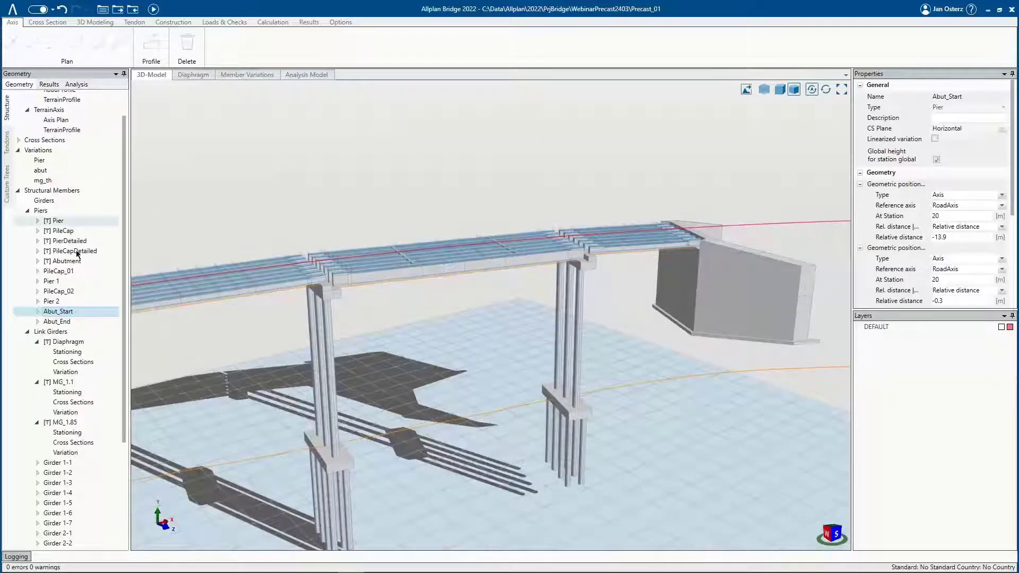
- Switch the reference template of Pier 1 and Pier 2 to PierDetailed
{"action": "left_click", "coordinate": [52, 283]}
{"action": "scroll", "coordinate": [935, 247], "scroll_direction": "down", "scroll_amount": 3}
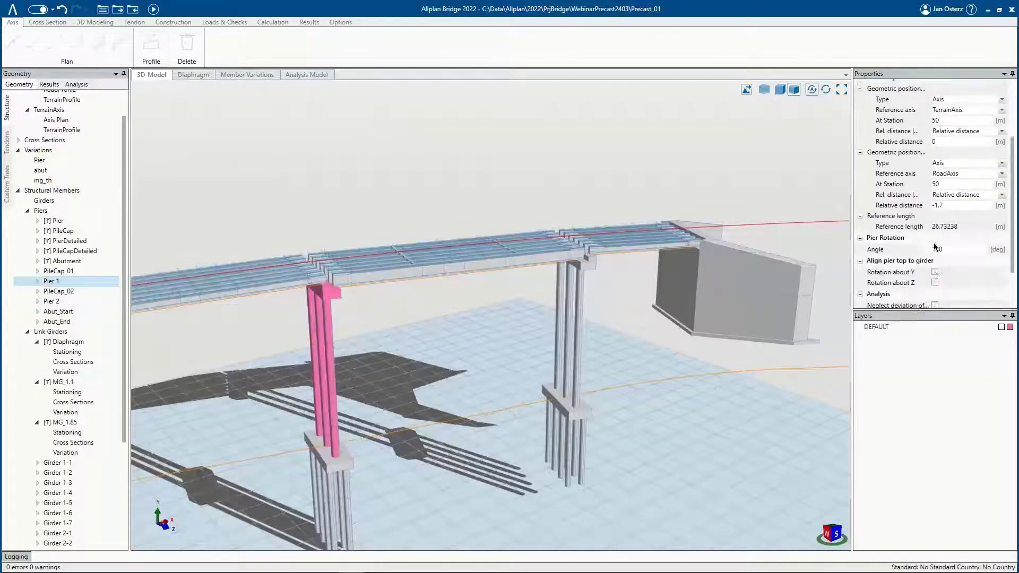
{"action": "scroll", "coordinate": [935, 247], "scroll_direction": "down", "scroll_amount": 2}
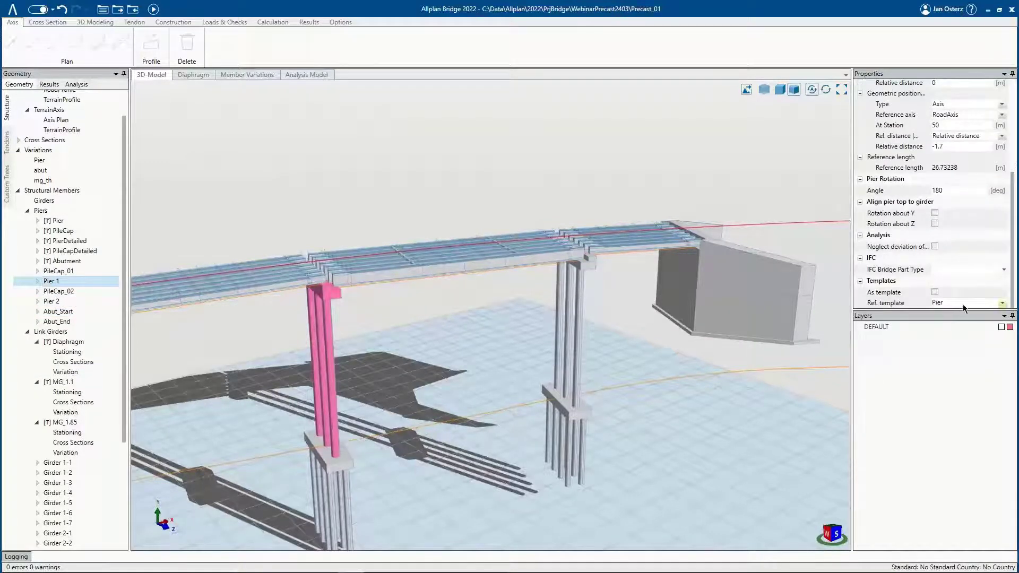
{"action": "left_click", "coordinate": [965, 303]}
{"action": "left_click", "coordinate": [951, 348]}
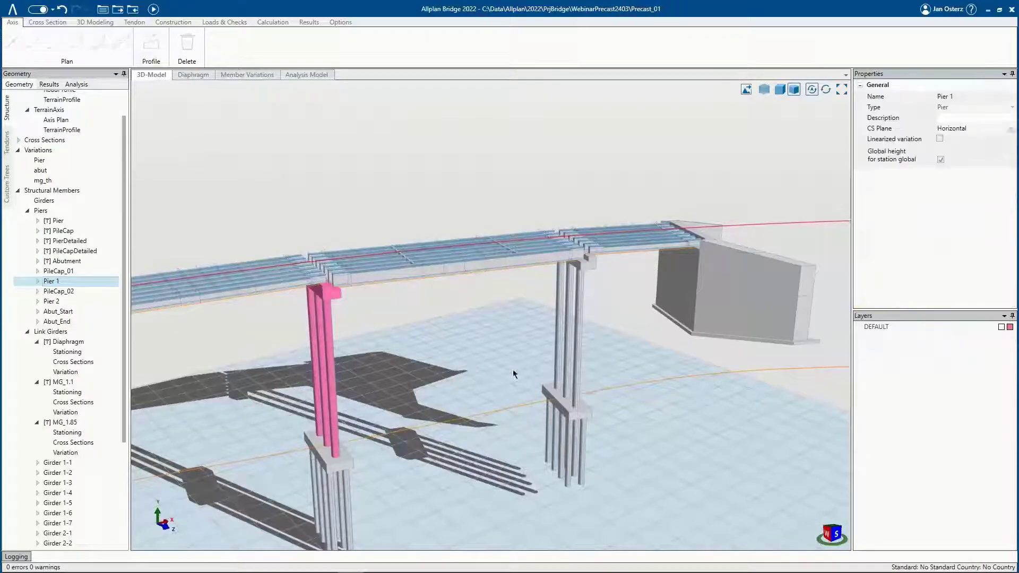
{"action": "left_click", "coordinate": [51, 302]}
{"action": "scroll", "coordinate": [950, 280], "scroll_direction": "down", "scroll_amount": 3}
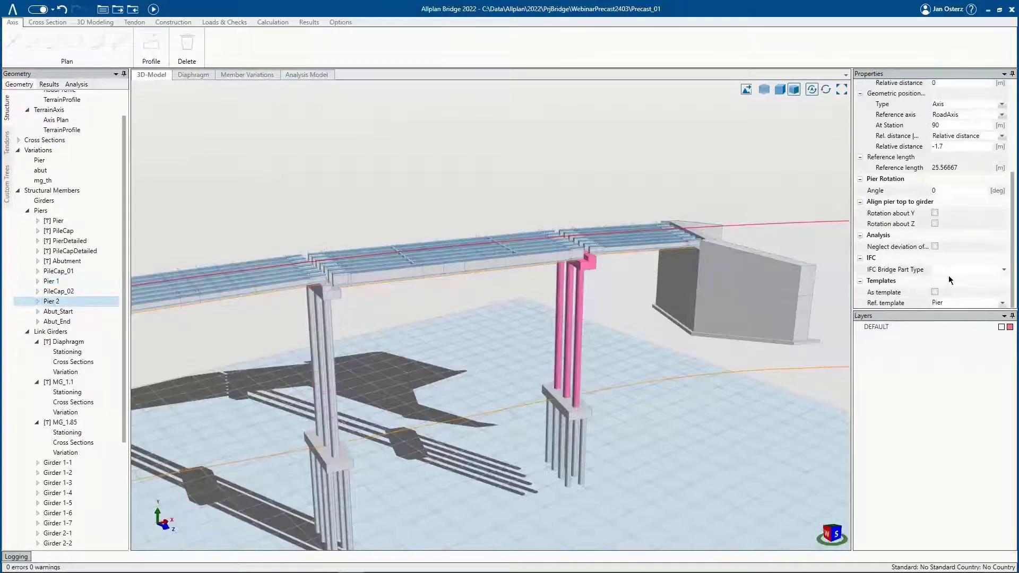
{"action": "left_click", "coordinate": [954, 303]}
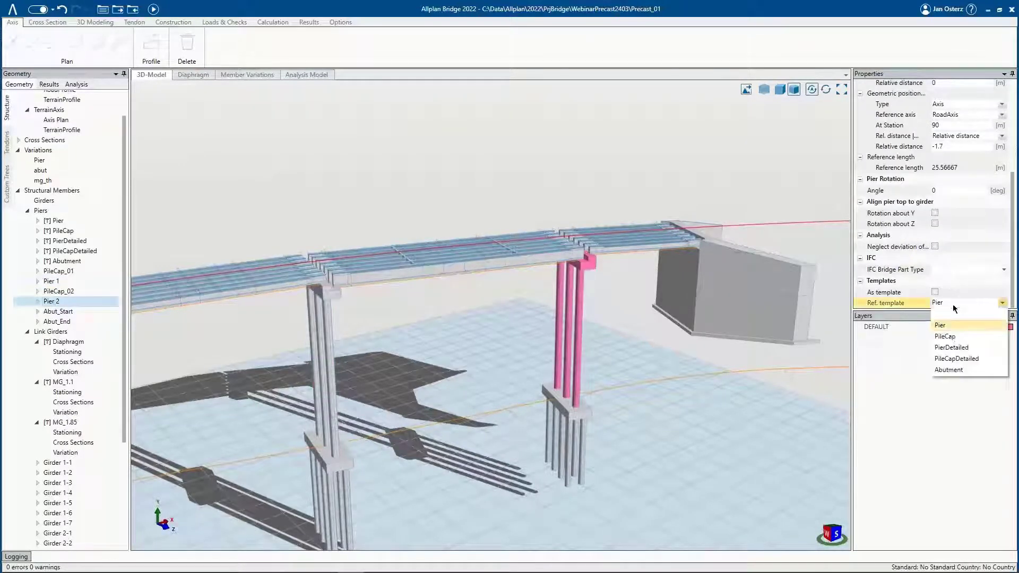
{"action": "left_click", "coordinate": [950, 348]}
- Switch the reference template of PileCap_01 and PileCap_02 to PileCapDetailed
{"action": "left_click", "coordinate": [58, 271]}
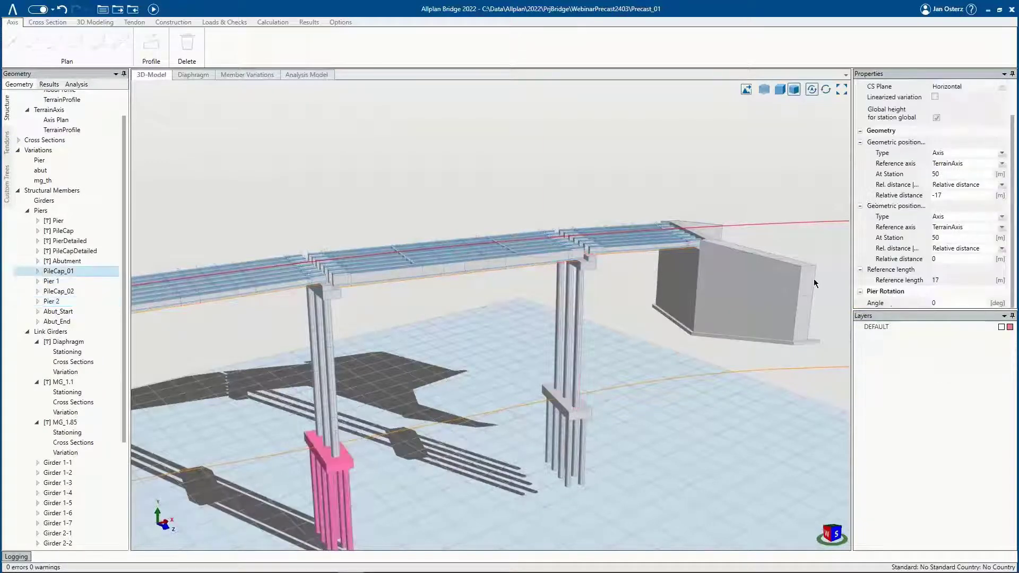
{"action": "scroll", "coordinate": [968, 284], "scroll_direction": "down", "scroll_amount": 3}
{"action": "left_click", "coordinate": [955, 303]}
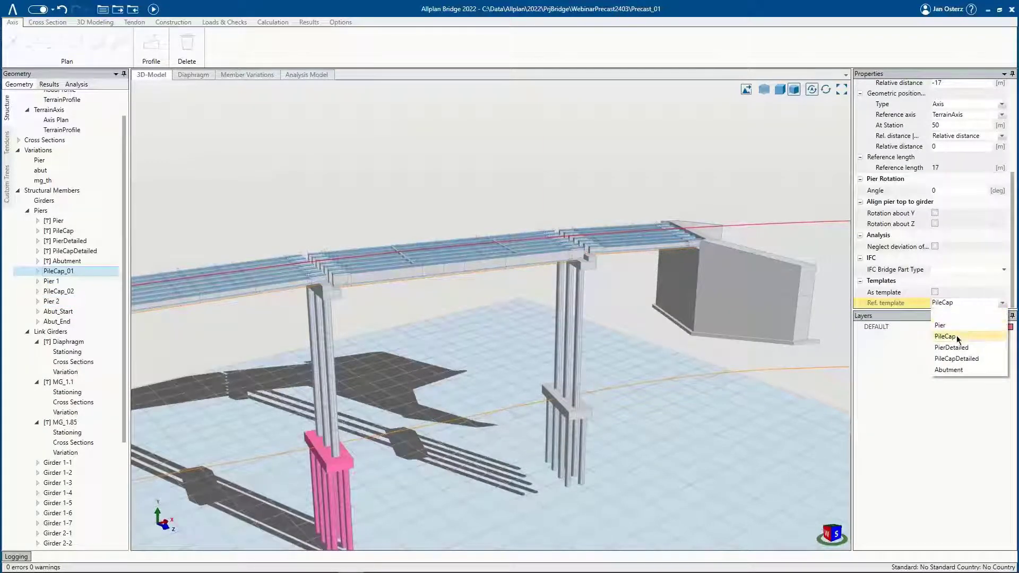
{"action": "left_click", "coordinate": [957, 358]}
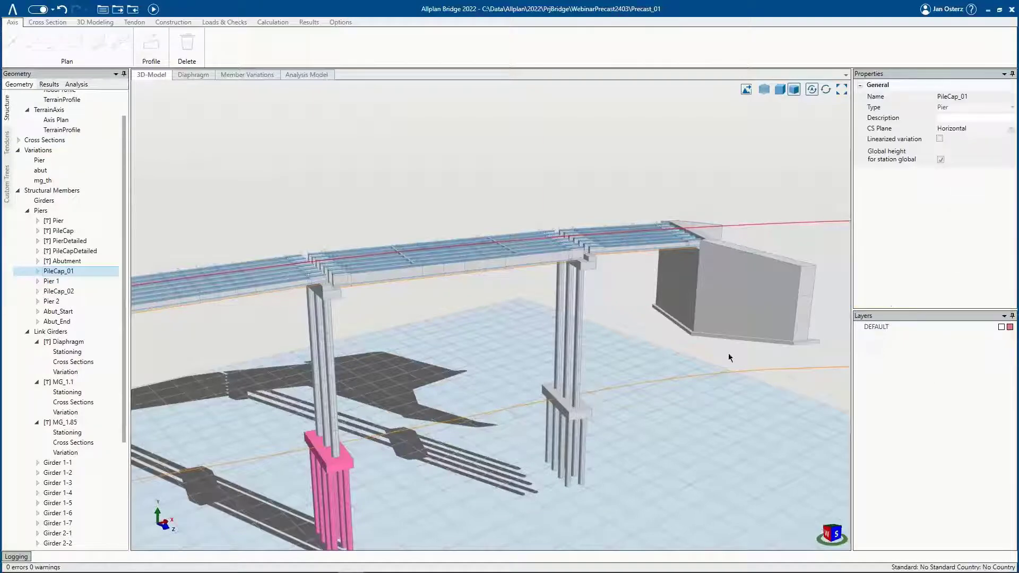
{"action": "left_click", "coordinate": [60, 291]}
{"action": "scroll", "coordinate": [965, 292], "scroll_direction": "down", "scroll_amount": 4}
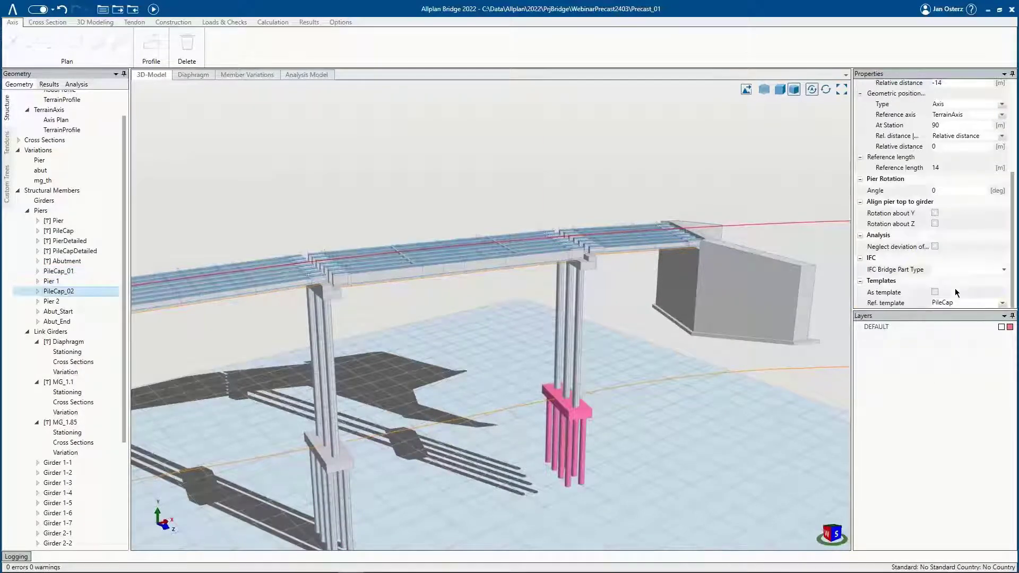
{"action": "left_click", "coordinate": [957, 303]}
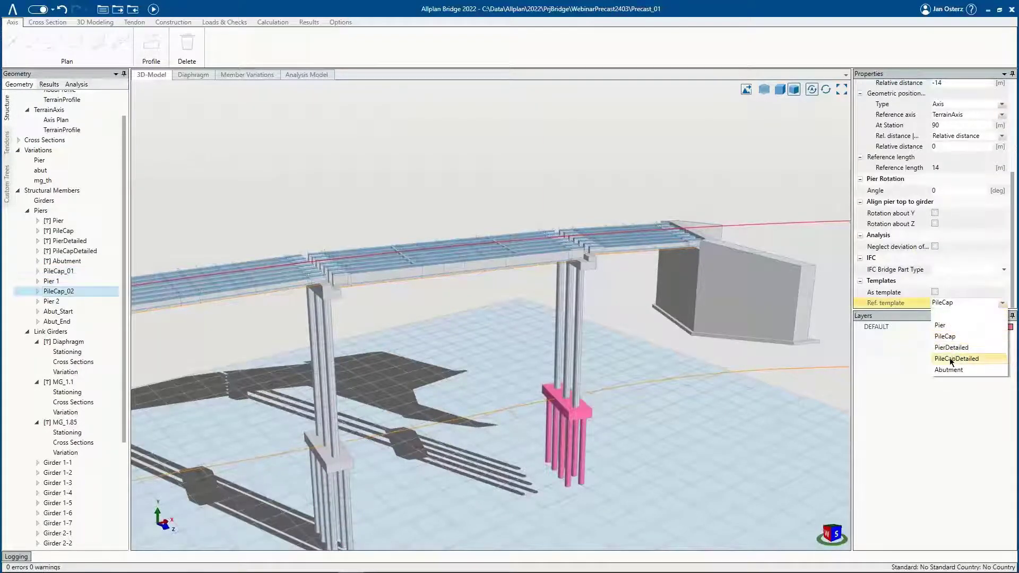
{"action": "left_click", "coordinate": [952, 359]}
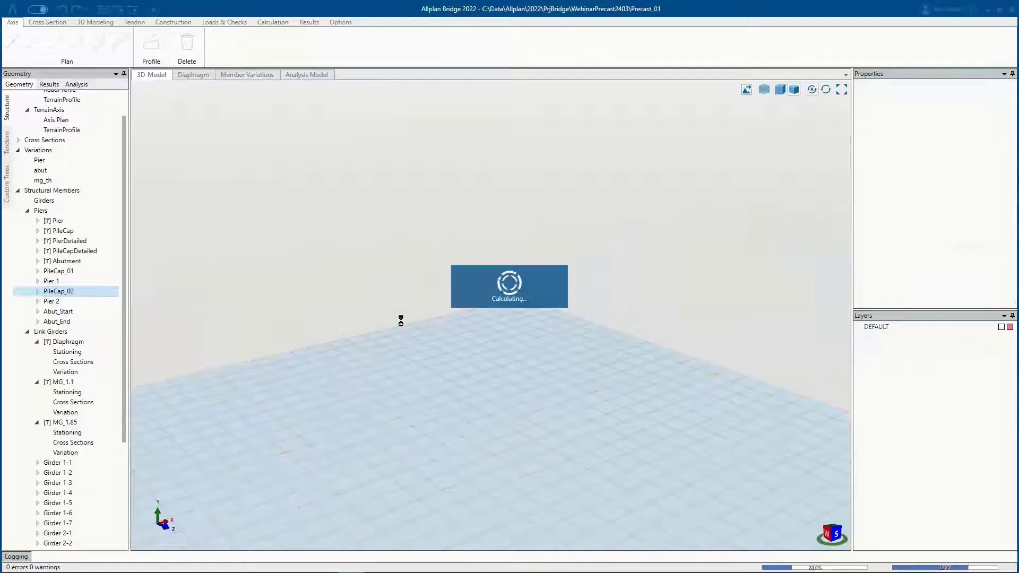
- Examine the detailed piers and pile caps from several angles, including the pier head under the girders
{"action": "scroll", "coordinate": [537, 264], "scroll_direction": "up", "scroll_amount": 2}
{"action": "middle_click_drag", "start_coordinate": [538, 265], "coordinate": [328, 336]}
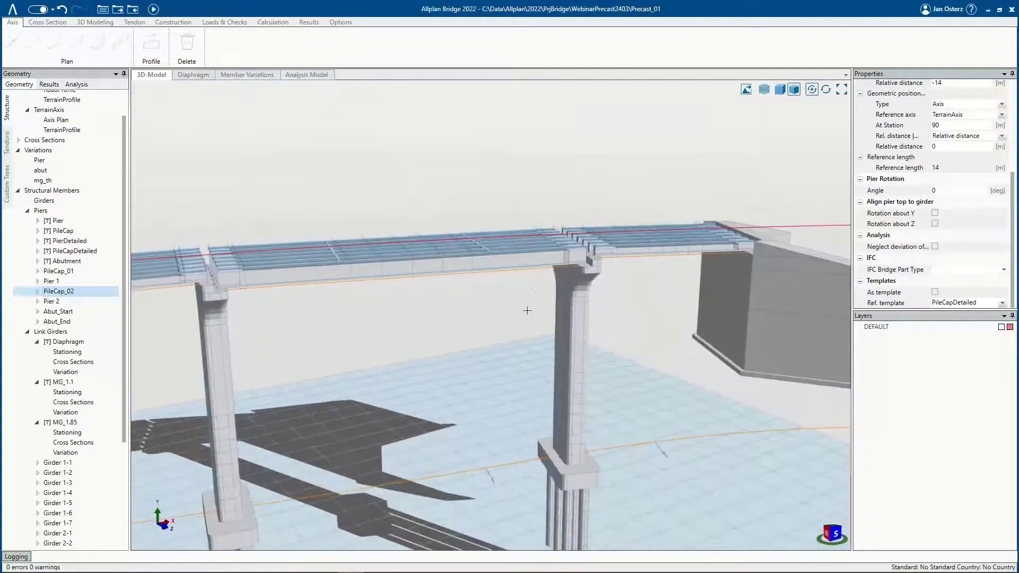
{"action": "scroll", "coordinate": [591, 287], "scroll_direction": "up", "scroll_amount": 3}
{"action": "middle_click_drag", "start_coordinate": [591, 286], "coordinate": [623, 257]}
{"action": "scroll", "coordinate": [558, 288], "scroll_direction": "down", "scroll_amount": 1}
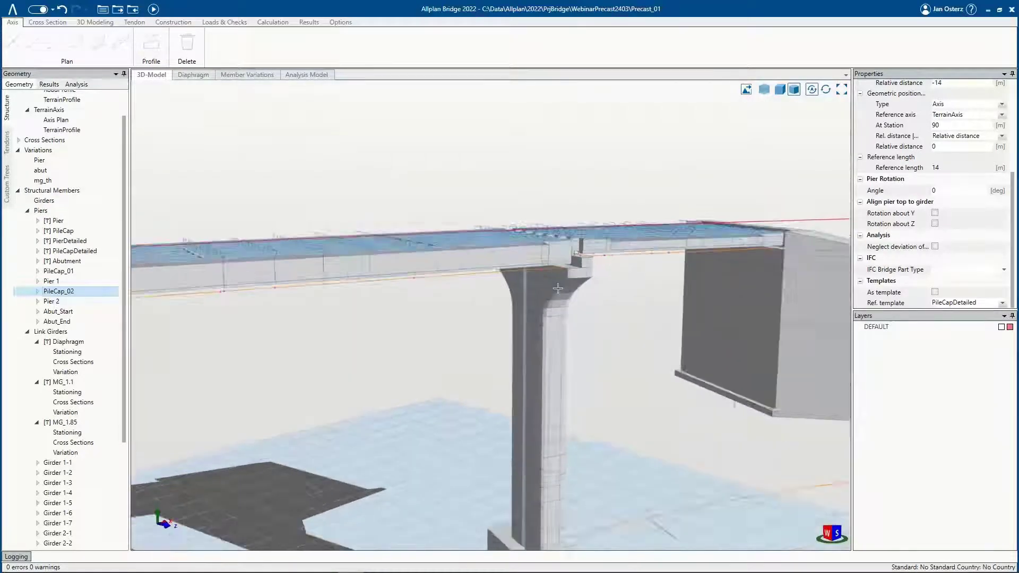
{"action": "scroll", "coordinate": [558, 288], "scroll_direction": "down", "scroll_amount": 4}
{"action": "middle_click_drag", "start_coordinate": [580, 335], "coordinate": [490, 307]}
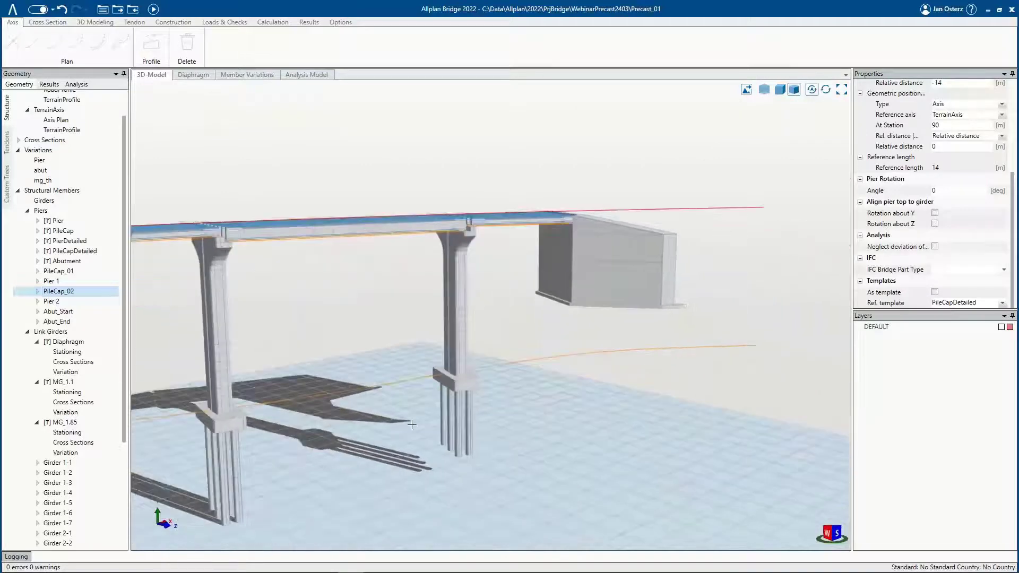
{"action": "scroll", "coordinate": [445, 386], "scroll_direction": "up", "scroll_amount": 2}
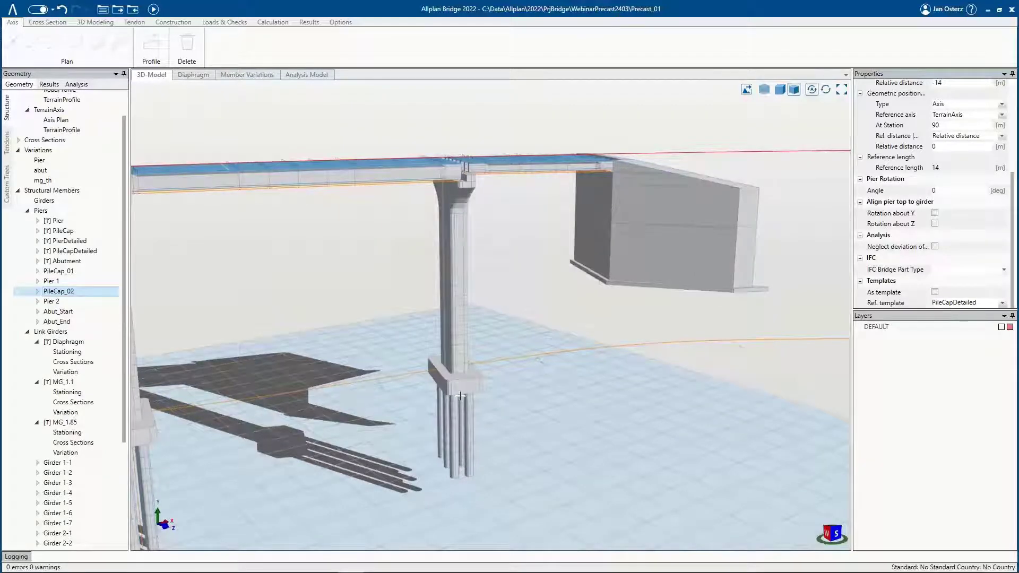
- Set the relative distance to TerrainAxis to 5 m for the base of Pier 2 and the top of PileCap_02
{"action": "left_click", "coordinate": [54, 292]}
{"action": "left_click", "coordinate": [52, 301]}
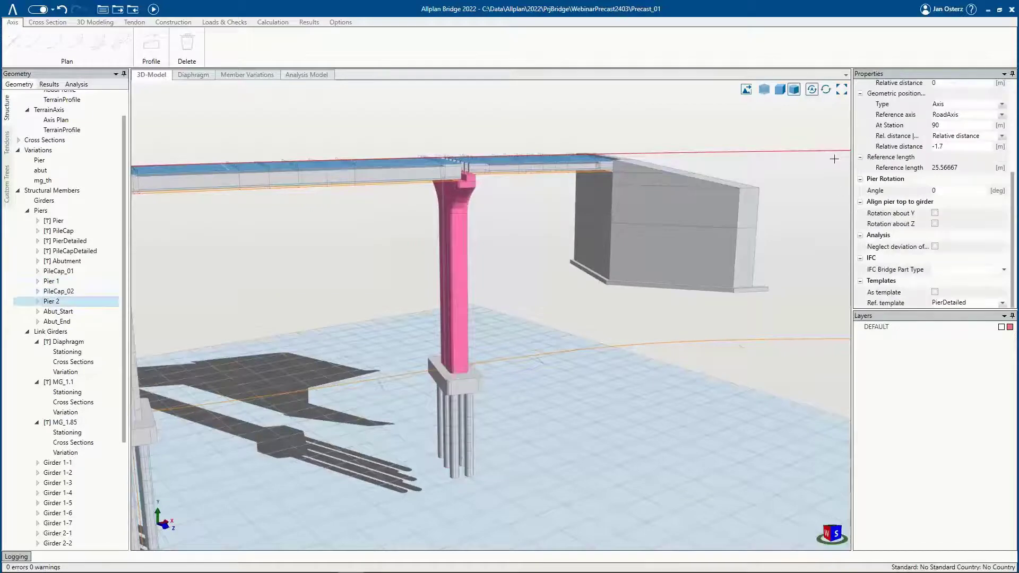
{"action": "scroll", "coordinate": [933, 187], "scroll_direction": "up", "scroll_amount": 3}
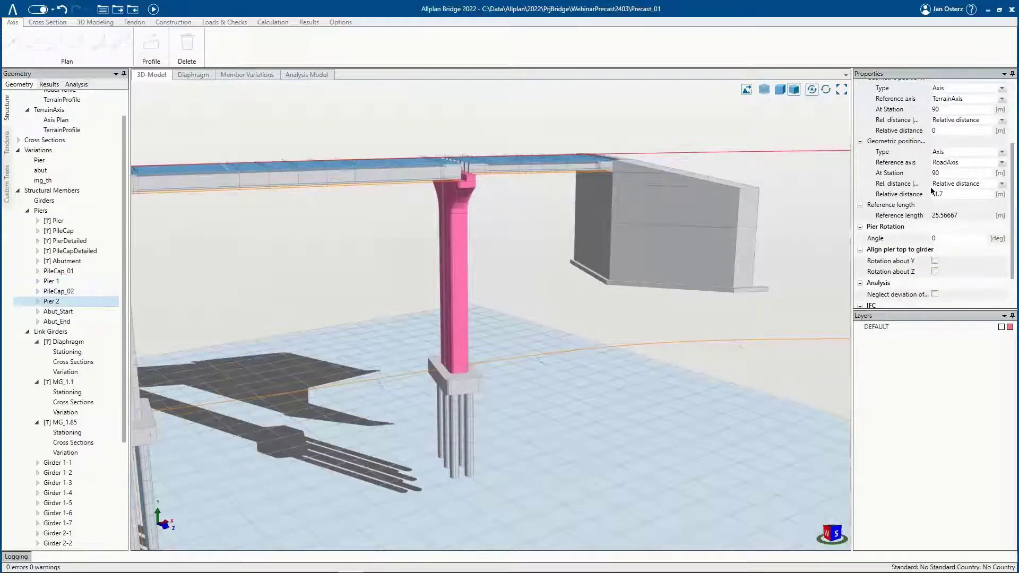
{"action": "left_click", "coordinate": [956, 132]}
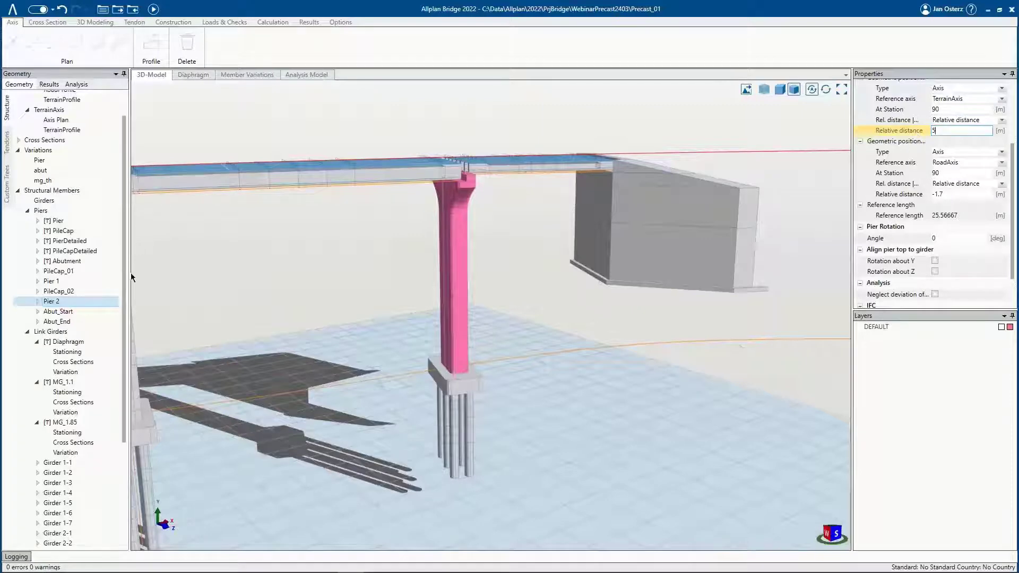
{"action": "left_click", "coordinate": [58, 291]}
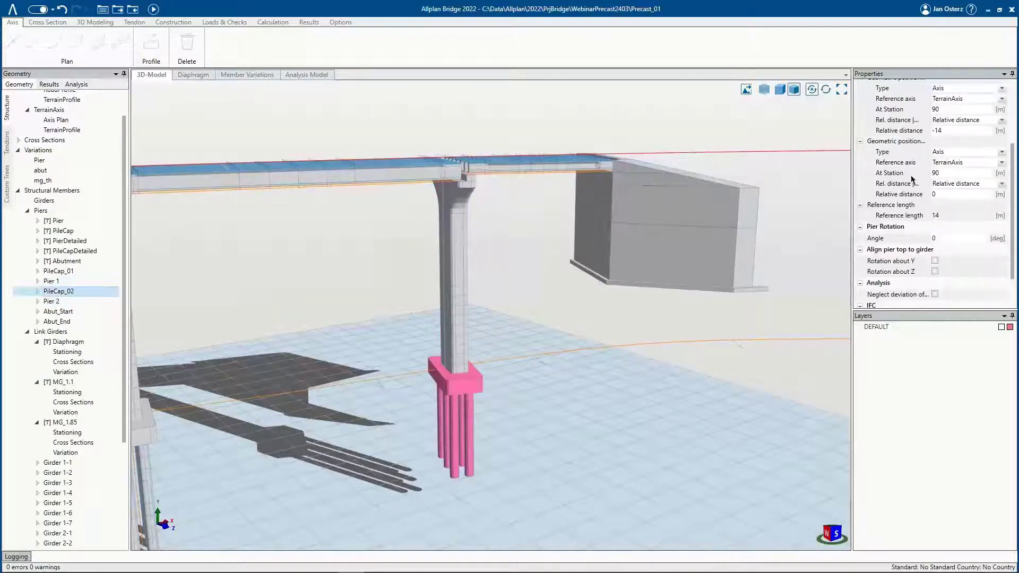
{"action": "left_click", "coordinate": [940, 195]}
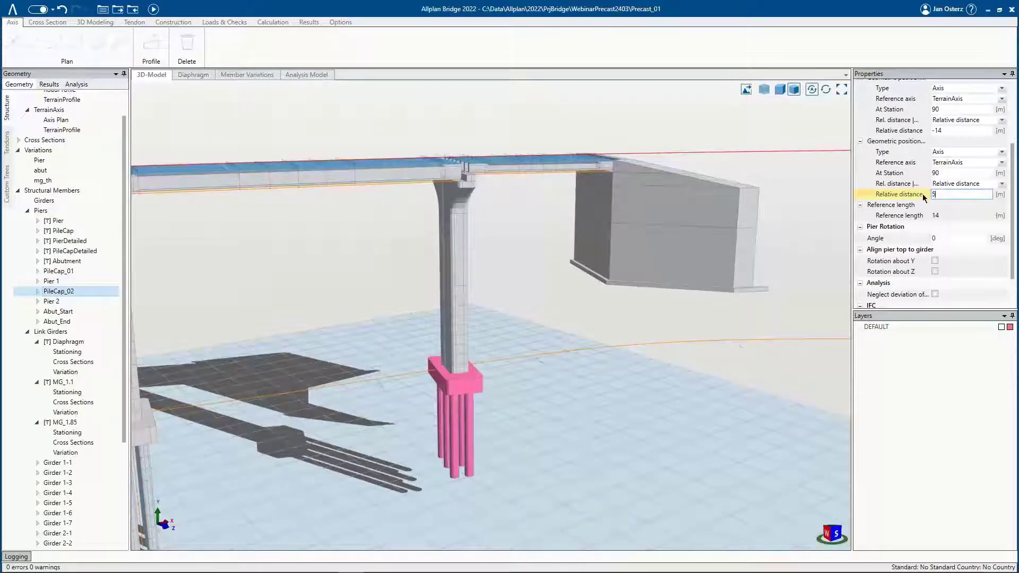
{"action": "key", "text": "Return"}
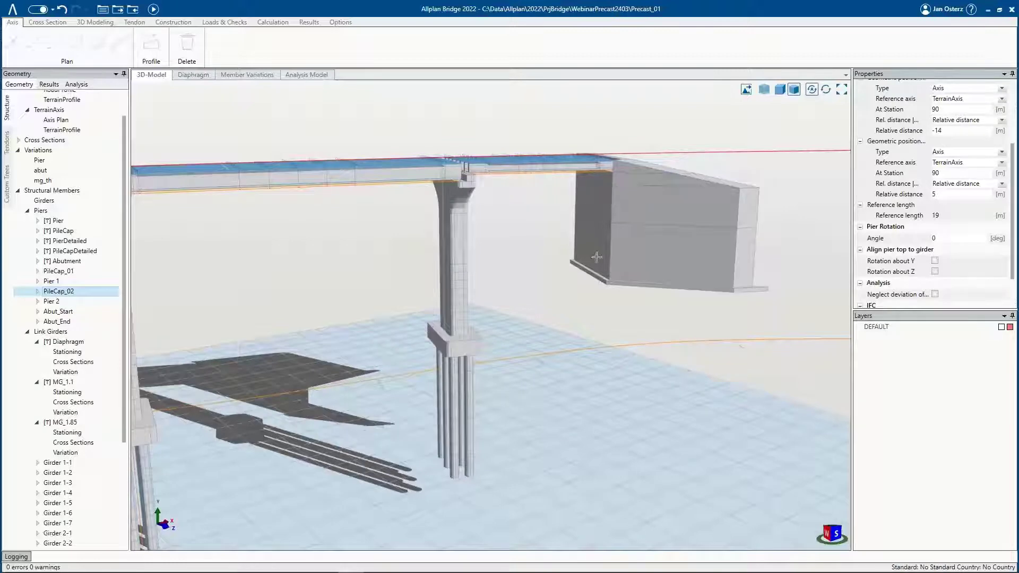
- Create a new master deck under Decks and assign the road axis to it
{"action": "scroll", "coordinate": [393, 273], "scroll_direction": "down", "scroll_amount": 5}
{"action": "middle_click_drag", "start_coordinate": [409, 276], "coordinate": [547, 277]}
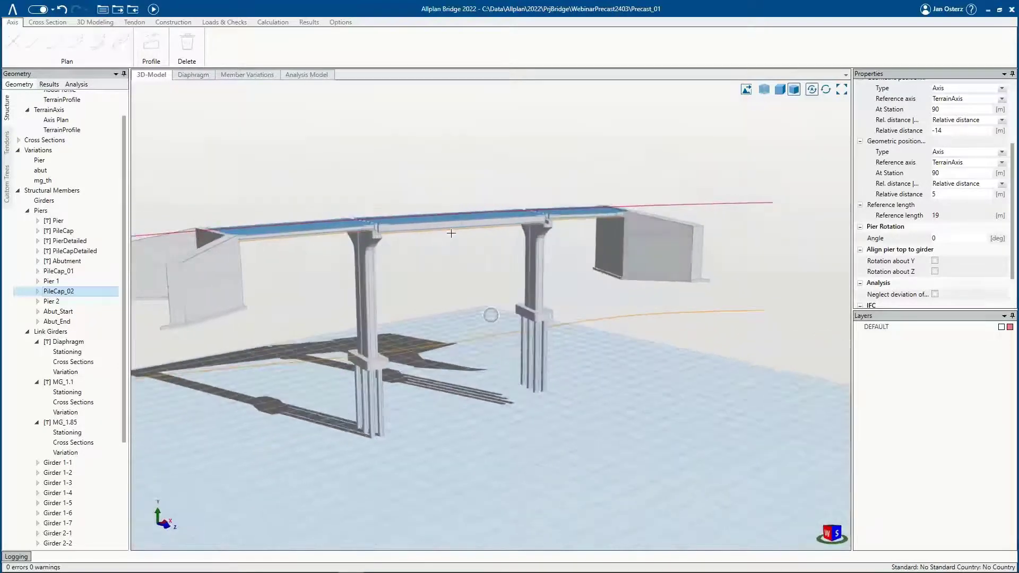
{"action": "mouse_move", "coordinate": [451, 232]}
{"action": "middle_mouse_down"}
{"action": "mouse_move", "coordinate": [348, 258]}
{"action": "mouse_move", "coordinate": [425, 234]}
{"action": "mouse_move", "coordinate": [141, 393]}
{"action": "middle_mouse_up"}
{"action": "scroll", "coordinate": [77, 434], "scroll_direction": "down", "scroll_amount": 5}
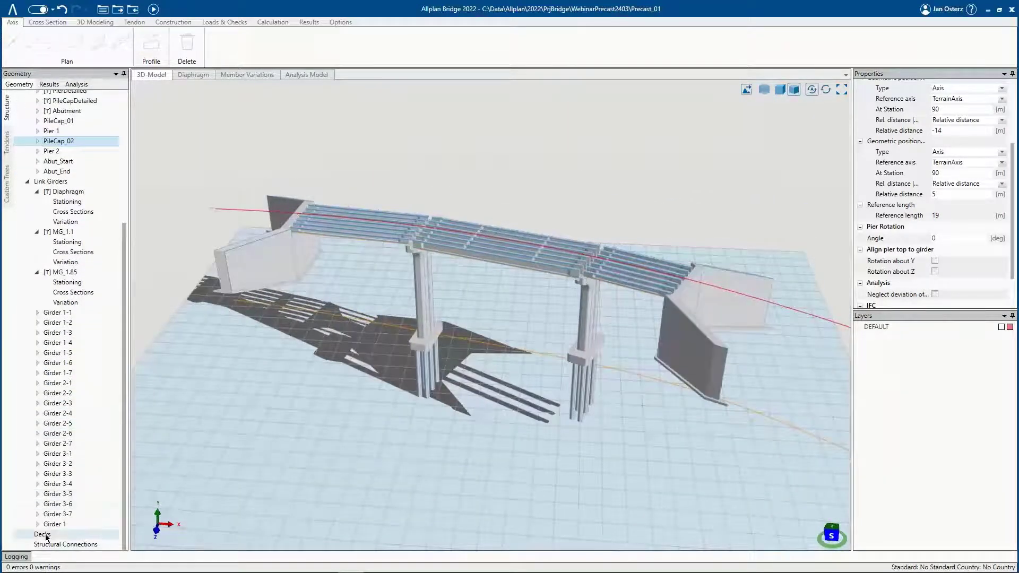
{"action": "left_click", "coordinate": [52, 536]}
{"action": "right_click", "coordinate": [52, 535]}
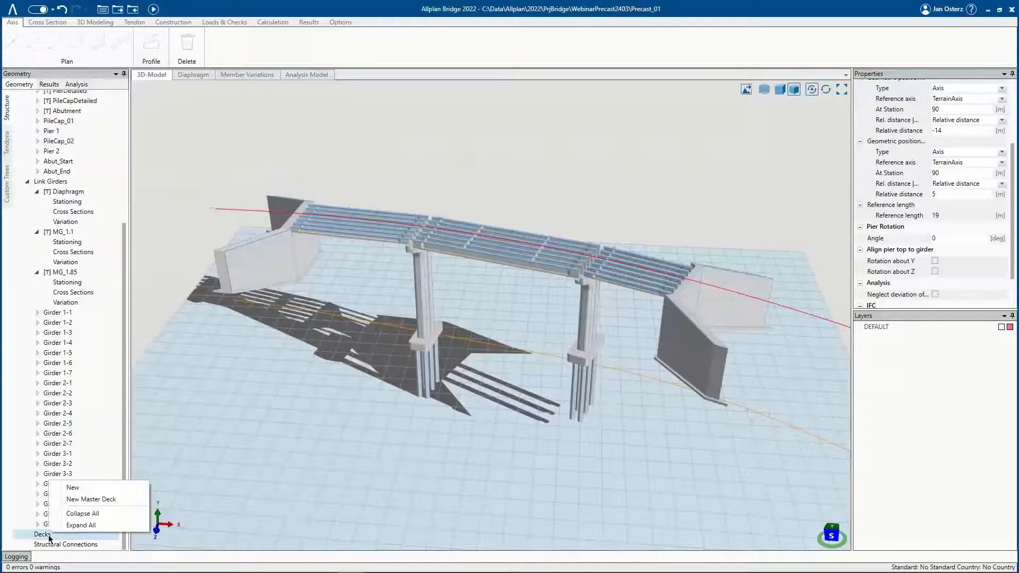
{"action": "left_click", "coordinate": [78, 499]}
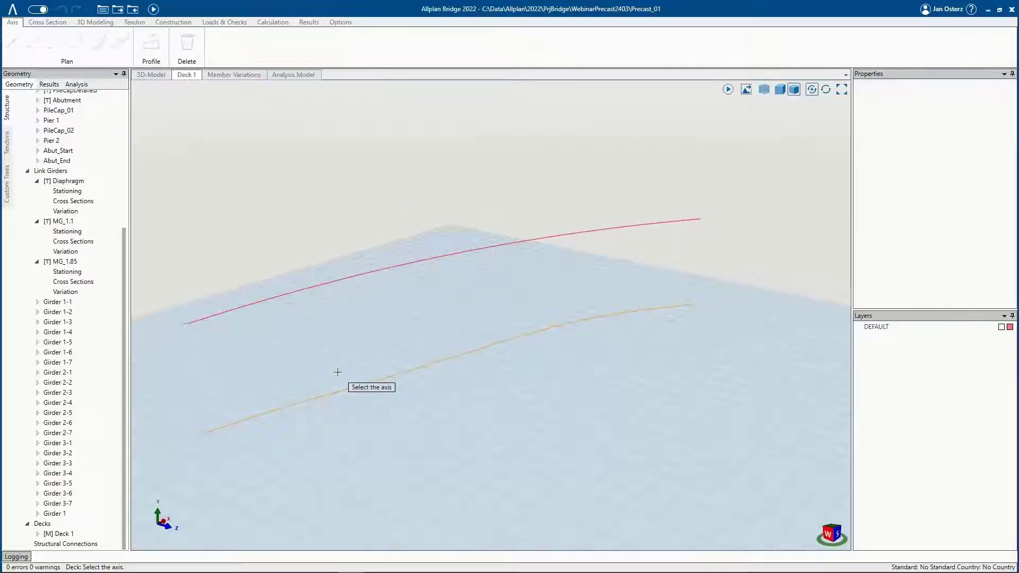
{"action": "middle_click_drag", "start_coordinate": [293, 288], "coordinate": [324, 284]}
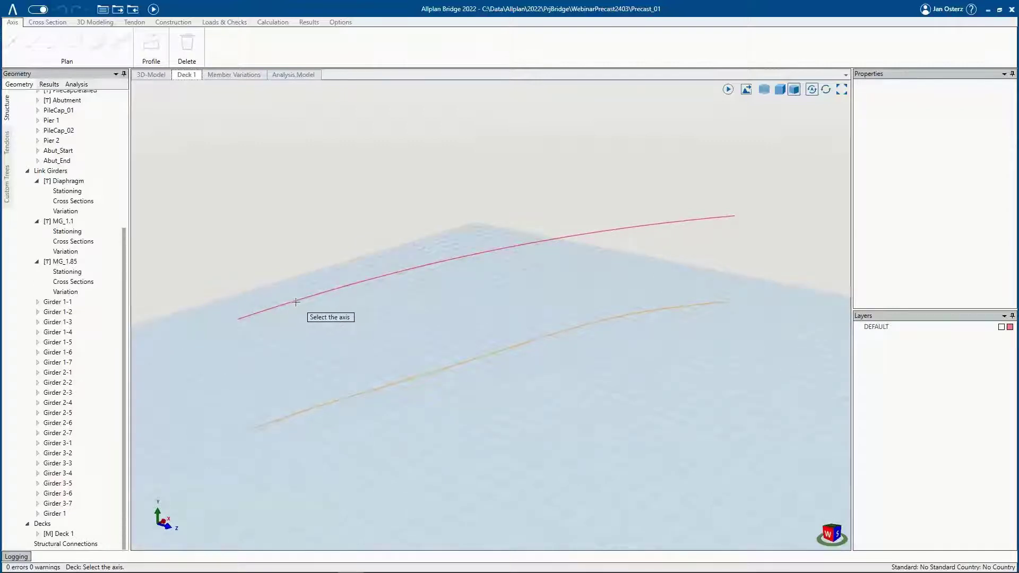
{"action": "left_click", "coordinate": [296, 304]}
- Assign the Road cross section to the master deck at local station 0 and at the end of the road axis
{"action": "scroll", "coordinate": [49, 271], "scroll_direction": "up", "scroll_amount": 6}
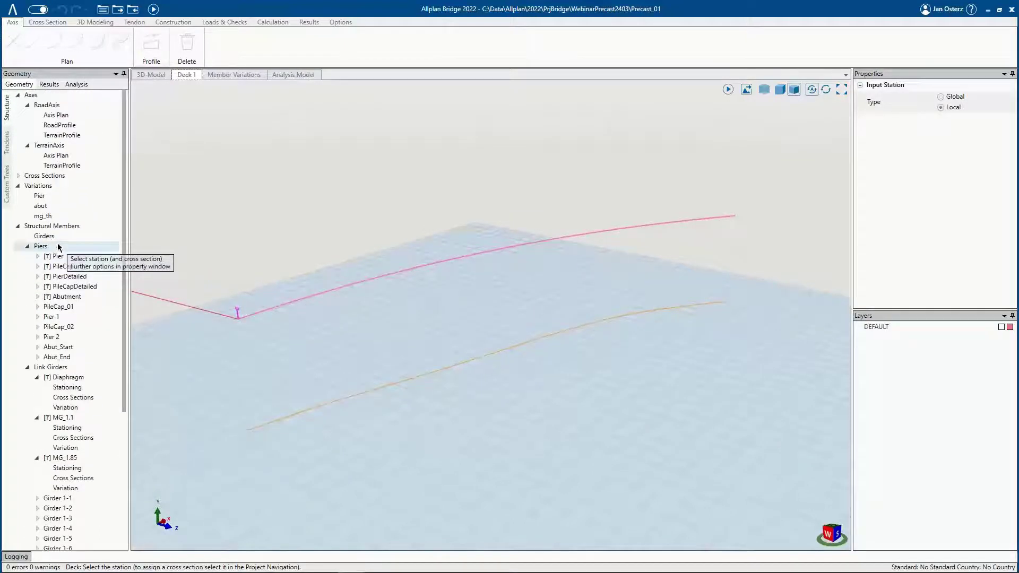
{"action": "left_click", "coordinate": [18, 175]}
{"action": "left_click", "coordinate": [41, 326]}
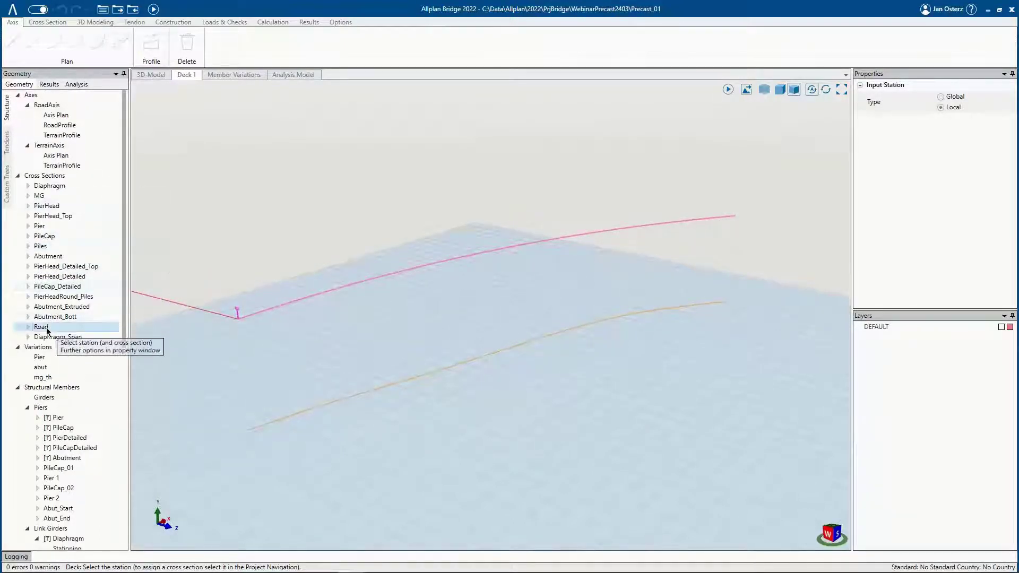
{"action": "left_click", "coordinate": [346, 355]}
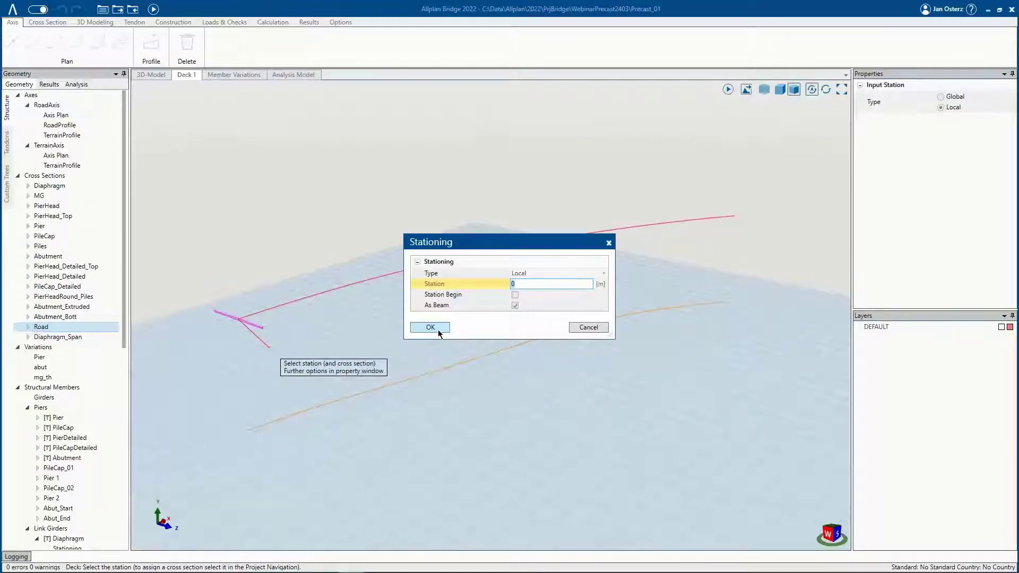
{"action": "left_click", "coordinate": [438, 328]}
{"action": "left_click", "coordinate": [760, 211]}
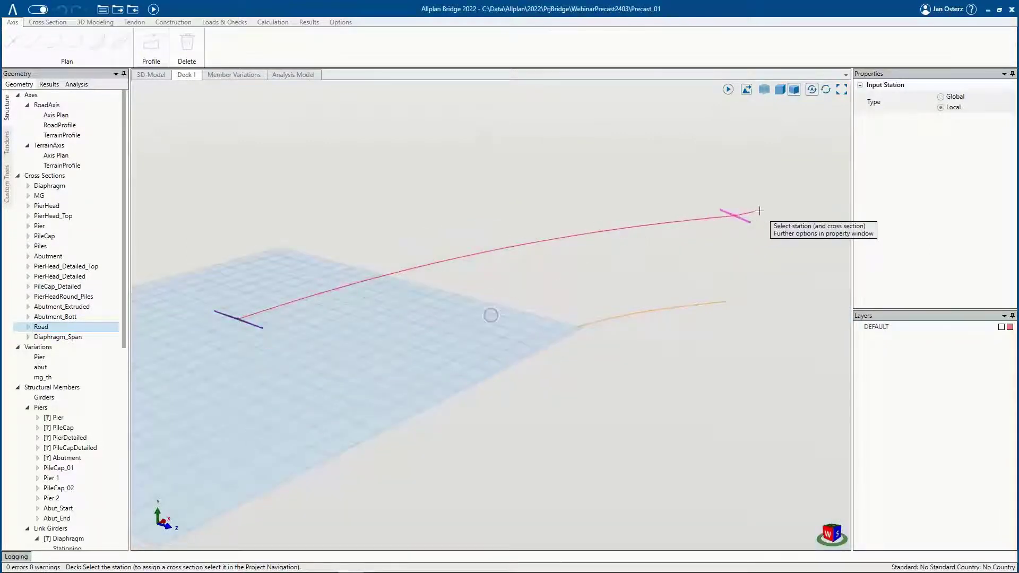
{"action": "left_click", "coordinate": [429, 382]}
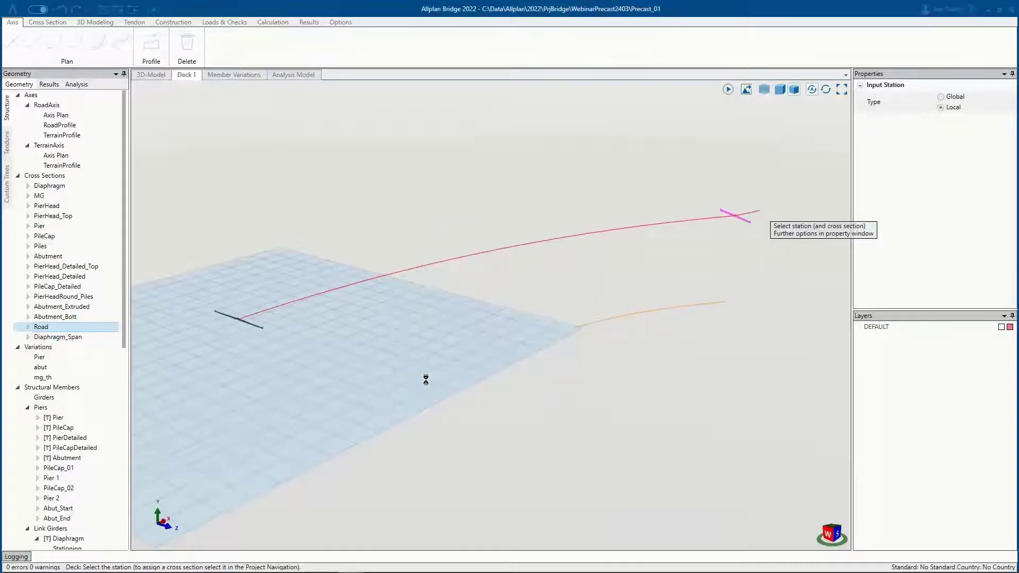
- Assign a concrete material to the first station interval of Deck 1 and apply it to the subsequent stations
{"action": "scroll", "coordinate": [105, 341], "scroll_direction": "down", "scroll_amount": 11}
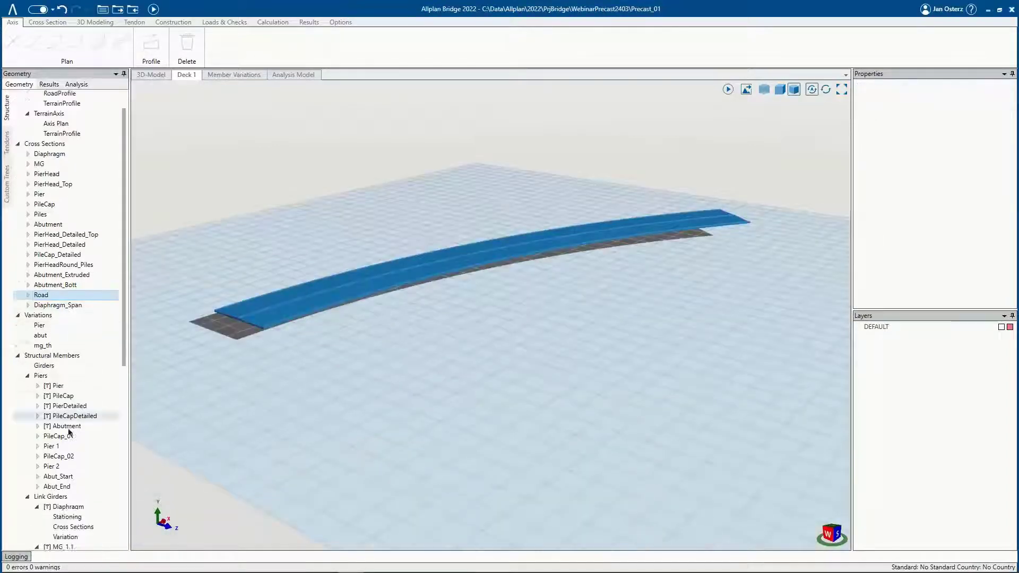
{"action": "right_click", "coordinate": [91, 534]}
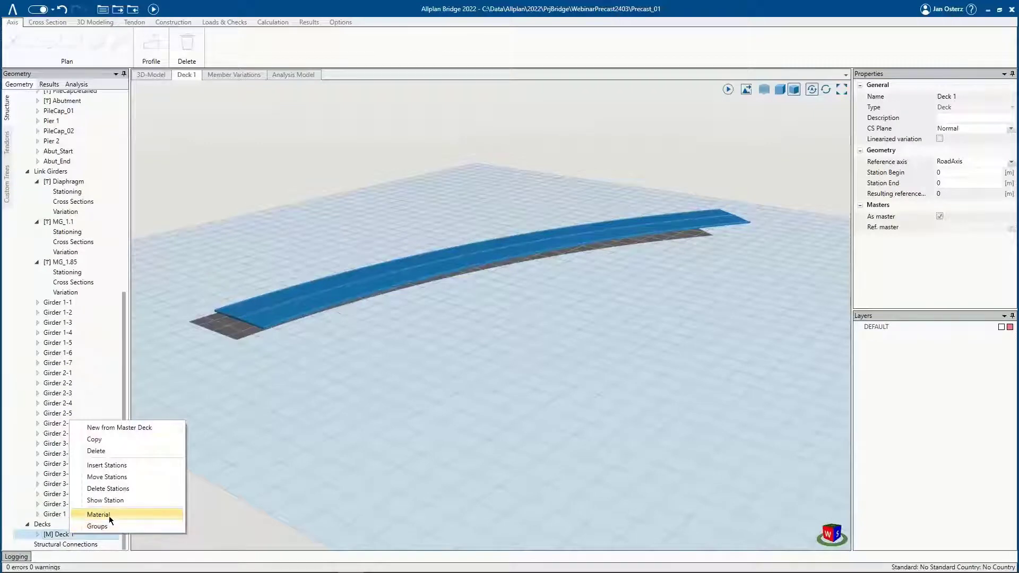
{"action": "left_click", "coordinate": [110, 515]}
{"action": "right_click", "coordinate": [268, 115]}
{"action": "mouse_move", "coordinate": [339, 118]}
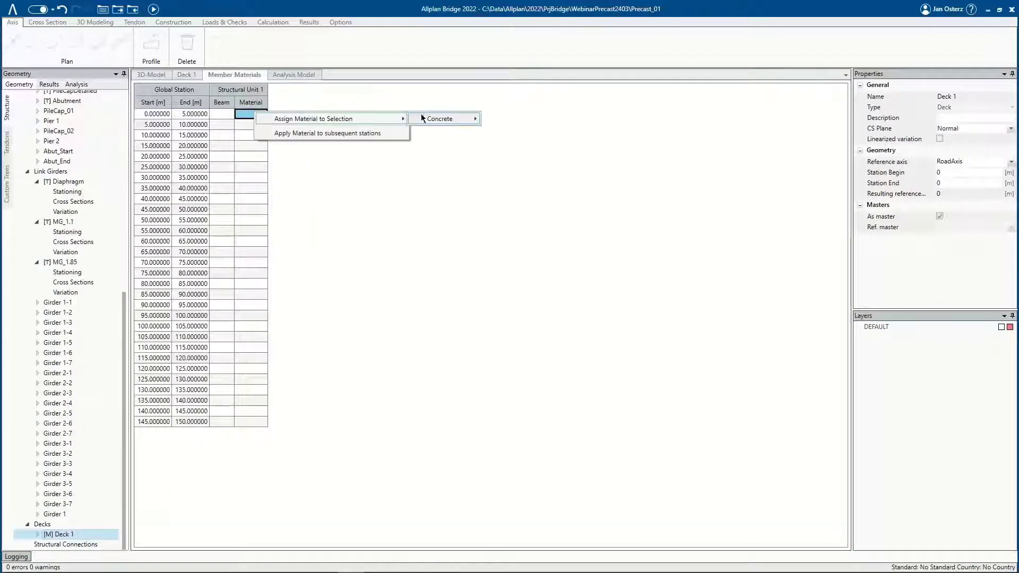
{"action": "mouse_move", "coordinate": [467, 116]}
{"action": "left_click", "coordinate": [531, 118]}
{"action": "right_click", "coordinate": [253, 115]}
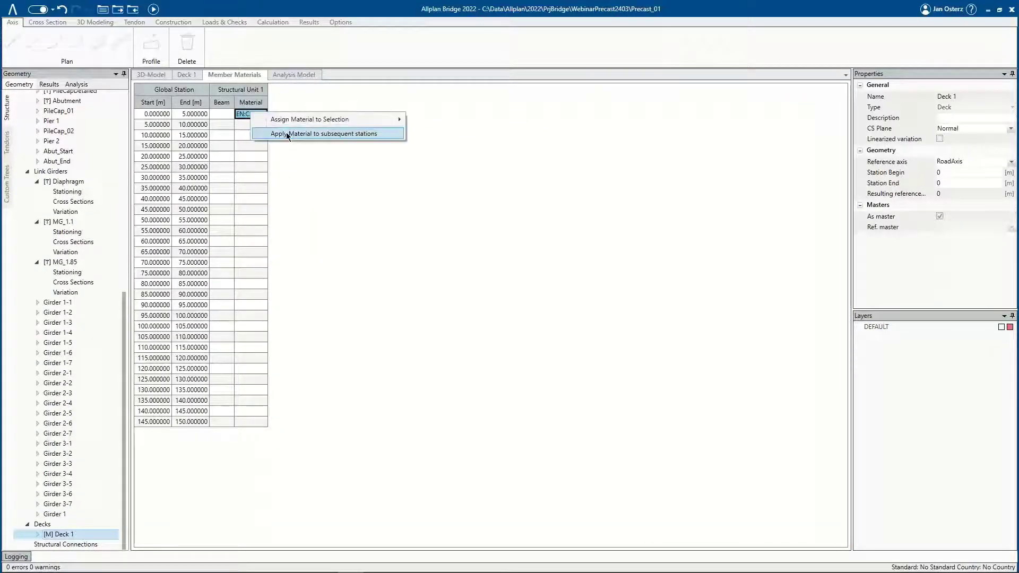
{"action": "left_click", "coordinate": [286, 132]}
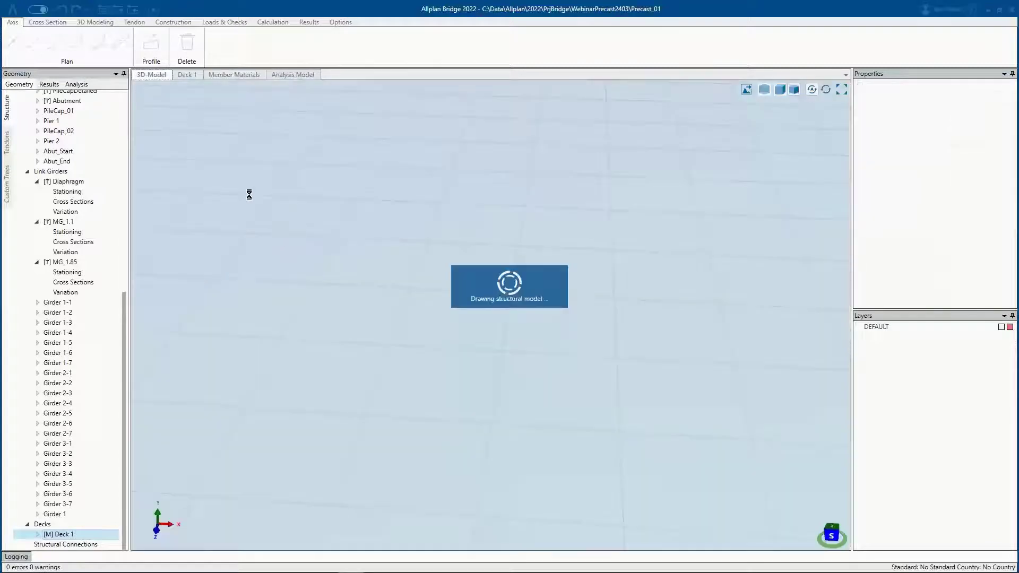
- Create a new deck named Deck 2 from the master deck Deck 1
{"action": "scroll", "coordinate": [387, 247], "scroll_direction": "down", "scroll_amount": 10}
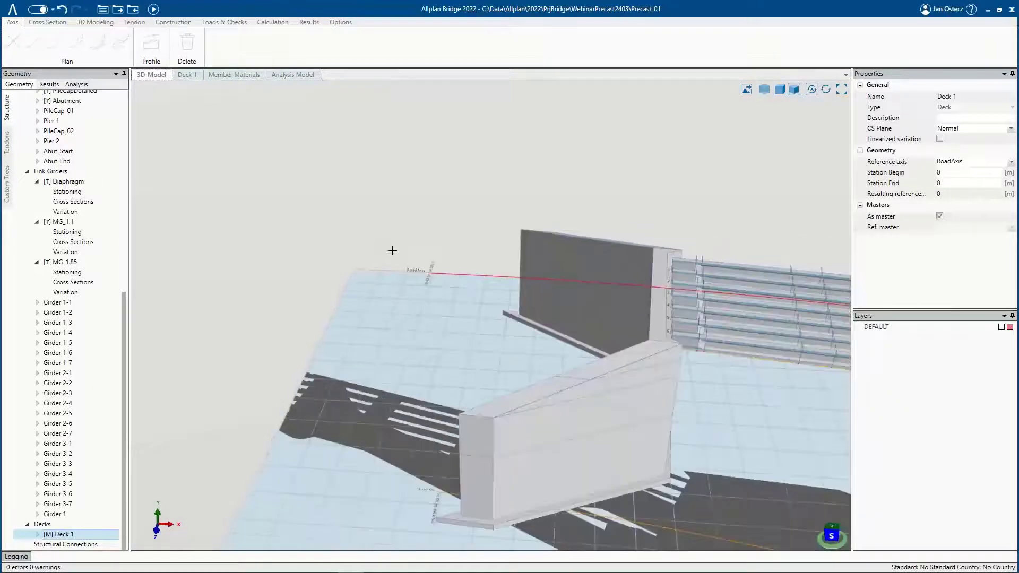
{"action": "middle_click_drag", "start_coordinate": [580, 322], "coordinate": [430, 303]}
{"action": "middle_click_drag", "start_coordinate": [431, 302], "coordinate": [504, 287]}
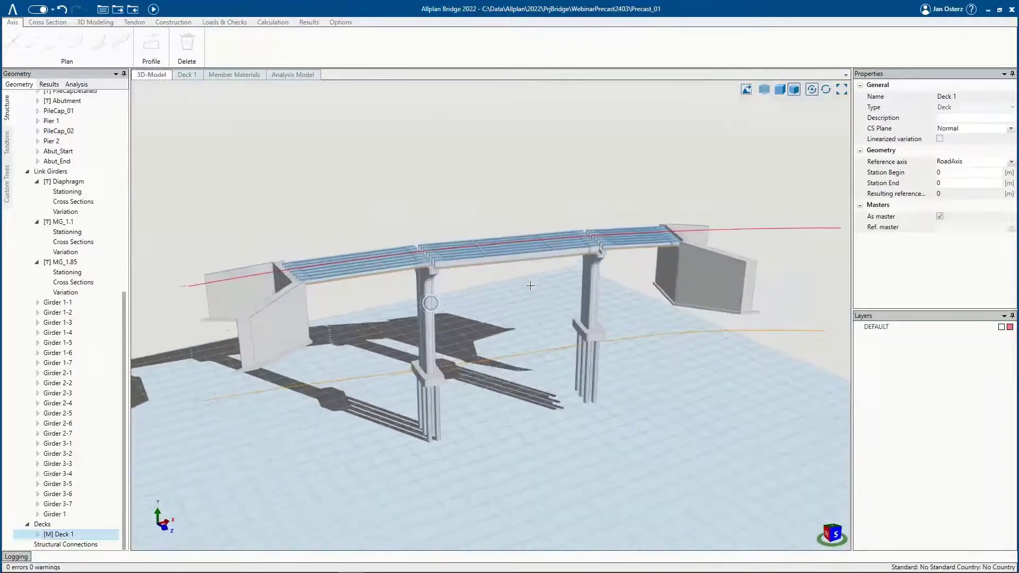
{"action": "left_click_drag", "start_coordinate": [57, 536], "coordinate": [336, 457]}
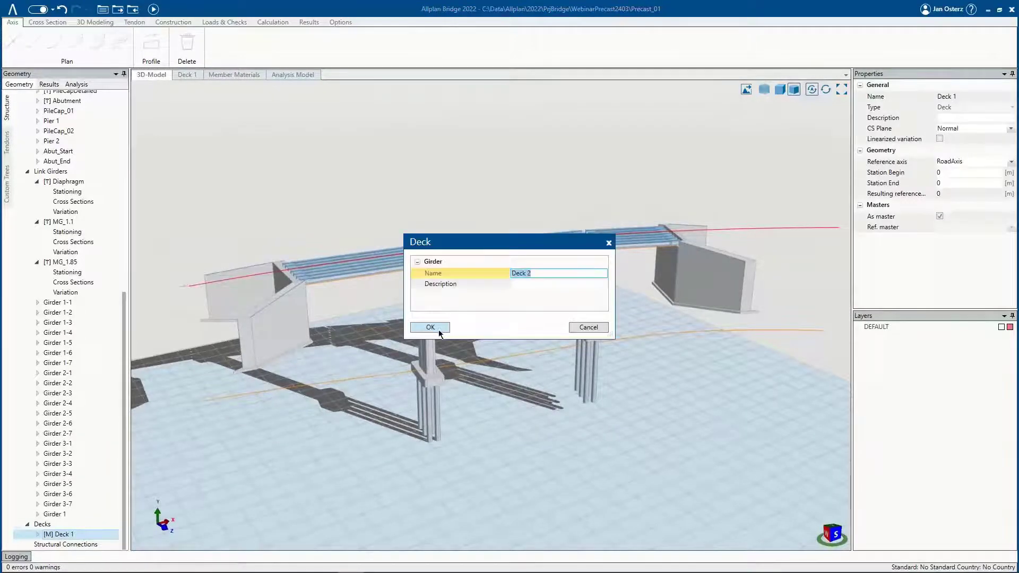
{"action": "left_click", "coordinate": [430, 328]}
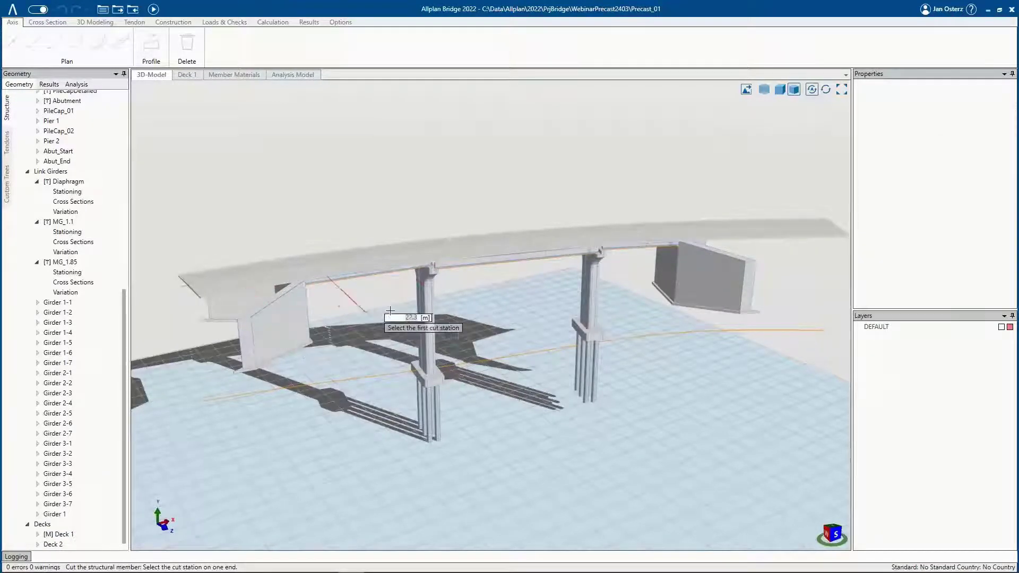
- Cut Deck 2 at station 15 m and station 110 m over the abutments, with 0° cut angles at both ends
{"action": "middle_click_drag", "start_coordinate": [416, 307], "coordinate": [391, 309]}
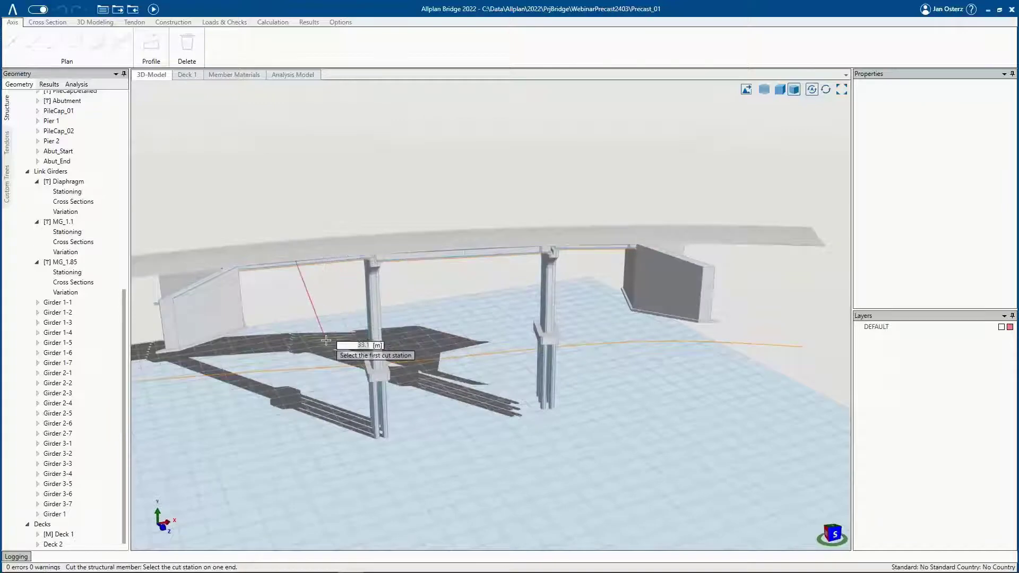
{"action": "middle_click_drag", "start_coordinate": [261, 327], "coordinate": [270, 336]}
{"action": "scroll", "coordinate": [270, 336], "scroll_direction": "up", "scroll_amount": 2}
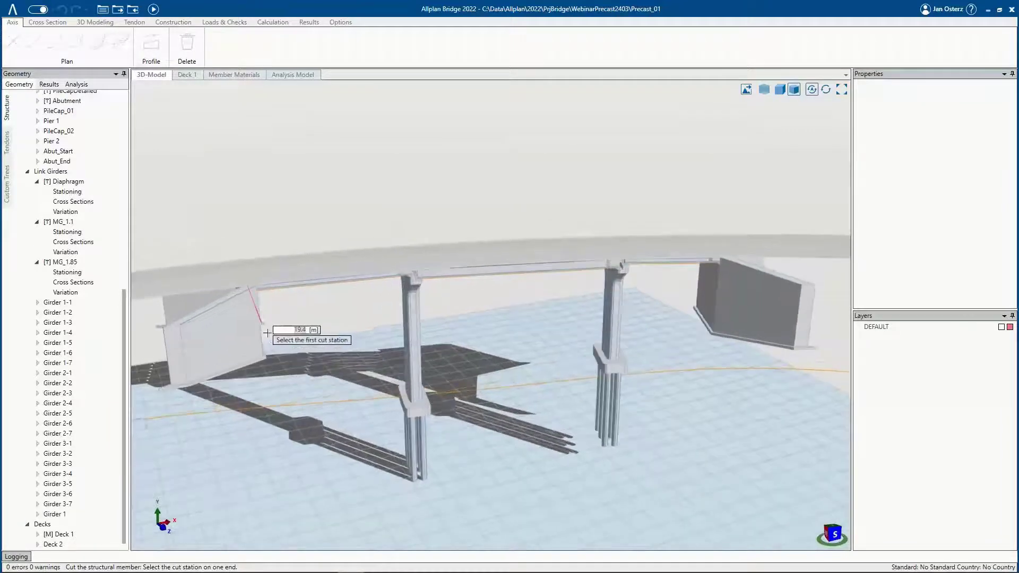
{"action": "left_click", "coordinate": [236, 339]}
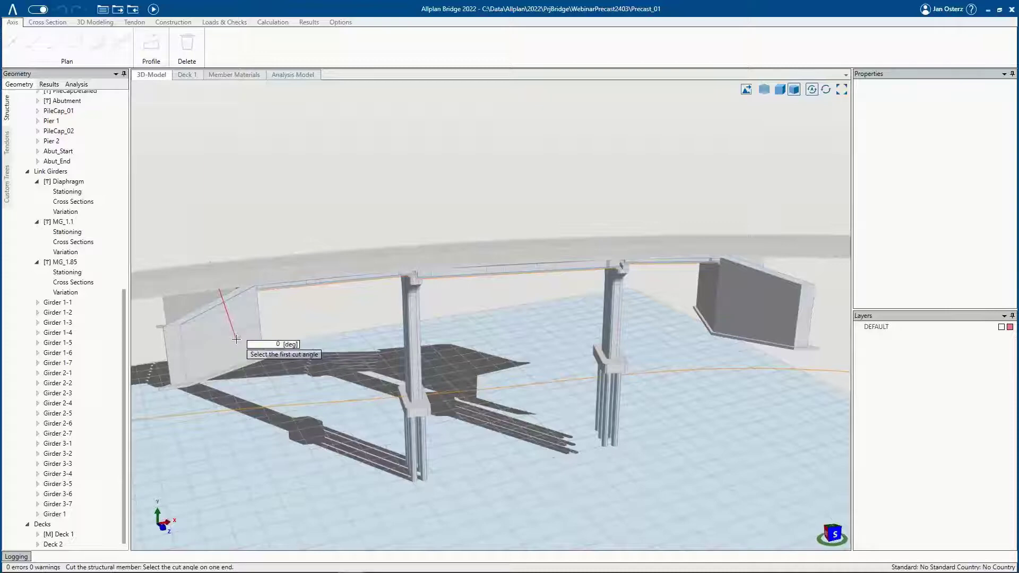
{"action": "left_click", "coordinate": [236, 339]}
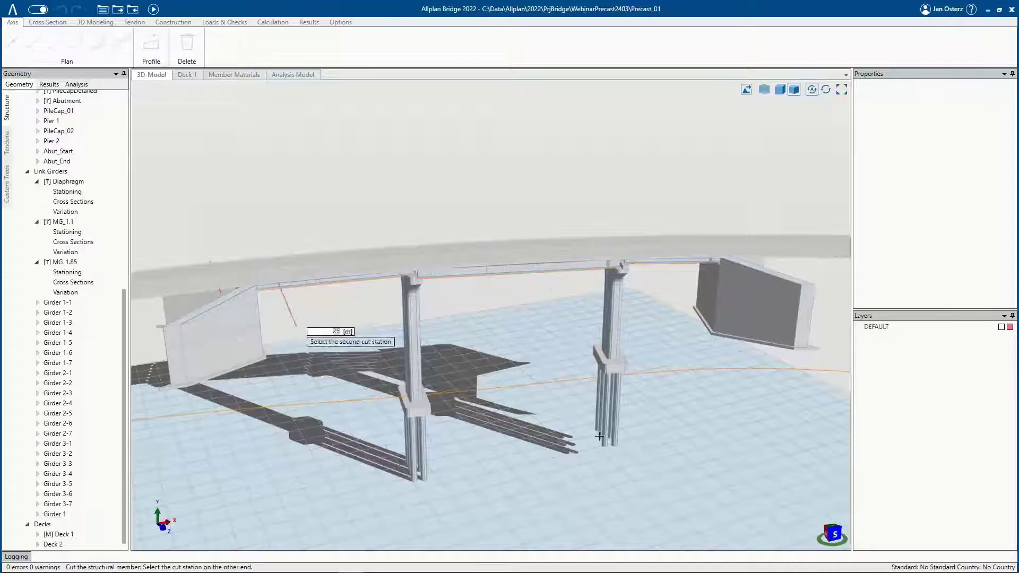
{"action": "left_click", "coordinate": [792, 330]}
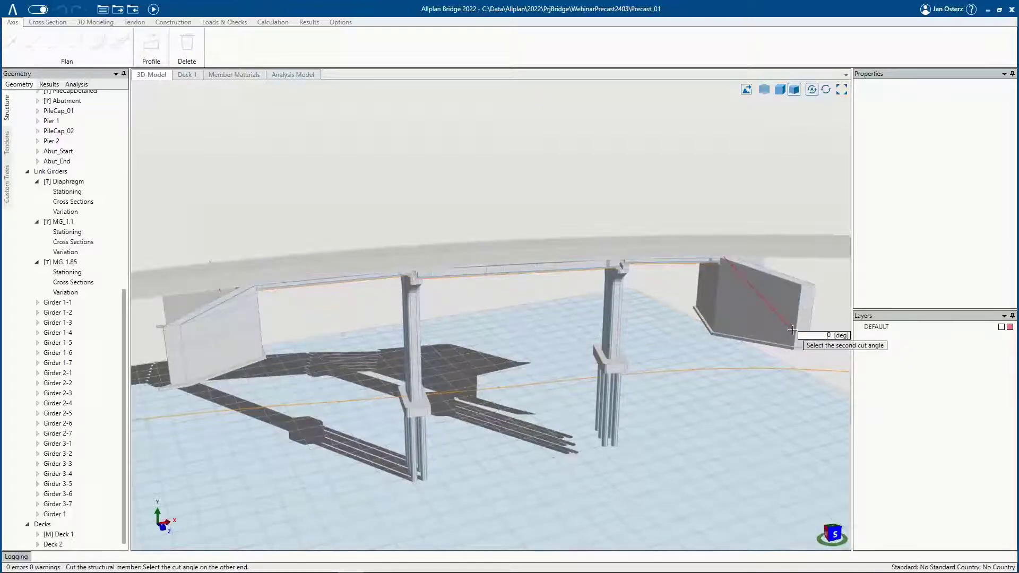
{"action": "left_click", "coordinate": [792, 331]}
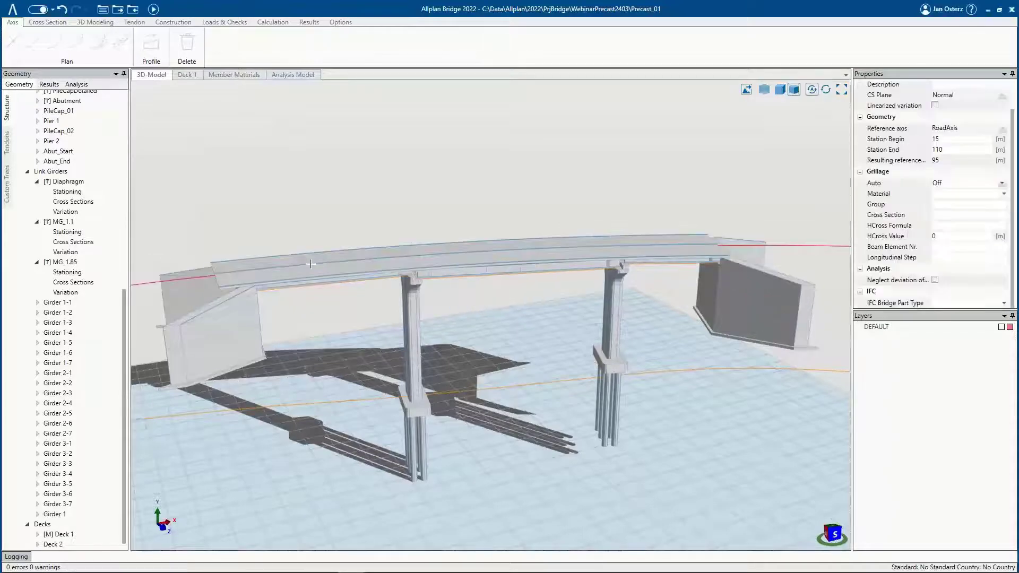
- Hide the abutment at the start of the road axis to expose the girder ends under the deck
{"action": "middle_click_drag", "start_coordinate": [252, 282], "coordinate": [580, 281]}
{"action": "scroll", "coordinate": [297, 308], "scroll_direction": "up", "scroll_amount": 5}
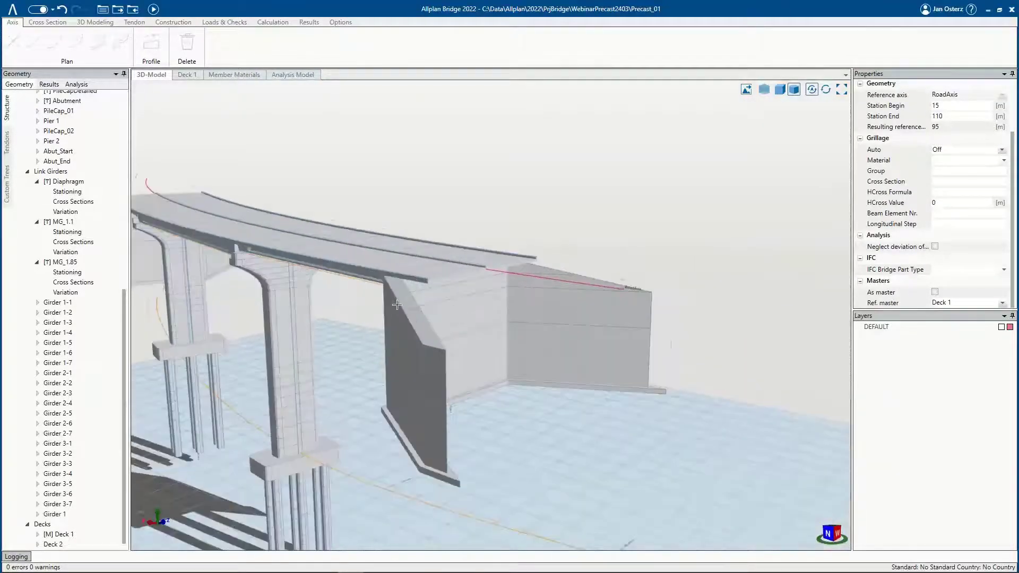
{"action": "middle_click_drag", "start_coordinate": [452, 339], "coordinate": [456, 331]}
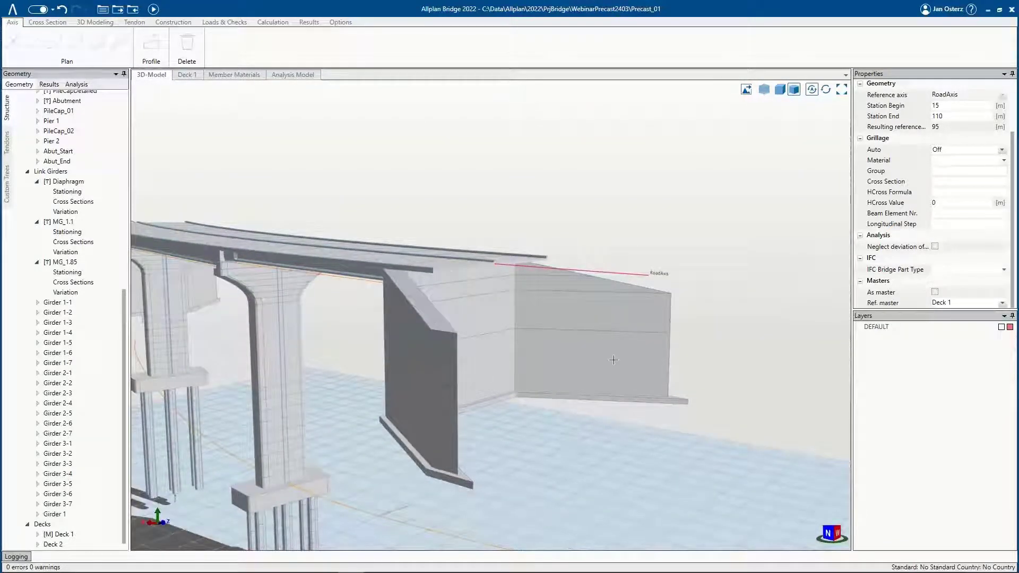
{"action": "left_click_drag", "start_coordinate": [705, 368], "coordinate": [634, 314]}
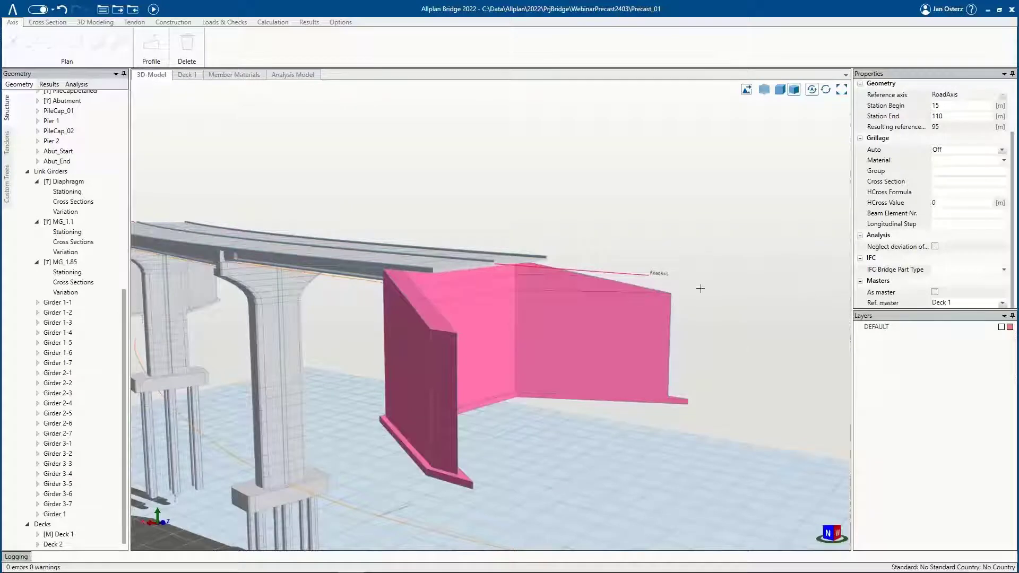
{"action": "right_click", "coordinate": [683, 227]}
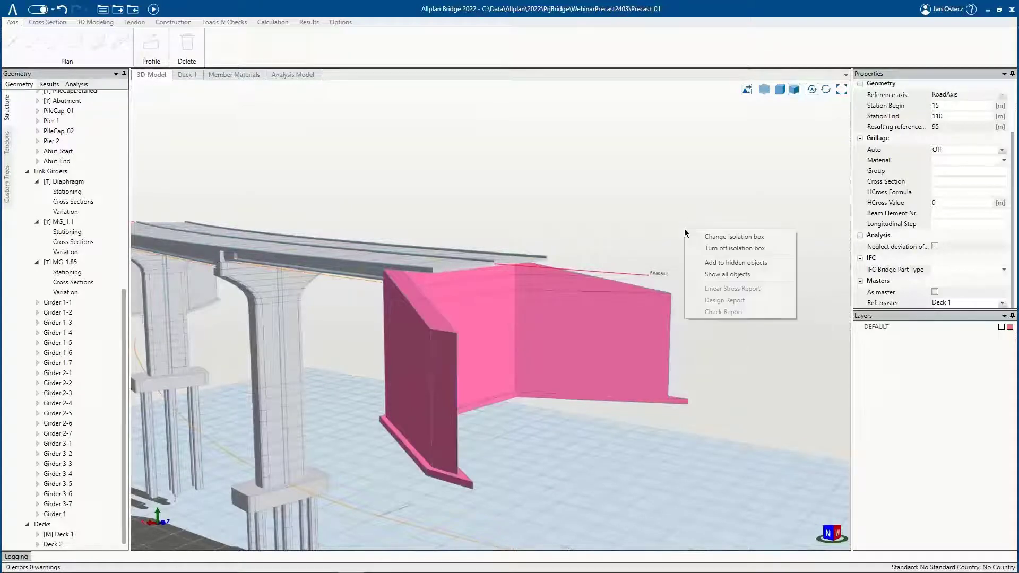
{"action": "left_click", "coordinate": [726, 264]}
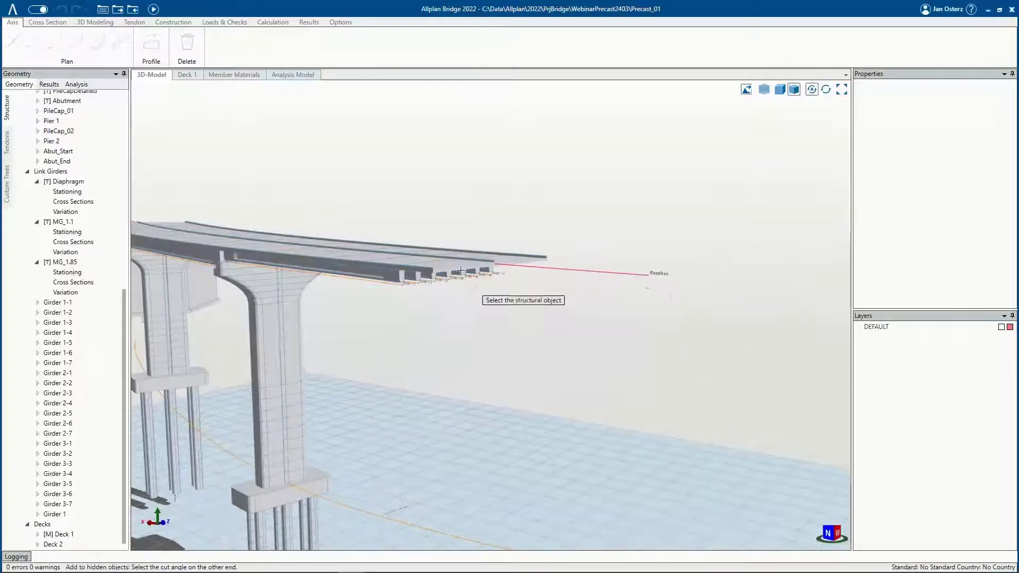
- Create a Boolean haunch between Deck 2 and the top of Girder 1-1, using the outline above the girder as boundary
{"action": "scroll", "coordinate": [418, 270], "scroll_direction": "up", "scroll_amount": 5}
{"action": "middle_click_drag", "start_coordinate": [433, 321], "coordinate": [260, 309]}
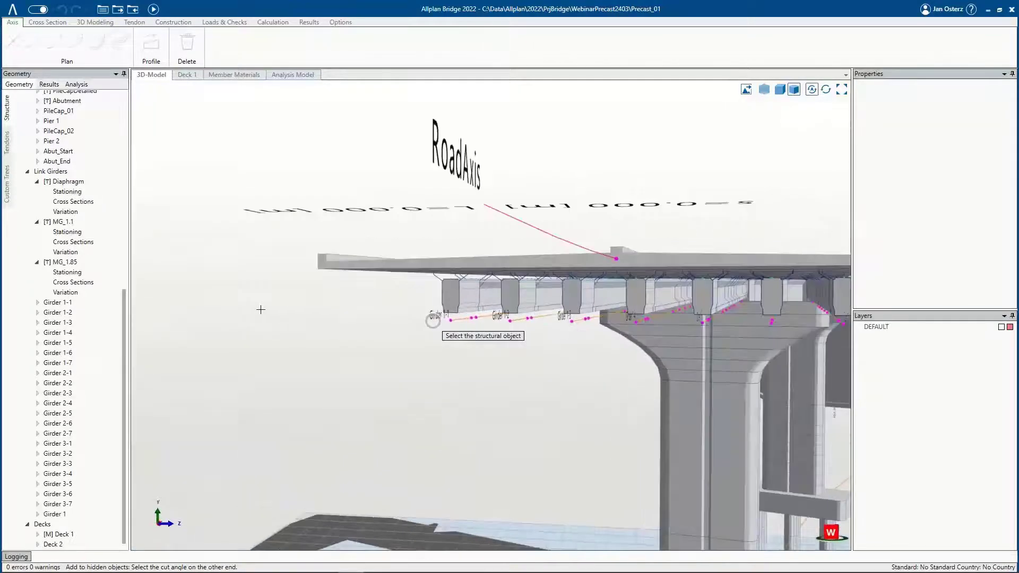
{"action": "left_click", "coordinate": [273, 22]}
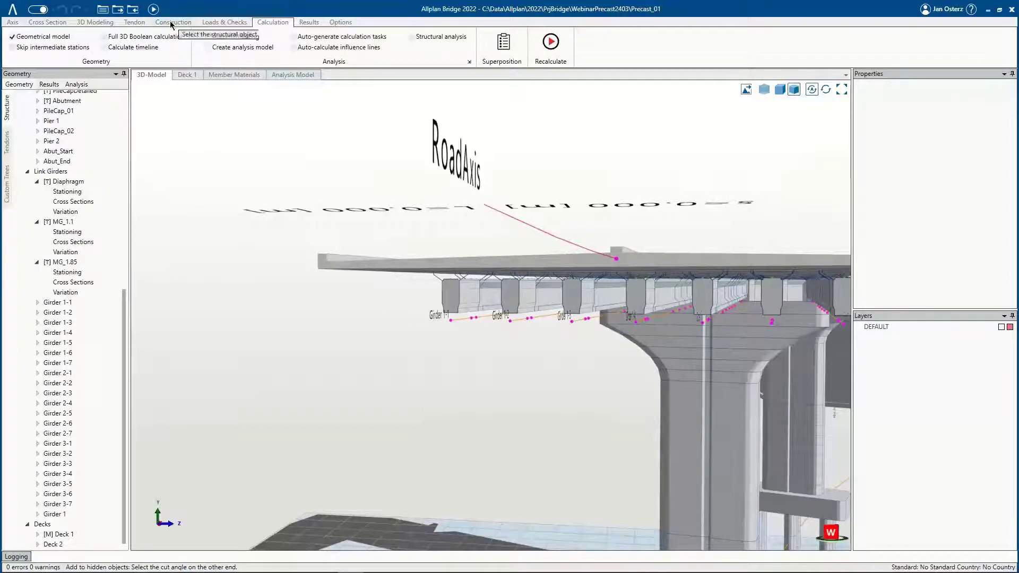
{"action": "left_click", "coordinate": [91, 25]}
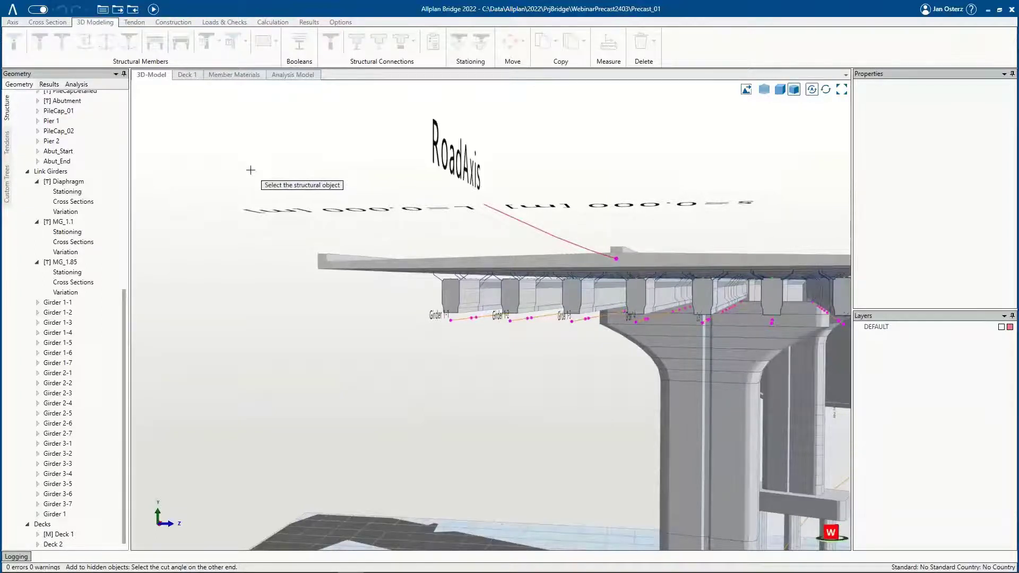
{"action": "left_click", "coordinate": [135, 21]}
{"action": "left_click", "coordinate": [103, 24]}
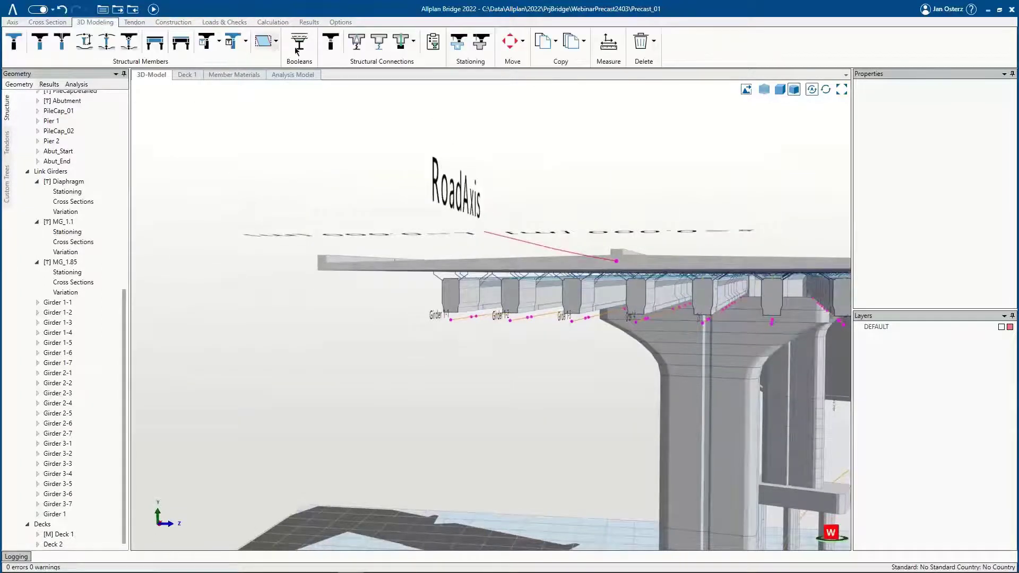
{"action": "left_click", "coordinate": [299, 43]}
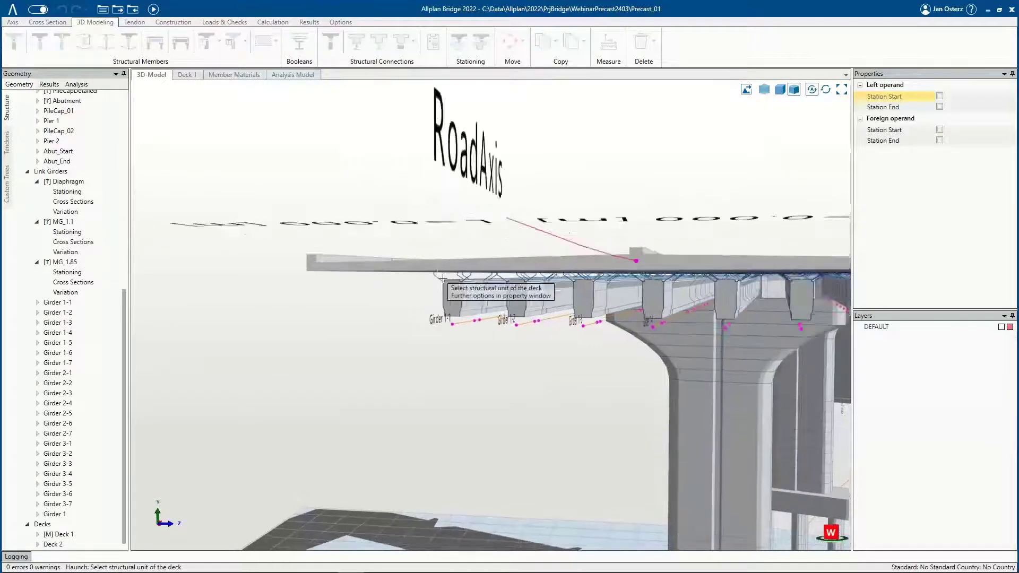
{"action": "scroll", "coordinate": [425, 265], "scroll_direction": "up", "scroll_amount": 3}
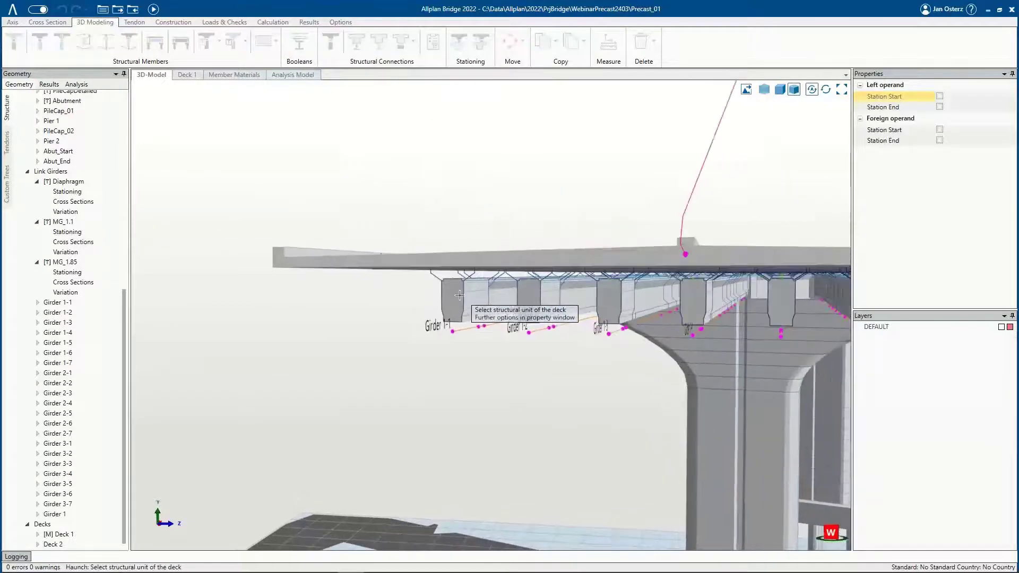
{"action": "left_click", "coordinate": [307, 249]}
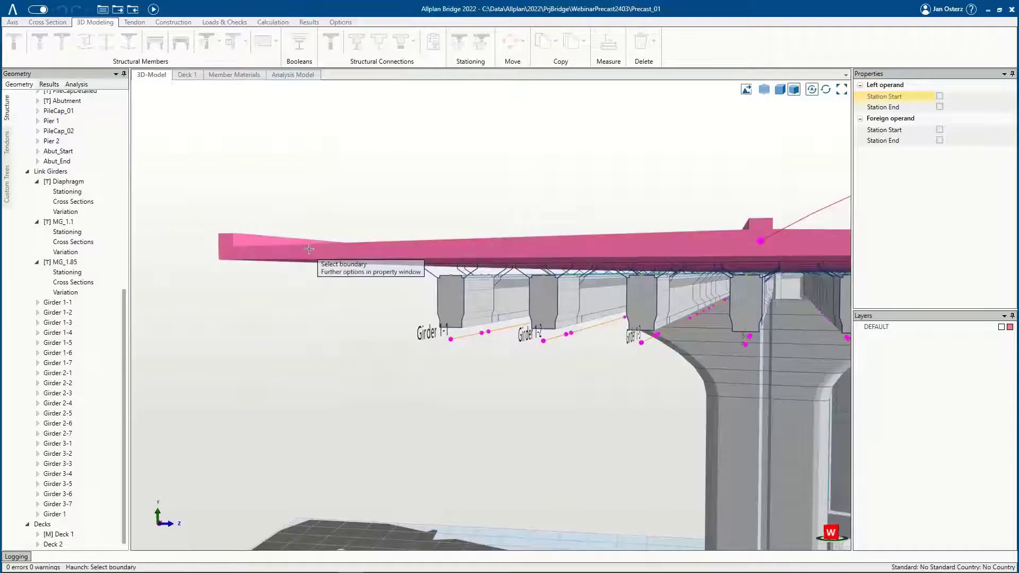
{"action": "left_click", "coordinate": [430, 272]}
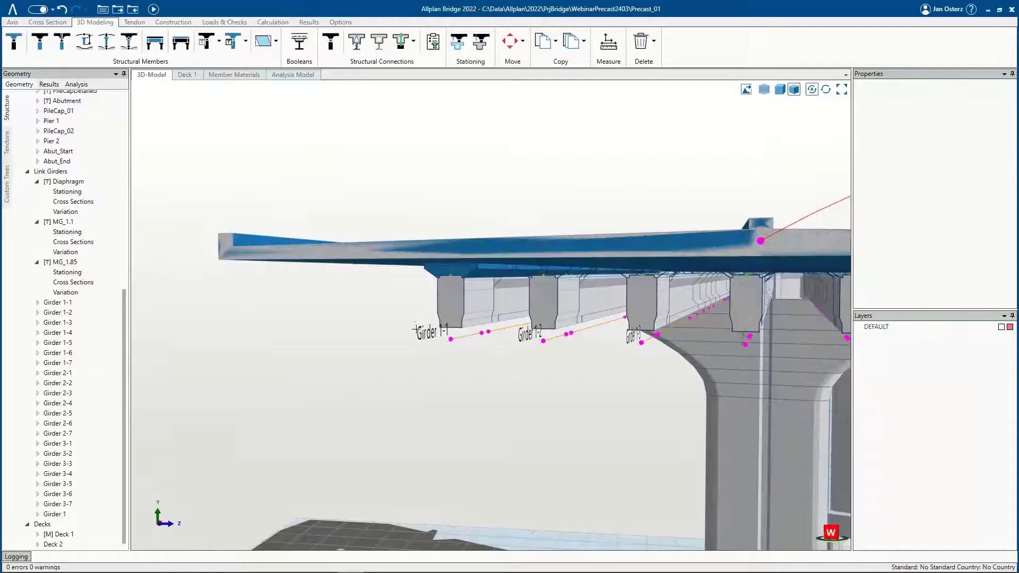
- Create Boolean haunches between Deck 2 and the tops of Girder 1-2 and Girder 1-3, using the outline above each girder as boundary
{"action": "middle_click_drag", "start_coordinate": [441, 331], "coordinate": [351, 323]}
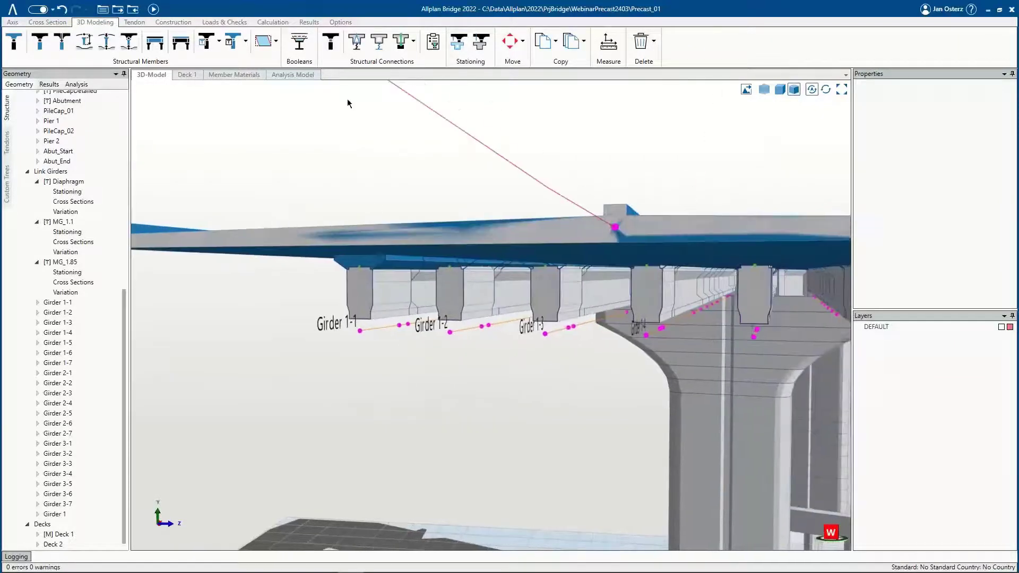
{"action": "left_click", "coordinate": [301, 44]}
{"action": "left_click", "coordinate": [408, 244]}
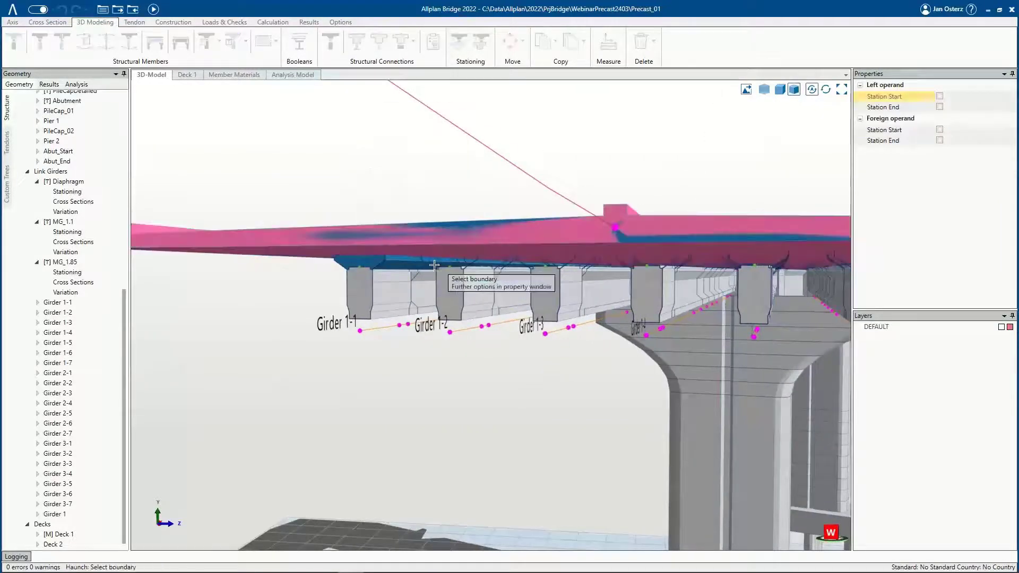
{"action": "mouse_move", "coordinate": [466, 287]}
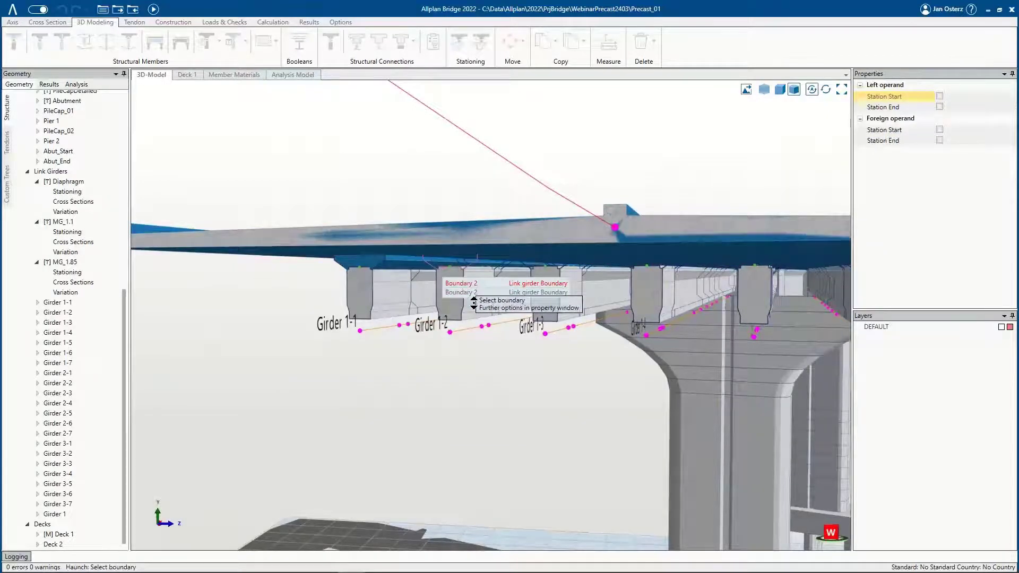
{"action": "left_click", "coordinate": [473, 301]}
{"action": "middle_click_drag", "start_coordinate": [489, 319], "coordinate": [381, 312]}
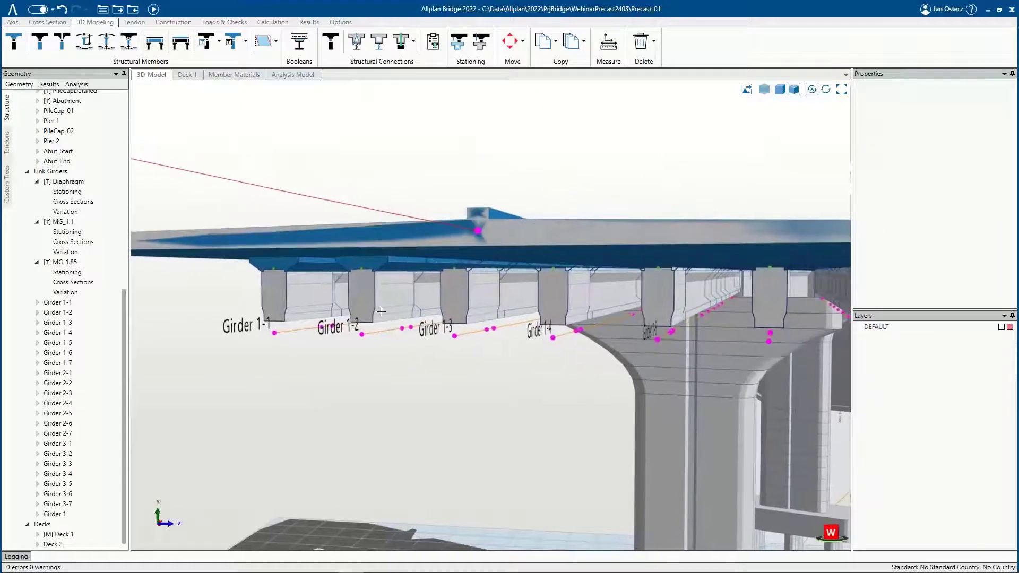
{"action": "left_click", "coordinate": [299, 41]}
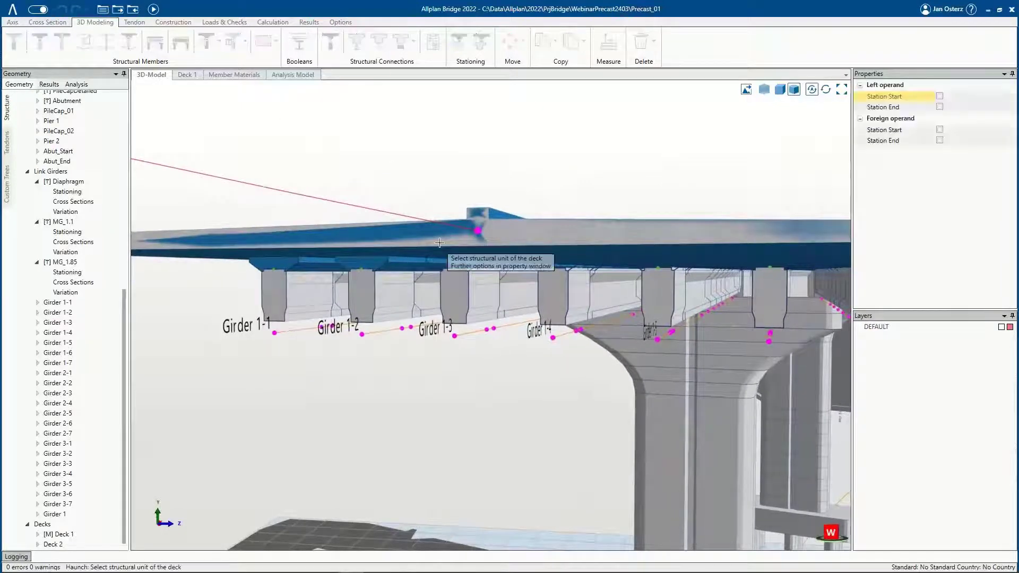
{"action": "mouse_move", "coordinate": [469, 295]}
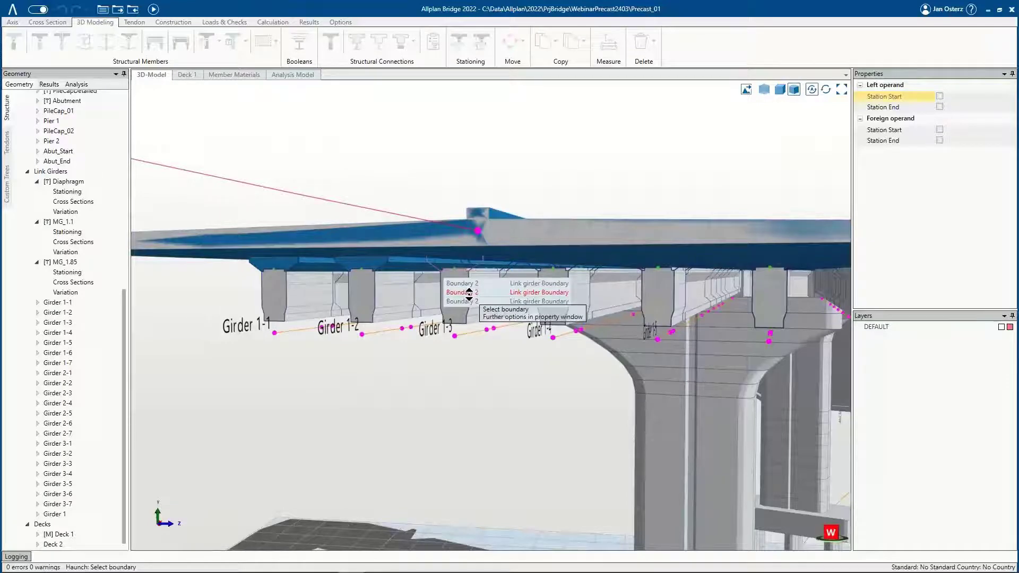
{"action": "left_click", "coordinate": [469, 293]}
- Create Boolean haunches between Deck 2 and the tops of Girder 1-4 and Girder 1-5, using the outline above each girder as boundary
{"action": "middle_click_drag", "start_coordinate": [455, 300], "coordinate": [393, 294]}
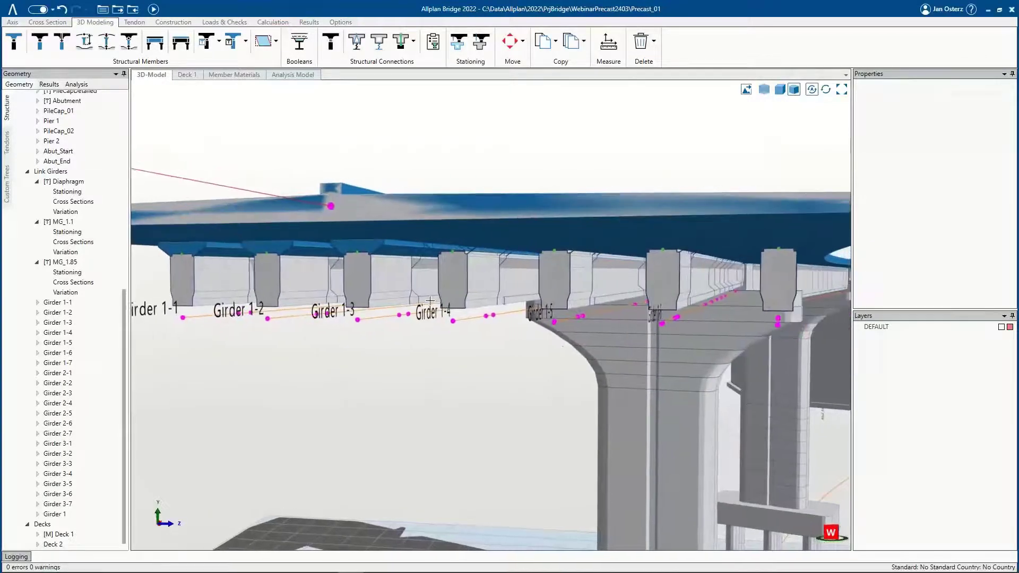
{"action": "left_click", "coordinate": [300, 42]}
{"action": "left_click", "coordinate": [452, 213]}
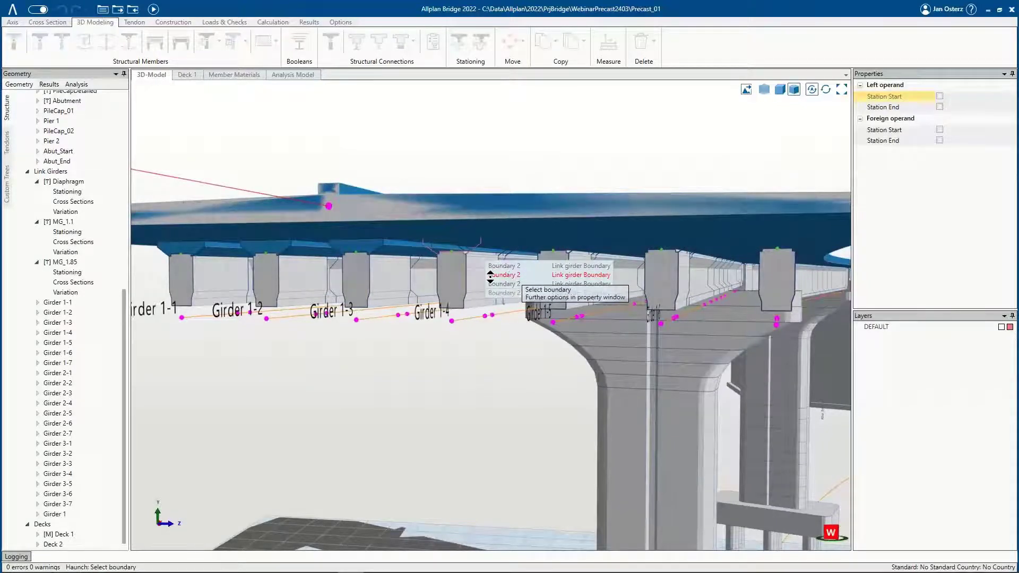
{"action": "left_click", "coordinate": [523, 325]}
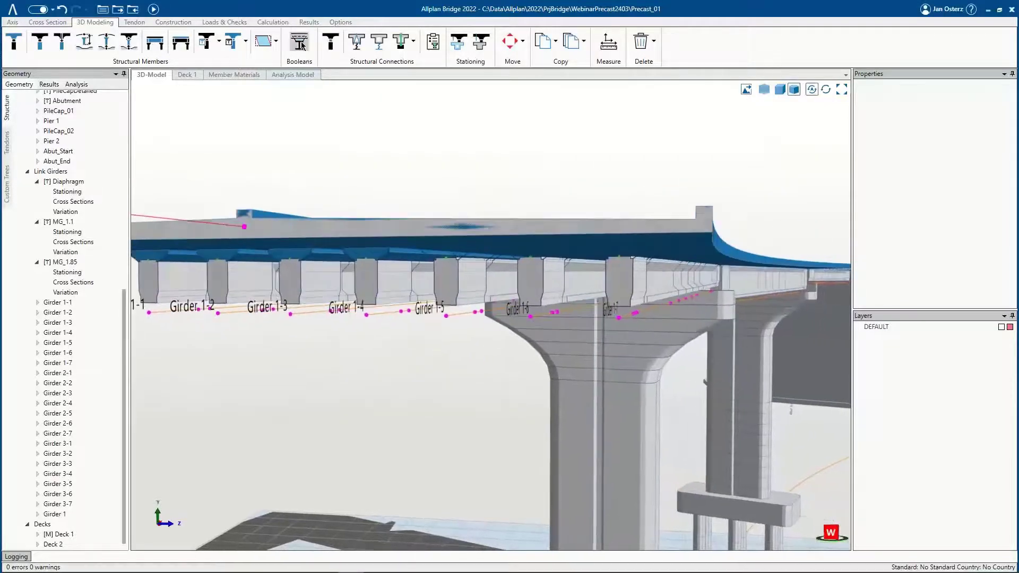
{"action": "left_click", "coordinate": [299, 42]}
{"action": "mouse_move", "coordinate": [480, 271]}
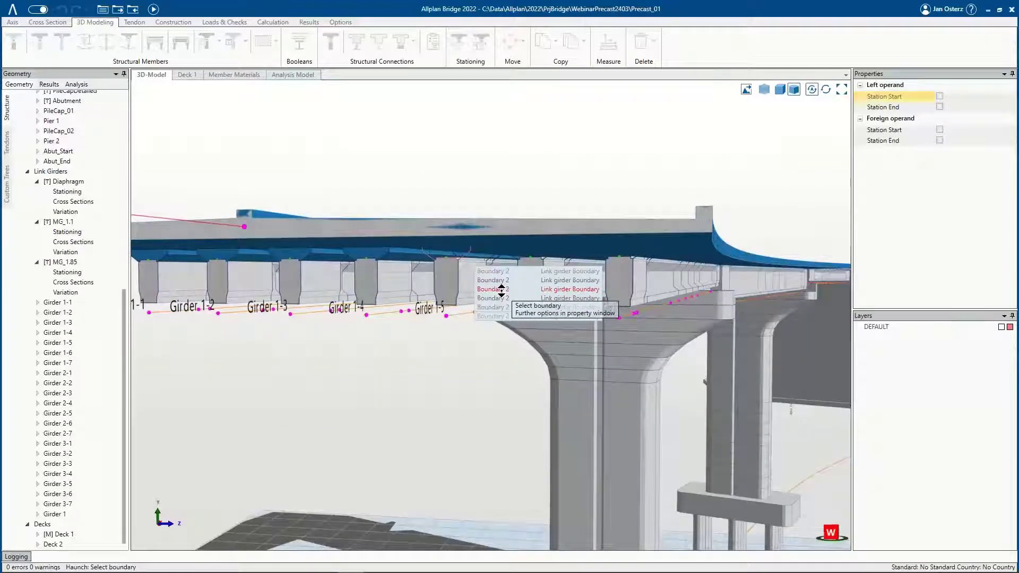
{"action": "left_click", "coordinate": [502, 289]}
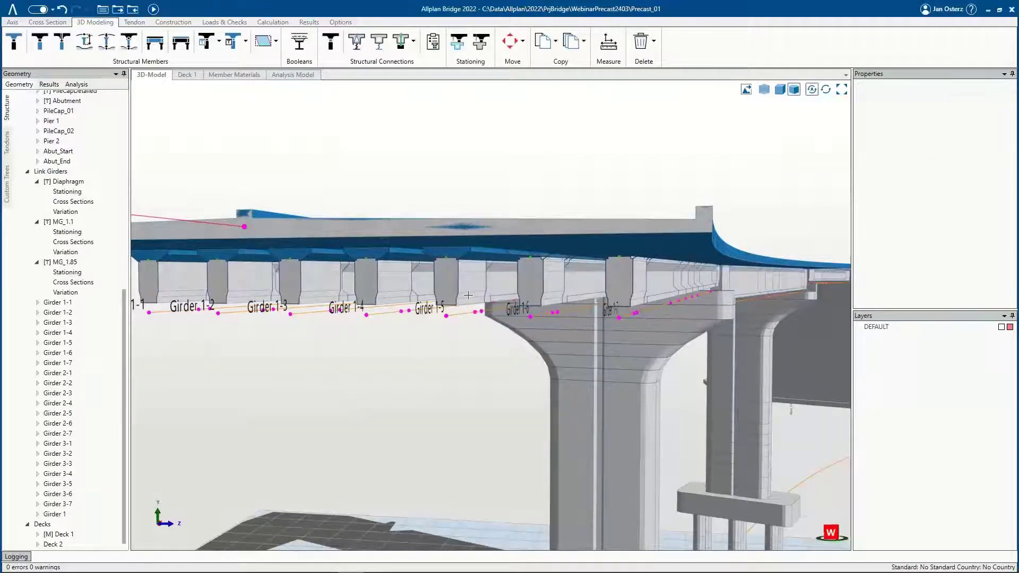
- Create Boolean haunches between Deck 2 and the tops of Girder 1-6 and Girder 1-7, using the outline above each girder as boundary
{"action": "middle_click_drag", "start_coordinate": [523, 309], "coordinate": [387, 180]}
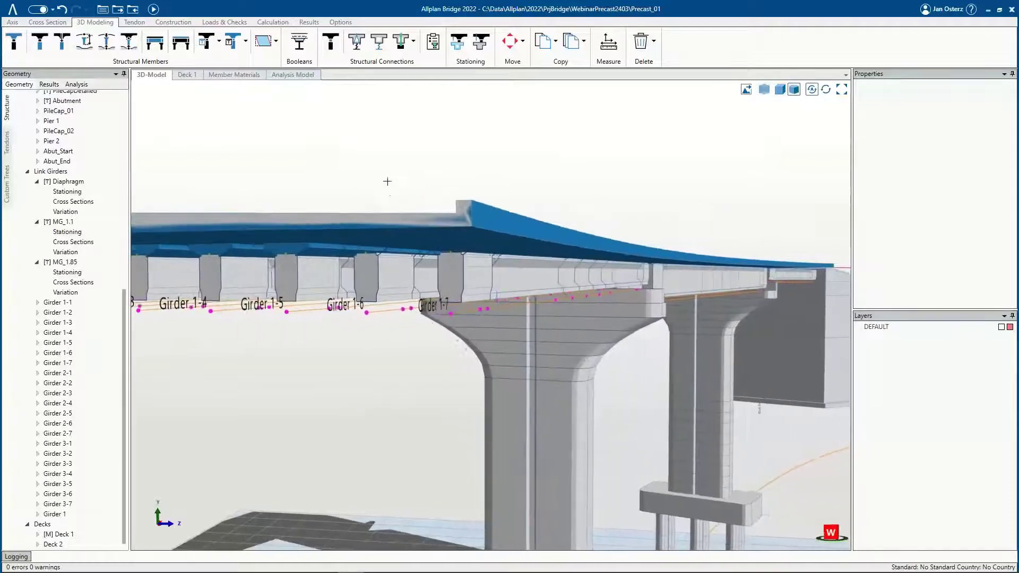
{"action": "left_click", "coordinate": [300, 42]}
{"action": "left_click", "coordinate": [384, 245]}
{"action": "mouse_move", "coordinate": [417, 281]}
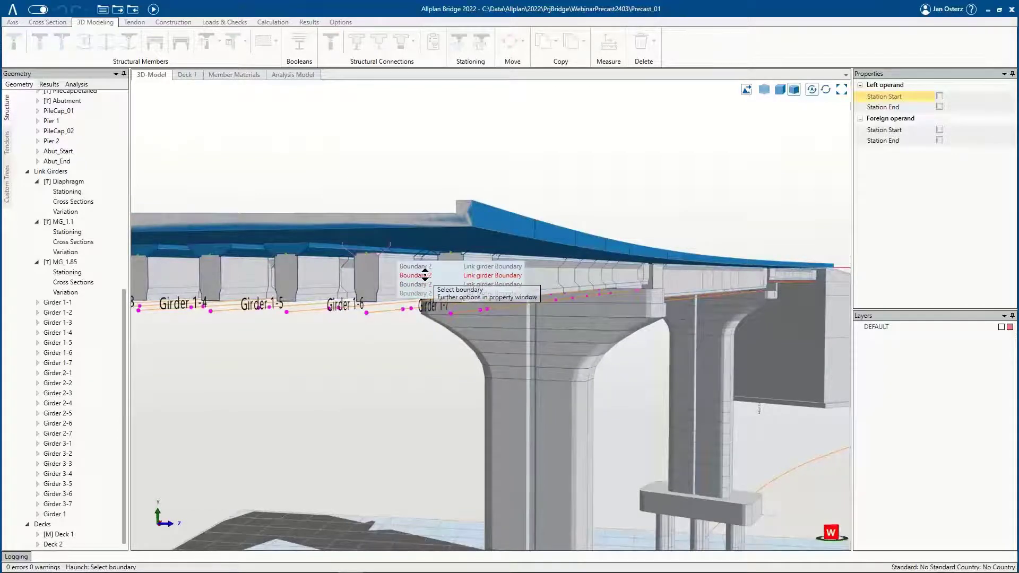
{"action": "left_click", "coordinate": [426, 275]}
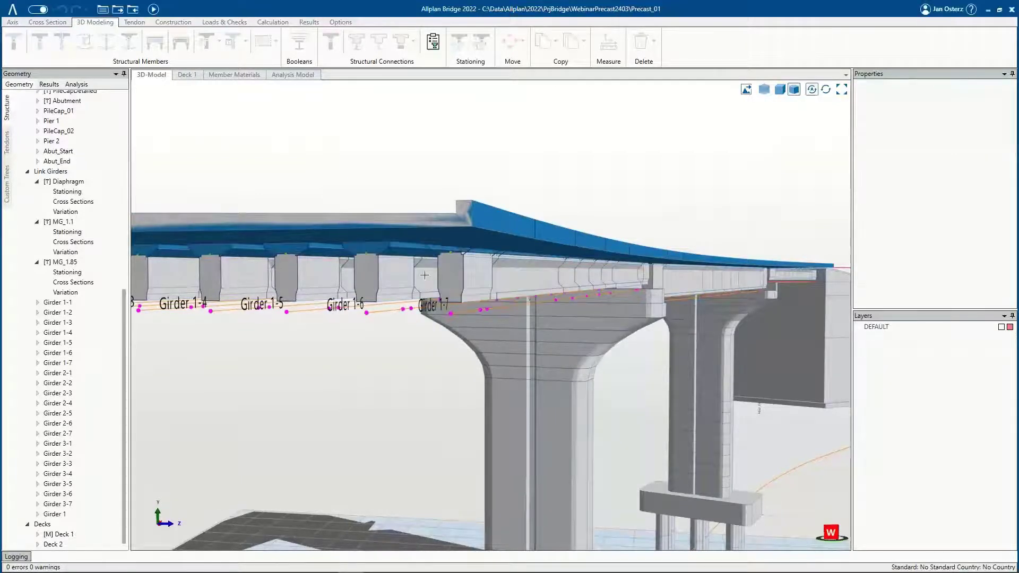
{"action": "left_click", "coordinate": [290, 44]}
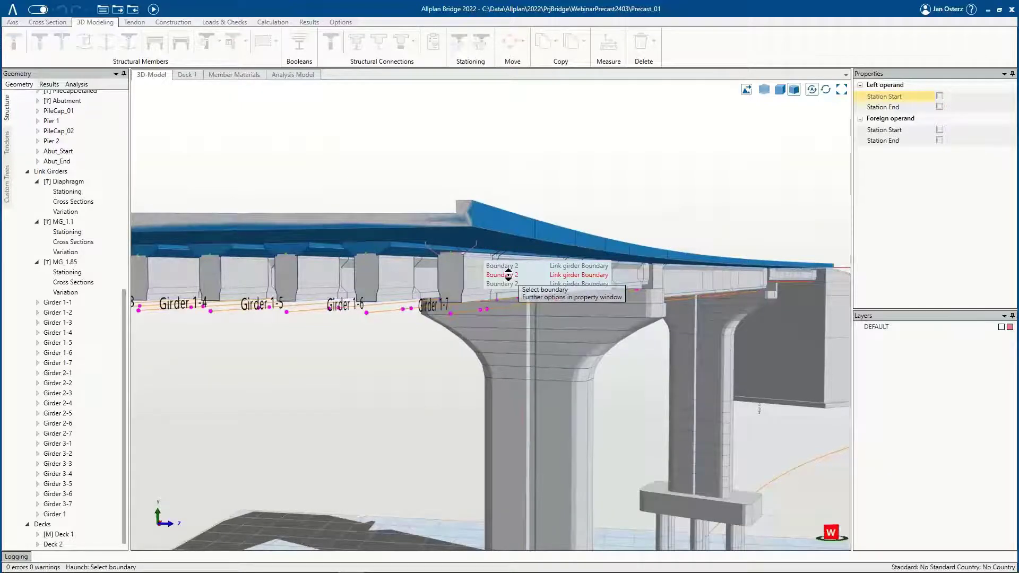
{"action": "left_click", "coordinate": [508, 274]}
- Enable the full 3D Boolean calculation for the geometrical model and recalculate the bridge
{"action": "scroll", "coordinate": [378, 267], "scroll_direction": "down", "scroll_amount": 3}
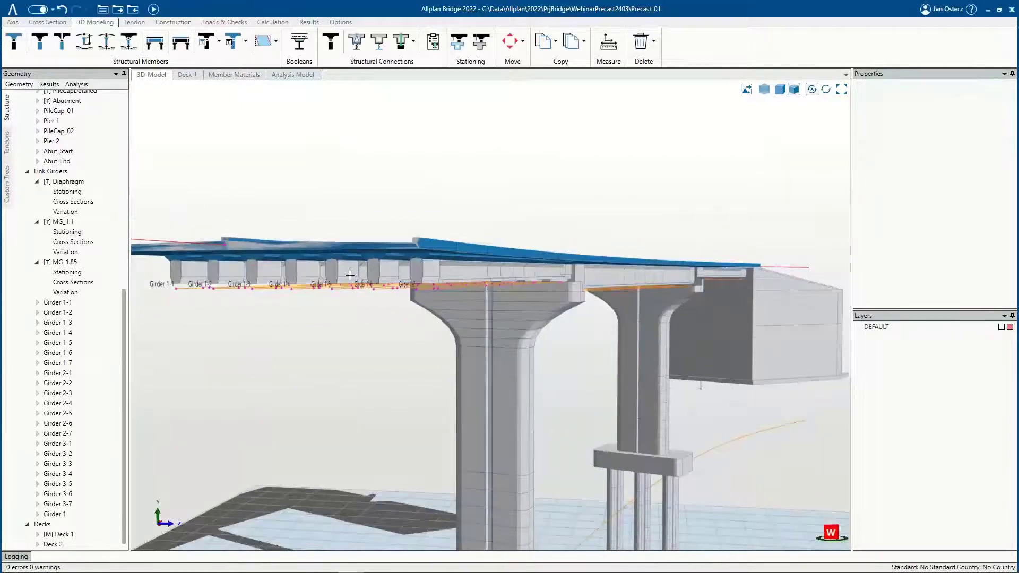
{"action": "middle_click_drag", "start_coordinate": [224, 273], "coordinate": [301, 280]}
{"action": "left_click", "coordinate": [274, 22]}
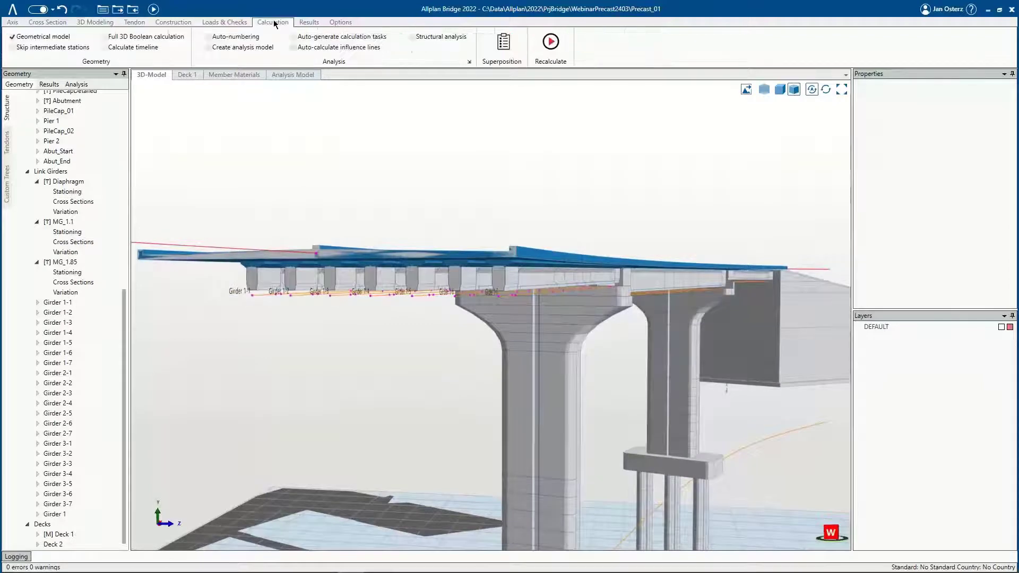
{"action": "left_click", "coordinate": [105, 37]}
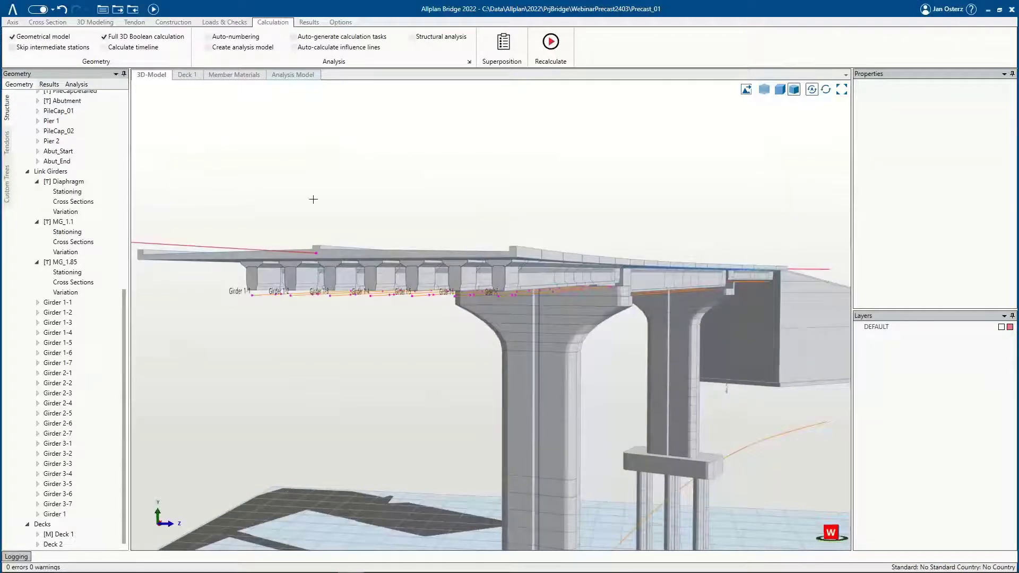
- Show all hidden objects again, including the abutment at the start of the road axis
{"action": "middle_click_drag", "start_coordinate": [361, 273], "coordinate": [564, 277]}
{"action": "scroll", "coordinate": [466, 285], "scroll_direction": "down", "scroll_amount": 3}
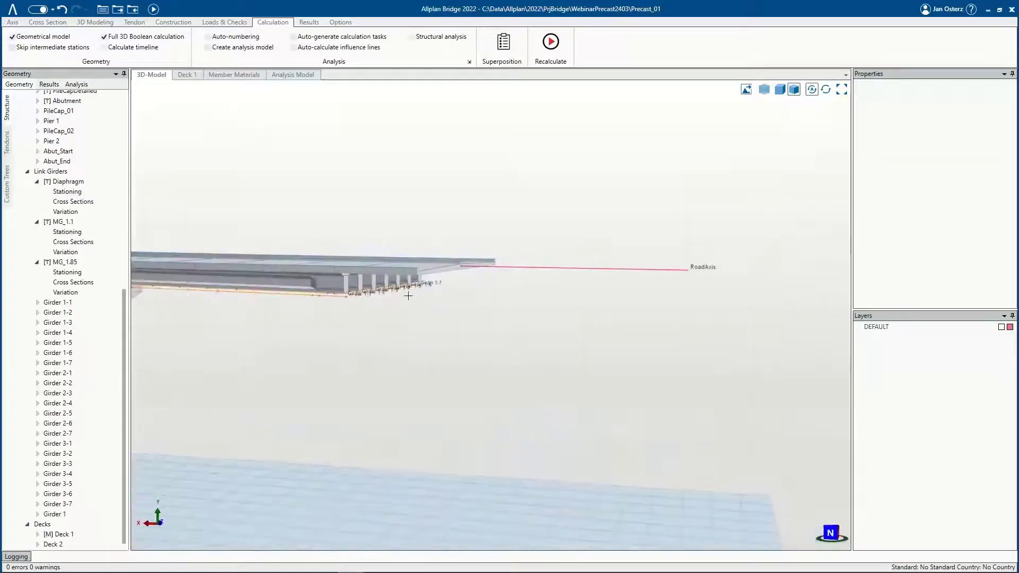
{"action": "right_click", "coordinate": [462, 185]}
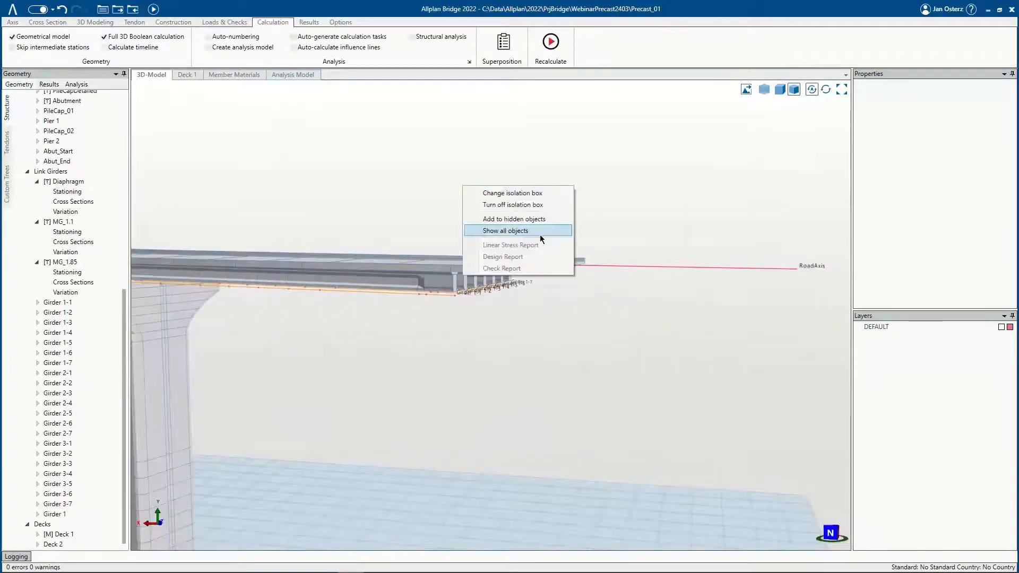
{"action": "left_click", "coordinate": [506, 231]}
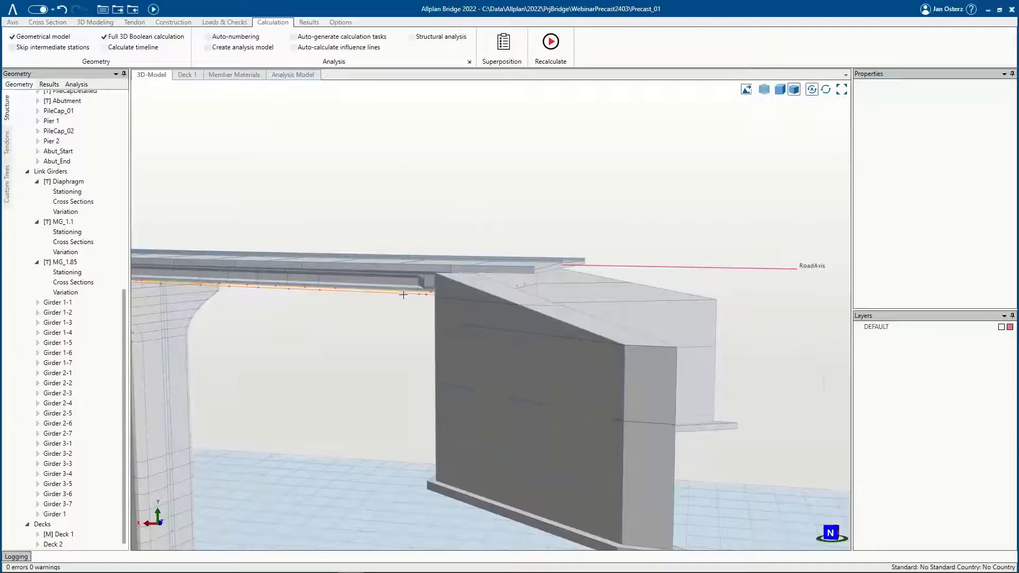
- Set both geometric positions of Abut_Start to station 15 m and recalculate the model
{"action": "scroll", "coordinate": [488, 314], "scroll_direction": "up", "scroll_amount": 5}
{"action": "scroll", "coordinate": [515, 277], "scroll_direction": "up", "scroll_amount": 2}
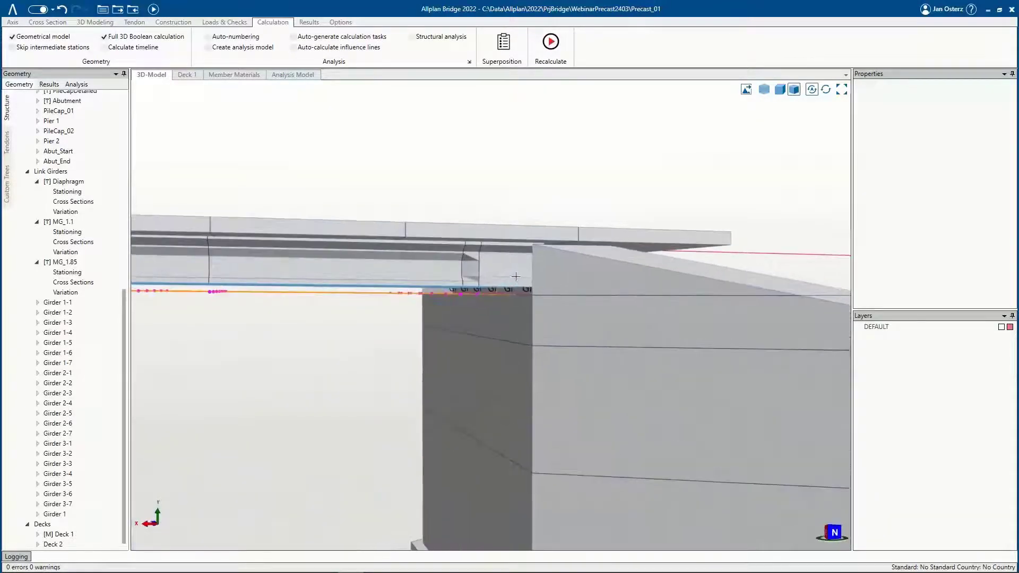
{"action": "scroll", "coordinate": [486, 251], "scroll_direction": "down", "scroll_amount": 4}
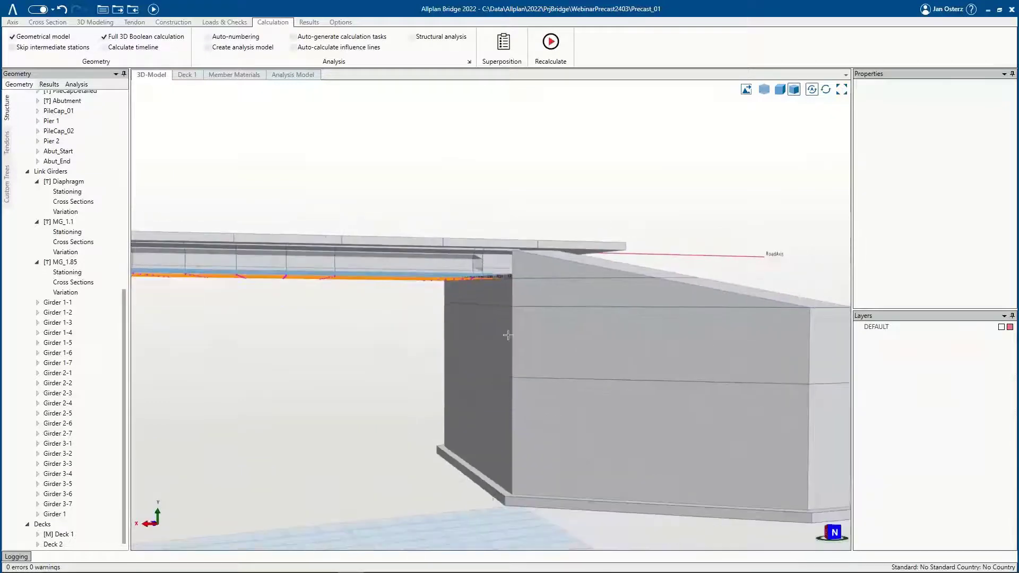
{"action": "middle_click_drag", "start_coordinate": [564, 300], "coordinate": [517, 351]}
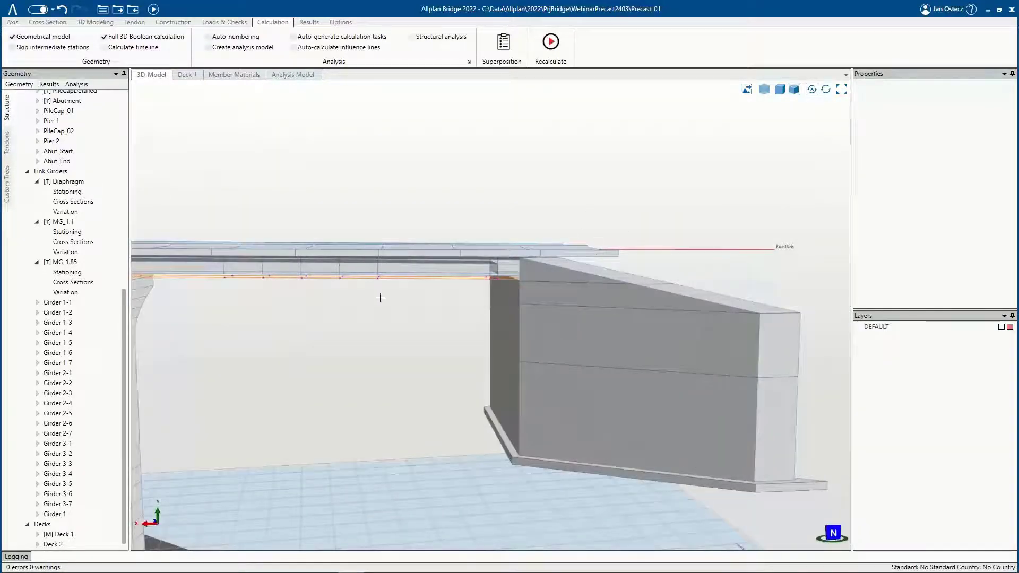
{"action": "left_click", "coordinate": [64, 151]}
{"action": "left_click", "coordinate": [947, 216]}
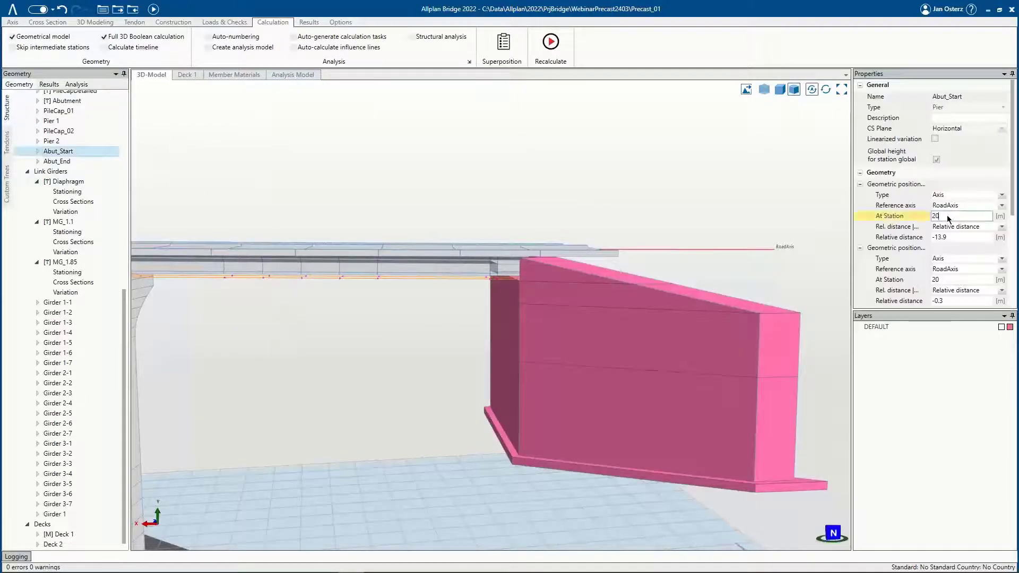
{"action": "type", "text": "15"}
{"action": "left_click", "coordinate": [950, 279]}
{"action": "type", "text": "15"}
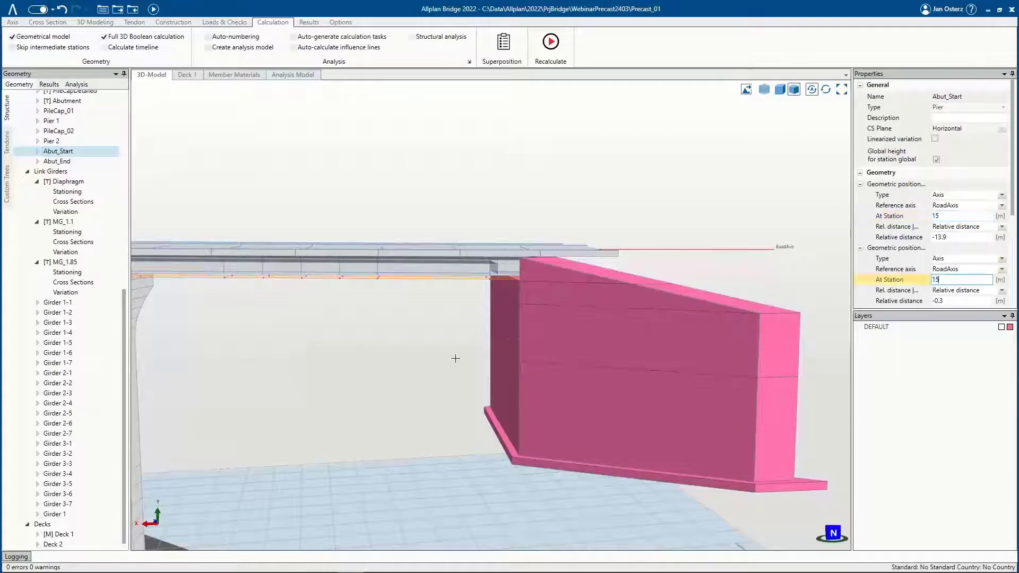
{"action": "key", "text": "F5"}
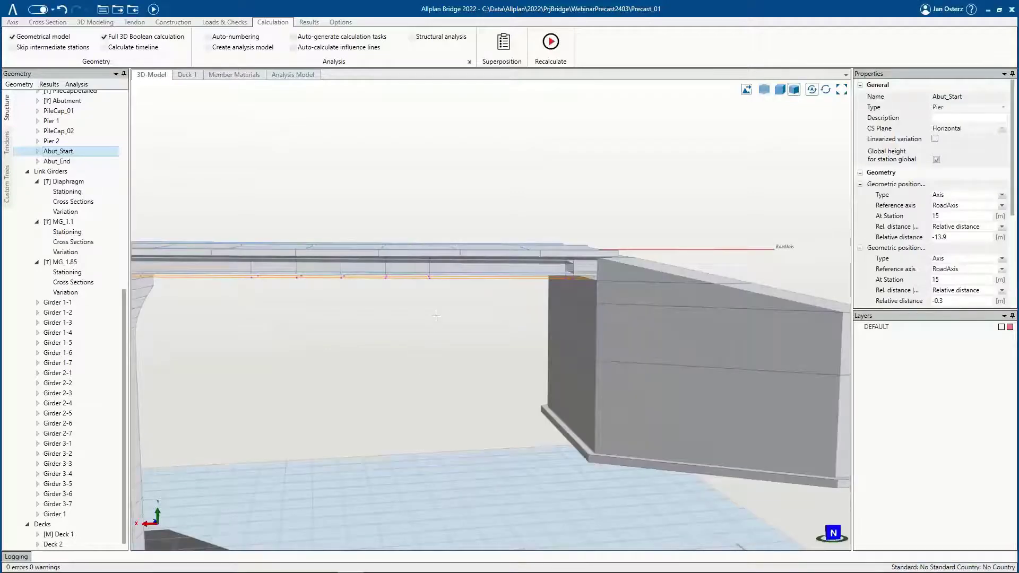
- Examine the complete bridge from several sides, checking how the deck meets the girders, piers and both abutments
{"action": "scroll", "coordinate": [436, 315], "scroll_direction": "down", "scroll_amount": 5}
{"action": "mouse_move", "coordinate": [438, 314]}
{"action": "middle_mouse_down"}
{"action": "mouse_move", "coordinate": [396, 302]}
{"action": "mouse_move", "coordinate": [520, 259]}
{"action": "mouse_move", "coordinate": [422, 299]}
{"action": "mouse_move", "coordinate": [445, 310]}
{"action": "mouse_move", "coordinate": [397, 286]}
{"action": "middle_mouse_up"}
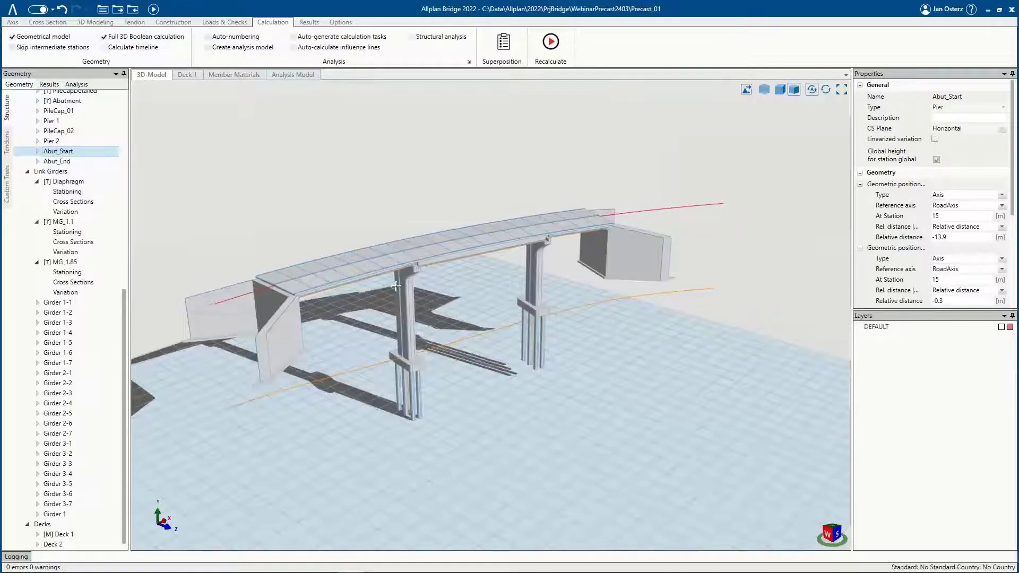
{"action": "middle_click_drag", "start_coordinate": [396, 286], "coordinate": [470, 286]}
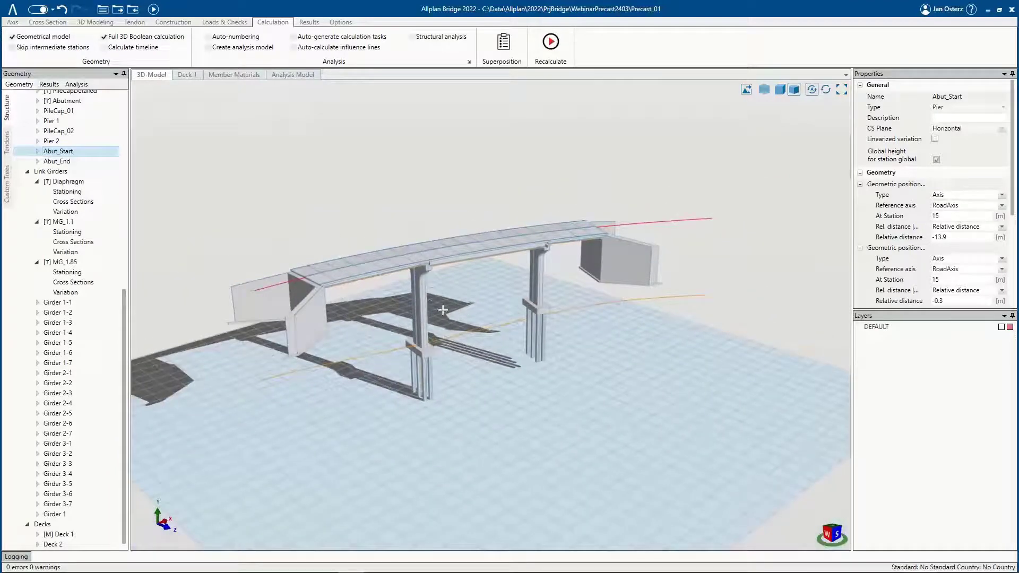
{"action": "scroll", "coordinate": [366, 314], "scroll_direction": "up", "scroll_amount": 6}
{"action": "scroll", "coordinate": [378, 319], "scroll_direction": "down", "scroll_amount": 7}
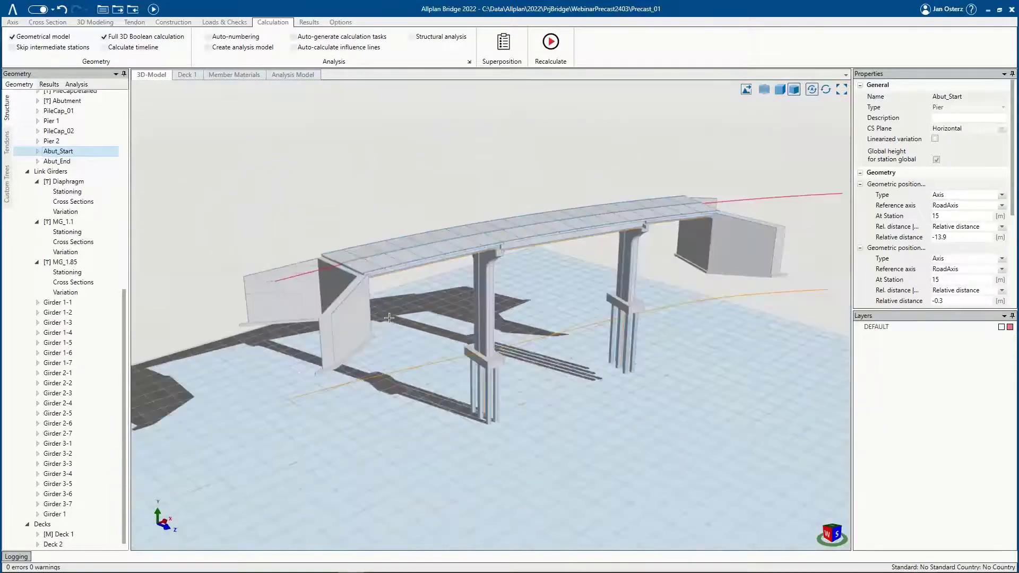
{"action": "middle_click_drag", "start_coordinate": [427, 279], "coordinate": [447, 281]}
{"action": "scroll", "coordinate": [80, 130], "scroll_direction": "up", "scroll_amount": 3}
- Set the radius of the circular element in the RoadAxis plan to 300 m and return to the 3D model
{"action": "scroll", "coordinate": [80, 133], "scroll_direction": "up", "scroll_amount": 8}
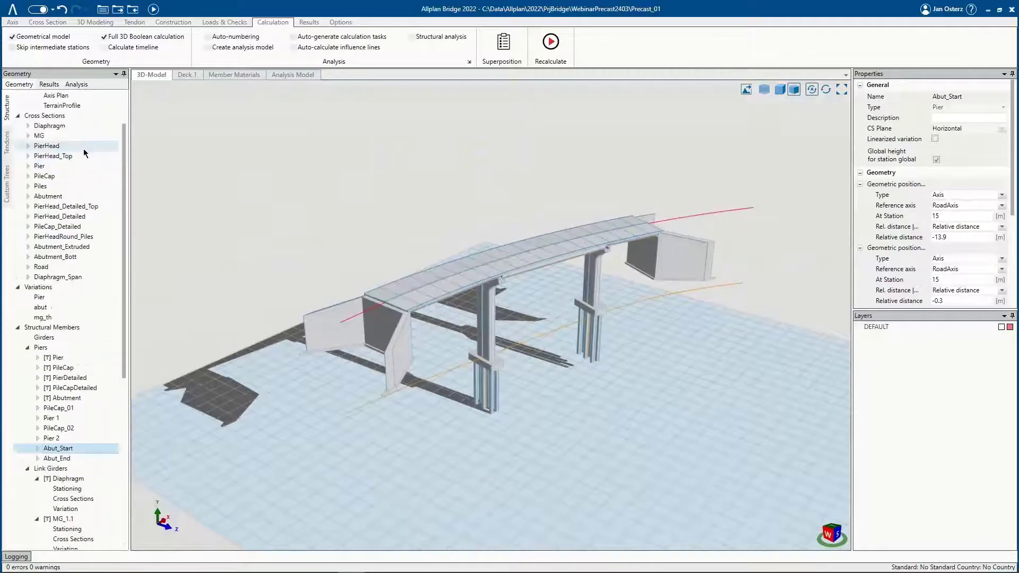
{"action": "middle_click_drag", "start_coordinate": [424, 226], "coordinate": [381, 222]}
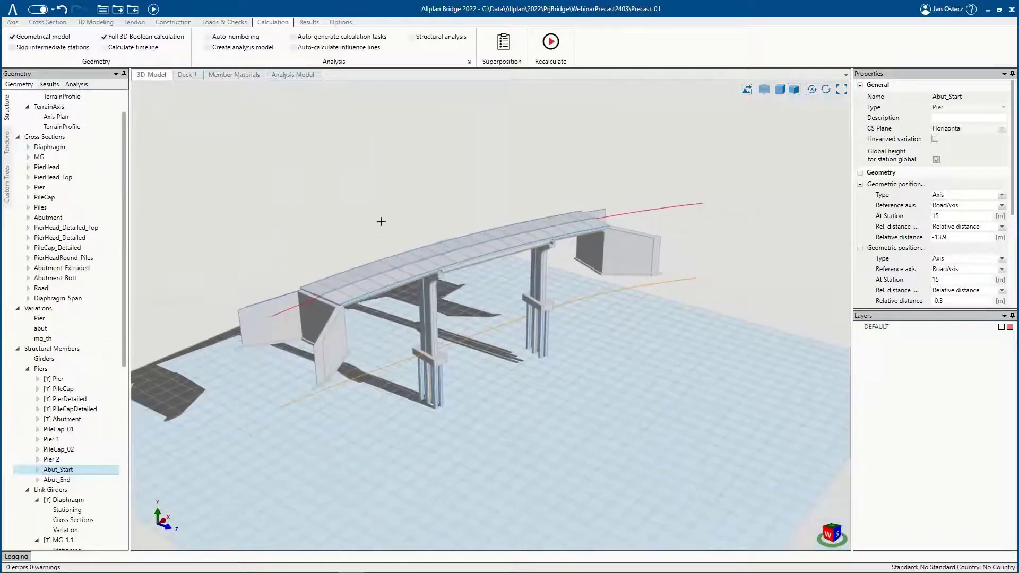
{"action": "scroll", "coordinate": [64, 115], "scroll_direction": "up", "scroll_amount": 2}
{"action": "left_click", "coordinate": [69, 119]}
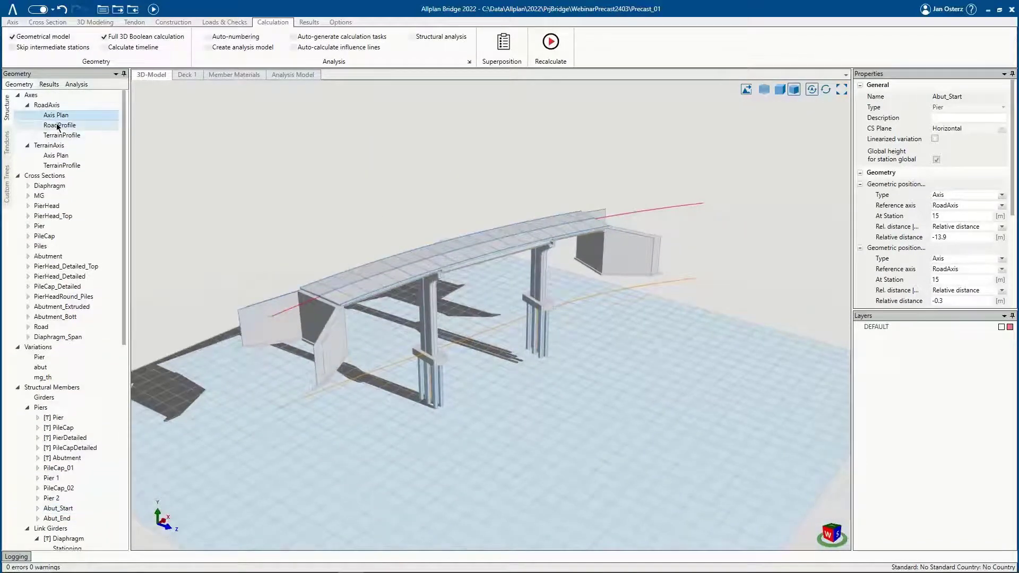
{"action": "double_click", "coordinate": [57, 115]}
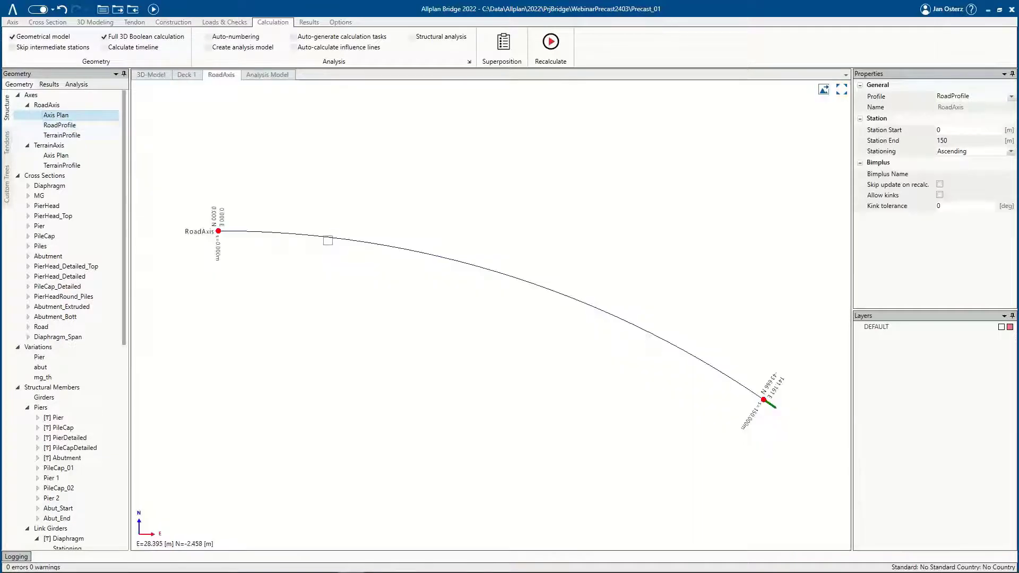
{"action": "left_click", "coordinate": [331, 239]}
{"action": "scroll", "coordinate": [446, 282], "scroll_direction": "down", "scroll_amount": 1}
{"action": "left_click", "coordinate": [950, 119]}
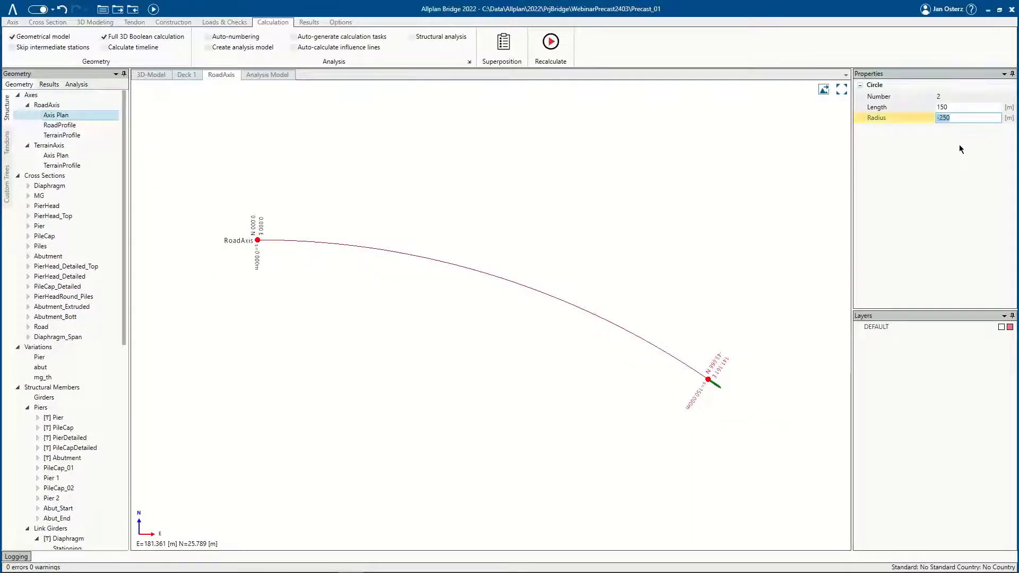
{"action": "type", "text": "300"}
{"action": "key", "text": "Return"}
{"action": "scroll", "coordinate": [671, 191], "scroll_direction": "down", "scroll_amount": 2}
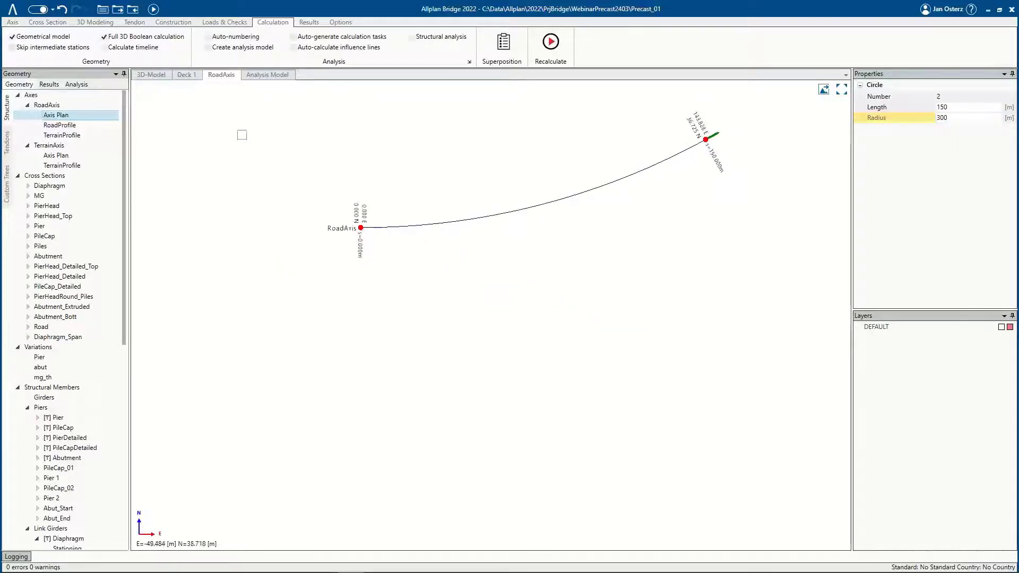
{"action": "left_click", "coordinate": [152, 74]}
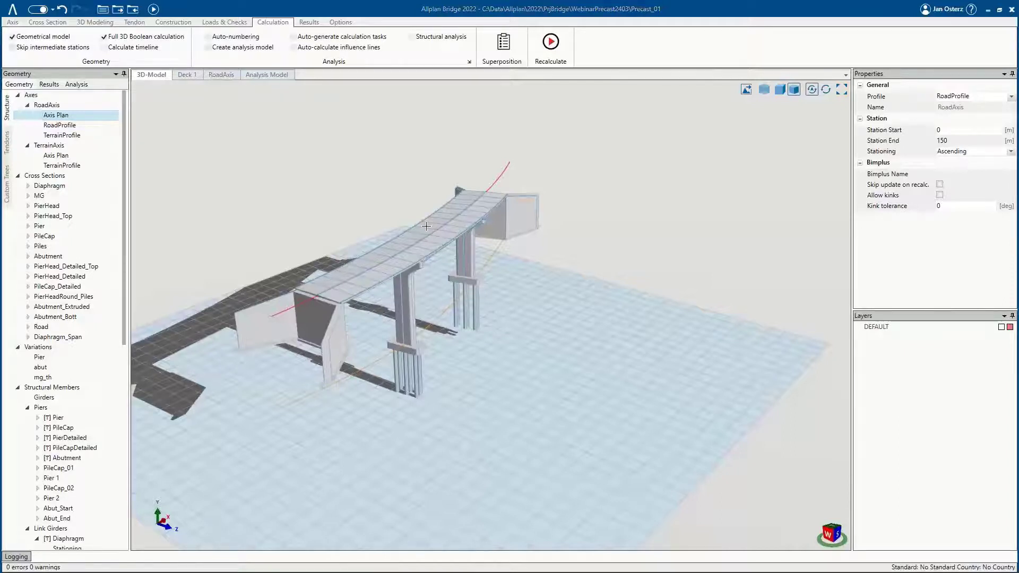
{"action": "key", "text": "alt+Tab"}
{"action": "key", "text": "Right"}
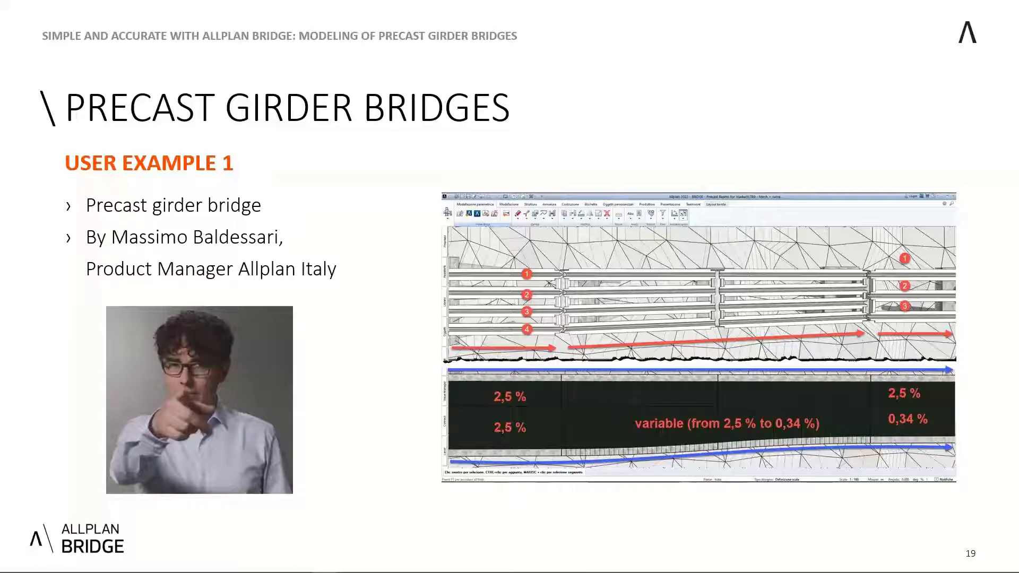
{"action": "key", "text": "Right"}
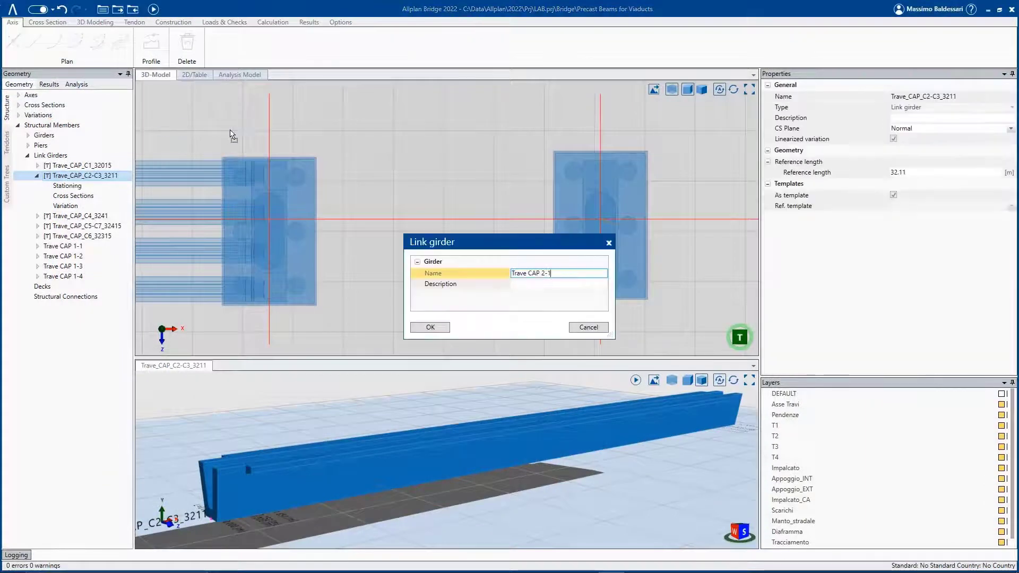
- Create link girder Trave CAP 2-1 from template Trave_CAP_C2-C3_3211, spanning the first pair of facing reference points on the two pier caps
{"action": "left_click", "coordinate": [429, 327]}
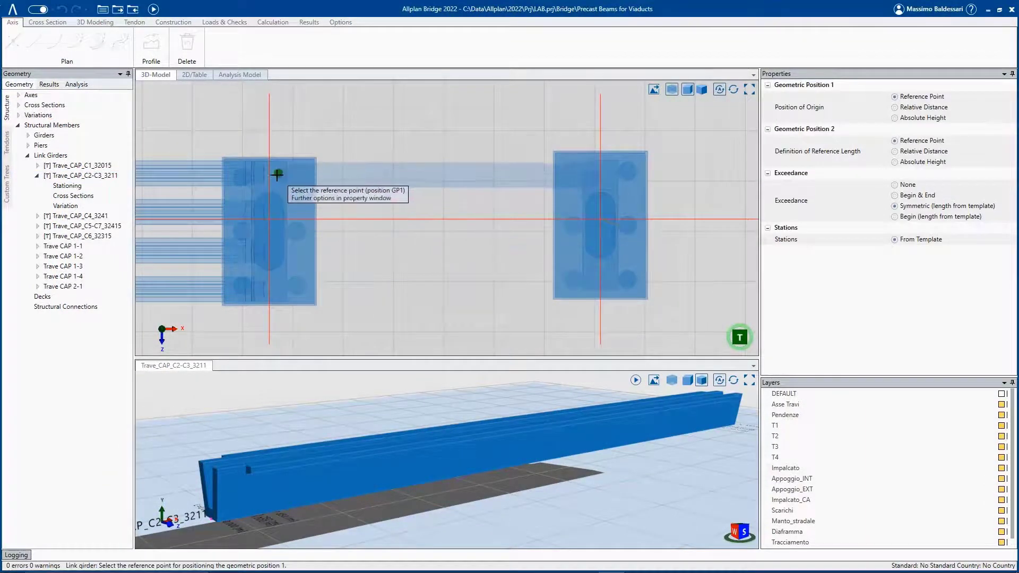
{"action": "left_click", "coordinate": [273, 171]}
{"action": "left_click", "coordinate": [578, 169]}
- Copy girder Trave CAP 2-1 as Trave CAP 2-2, 2-3 and 2-4 onto the remaining reference point pairs of the same span
{"action": "left_click", "coordinate": [103, 288]}
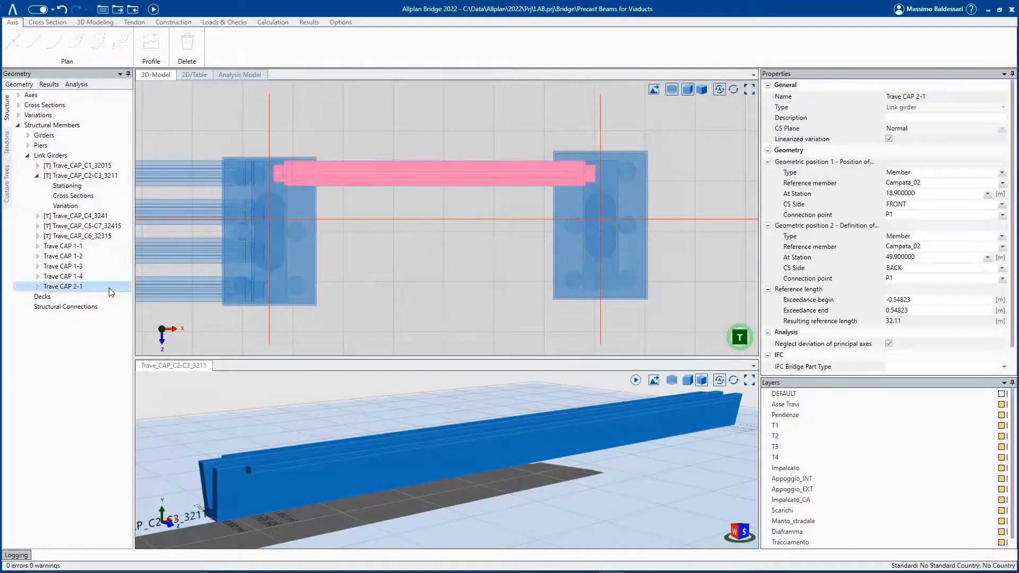
{"action": "right_click", "coordinate": [108, 289]}
{"action": "left_click", "coordinate": [133, 307]}
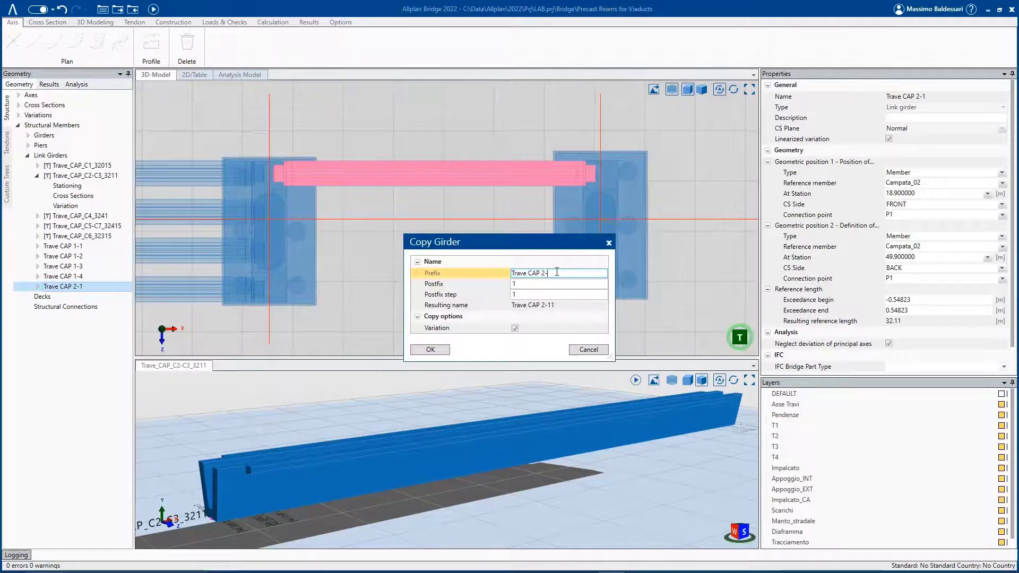
{"action": "left_click", "coordinate": [435, 349]}
{"action": "left_click", "coordinate": [273, 214]}
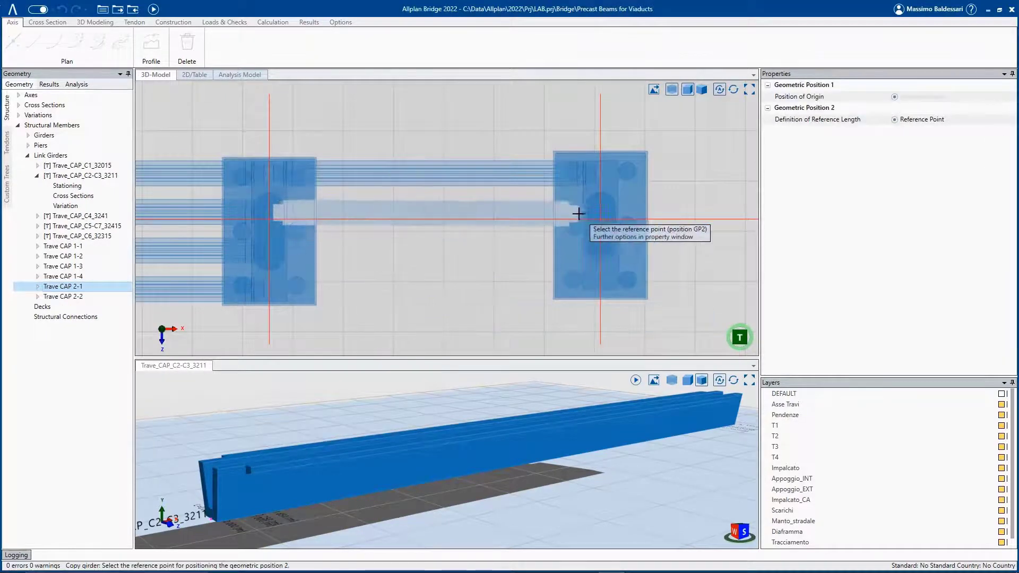
{"action": "left_click", "coordinate": [587, 215]}
{"action": "left_click", "coordinate": [276, 252]}
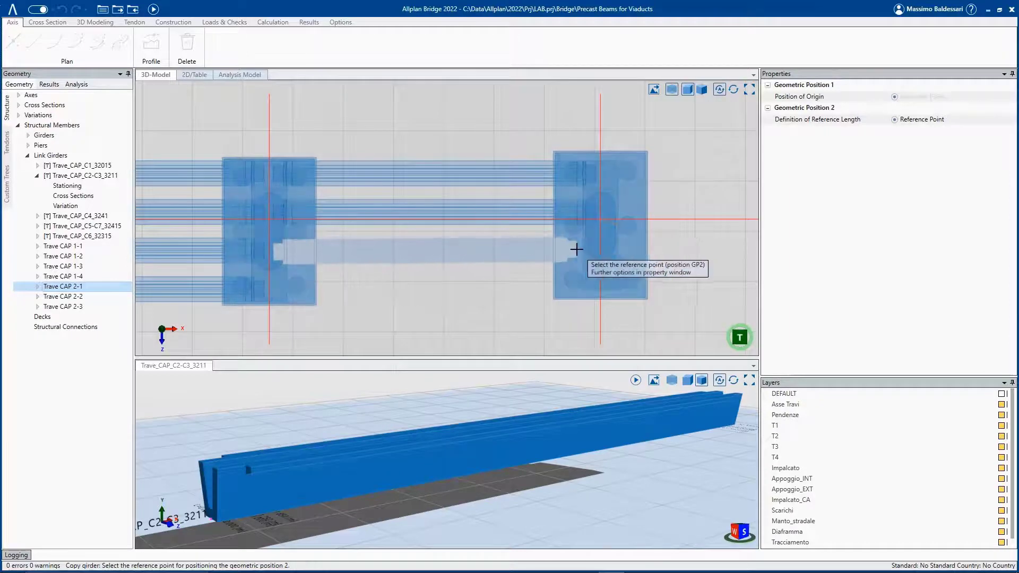
{"action": "left_click", "coordinate": [587, 252]}
{"action": "left_click", "coordinate": [296, 287]}
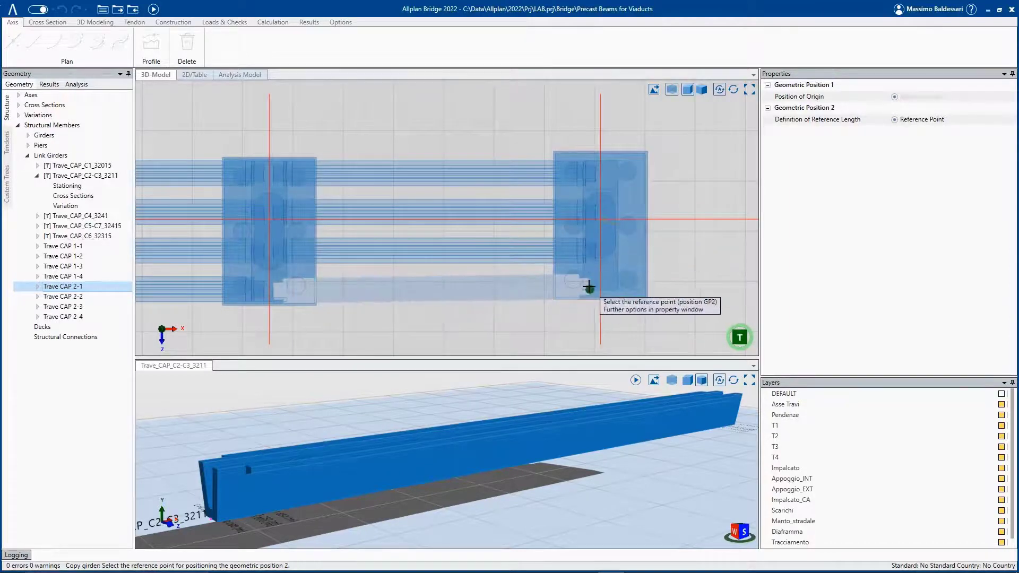
{"action": "left_click", "coordinate": [589, 291]}
{"action": "key", "text": "Escape"}
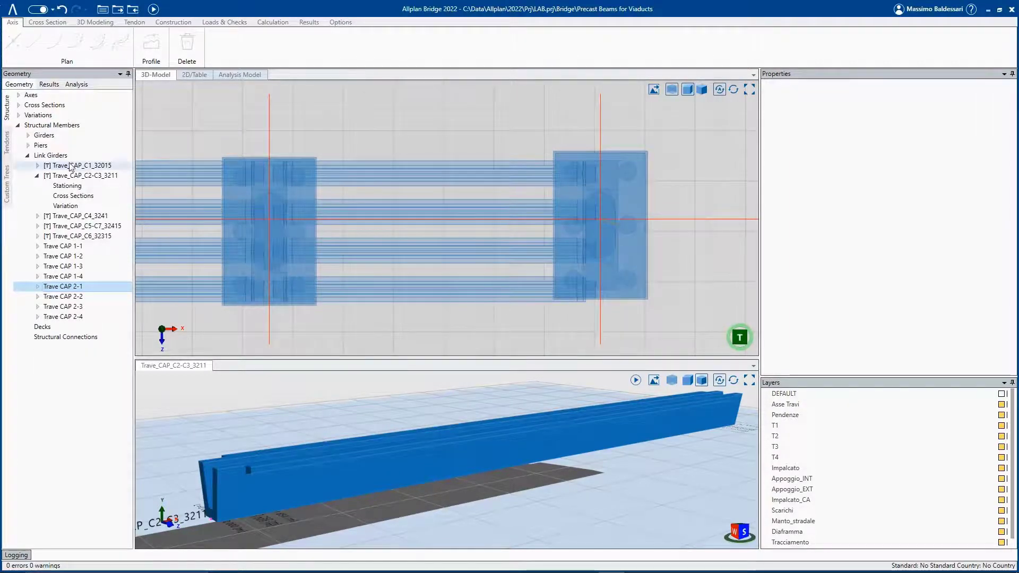
- Set the Y values of the tab_larghezza variation table to 14.7 at X 165 and 297, and recalculate the model
{"action": "left_click", "coordinate": [17, 116]}
{"action": "double_click", "coordinate": [59, 186]}
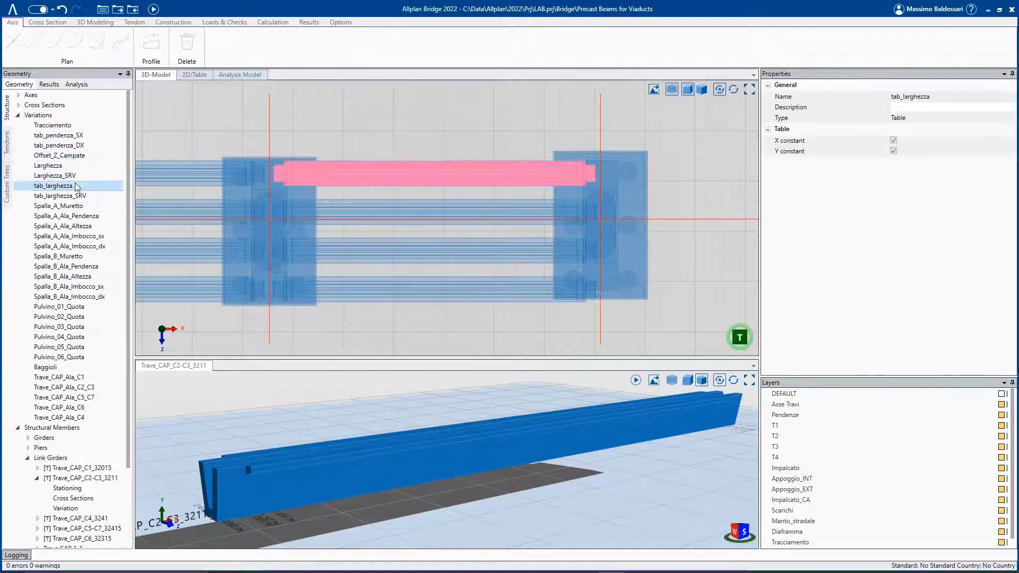
{"action": "left_click", "coordinate": [383, 266]}
{"action": "type", "text": "14.7"}
{"action": "key", "text": "Return"}
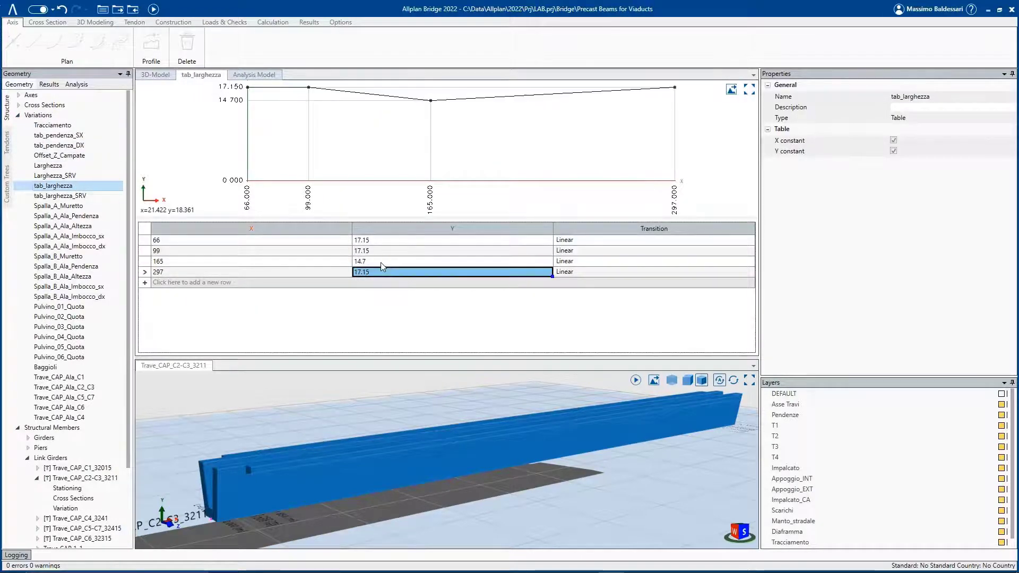
{"action": "left_click_drag", "start_coordinate": [552, 266], "coordinate": [548, 273]}
{"action": "left_click", "coordinate": [452, 252]}
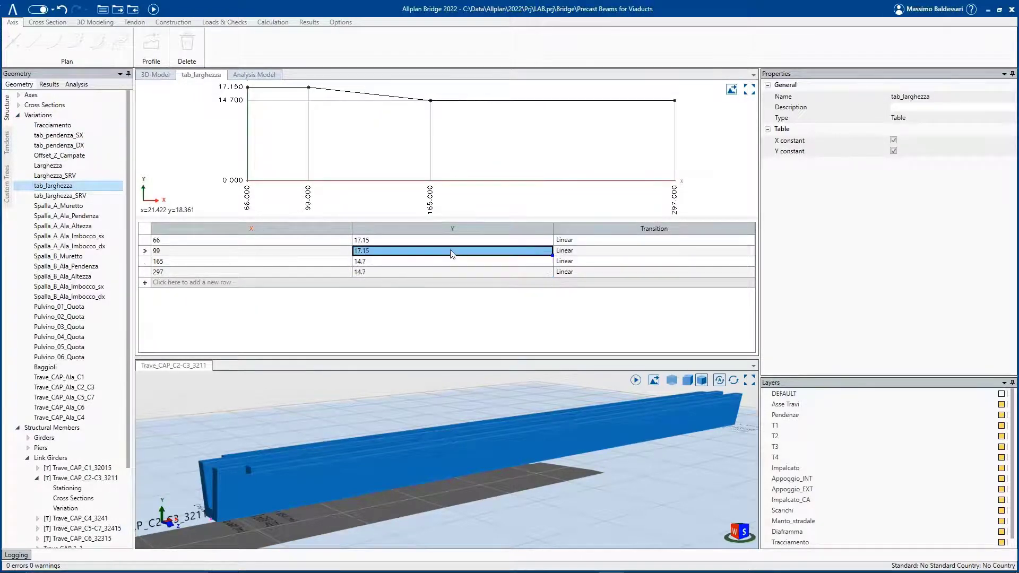
{"action": "left_click", "coordinate": [153, 9]}
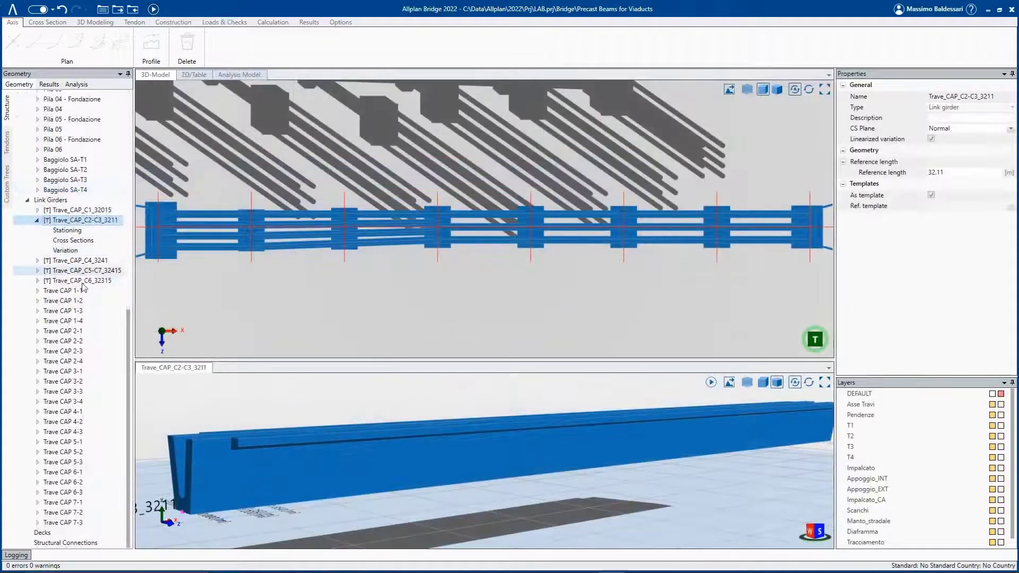
- Go through the link girders one by one from Trave CAP 1-1 onward, checking each one's position in the plan view
{"action": "left_click", "coordinate": [83, 291]}
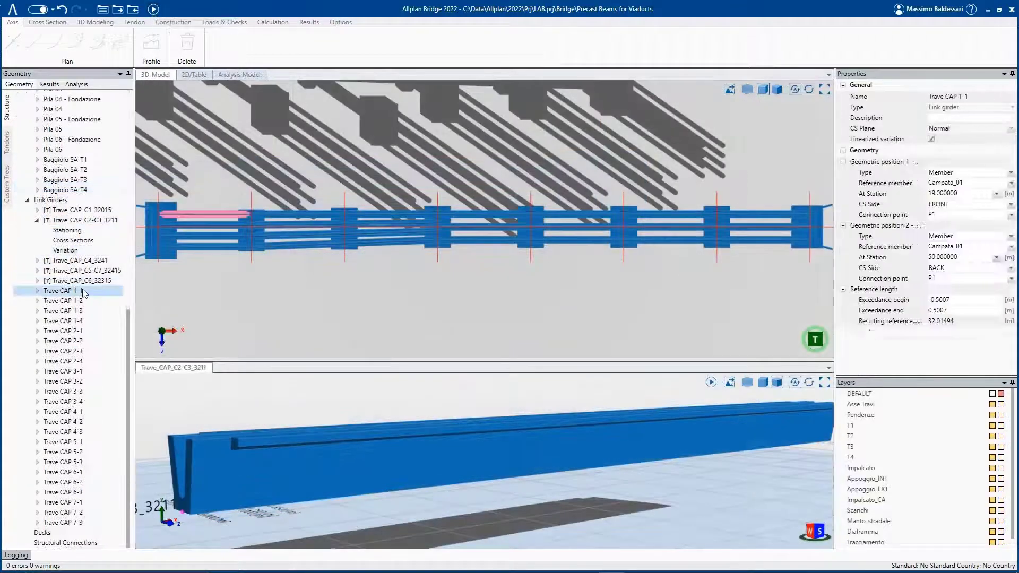
{"action": "key", "text": "Down"}
{"action": "key", "text": "Down"}
{"action": "key", "text": "Down"}
{"action": "key", "text": "Down"}
{"action": "key", "text": "Down"}
{"action": "key", "text": "Down"}
{"action": "key", "text": "Down"}
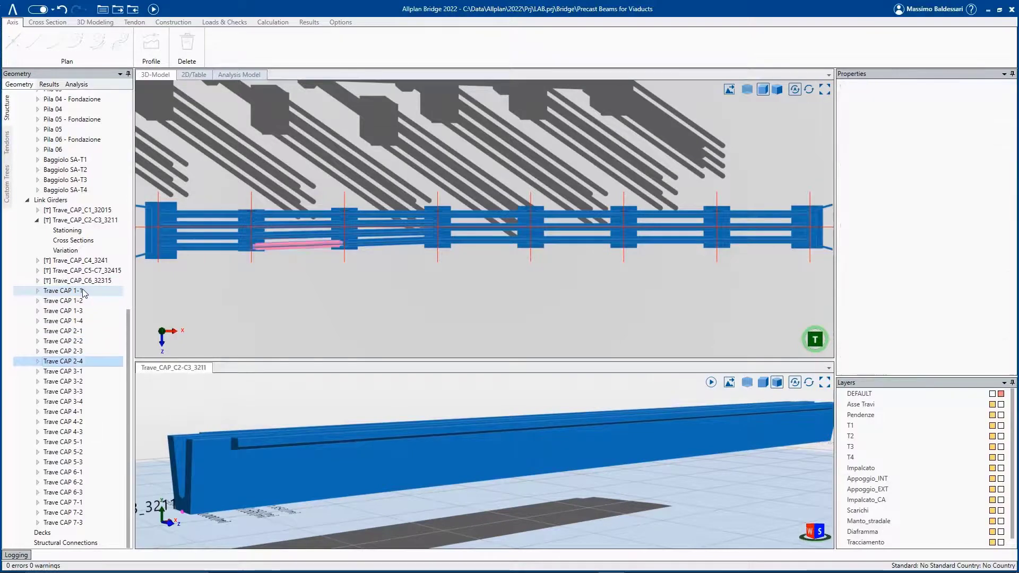
{"action": "key", "text": "Down"}
{"action": "key", "text": "Down"}
{"action": "key", "text": "Down"}
{"action": "key", "text": "Down"}
{"action": "key", "text": "Down"}
{"action": "key", "text": "Down"}
{"action": "key", "text": "Down"}
{"action": "key", "text": "Down"}
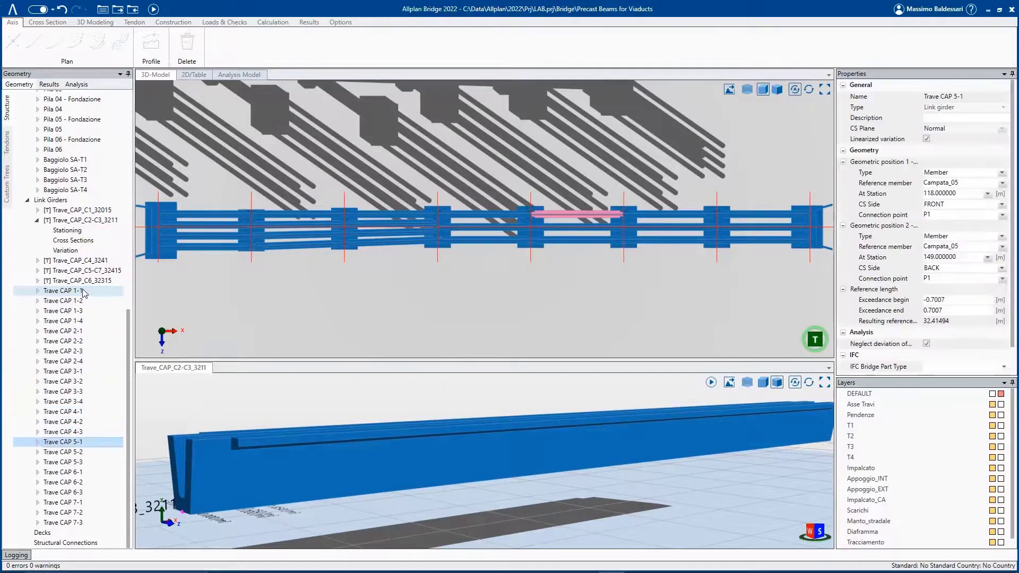
{"action": "key", "text": "Down"}
{"action": "key", "text": "Down"}
{"action": "key", "text": "Down"}
{"action": "key", "text": "Down"}
{"action": "key", "text": "Down"}
{"action": "key", "text": "Down"}
{"action": "key", "text": "Down"}
{"action": "key", "text": "Down"}
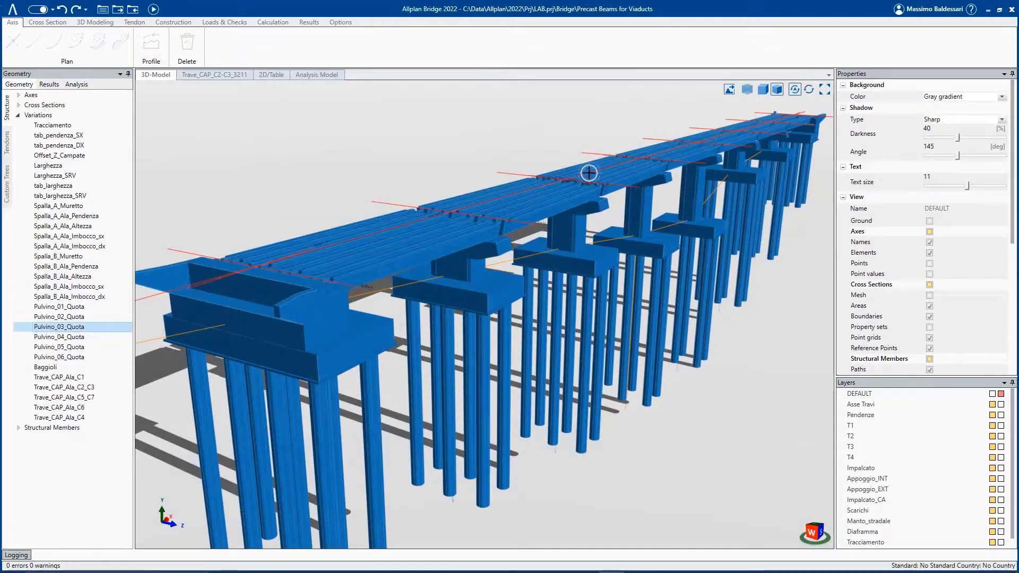
- Edit the expression of the Pulvino_03_Quota variation while viewing the pier cap of Pila 03
{"action": "middle_click_drag", "start_coordinate": [589, 173], "coordinate": [436, 149]}
{"action": "scroll", "coordinate": [760, 204], "scroll_direction": "up", "scroll_amount": 3}
{"action": "scroll", "coordinate": [760, 205], "scroll_direction": "up", "scroll_amount": 3}
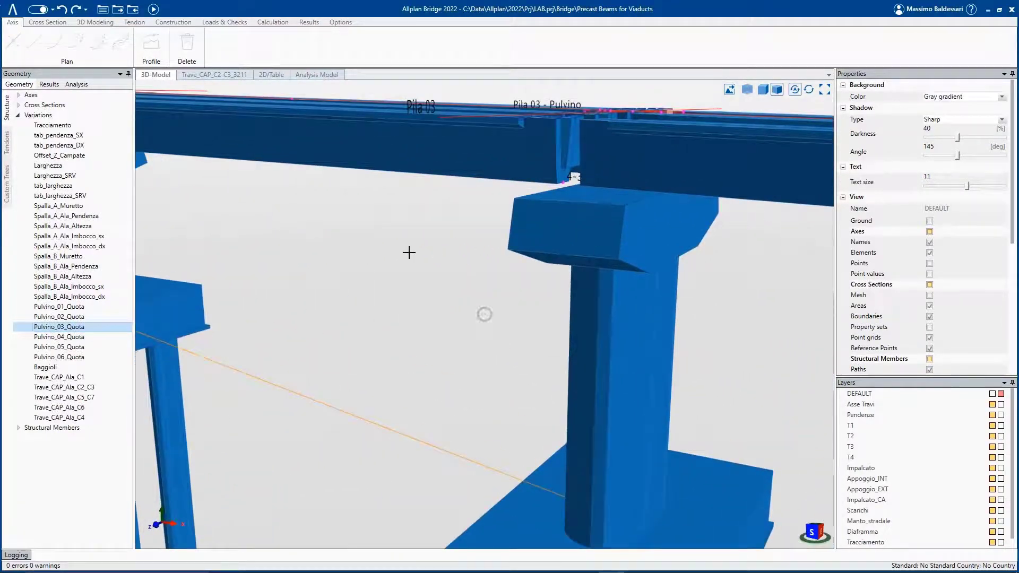
{"action": "left_click", "coordinate": [84, 326]}
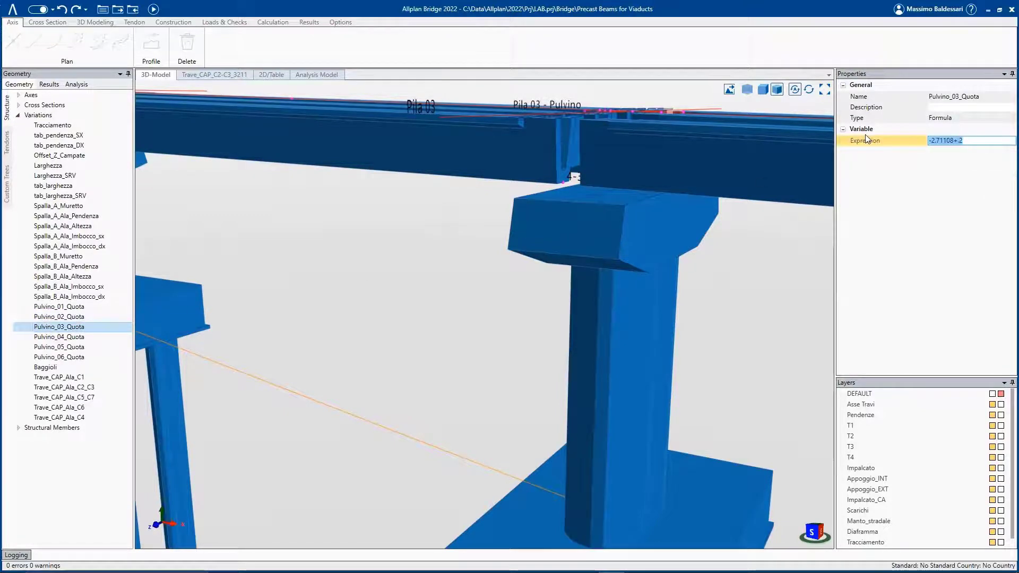
{"action": "key", "text": "Return"}
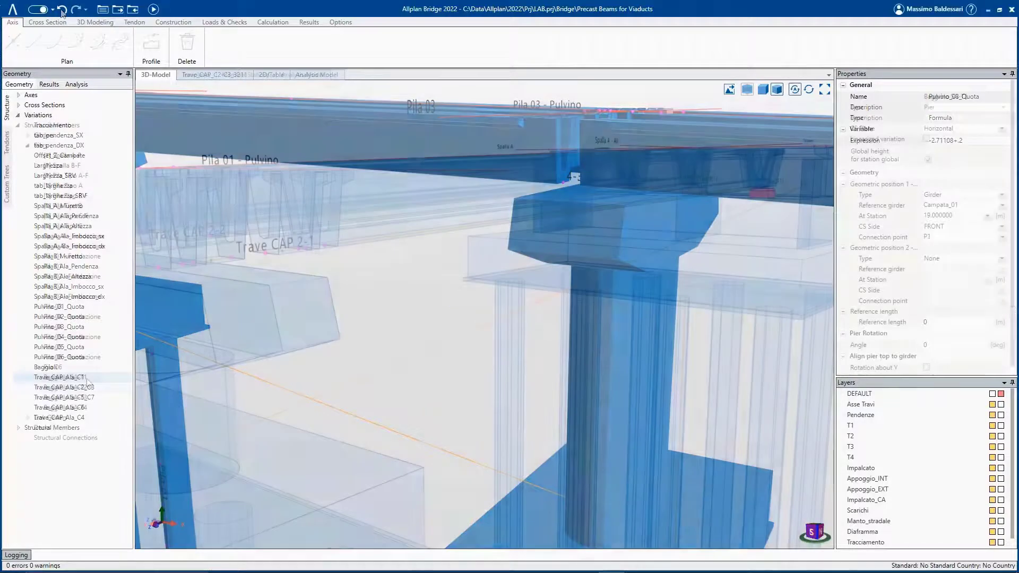
- Copy pier Baggiolo SA-T1 as Baggiolo P1-1 and place it under the girder end at the Pila 01 cap
{"action": "right_click", "coordinate": [91, 376]}
{"action": "left_click", "coordinate": [109, 387]}
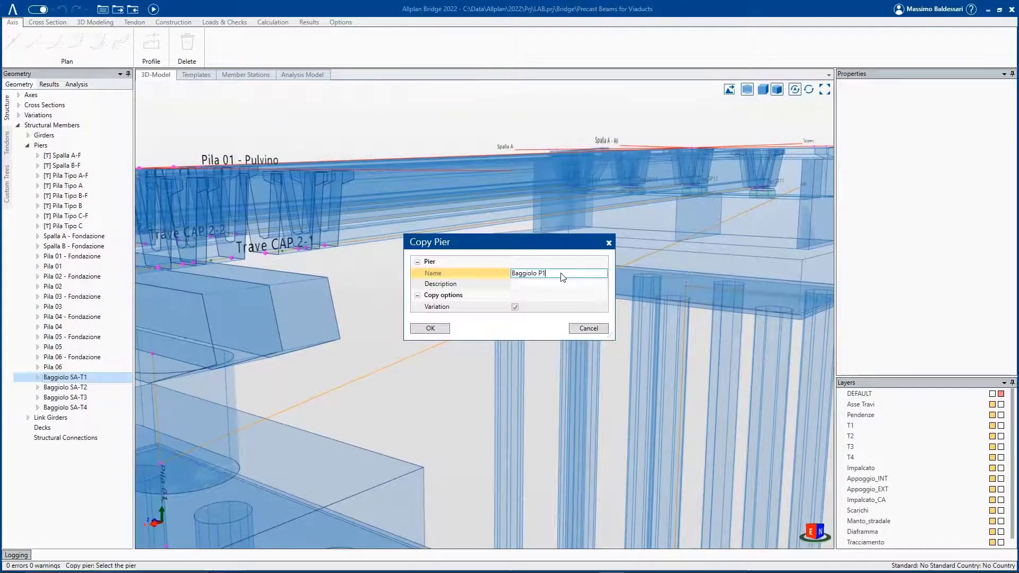
{"action": "left_click", "coordinate": [441, 328]}
{"action": "left_click", "coordinate": [282, 253]}
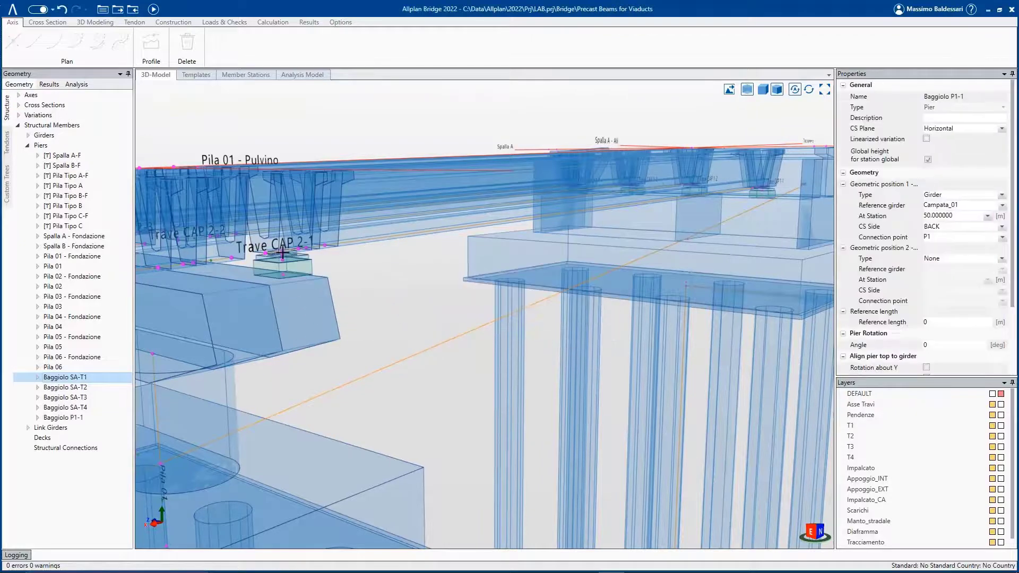
- Open the stationing of Baggiolo P1-1, switch to Allplan and measure the coordinates of the pier cap's upper corner
{"action": "left_click", "coordinate": [37, 418]}
{"action": "left_click", "coordinate": [86, 427]}
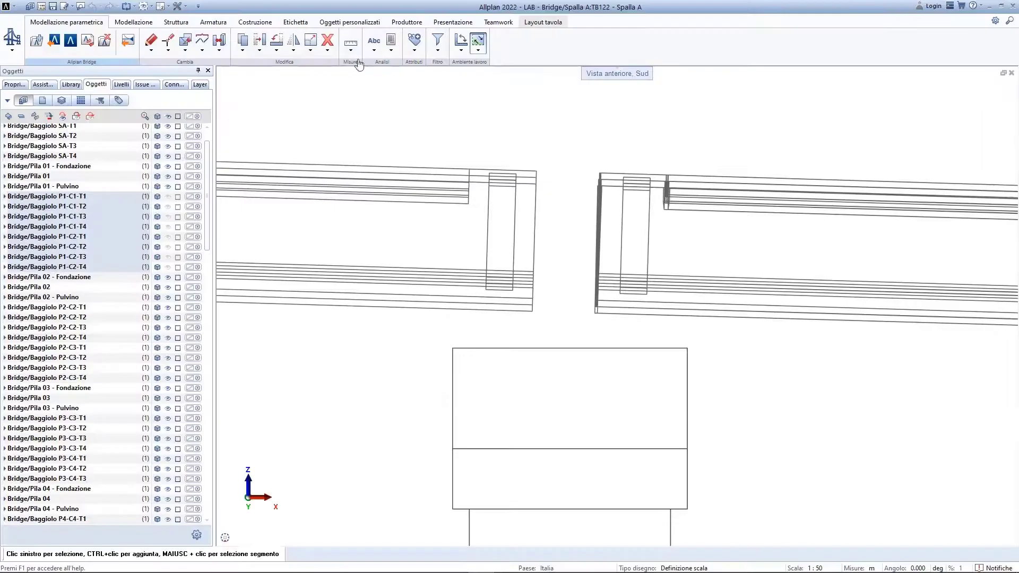
{"action": "left_click", "coordinate": [355, 58]}
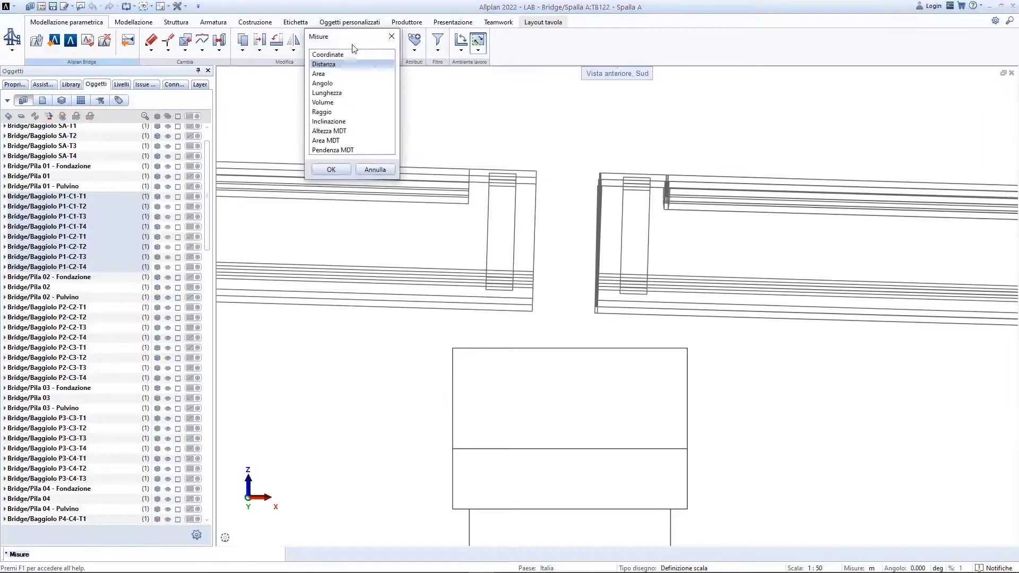
{"action": "left_click", "coordinate": [357, 76]}
{"action": "left_click", "coordinate": [453, 349]}
{"action": "key", "text": "Return"}
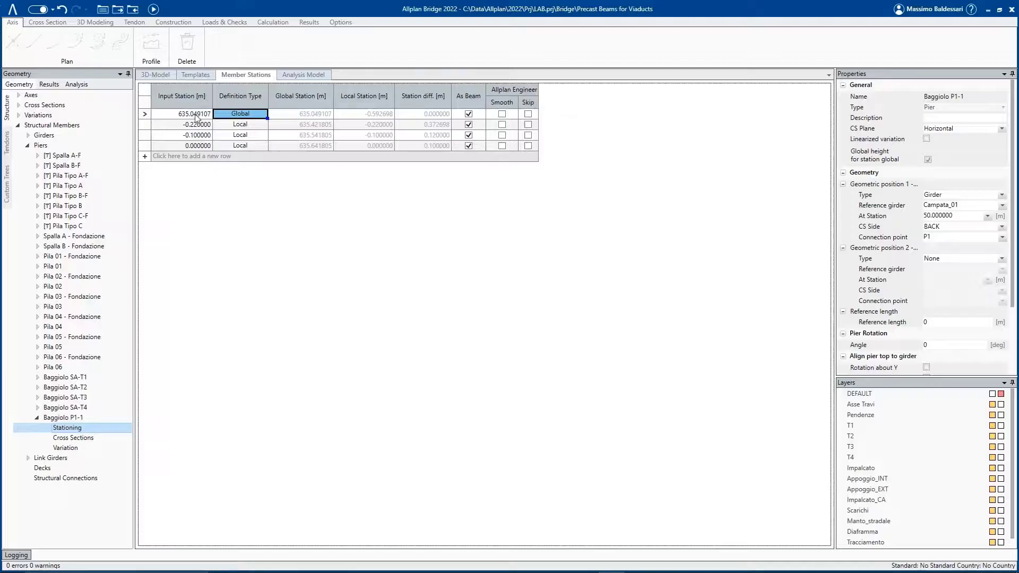
- Set the global input station of Baggiolo P1-1 to 634.065 m and inspect the bearing pedestal on the cap in 3D
{"action": "double_click", "coordinate": [195, 116]}
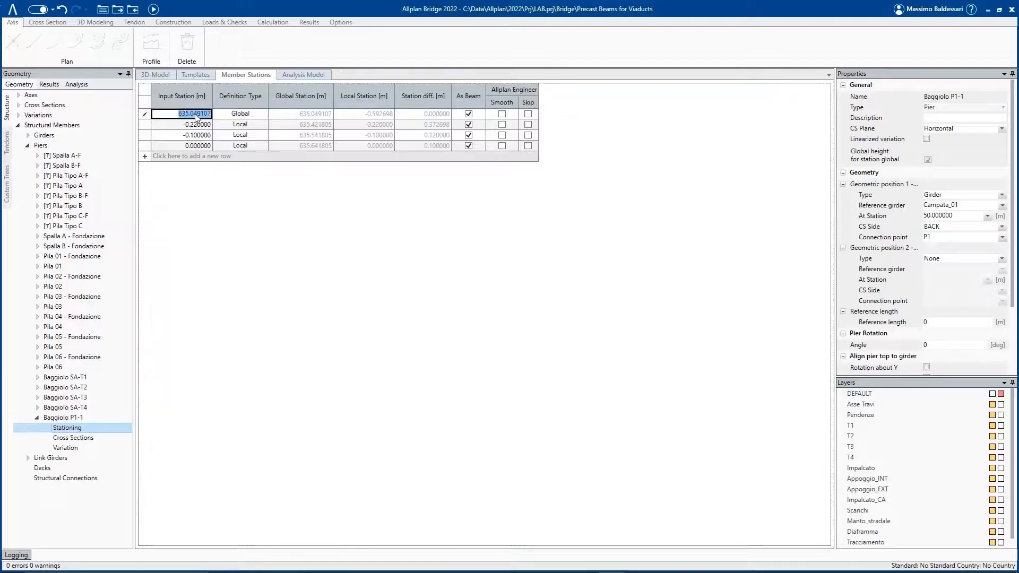
{"action": "type", "text": "634.065"}
{"action": "key", "text": "Return"}
{"action": "left_click", "coordinate": [156, 76]}
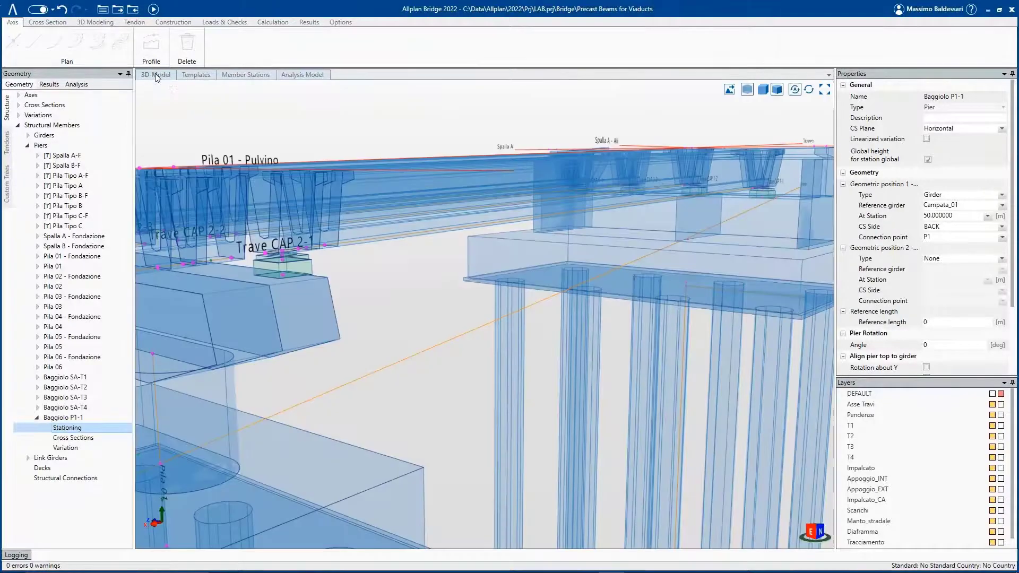
{"action": "scroll", "coordinate": [226, 250], "scroll_direction": "up", "scroll_amount": 5}
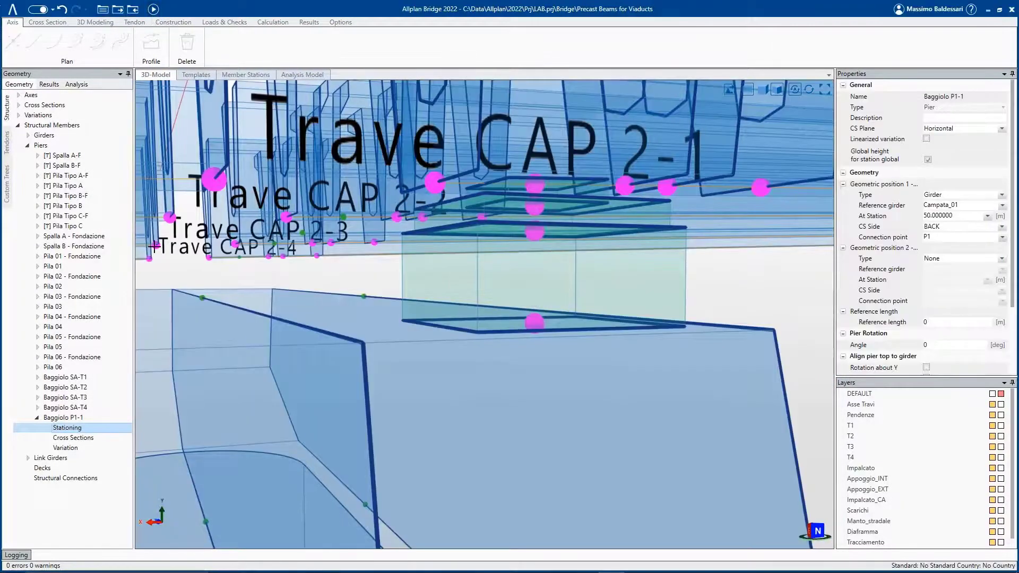
- Copy pier Baggiolo P1-1 with its variation and place the copies under the neighbouring girder ends along the Pila 01 cap
{"action": "left_click", "coordinate": [100, 419]}
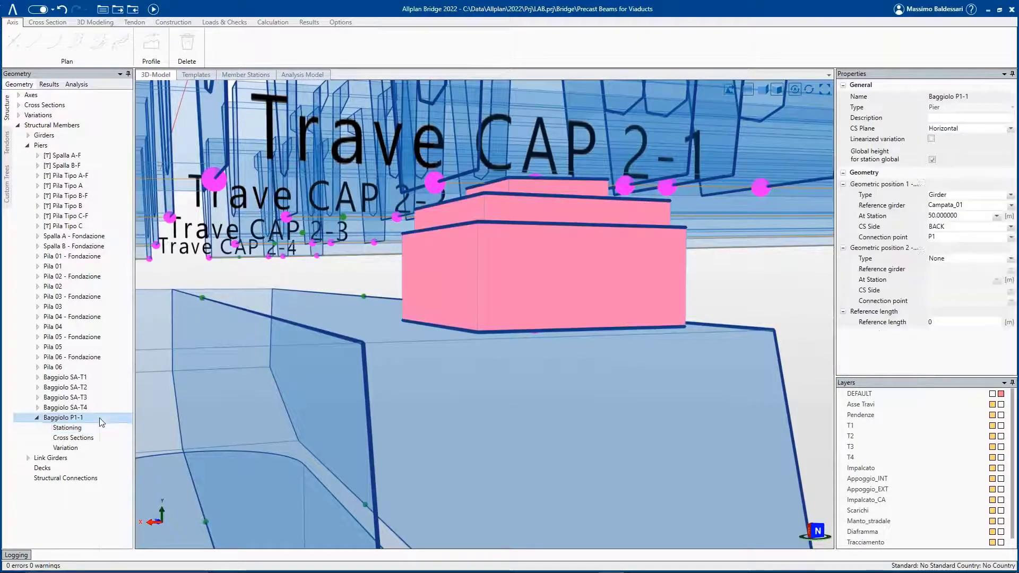
{"action": "right_click", "coordinate": [100, 418]}
{"action": "left_click", "coordinate": [124, 438]}
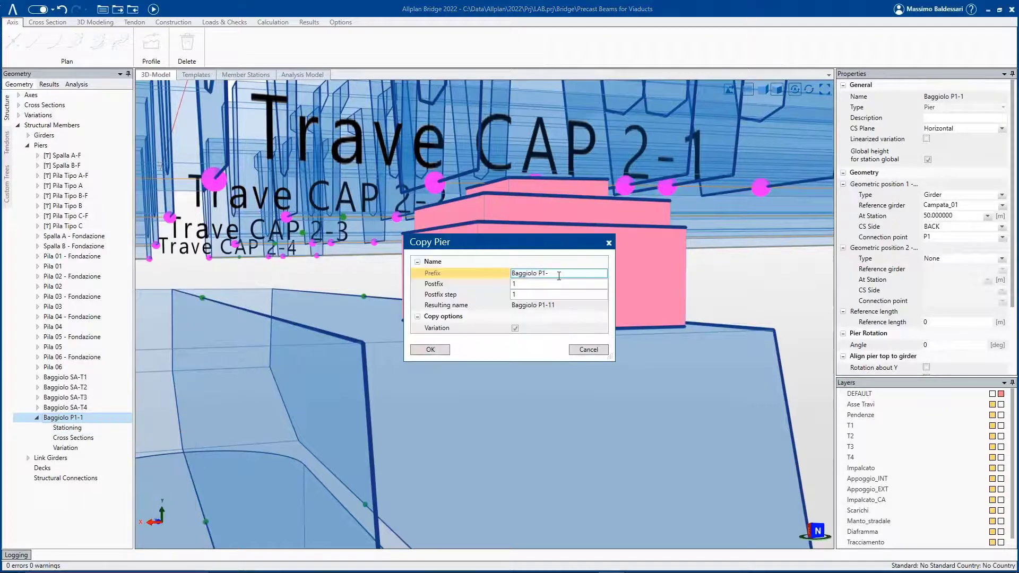
{"action": "left_click", "coordinate": [431, 349]}
{"action": "scroll", "coordinate": [340, 297], "scroll_direction": "up", "scroll_amount": 3}
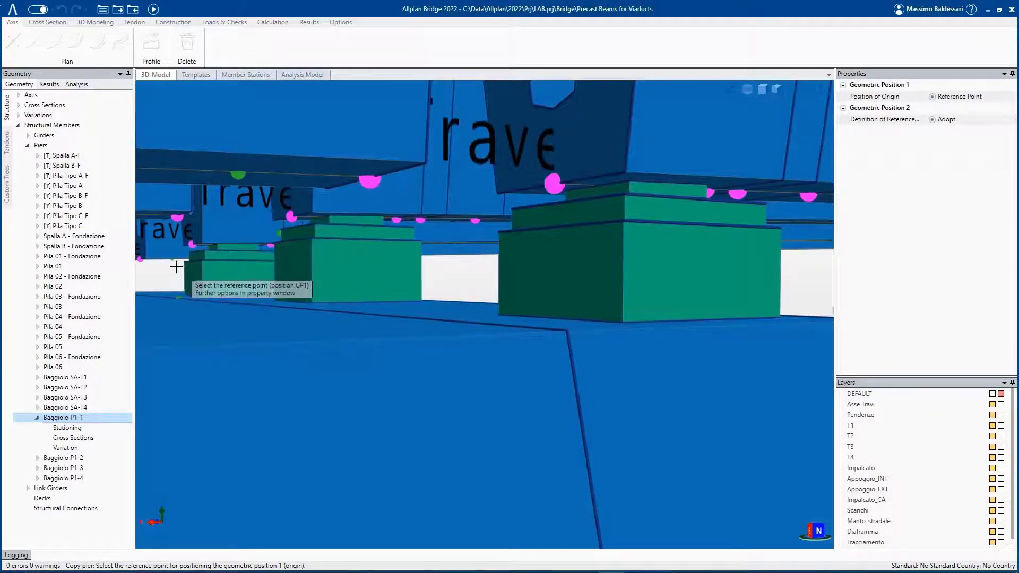
{"action": "left_click", "coordinate": [172, 259]}
- Place four more copies of Baggiolo P1-1 under the adjacent span's girder ends, across the Pila 01 cap
{"action": "middle_click_drag", "start_coordinate": [396, 280], "coordinate": [311, 284], "text": "shift"}
{"action": "middle_click_drag", "start_coordinate": [535, 277], "coordinate": [764, 268]}
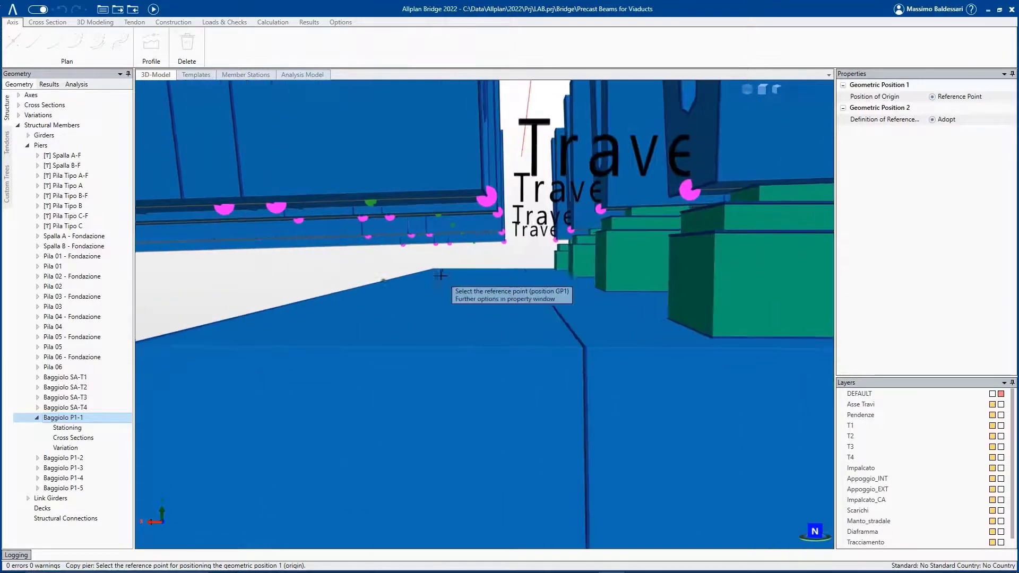
{"action": "left_click", "coordinate": [370, 202]}
{"action": "middle_click_drag", "start_coordinate": [484, 313], "coordinate": [548, 281]}
{"action": "left_click", "coordinate": [484, 222]}
{"action": "left_click", "coordinate": [516, 229]}
{"action": "left_click", "coordinate": [532, 234]}
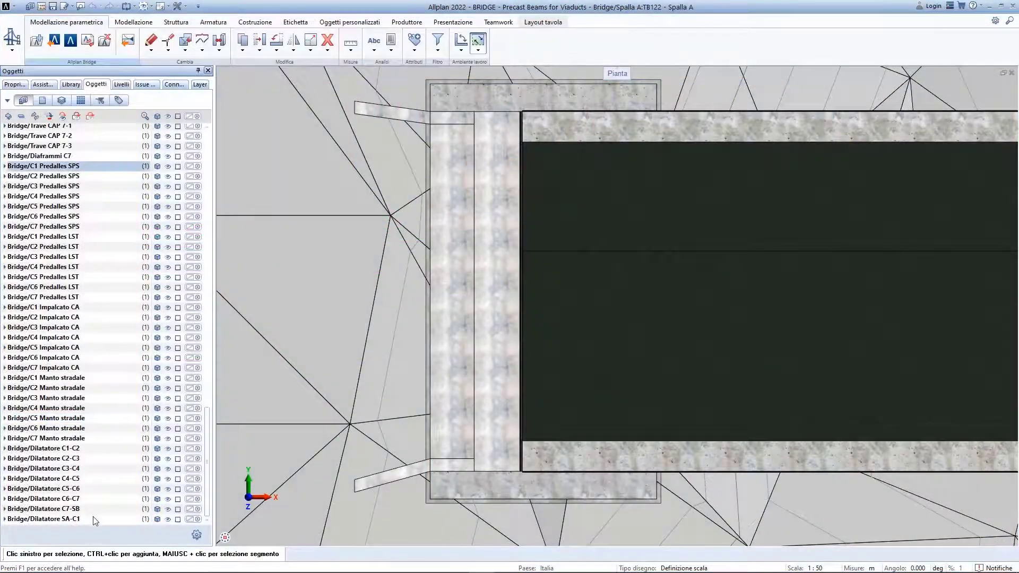
- Switch to Allplan and hide all objects from C1 Predalles SPS to Dilatatore SA-C1
{"action": "left_click", "coordinate": [95, 521], "text": "shift"}
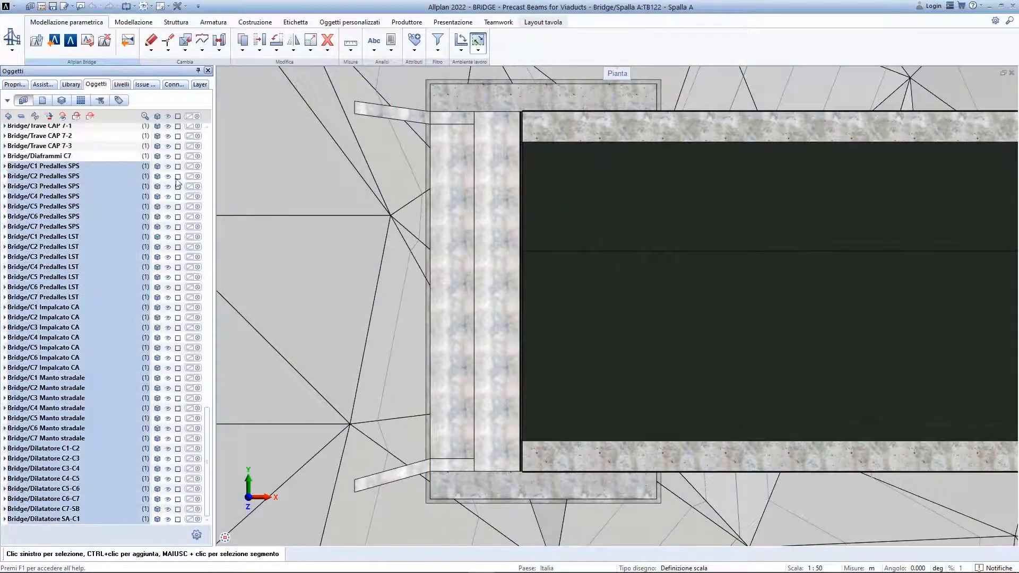
{"action": "left_click", "coordinate": [168, 170]}
{"action": "left_click", "coordinate": [296, 498]}
{"action": "key", "text": "Escape"}
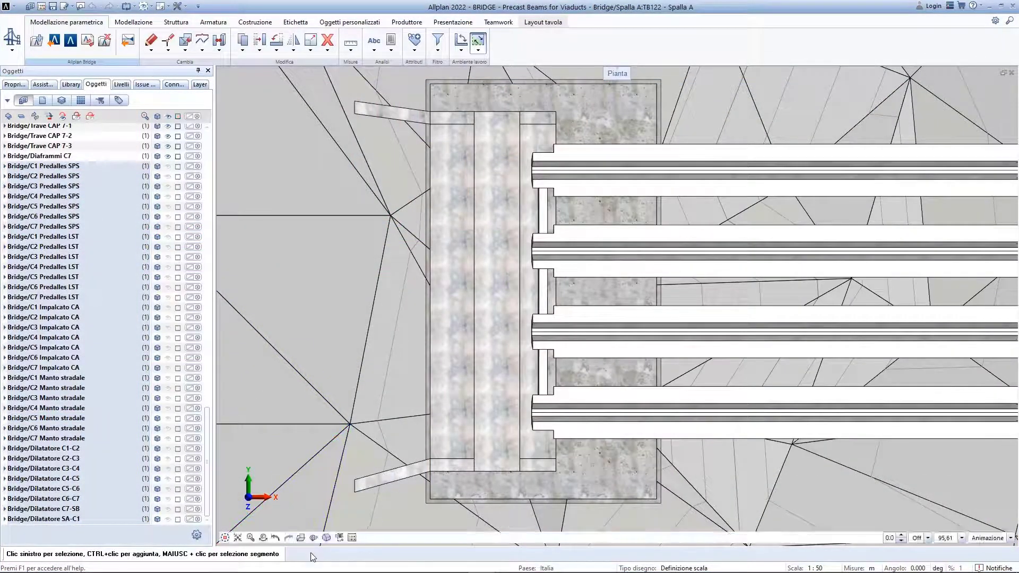
- Examine the exposed girders, diaphragms and pier caps in plan along the whole viaduct, from the first abutment to the last
{"action": "key", "text": "Right"}
{"action": "key", "text": "Right"}
{"action": "key", "text": "Right"}
{"action": "key", "text": "Right"}
{"action": "key", "text": "Right"}
{"action": "key", "text": "Right"}
{"action": "key", "text": "Right"}
{"action": "key", "text": "Right"}
{"action": "key", "text": "Right"}
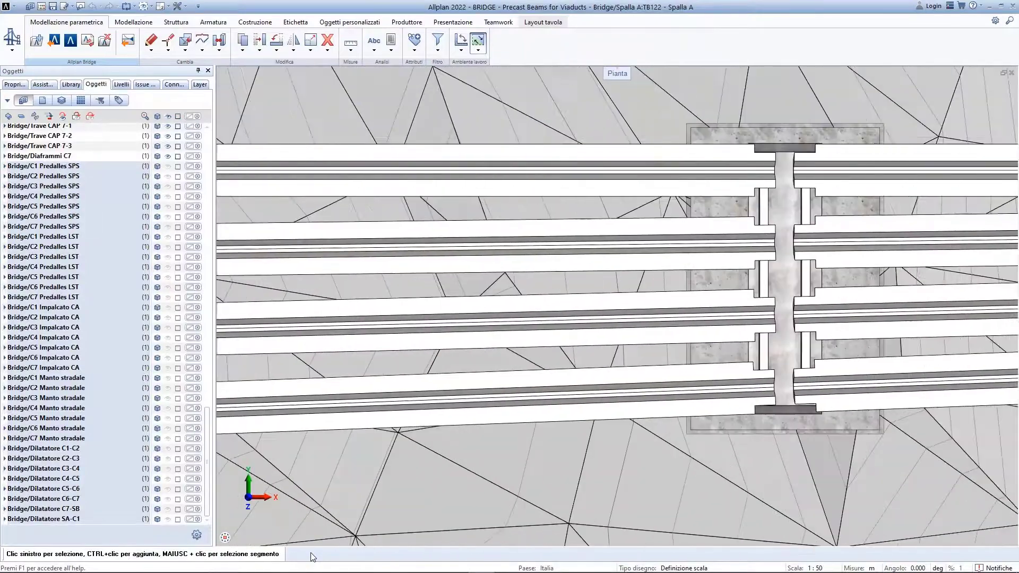
{"action": "key", "text": "Right"}
{"action": "key", "text": "Right"}
{"action": "key", "text": "Right"}
{"action": "key", "text": "Right"}
{"action": "key", "text": "Right"}
{"action": "key", "text": "Right"}
{"action": "key", "text": "Right"}
{"action": "key", "text": "Right"}
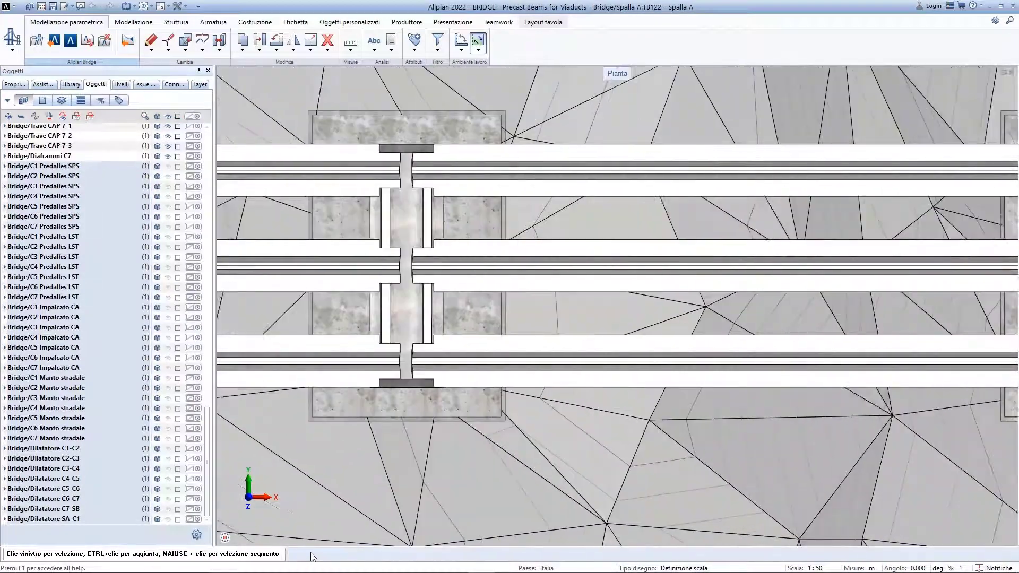
{"action": "key", "text": "Right"}
{"action": "key", "text": "Right"}
{"action": "key", "text": "Right"}
{"action": "key", "text": "Right"}
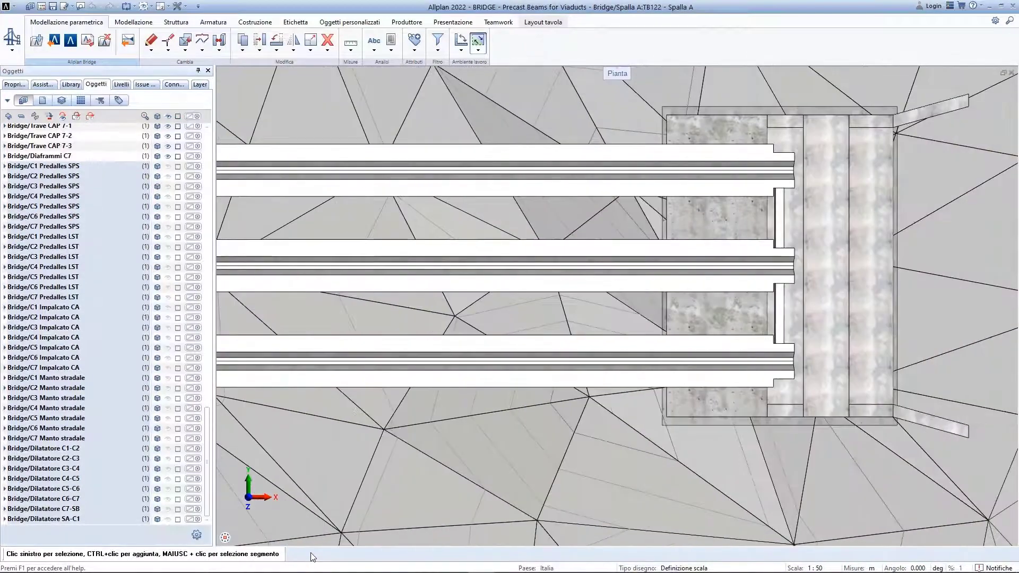
- Show the Spalla A objects with pedestals SA-T1 to SA-T4, and the Pila 01 objects with their pedestals
{"action": "left_click", "coordinate": [91, 199], "text": "shift"}
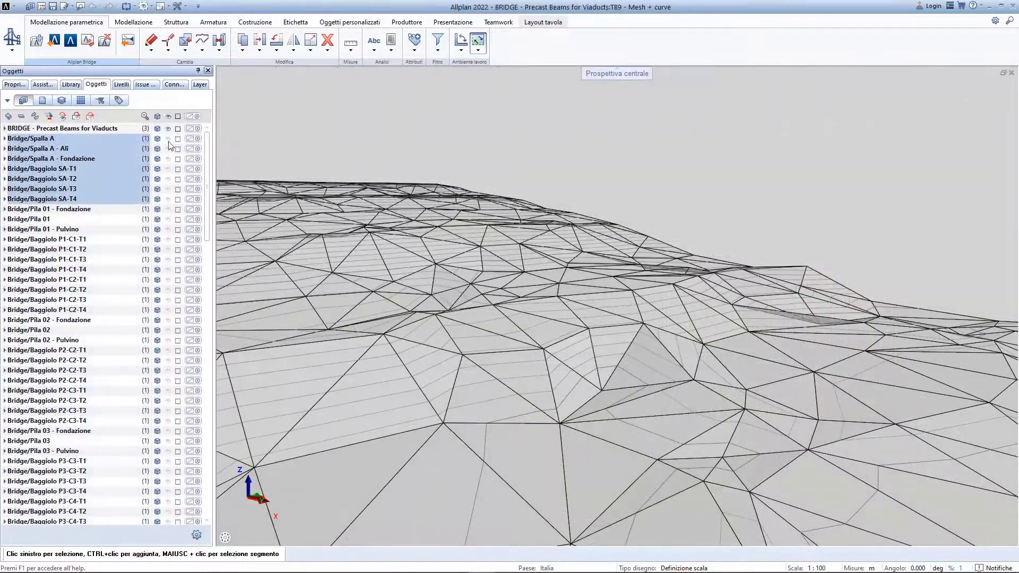
{"action": "left_click", "coordinate": [168, 139]}
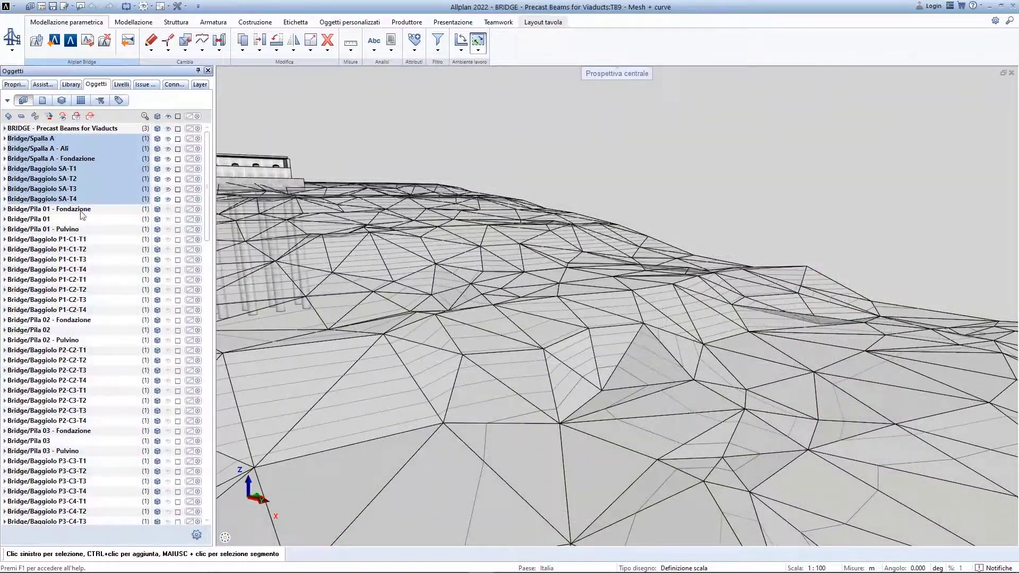
{"action": "left_click", "coordinate": [79, 210]}
{"action": "left_click", "coordinate": [94, 311], "text": "shift"}
{"action": "left_click", "coordinate": [168, 217]}
- Show the foundations, piers, caps and bearing pedestals of Pila 02 and Pila 03
{"action": "left_click", "coordinate": [98, 321]}
{"action": "left_click", "coordinate": [97, 422], "text": "shift"}
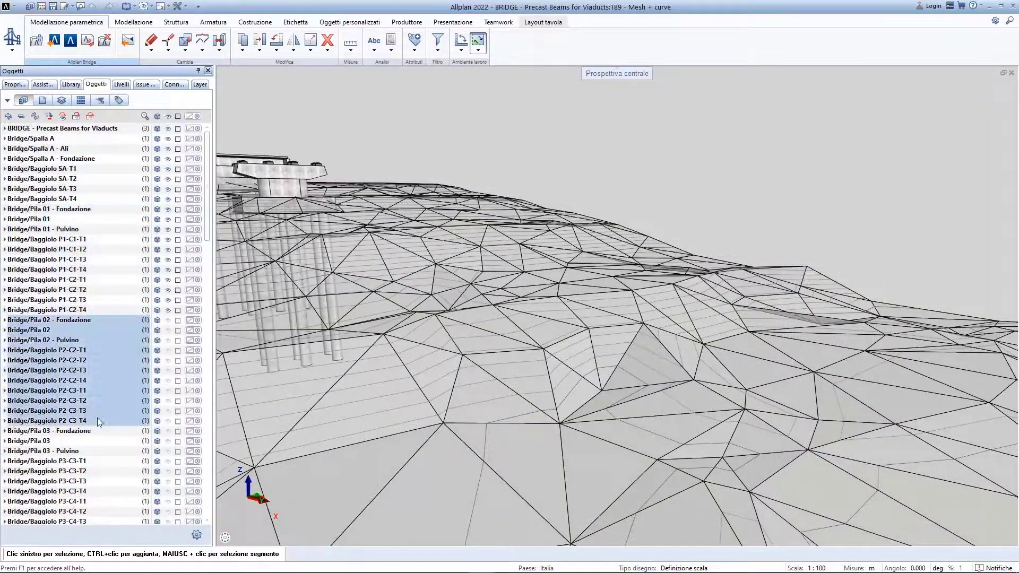
{"action": "left_click", "coordinate": [167, 322]}
{"action": "left_click", "coordinate": [110, 431]}
{"action": "scroll", "coordinate": [110, 431], "scroll_direction": "down", "scroll_amount": 3}
{"action": "left_click", "coordinate": [112, 419], "text": "shift"}
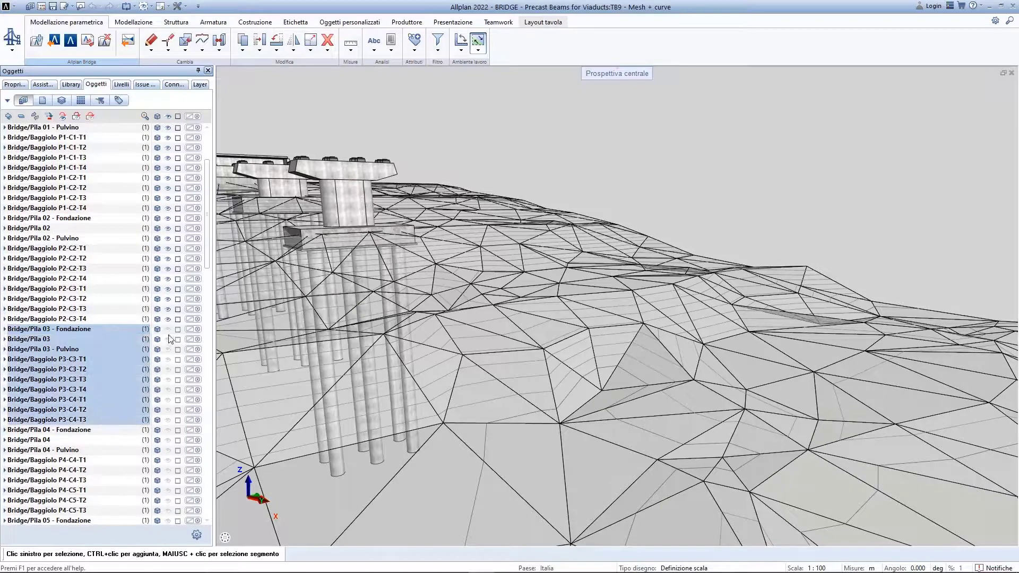
{"action": "left_click", "coordinate": [168, 338]}
- Show all remaining substructure objects from Pila 04 - Fondazione to Baggiolo SB-C7-T3
{"action": "left_click", "coordinate": [113, 430]}
{"action": "scroll", "coordinate": [113, 432], "scroll_direction": "down", "scroll_amount": 9}
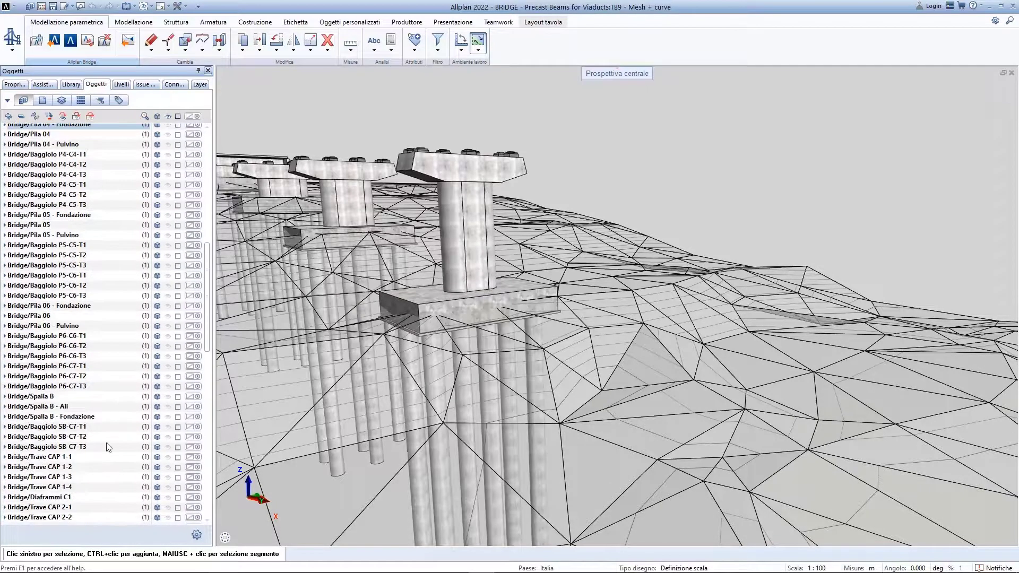
{"action": "left_click", "coordinate": [135, 446], "text": "shift"}
{"action": "left_click", "coordinate": [168, 448]}
- Show the first-span girders Trave CAP 1-1 to 1-4 and load saved view B
{"action": "left_click", "coordinate": [98, 457]}
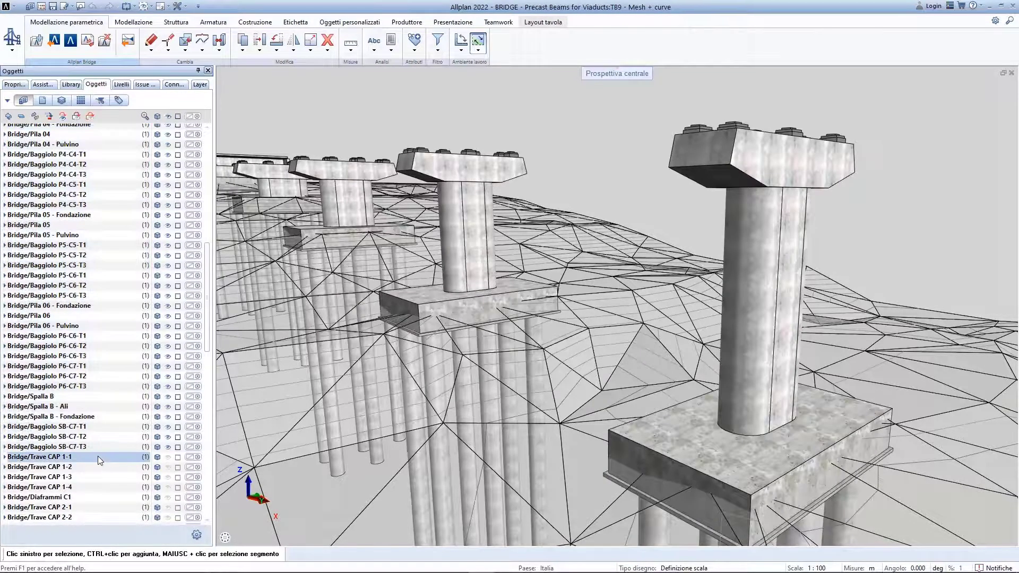
{"action": "left_click", "coordinate": [88, 487], "text": "shift"}
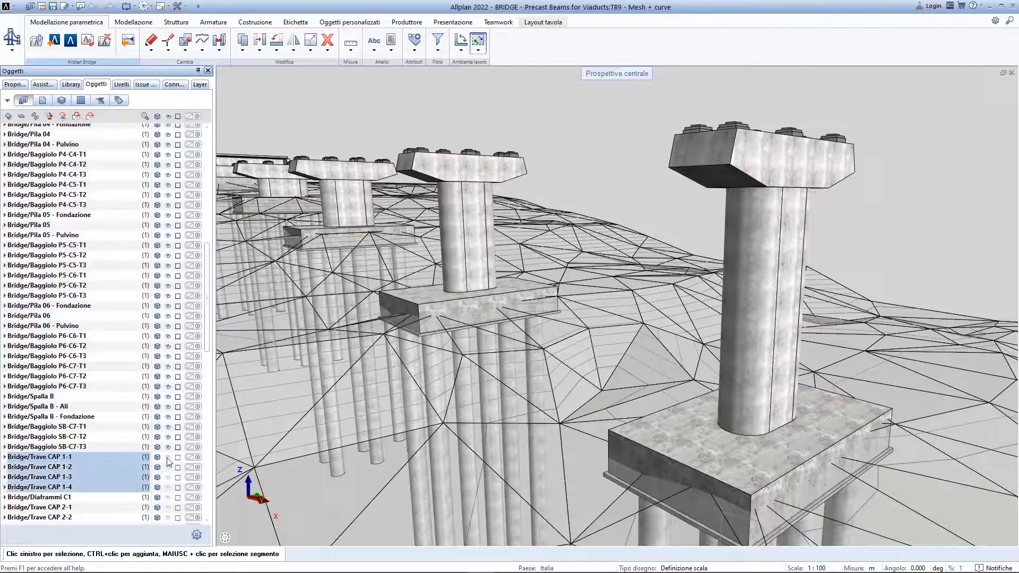
{"action": "key", "text": "slash"}
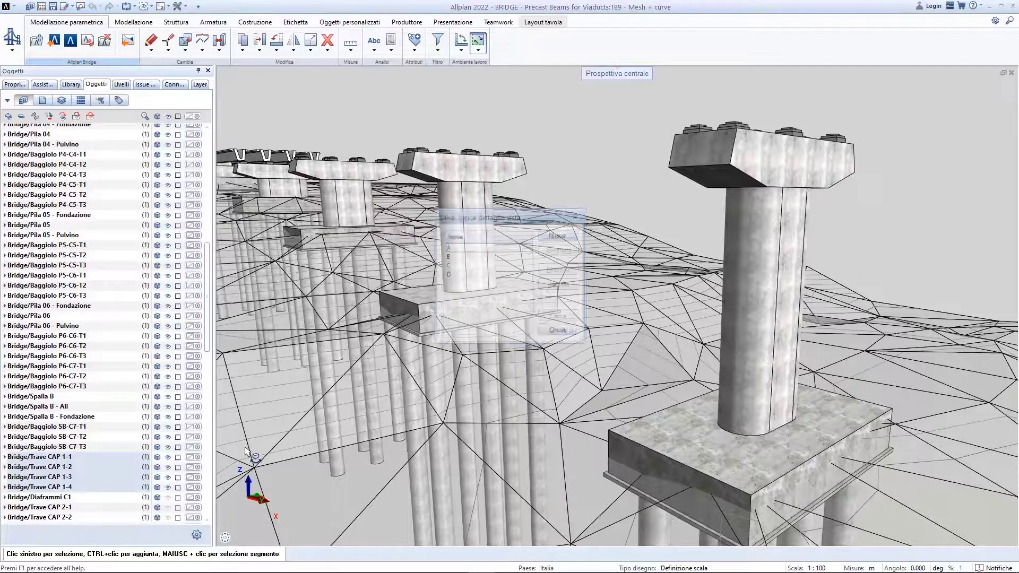
{"action": "key", "text": "Down"}
{"action": "key", "text": "Return"}
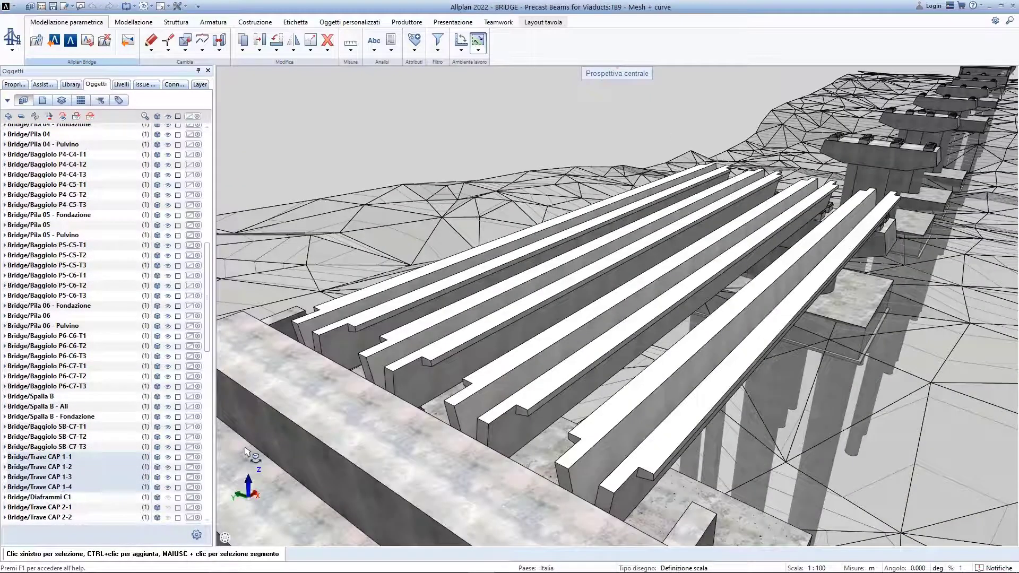
- Show Diaframmi C1 and all girders and diaphragms from Trave CAP 2-1 to Diaframmi C7, with saved view C loaded
{"action": "left_click", "coordinate": [169, 497]}
{"action": "left_click", "coordinate": [102, 507]}
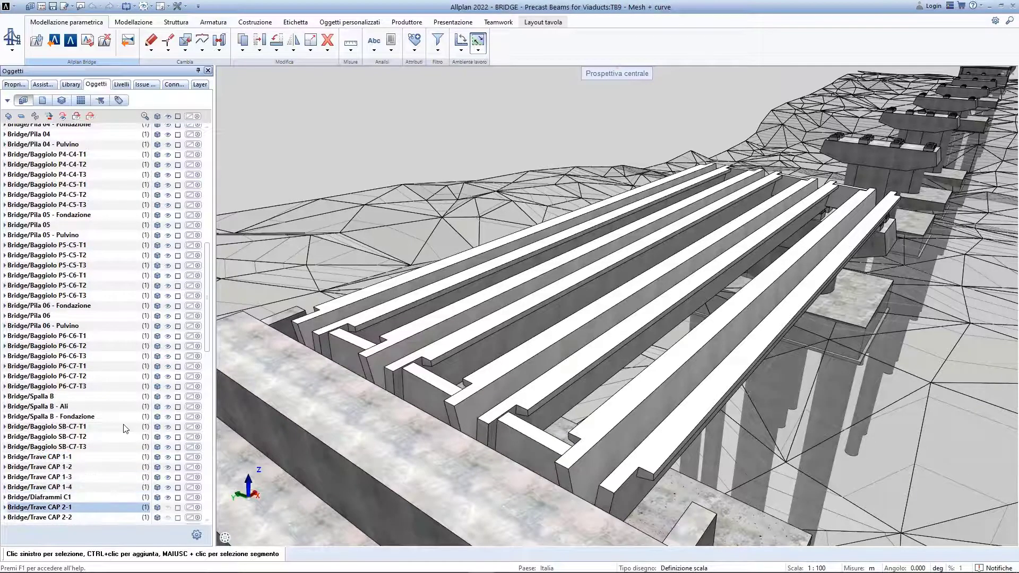
{"action": "scroll", "coordinate": [126, 429], "scroll_direction": "down", "scroll_amount": 10}
{"action": "left_click", "coordinate": [109, 454], "text": "shift"}
{"action": "left_click", "coordinate": [168, 204]}
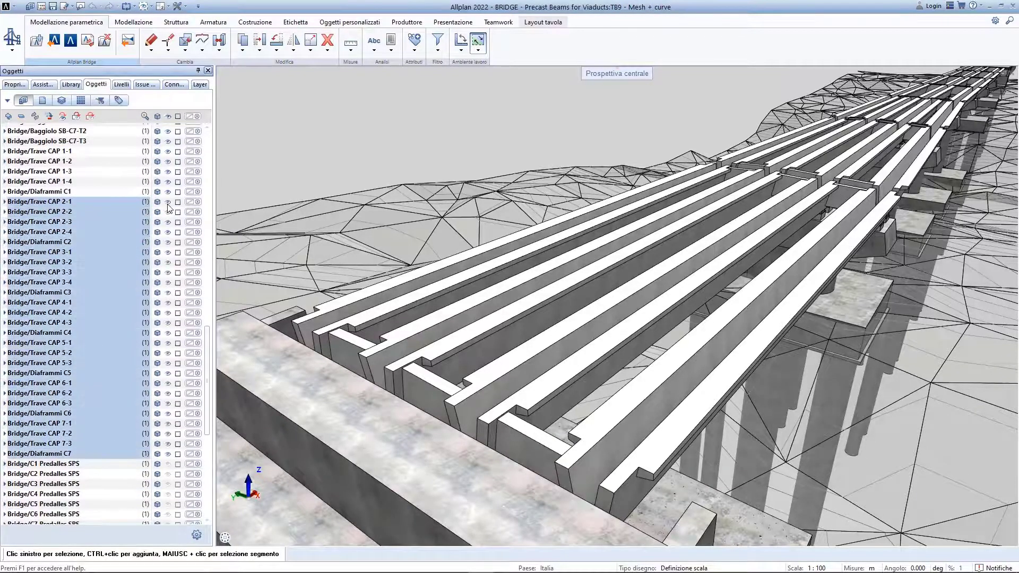
{"action": "key", "text": "shift+v"}
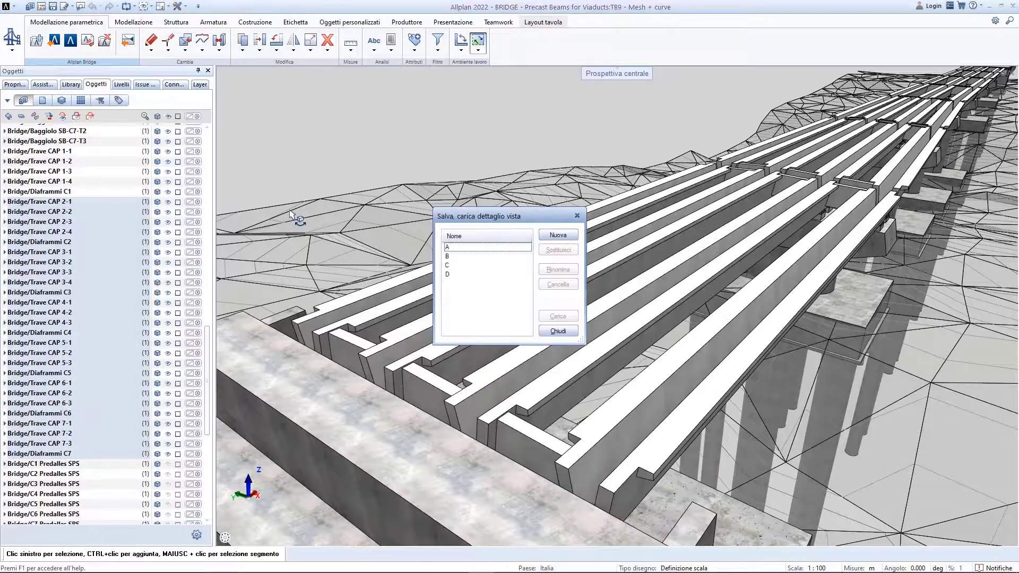
{"action": "key", "text": "3"}
{"action": "key", "text": "Return"}
- Show the Predalles SPS objects of spans C1 to C7
{"action": "left_click", "coordinate": [93, 464]}
{"action": "scroll", "coordinate": [94, 467], "scroll_direction": "down", "scroll_amount": 3}
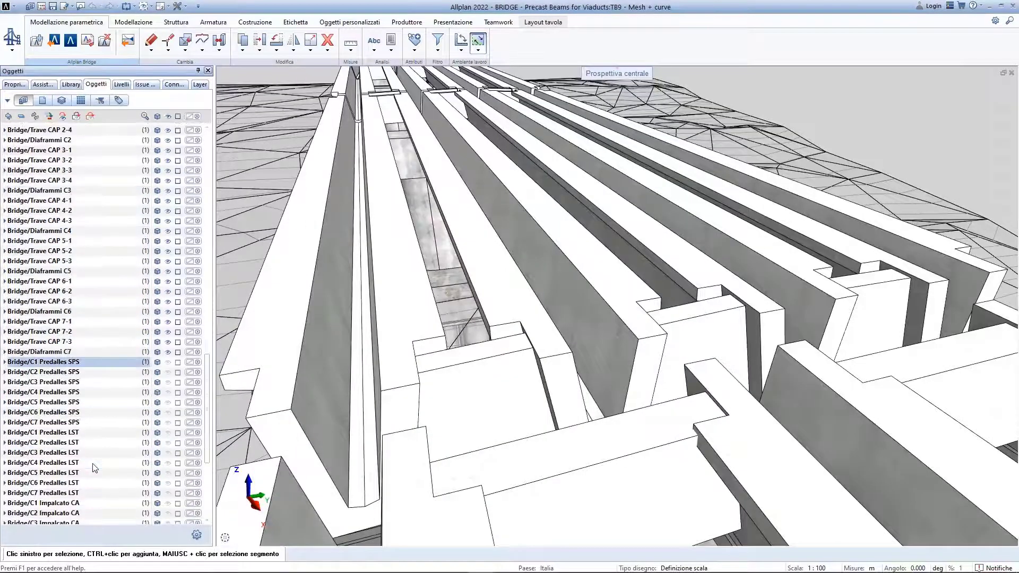
{"action": "left_click", "coordinate": [88, 422], "text": "shift"}
{"action": "left_click", "coordinate": [168, 363]}
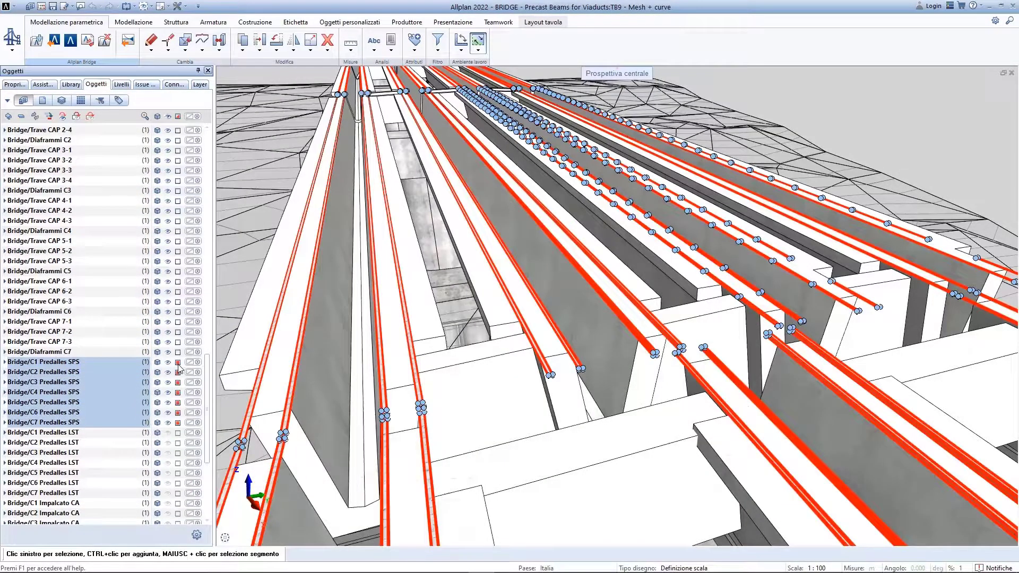
- Show the Predalles LST slabs of spans C1 to C7
{"action": "left_click", "coordinate": [97, 433]}
{"action": "left_click", "coordinate": [167, 442]}
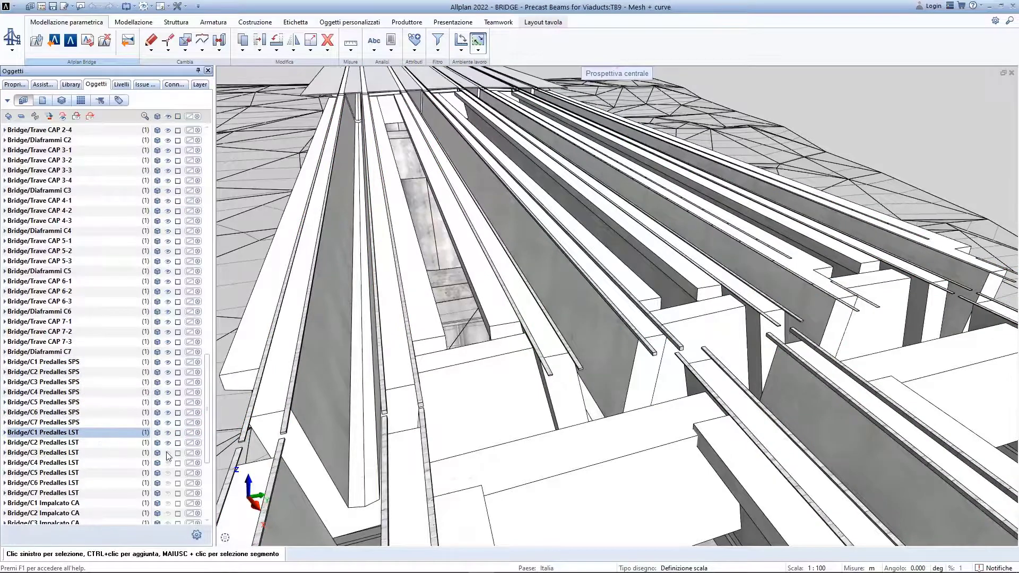
{"action": "left_click", "coordinate": [114, 463]}
{"action": "left_click", "coordinate": [106, 493], "text": "shift"}
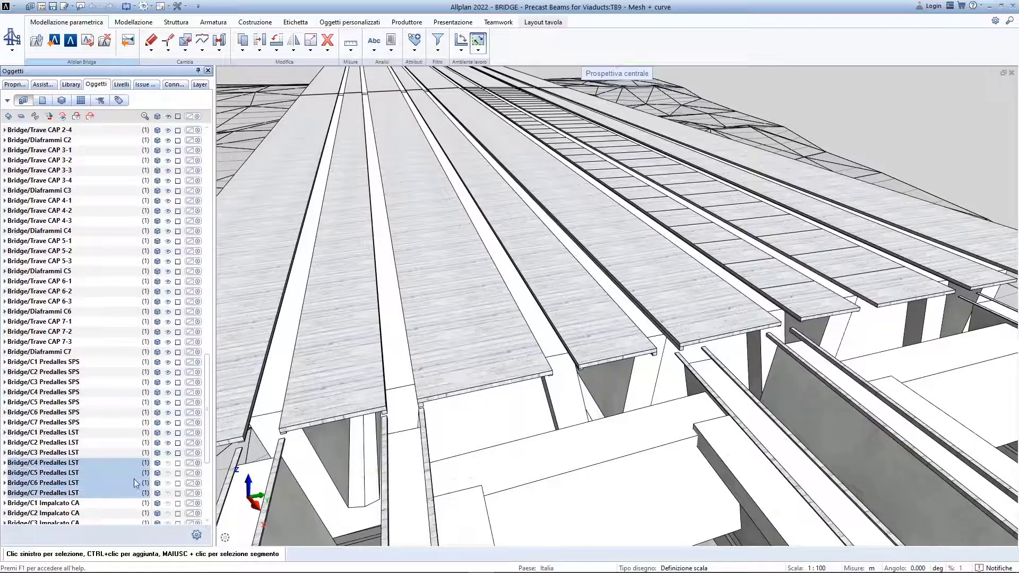
{"action": "left_click", "coordinate": [168, 463]}
- Show the Impalcato CA concrete deck objects of spans C1 to C7
{"action": "scroll", "coordinate": [94, 412], "scroll_direction": "down", "scroll_amount": 3}
{"action": "left_click", "coordinate": [91, 404]}
{"action": "left_click", "coordinate": [86, 410], "text": "shift"}
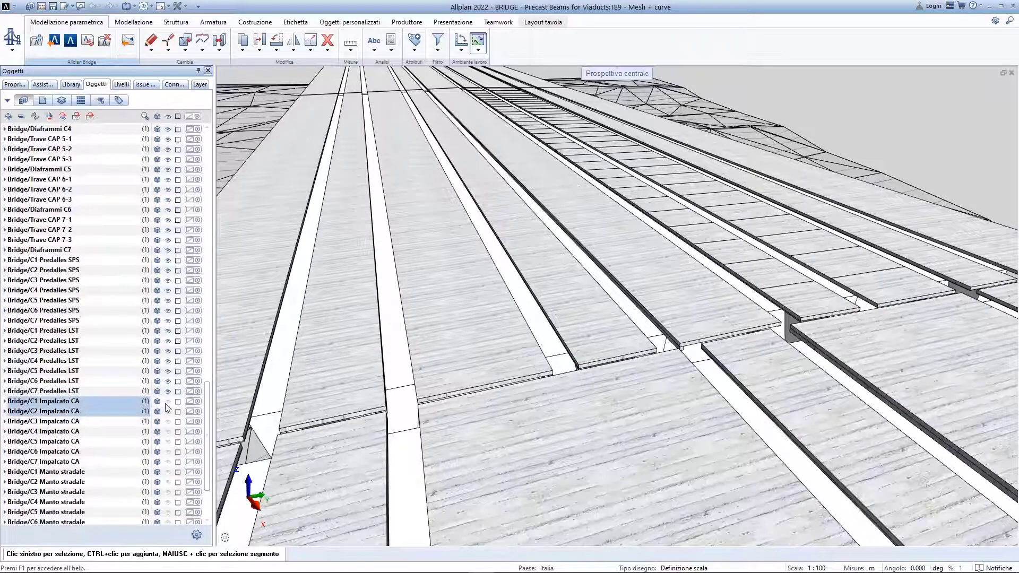
{"action": "left_click", "coordinate": [166, 404]}
{"action": "left_click", "coordinate": [109, 422]}
{"action": "left_click", "coordinate": [166, 423]}
{"action": "left_click", "coordinate": [111, 433]}
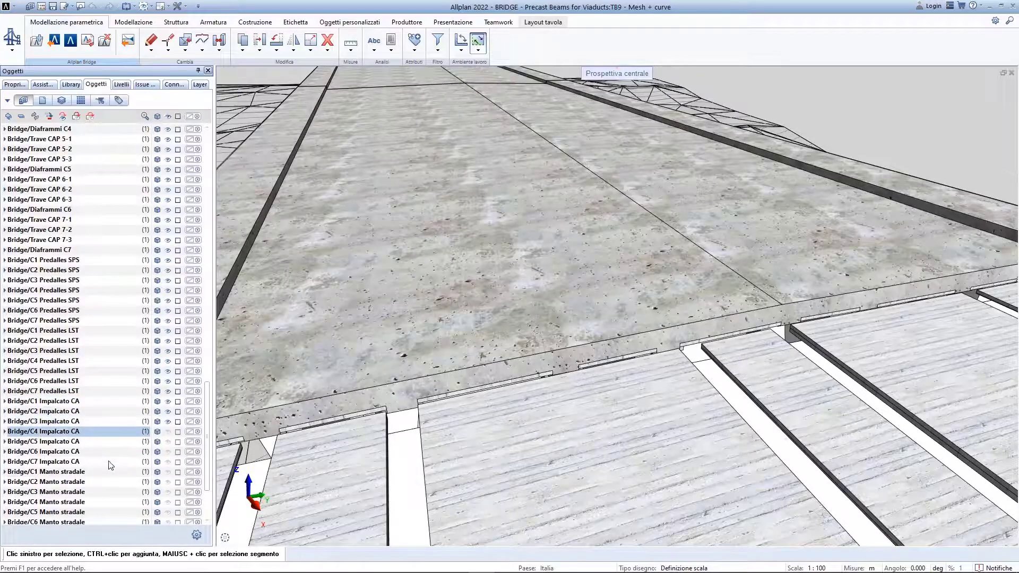
{"action": "left_click", "coordinate": [109, 463], "text": "shift"}
{"action": "left_click", "coordinate": [166, 433]}
- Show the Manto stradale road surface of spans C1 to C7 and the expansion joints Dilatatore C1-C2 and C2-C3
{"action": "left_click", "coordinate": [99, 472]}
{"action": "scroll", "coordinate": [116, 455], "scroll_direction": "down", "scroll_amount": 3}
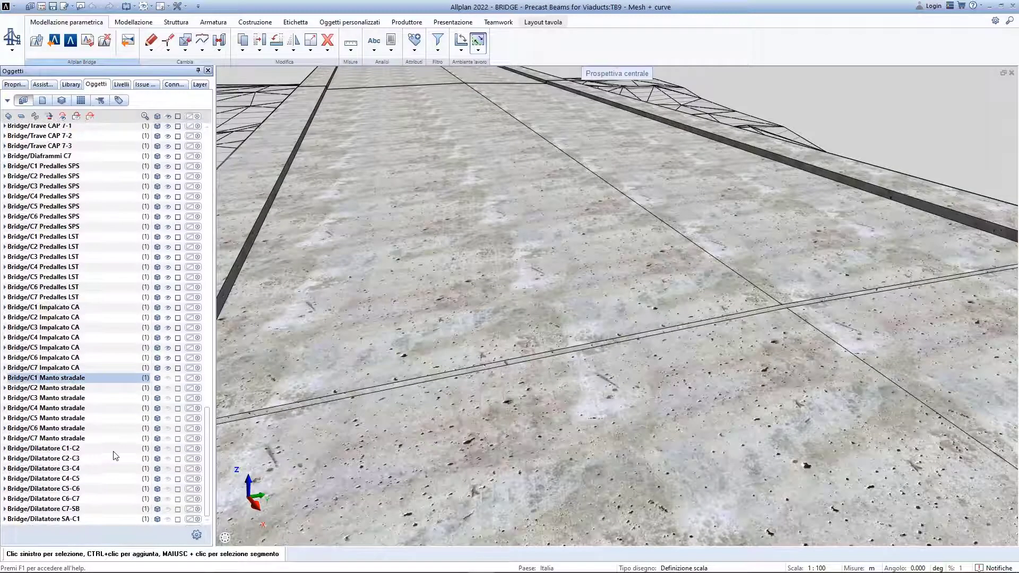
{"action": "left_click", "coordinate": [168, 389]}
{"action": "left_click", "coordinate": [168, 399]}
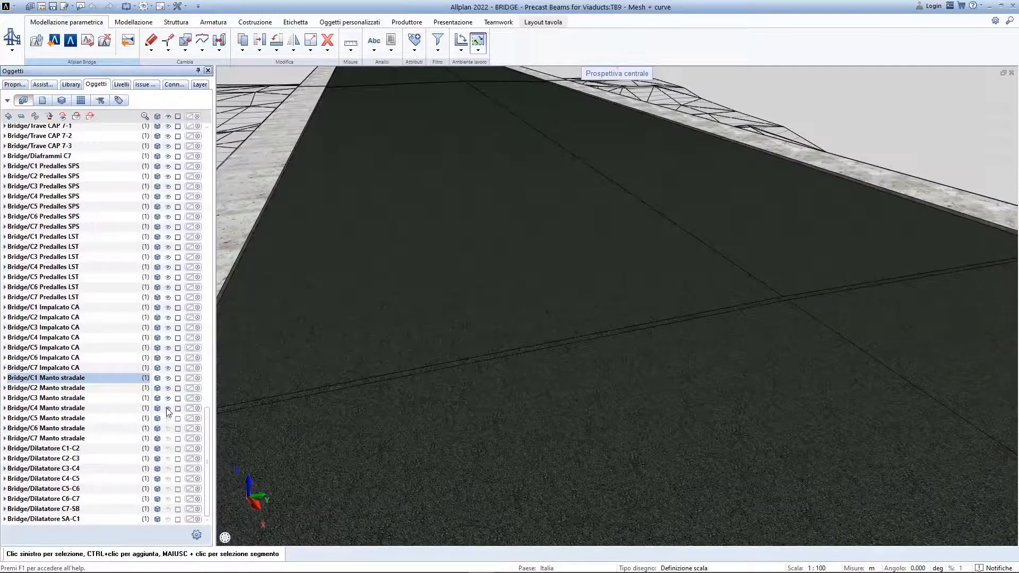
{"action": "left_click", "coordinate": [84, 420]}
{"action": "left_click", "coordinate": [82, 460], "text": "shift"}
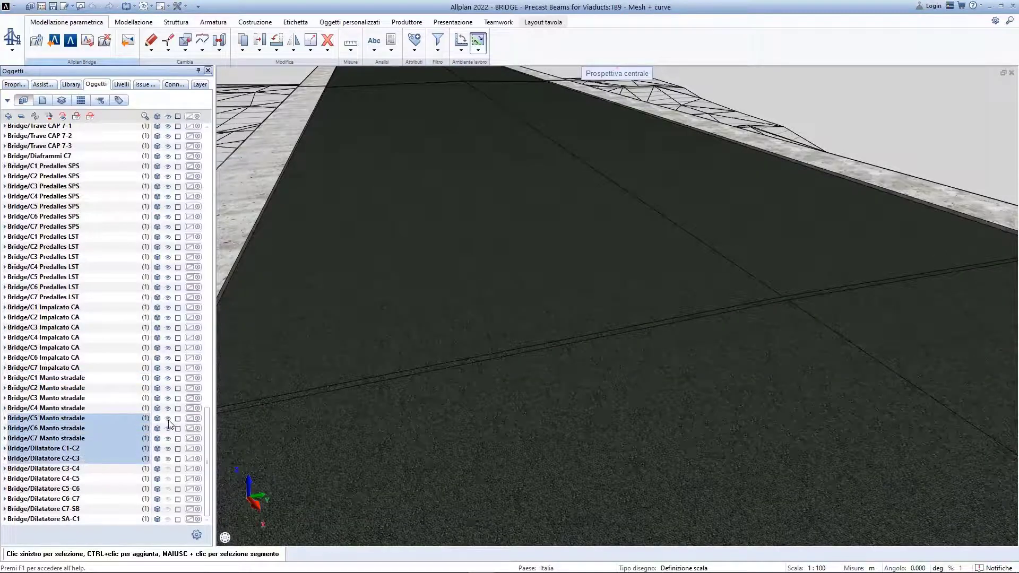
- Show the remaining expansion joints, Dilatatore C3-C4 to SA-C1, and load saved view D
{"action": "left_click", "coordinate": [106, 469]}
{"action": "left_click", "coordinate": [83, 519], "text": "shift"}
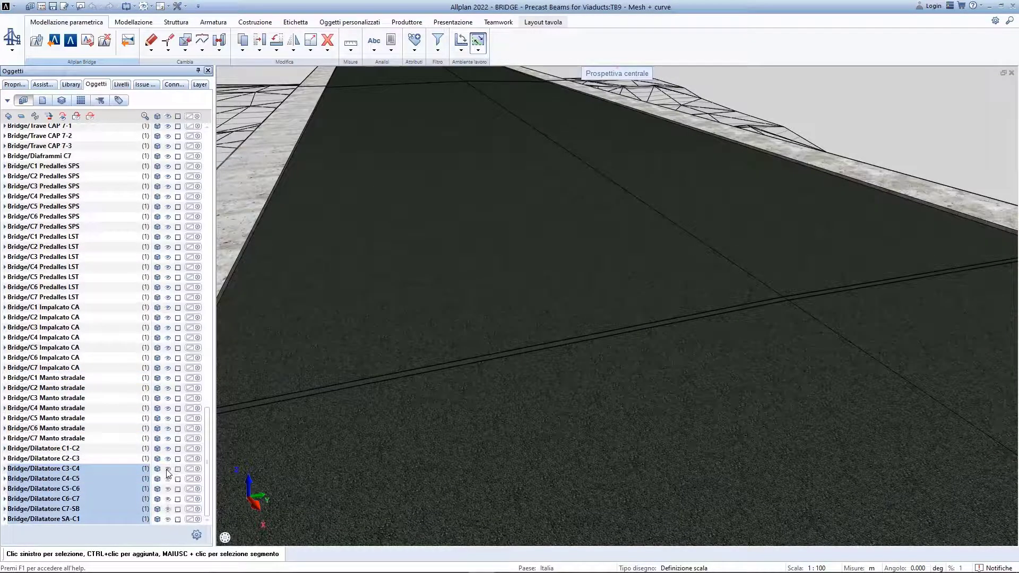
{"action": "middle_click", "coordinate": [319, 431]}
{"action": "key", "text": "v"}
{"action": "key", "text": "End"}
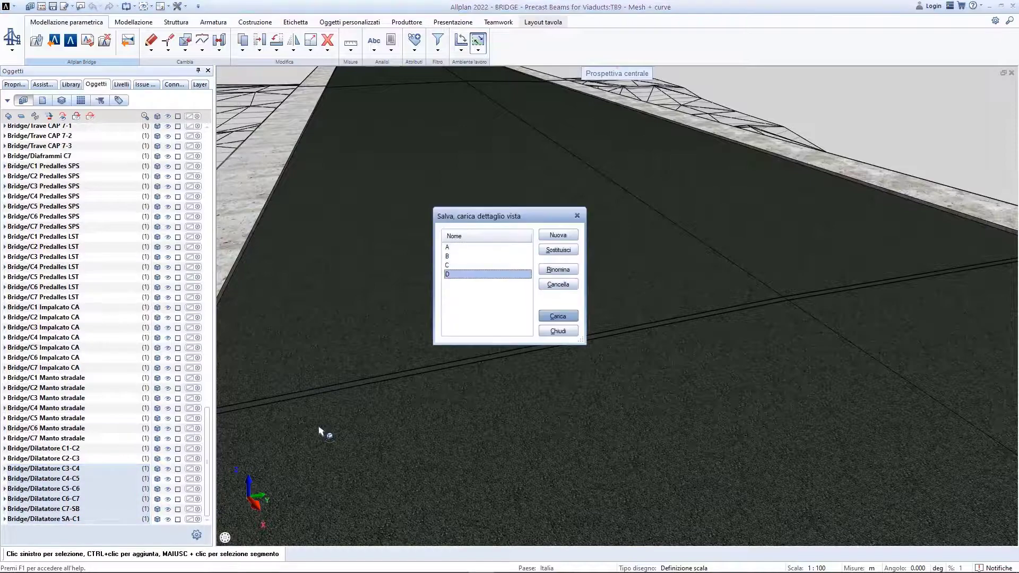
{"action": "key", "text": "Return"}
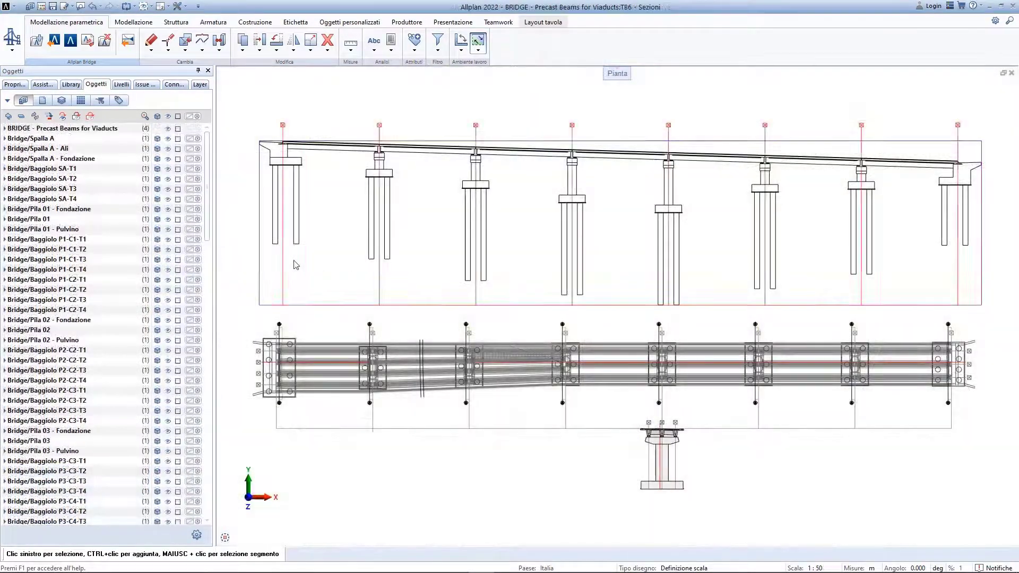
- Edit the longitudinal elevation view of the viaduct and apply the grey-filled Campiture option
{"action": "double_click", "coordinate": [295, 263]}
{"action": "left_click", "coordinate": [150, 509]}
{"action": "left_click", "coordinate": [140, 535]}
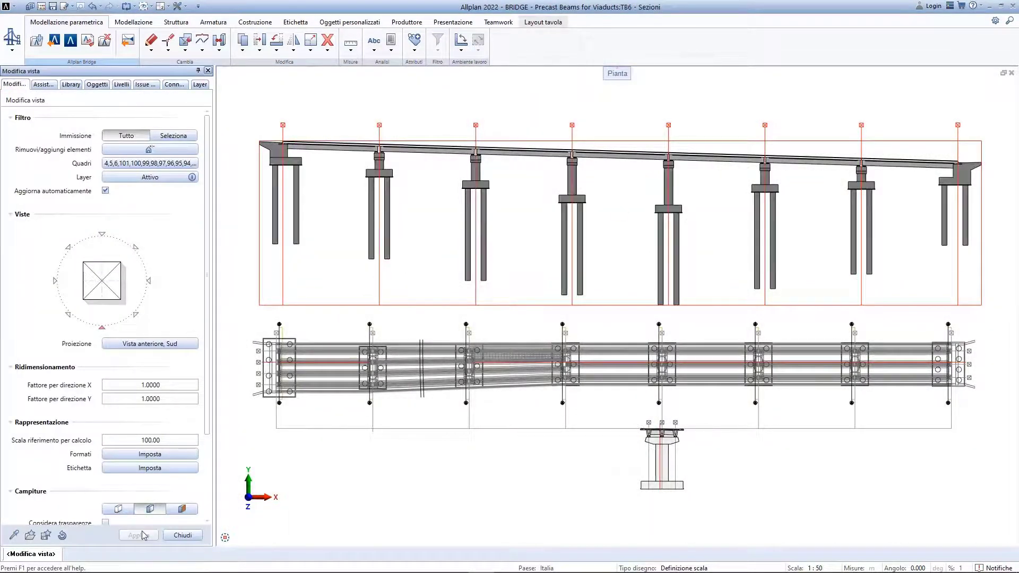
- Generate the section from abutment profile S1, place it on the reference line below the plan, and label girder axes T1 to T4
{"action": "left_click", "coordinate": [177, 536]}
{"action": "scroll", "coordinate": [249, 439], "scroll_direction": "up", "scroll_amount": 9}
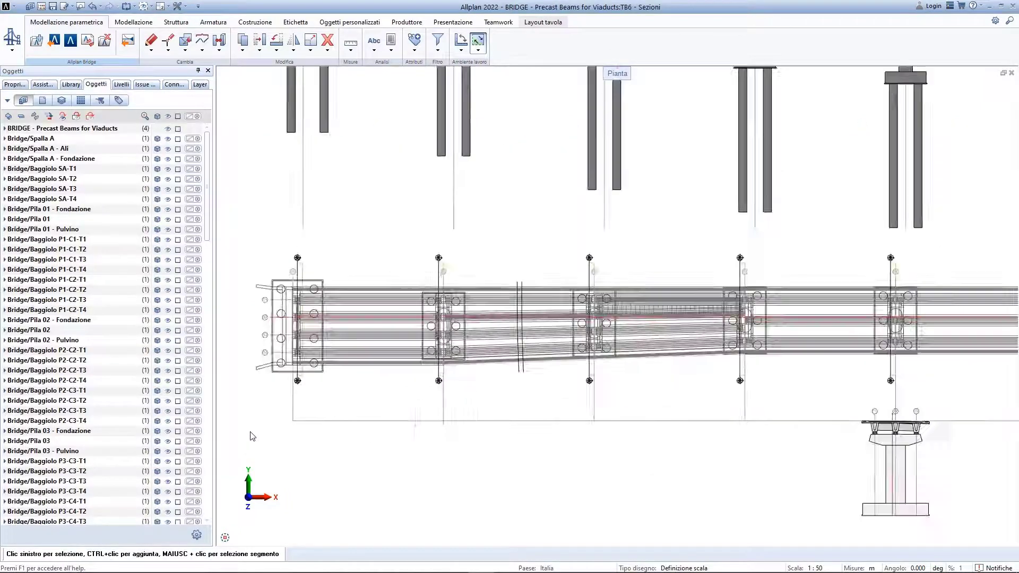
{"action": "right_click", "coordinate": [450, 240]}
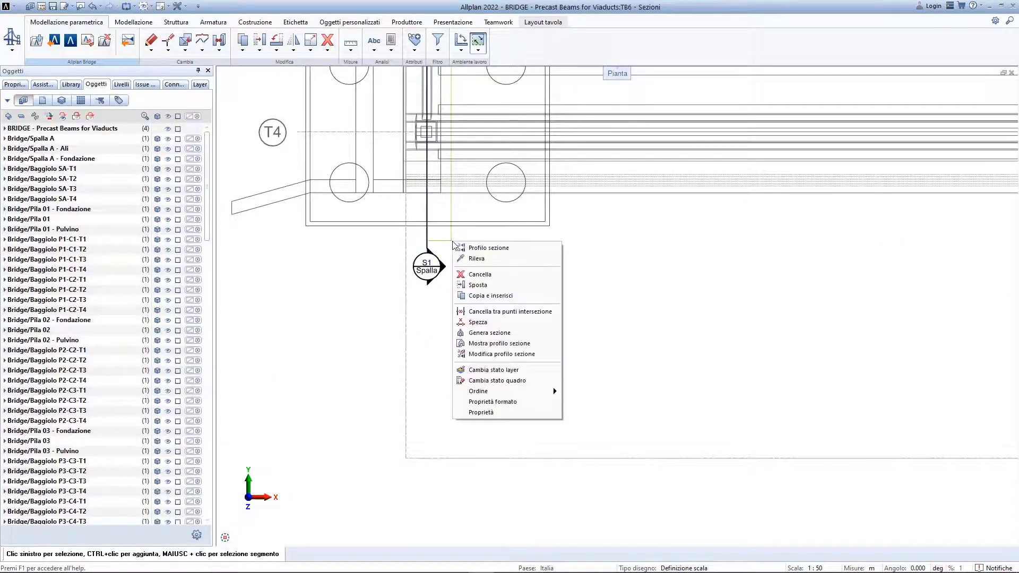
{"action": "left_click", "coordinate": [524, 333]}
{"action": "scroll", "coordinate": [523, 330], "scroll_direction": "down", "scroll_amount": 2}
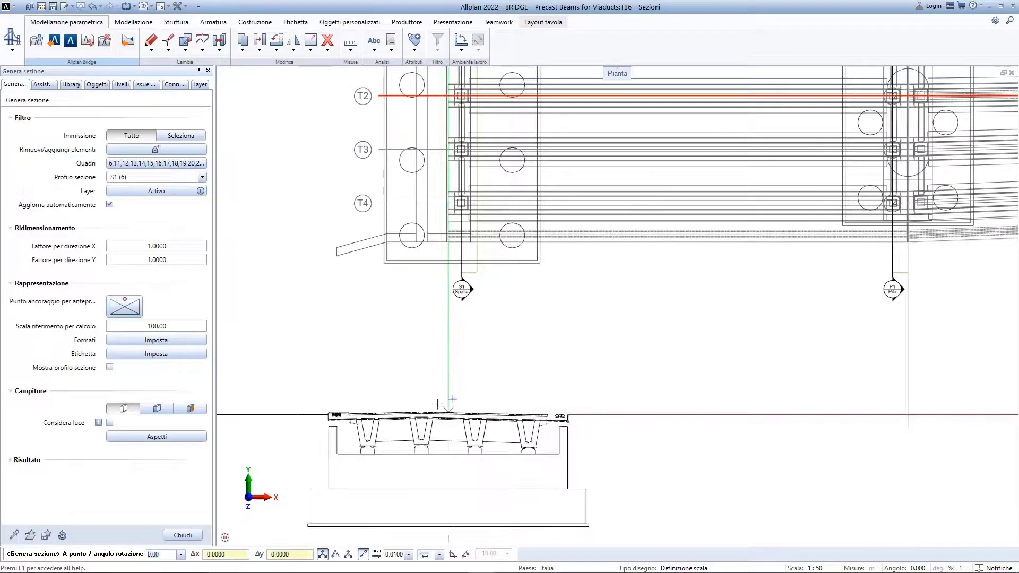
{"action": "left_click", "coordinate": [447, 411]}
{"action": "left_click", "coordinate": [437, 387]}
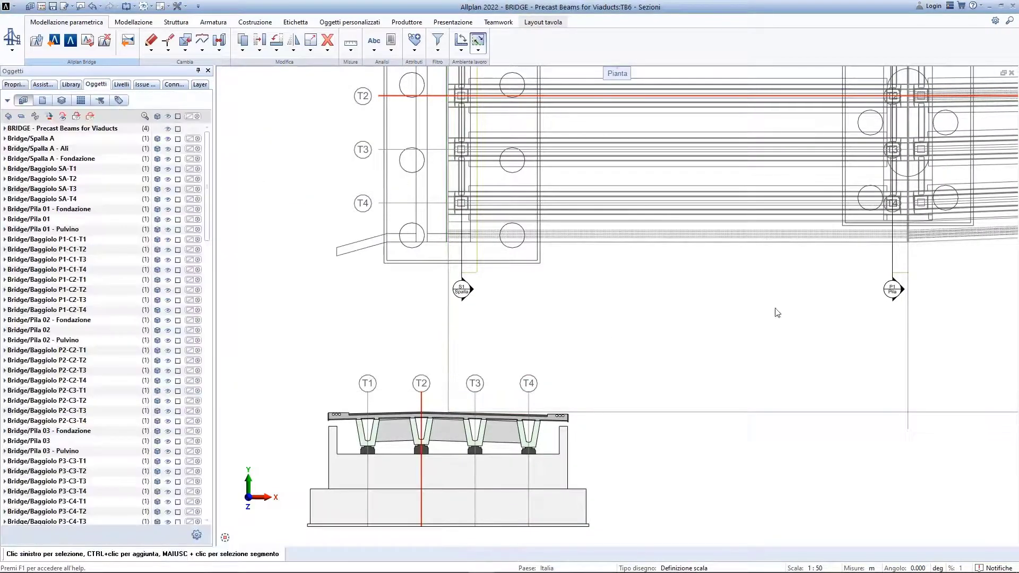
- Generate the section from pier profile P1 beside the abutment section, with axis labels T1 to T4 above it
{"action": "right_click", "coordinate": [900, 279]}
{"action": "left_click", "coordinate": [932, 370]}
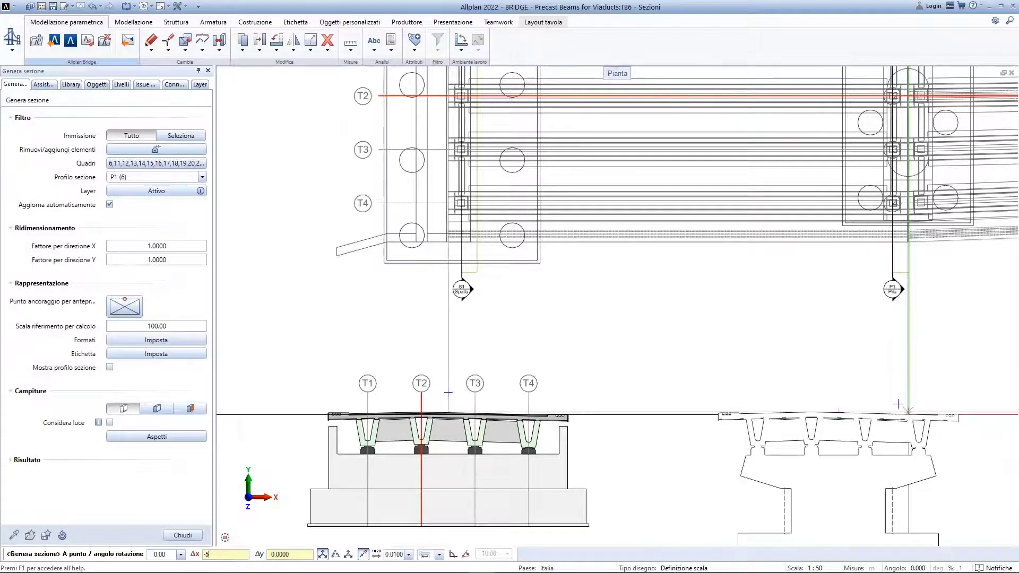
{"action": "left_click", "coordinate": [838, 412]}
{"action": "left_click", "coordinate": [530, 393]}
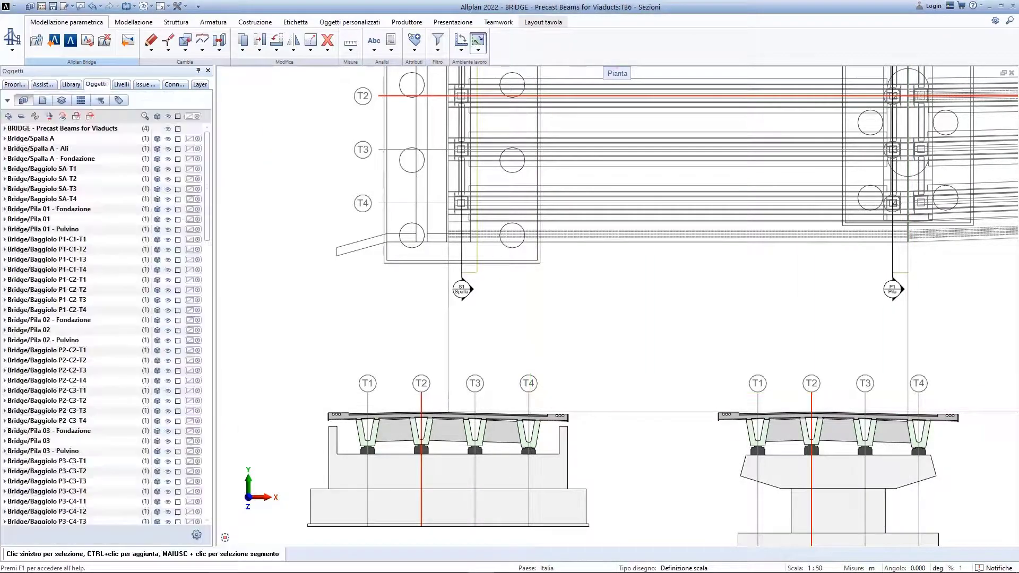
- Generate the section from pier profile P2, place it on the same reference line beneath pier P2, and label its axes T1 to T4
{"action": "key", "text": "Right"}
{"action": "key", "text": "Right"}
{"action": "key", "text": "Right"}
{"action": "key", "text": "Right"}
{"action": "key", "text": "Right"}
{"action": "key", "text": "Right"}
{"action": "key", "text": "Right"}
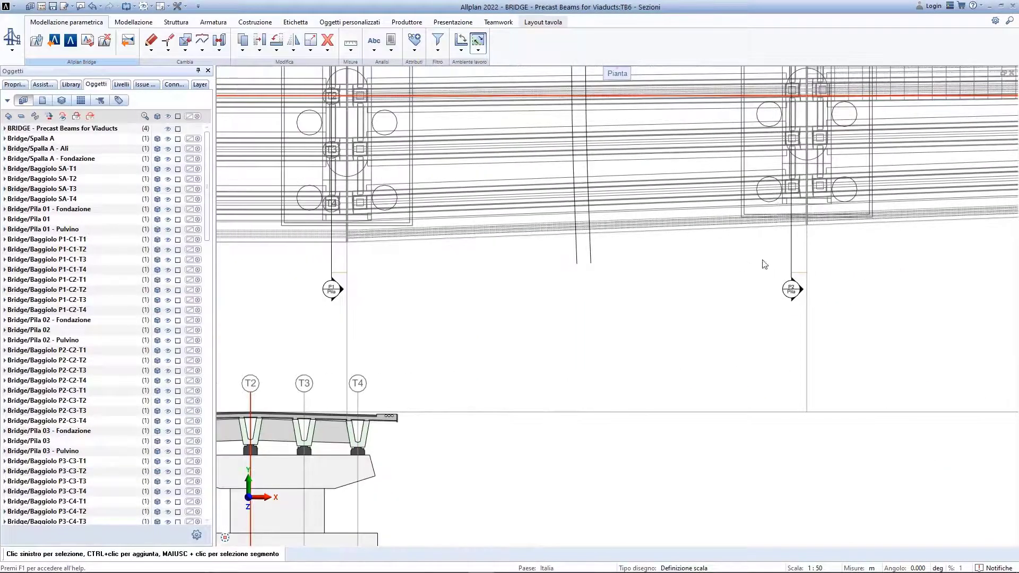
{"action": "right_click", "coordinate": [799, 276]}
{"action": "left_click", "coordinate": [820, 366]}
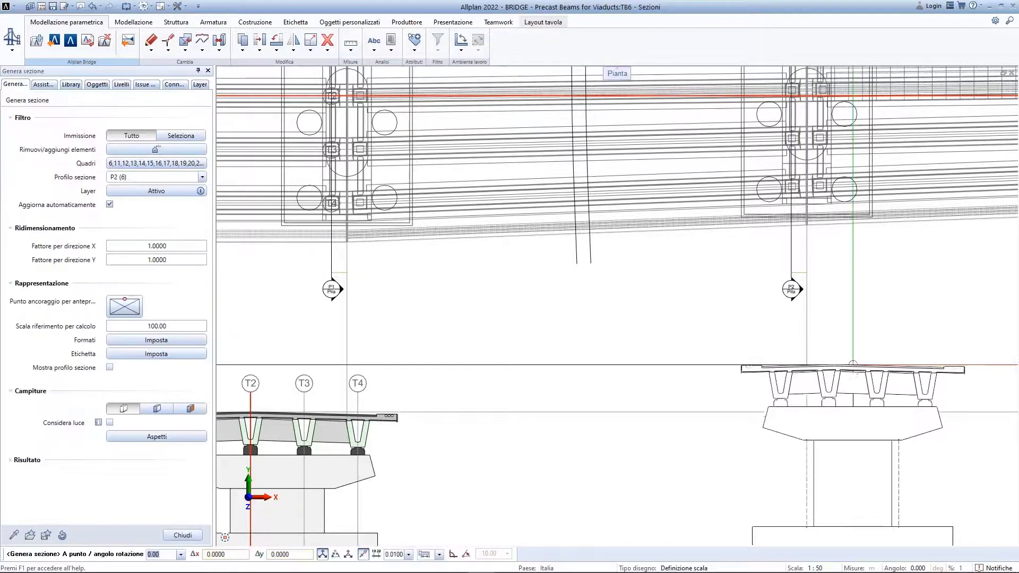
{"action": "left_click", "coordinate": [808, 415]}
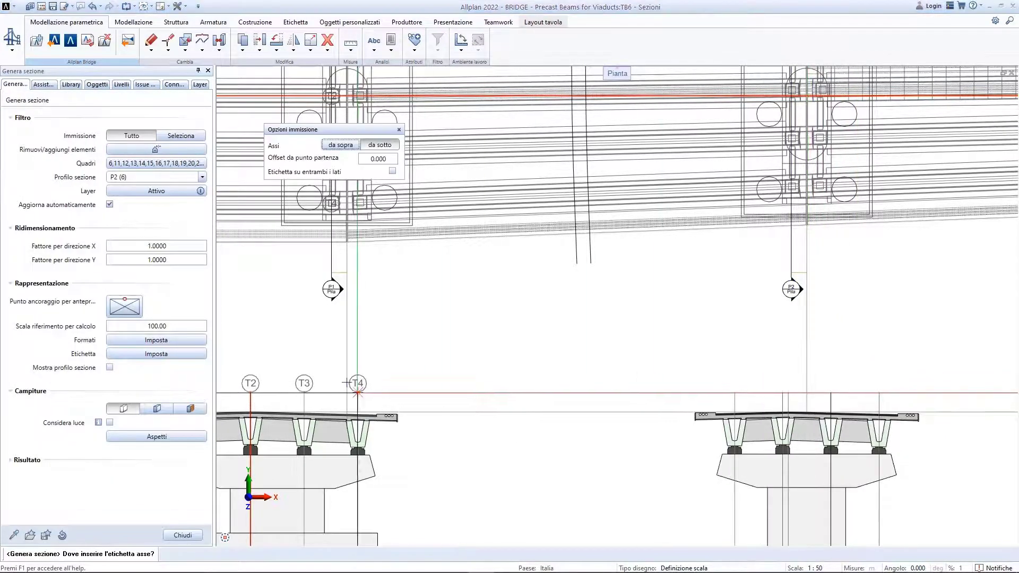
{"action": "left_click", "coordinate": [448, 405]}
- Apply the on-screen element display options for the drawing
{"action": "middle_click_drag", "start_coordinate": [518, 273], "coordinate": [487, 440]}
{"action": "left_click", "coordinate": [161, 24]}
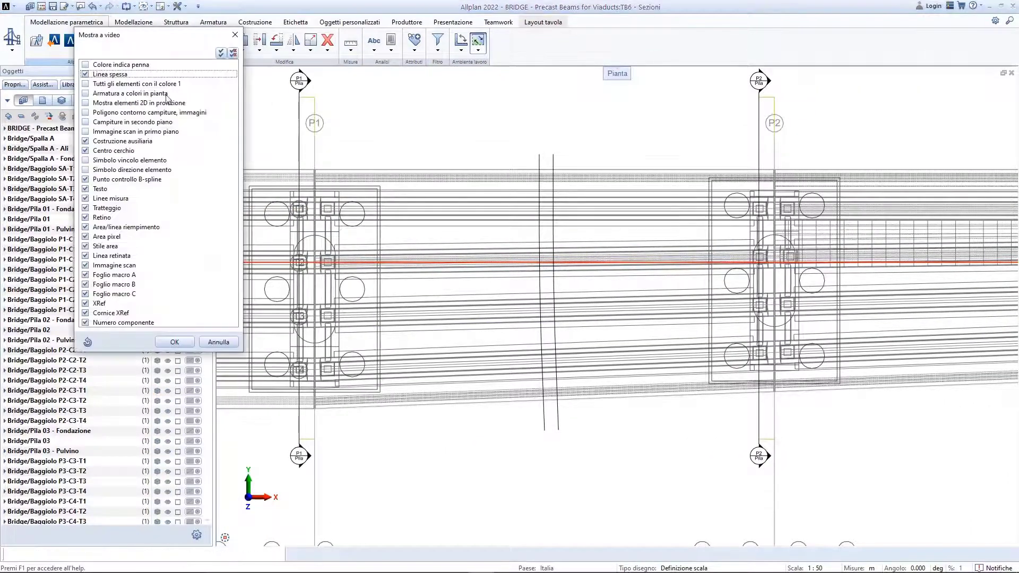
{"action": "left_click", "coordinate": [175, 341]}
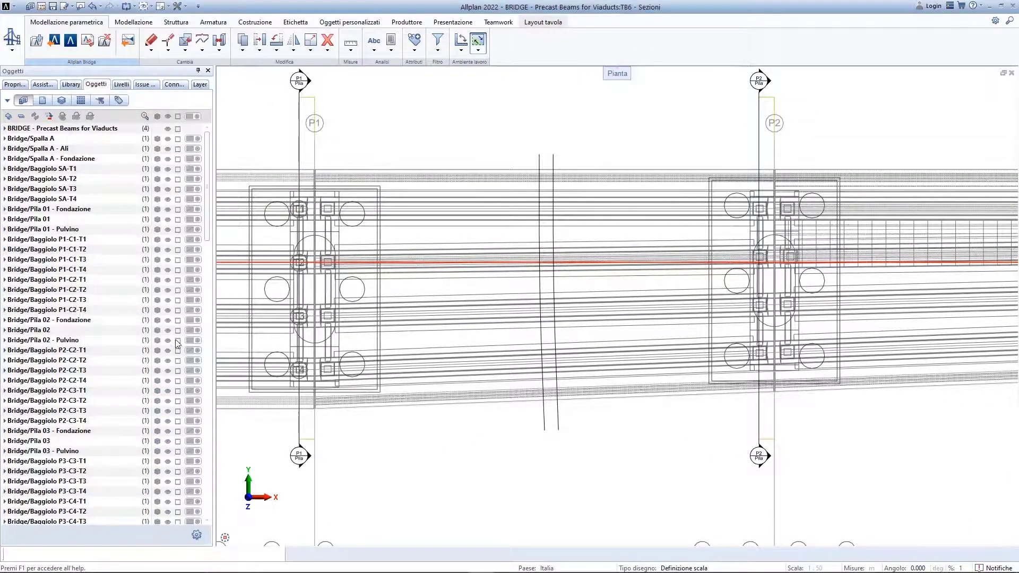
- Create section profile S3 with advanced input, following the paired polylines across the span between piers P1 and P2
{"action": "left_click", "coordinate": [213, 22]}
{"action": "left_click", "coordinate": [420, 41]}
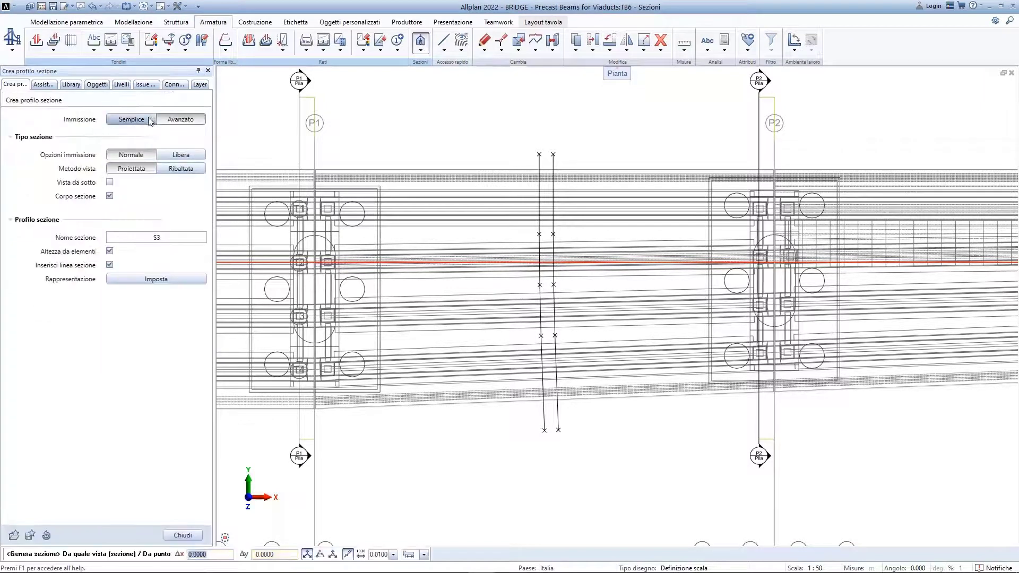
{"action": "left_click", "coordinate": [181, 118]}
{"action": "left_click", "coordinate": [545, 219]}
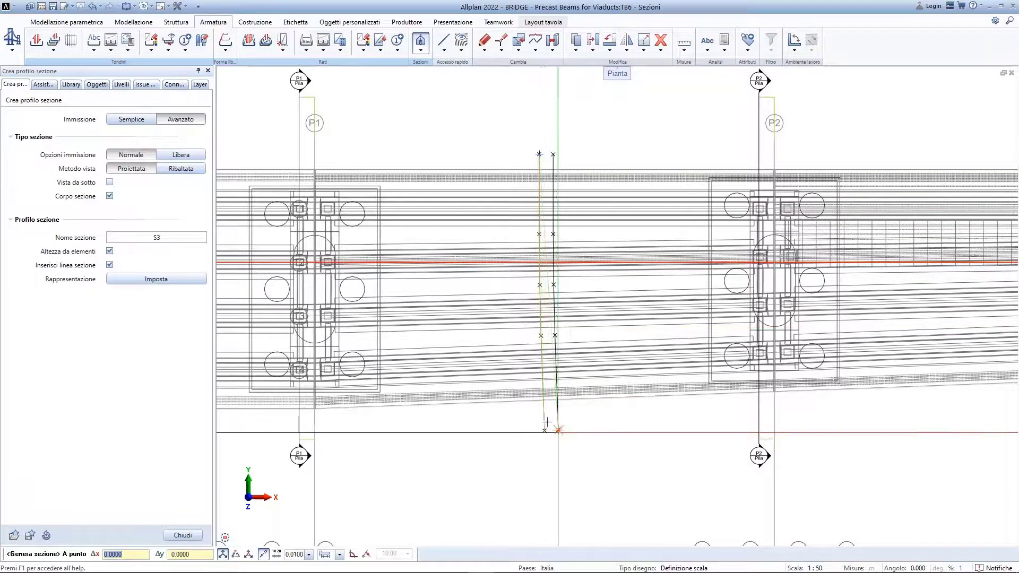
{"action": "left_click", "coordinate": [545, 427]}
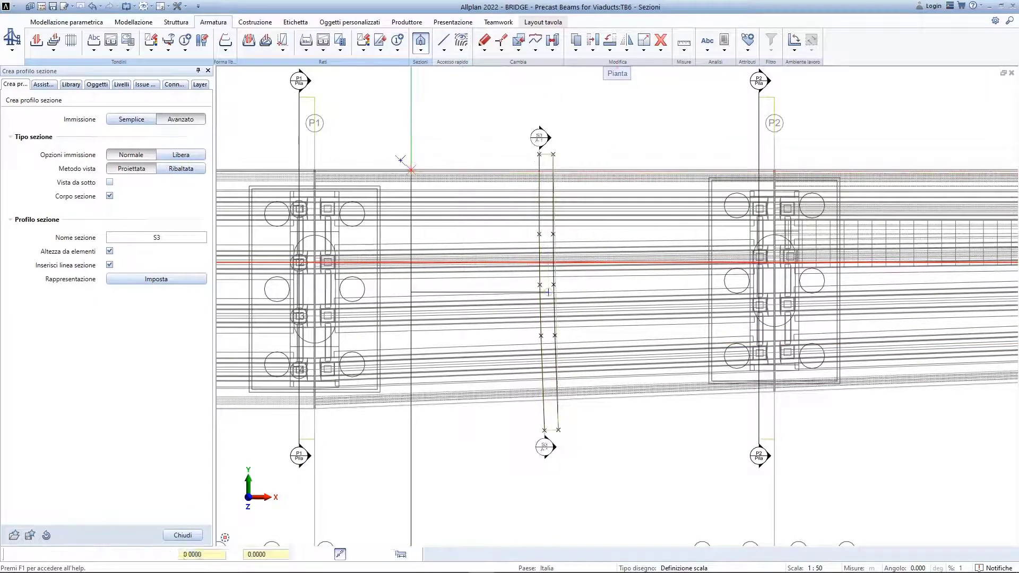
- Place the generated section S3 on the reference line between the P1 and P2 sections and label its girder axes T1 to T4
{"action": "middle_click_drag", "start_coordinate": [473, 353], "coordinate": [461, 175]}
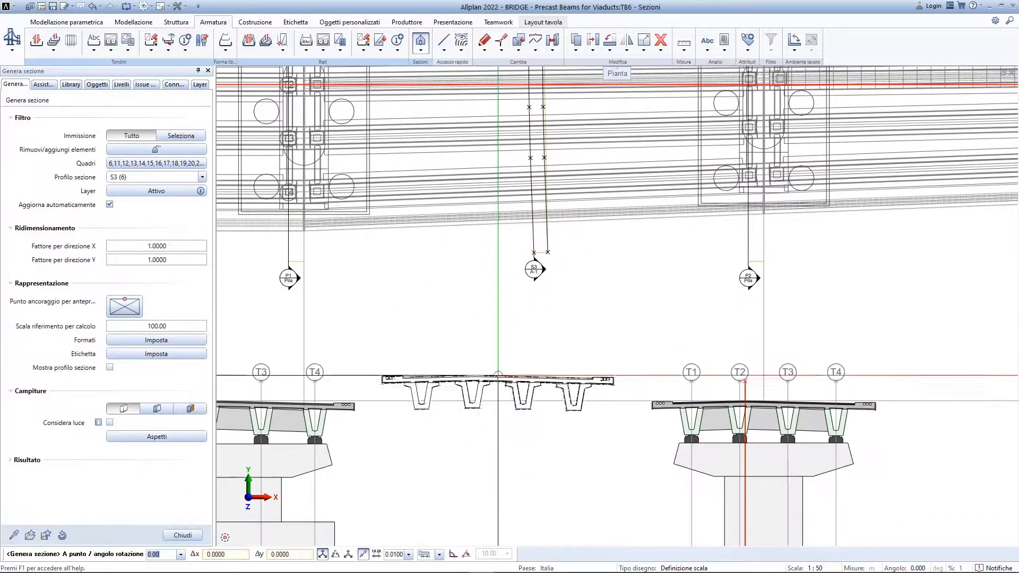
{"action": "left_click", "coordinate": [504, 401]}
{"action": "key", "text": "Return"}
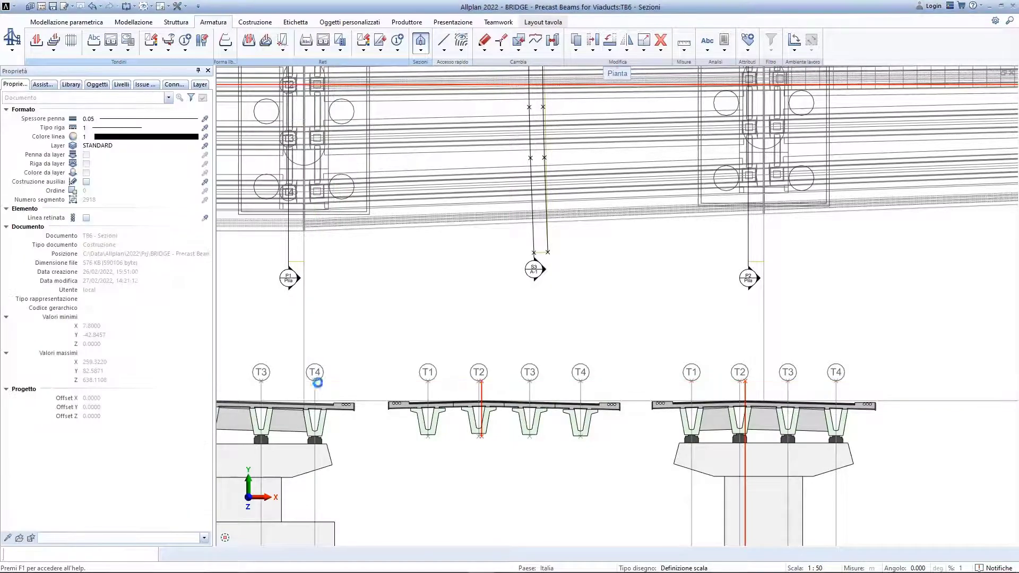